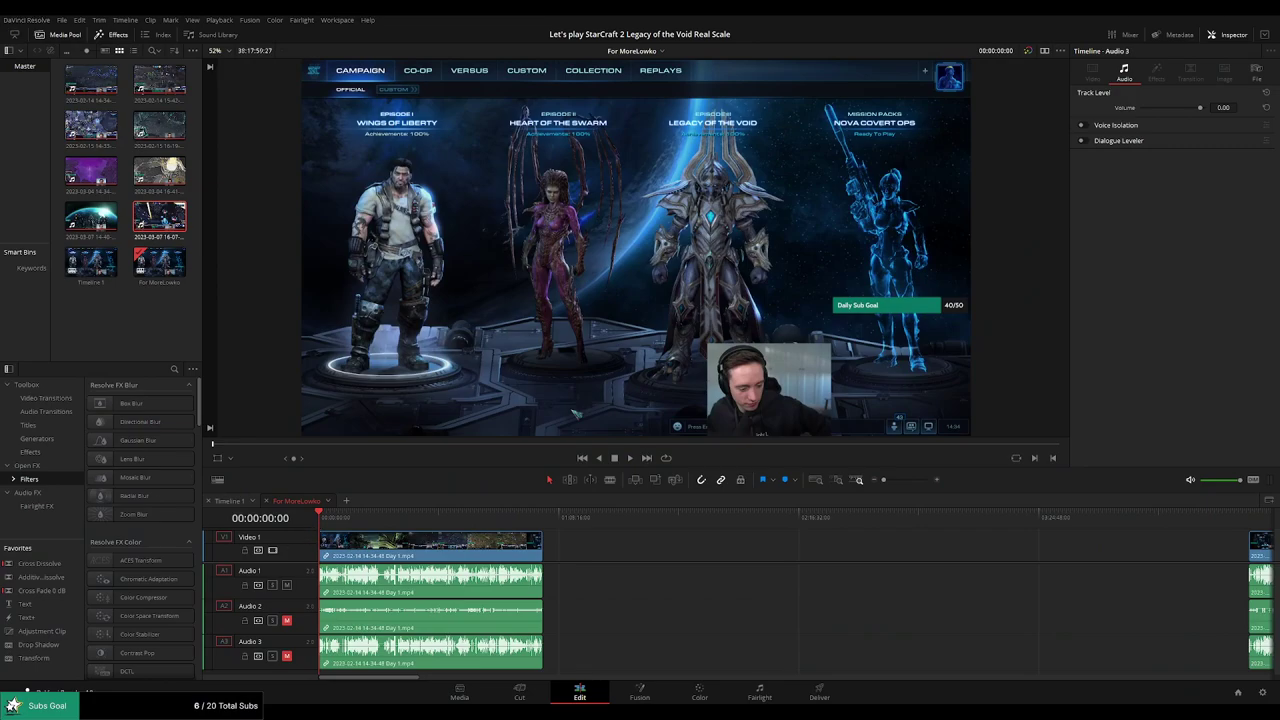
Zoom in and scrub the playhead to just before the recording's first sound.
key("shift+z")
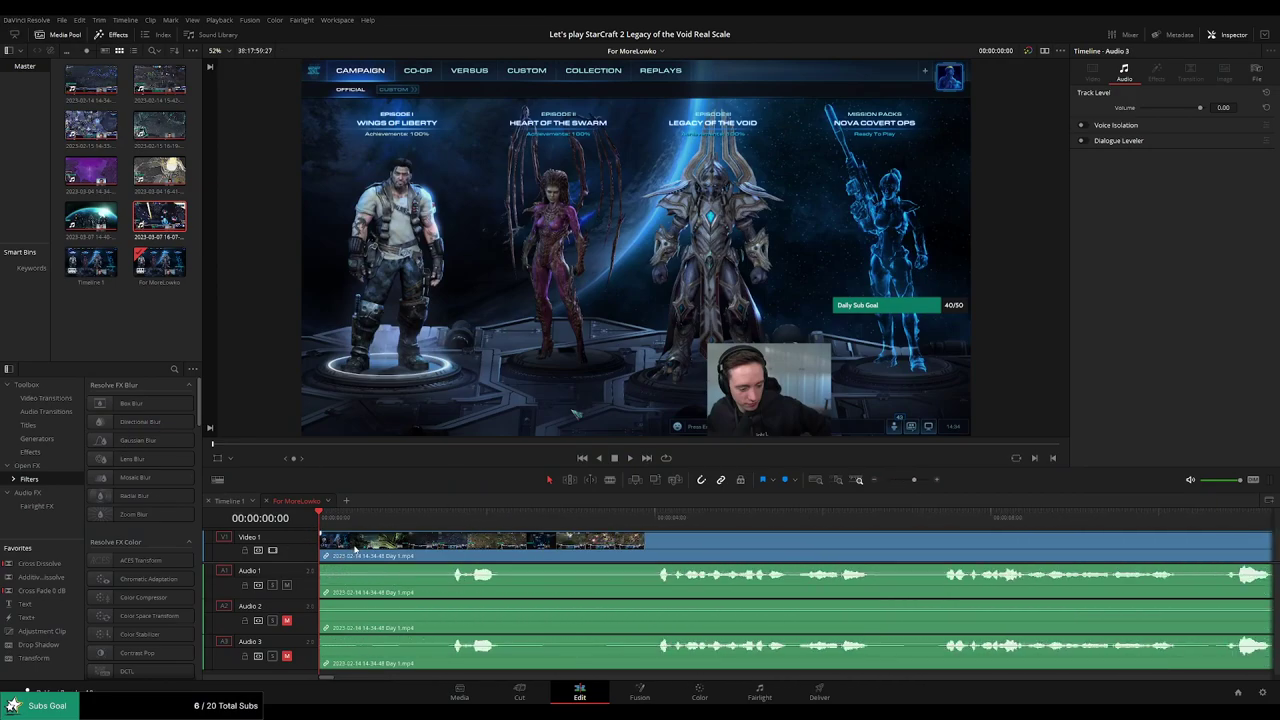
key("space")
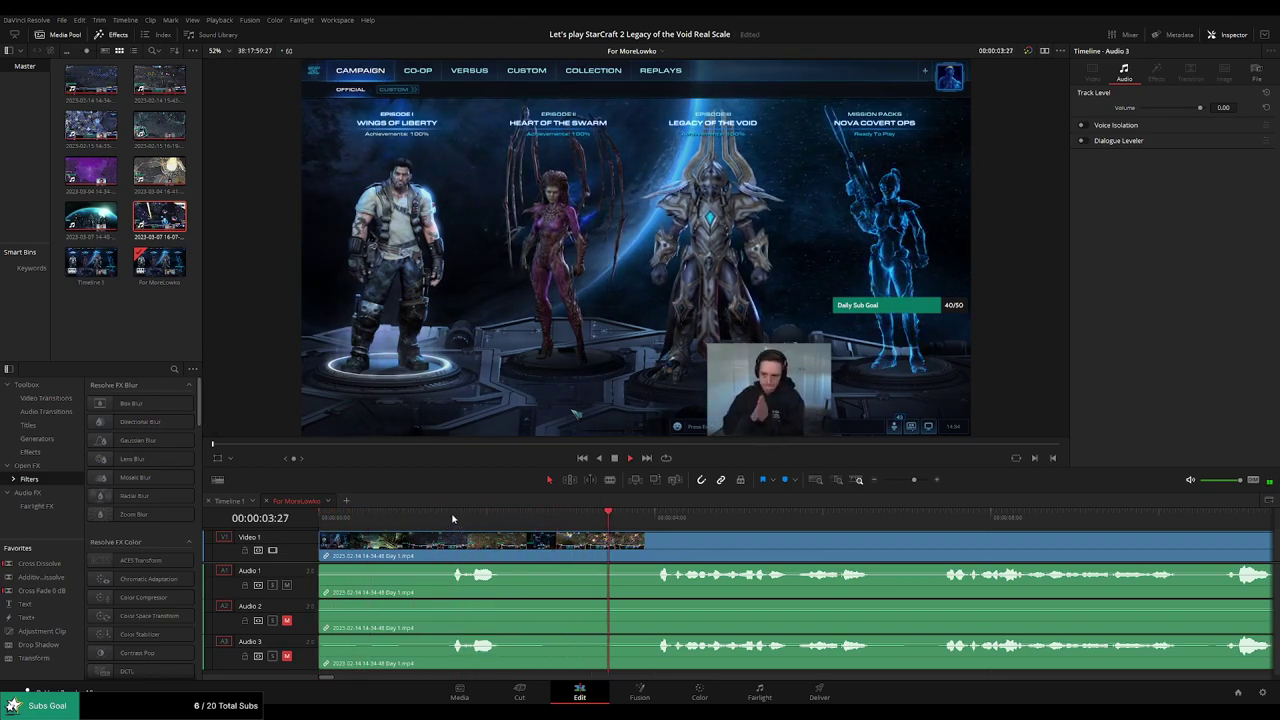
left_click(445, 518)
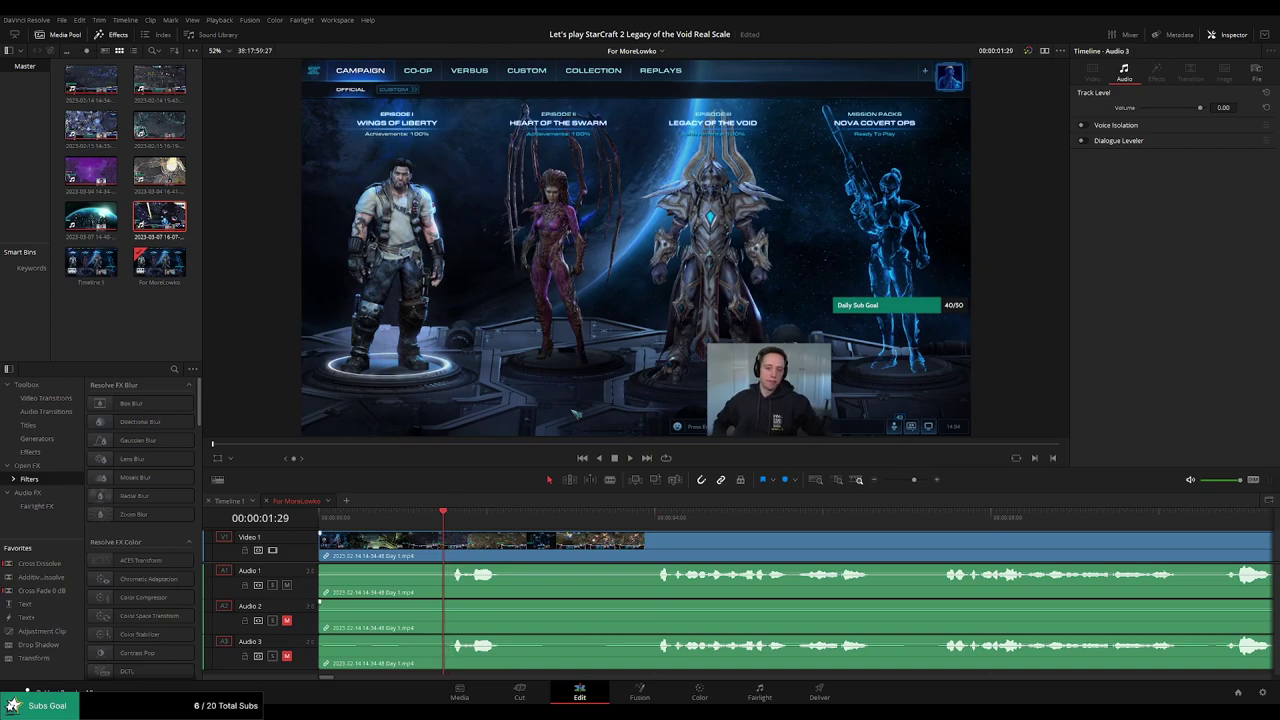
left_click(445, 518)
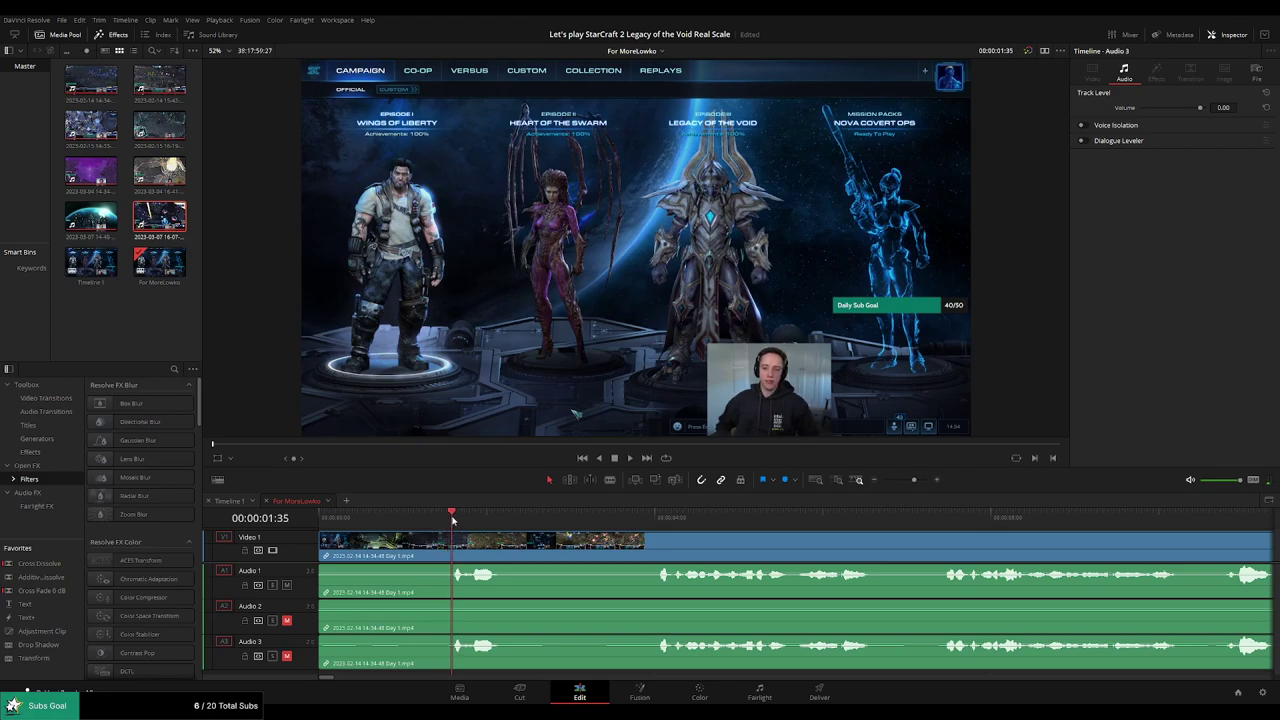
mouse_move(447, 518)
left_mouse_down()
mouse_move(403, 518)
mouse_move(332, 556)
mouse_move(397, 545)
left_mouse_up()
Blade at the playhead, delete the silent lead-in, and start the clips at 00:00:00:00.
key("ctrl+b")
left_click(370, 548)
key("Delete")
key("Home")
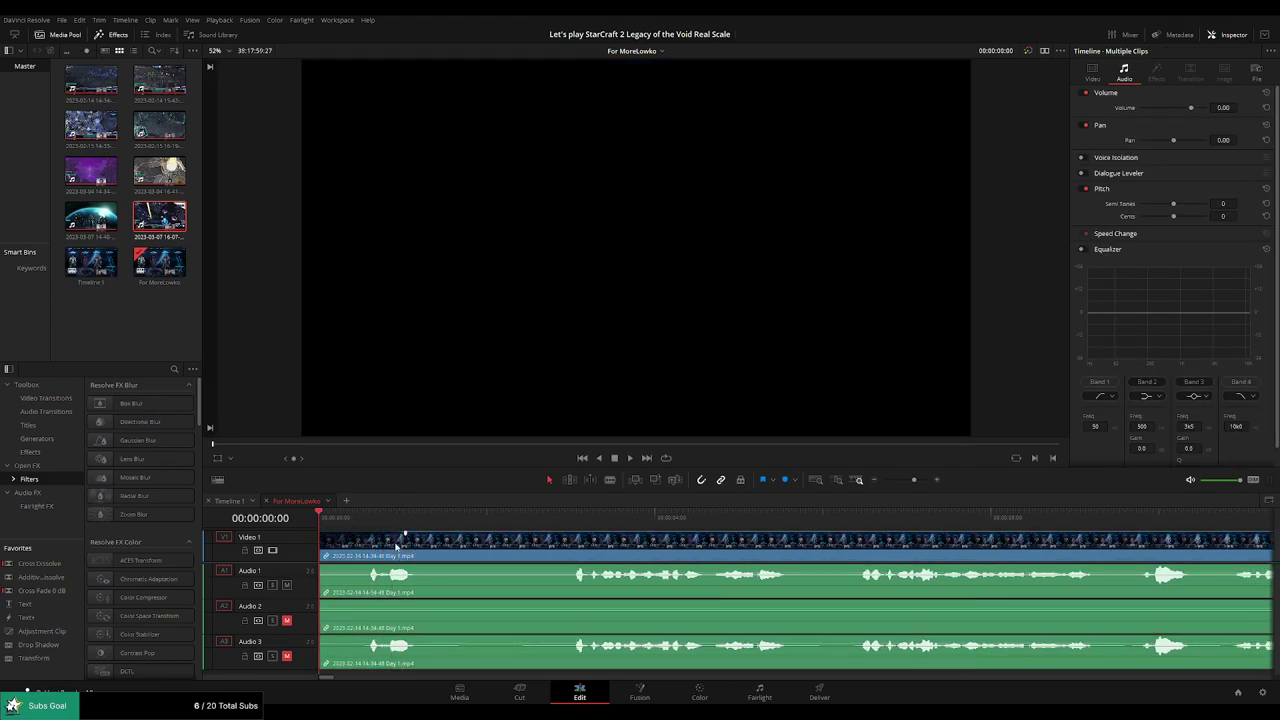
Add roughly one-second fade-ins to the A1, A2 and A3 clip starts and play them back.
left_click_drag(322, 568, 401, 572)
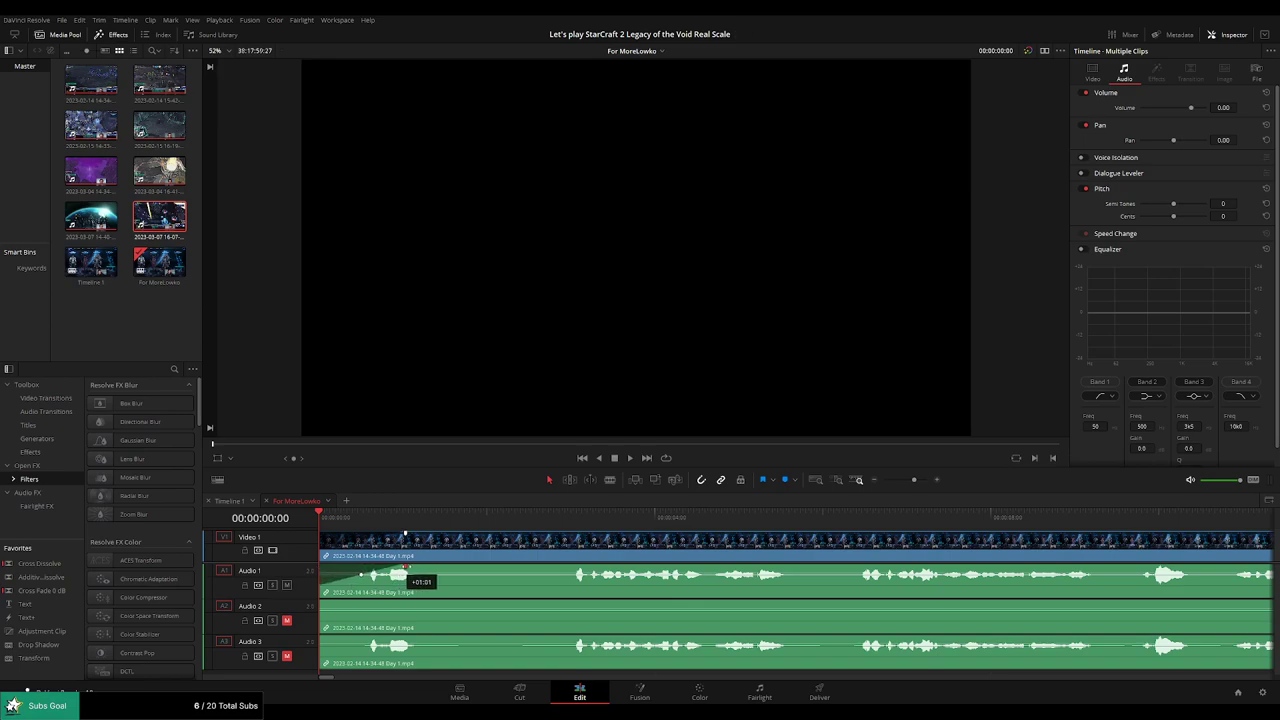
left_click_drag(323, 605, 407, 604)
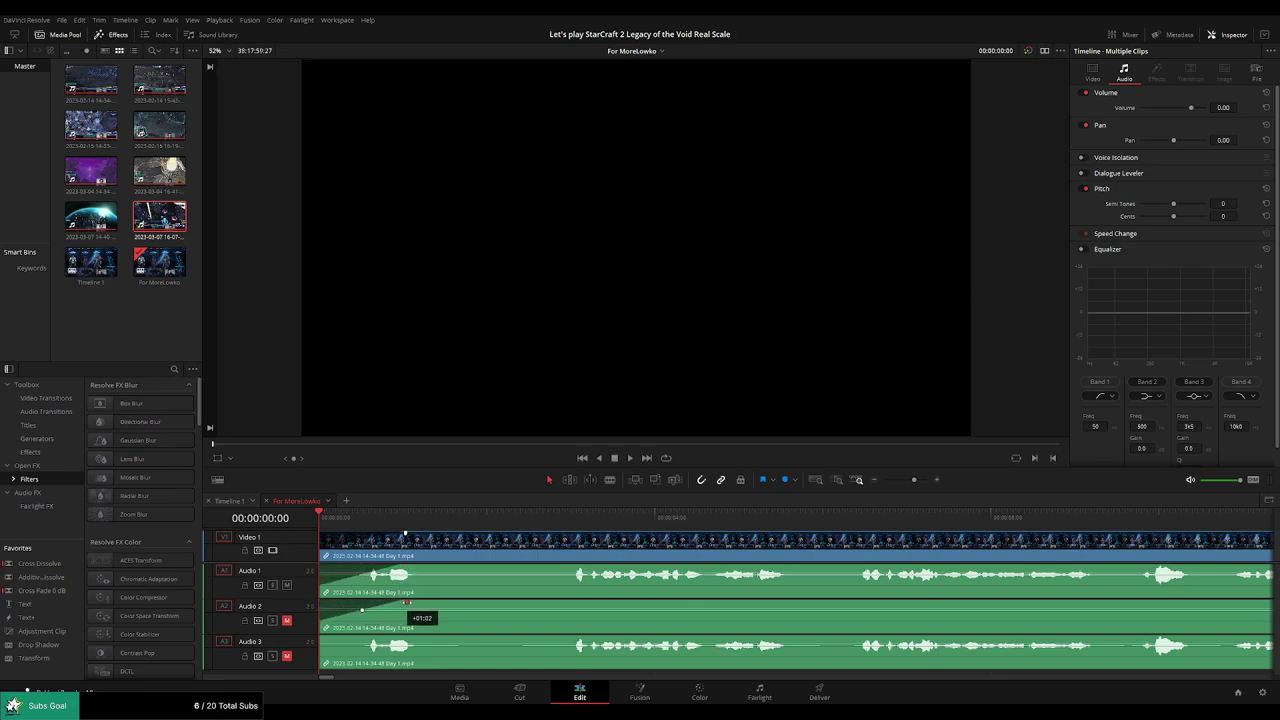
left_click_drag(322, 637, 398, 640)
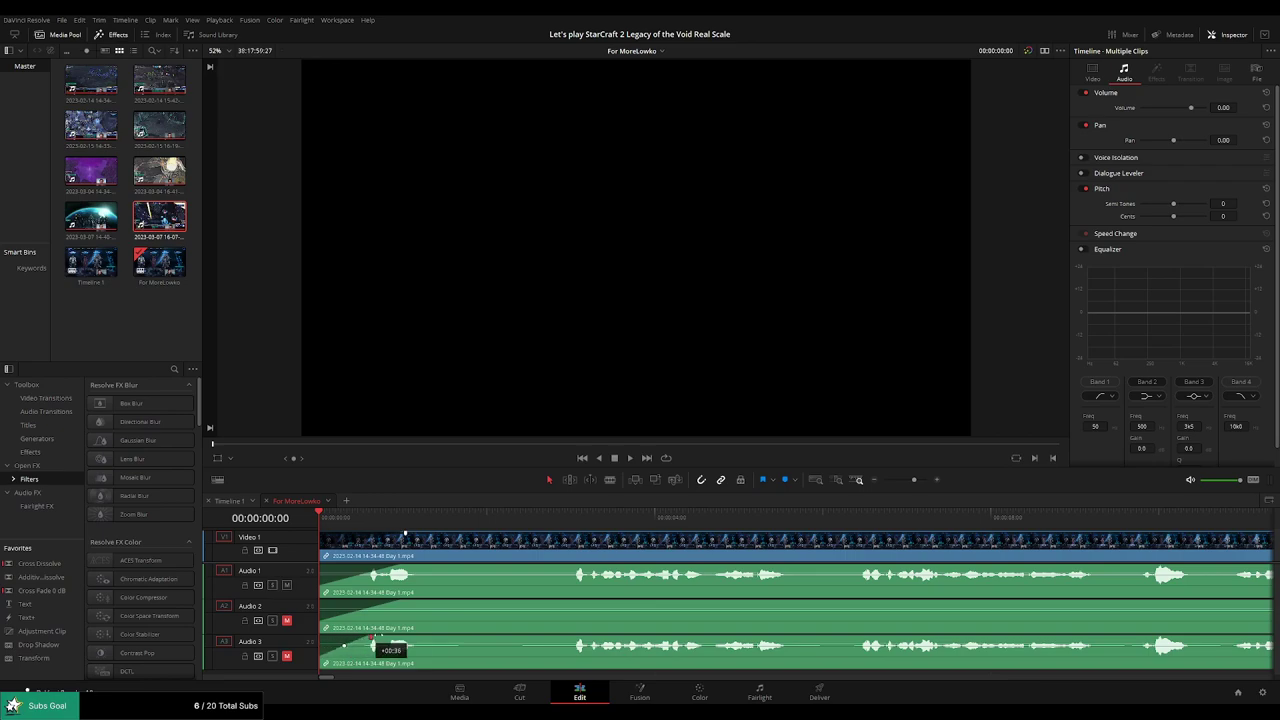
key("space")
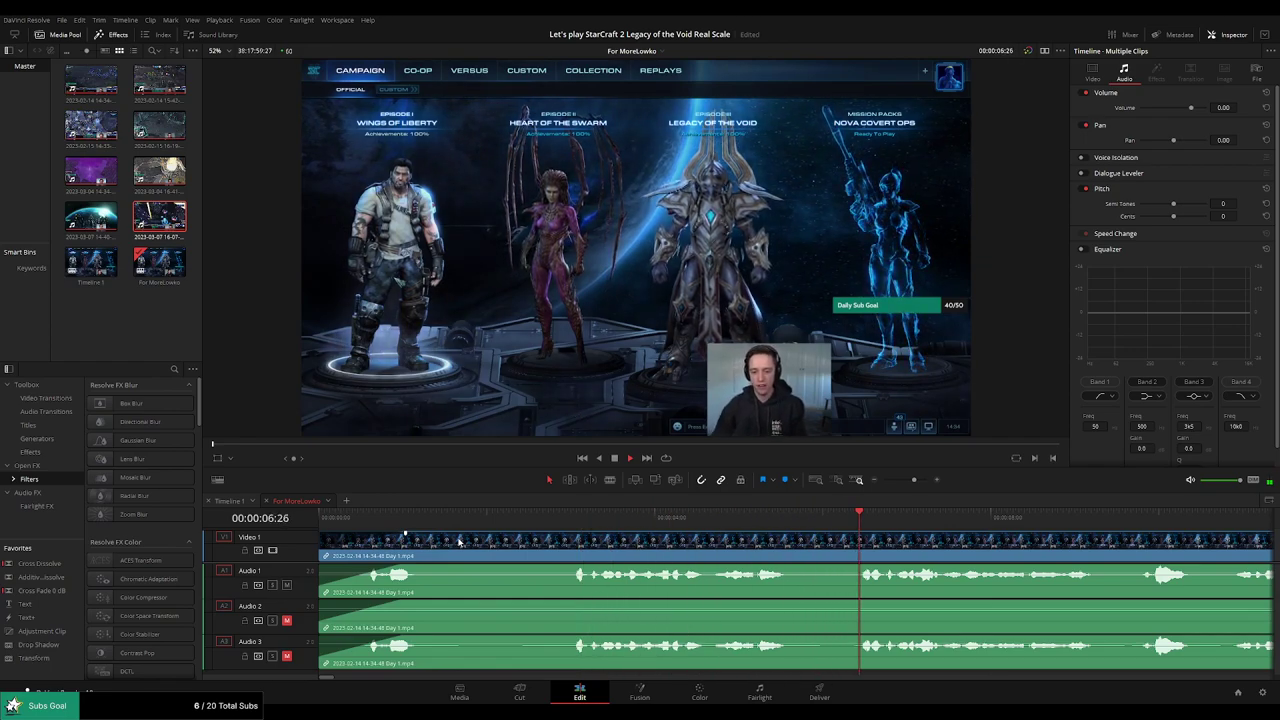
scroll(744, 549, "right", 5)
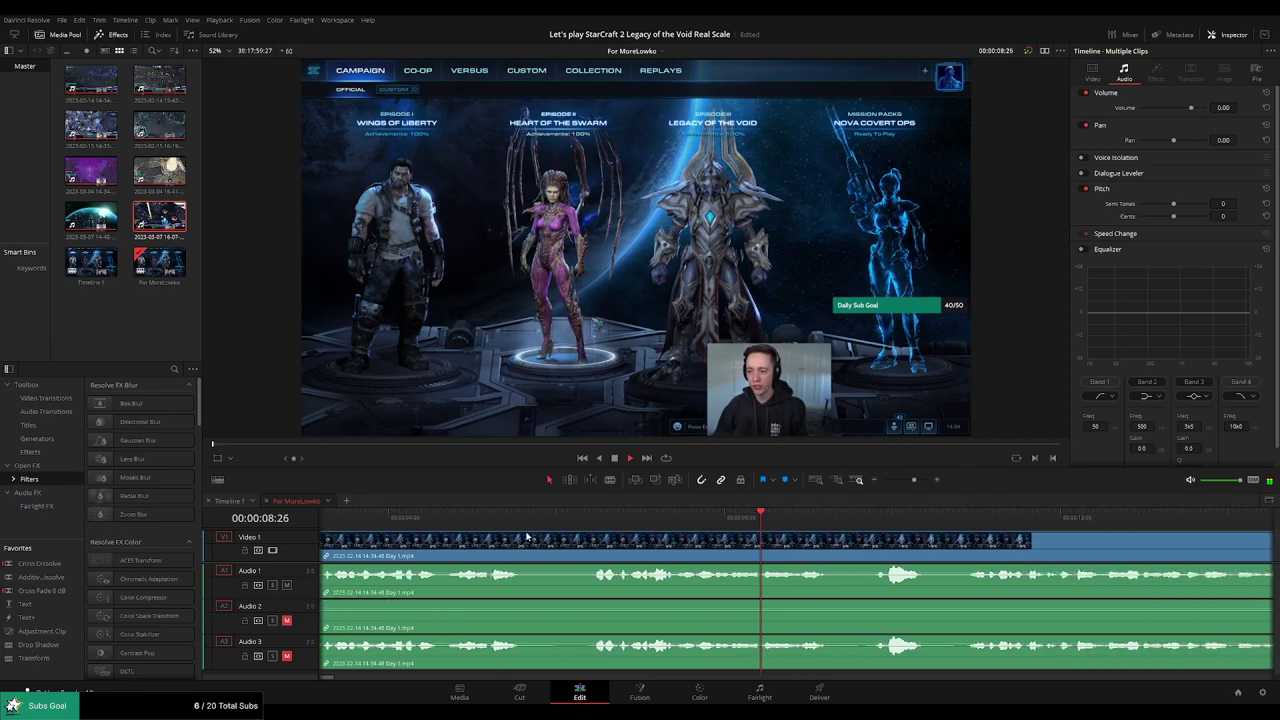
scroll(660, 538, "right", 4)
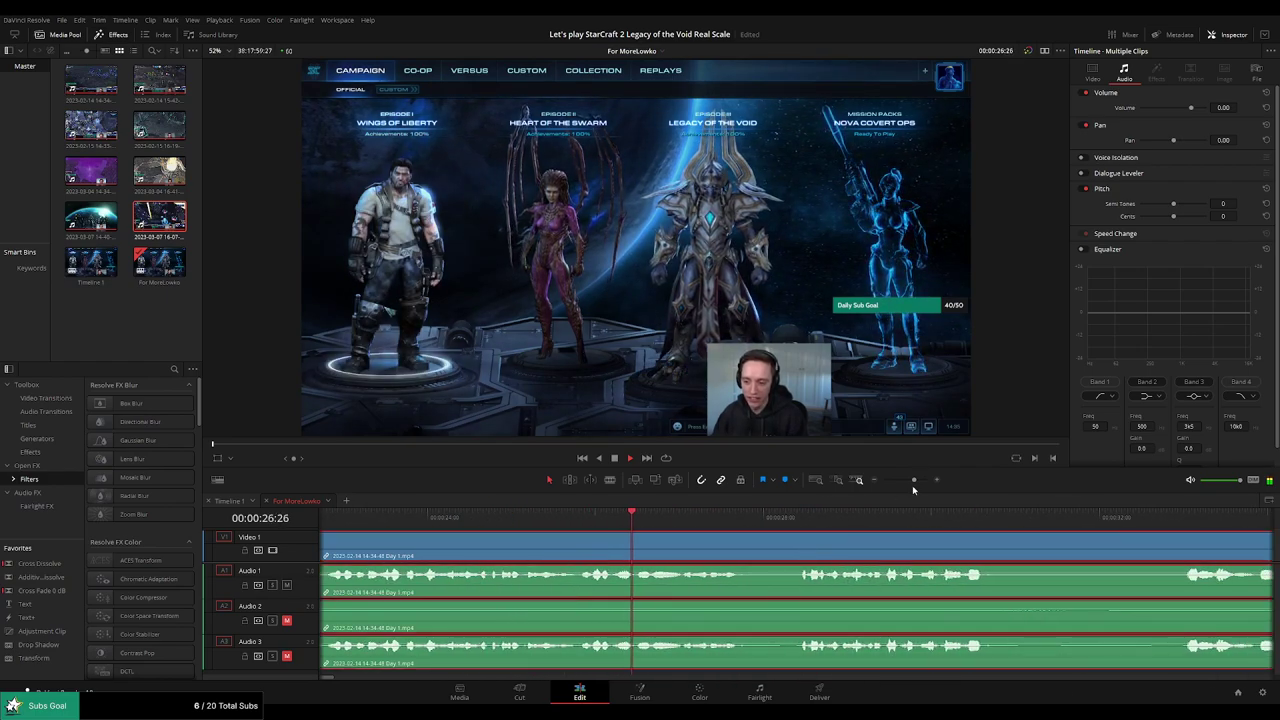
scroll(860, 518, "down", 5)
left_click(634, 560)
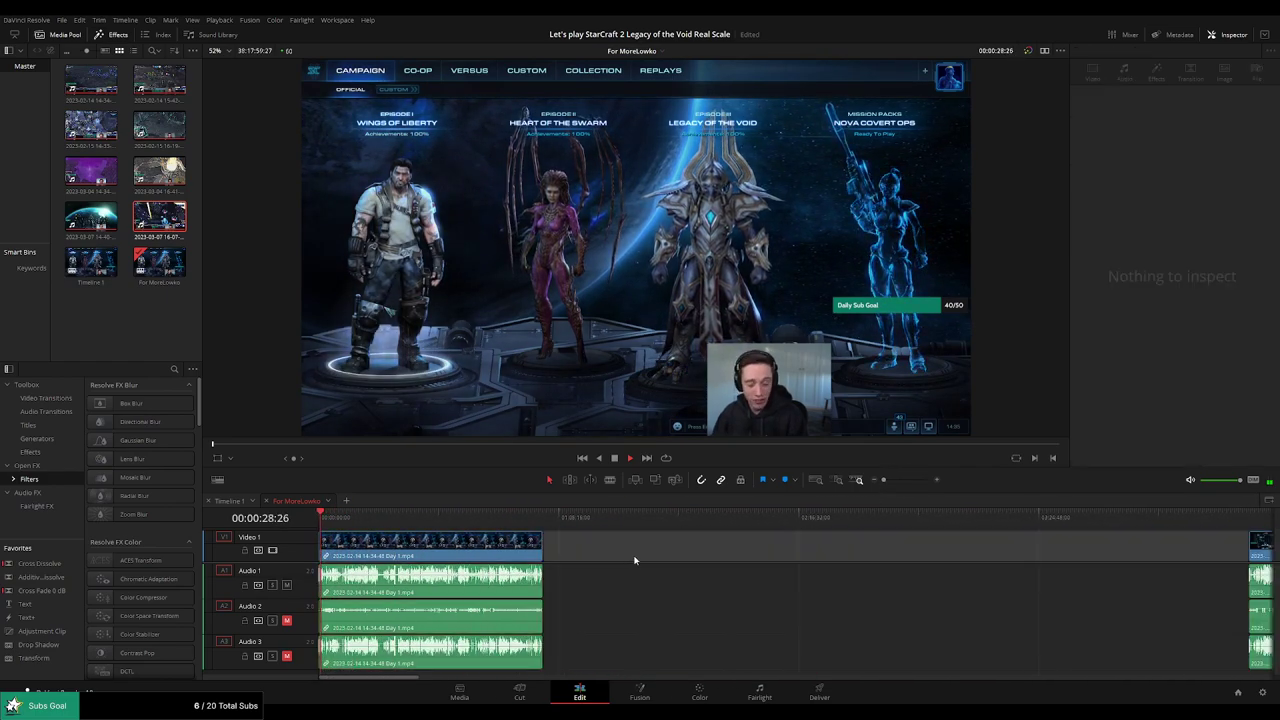
left_click(892, 482)
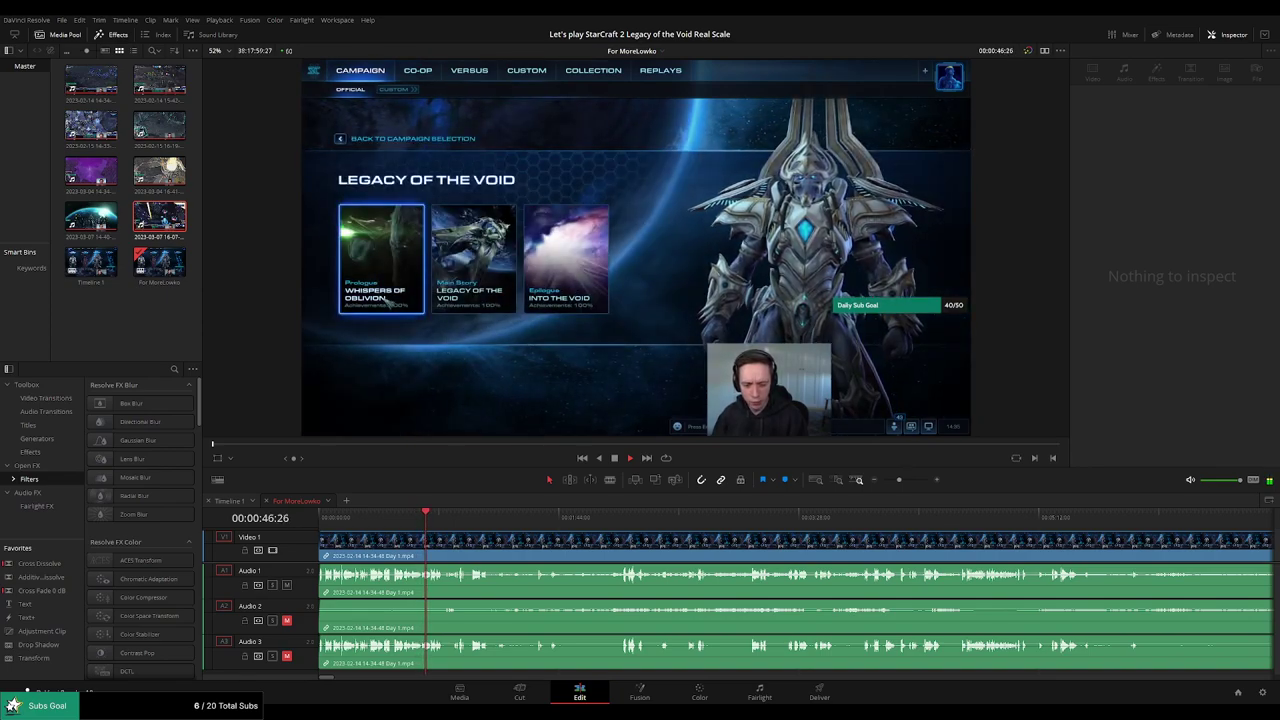
left_click(450, 575)
left_click(450, 518)
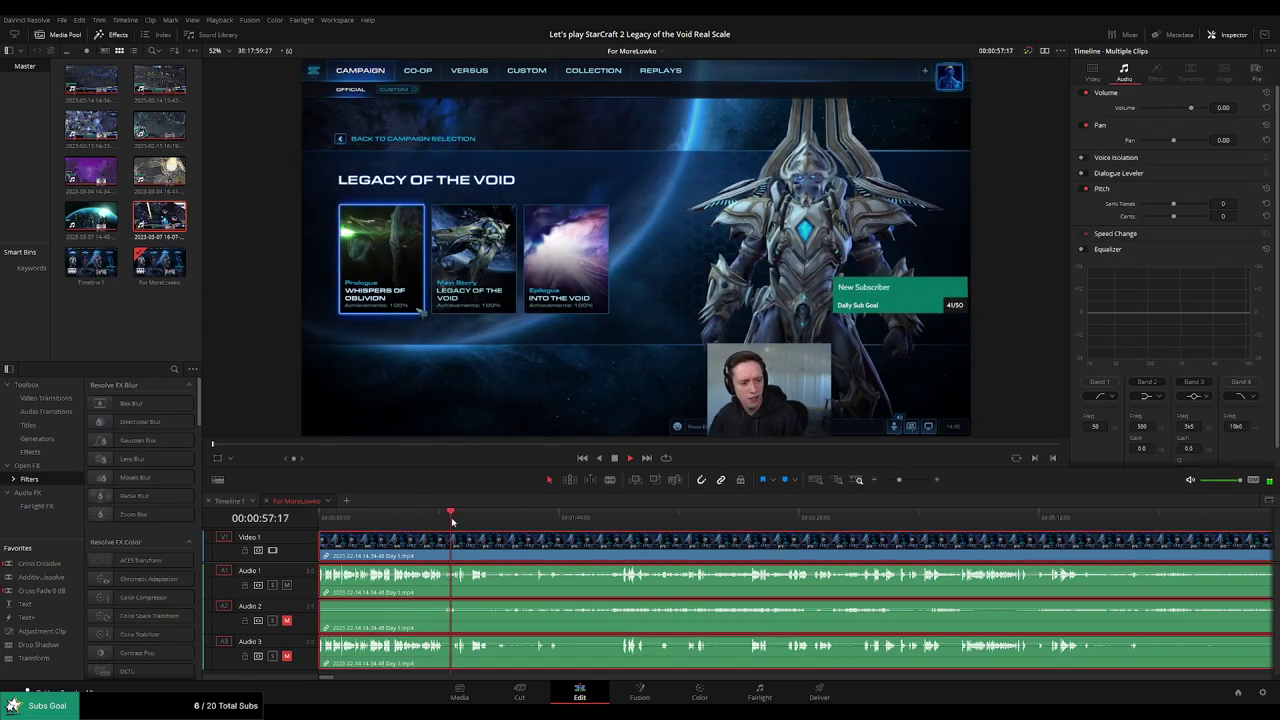
left_click(431, 517)
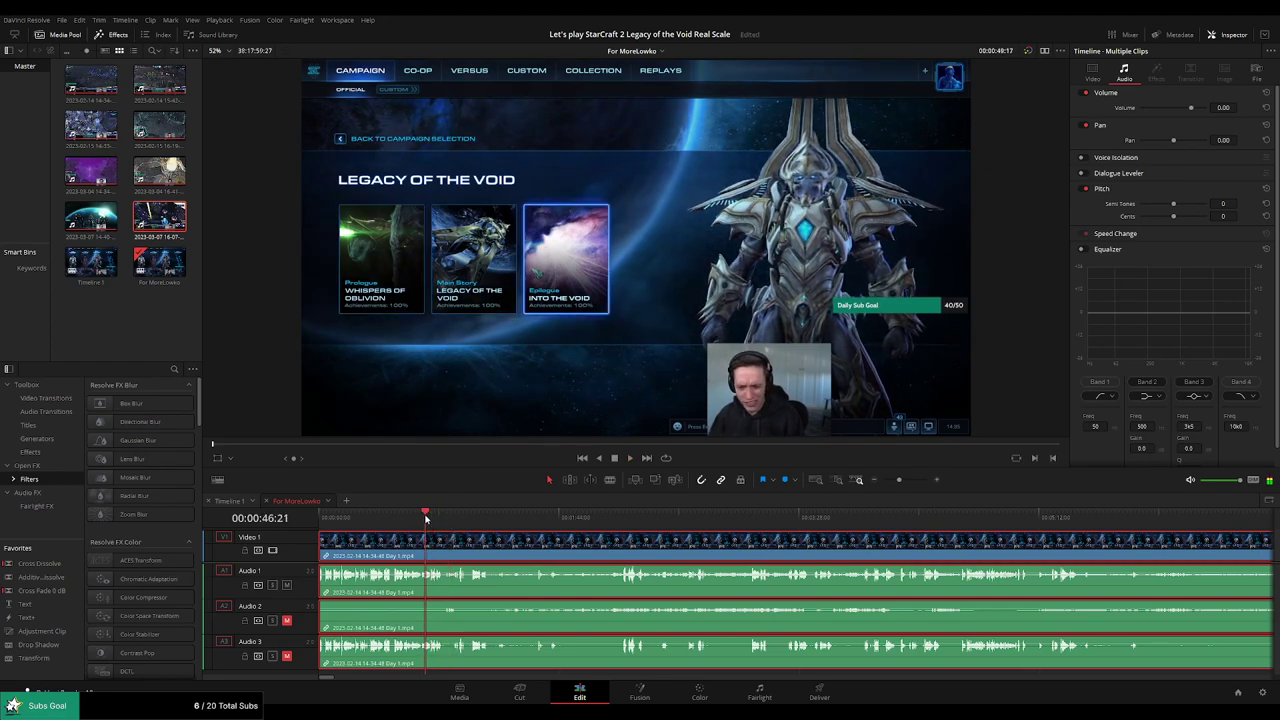
scroll(490, 540, "up", 2)
scroll(490, 540, "up", 1)
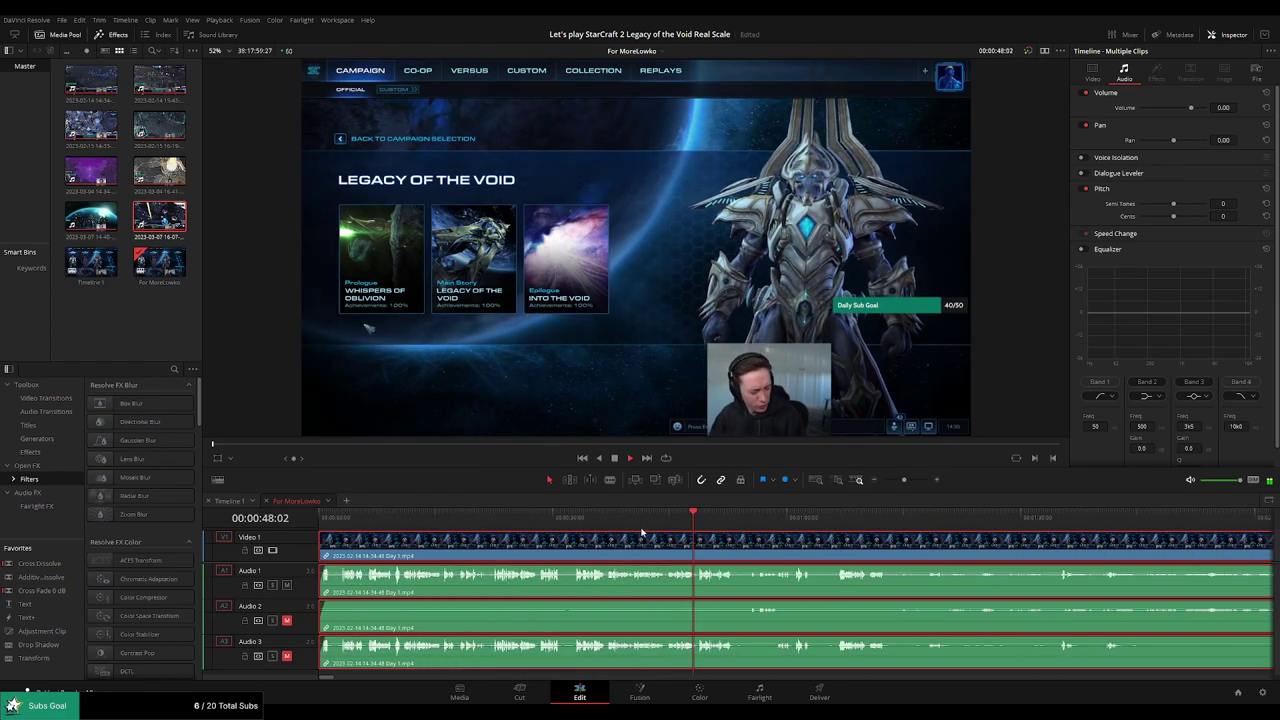
scroll(490, 540, "up", 1)
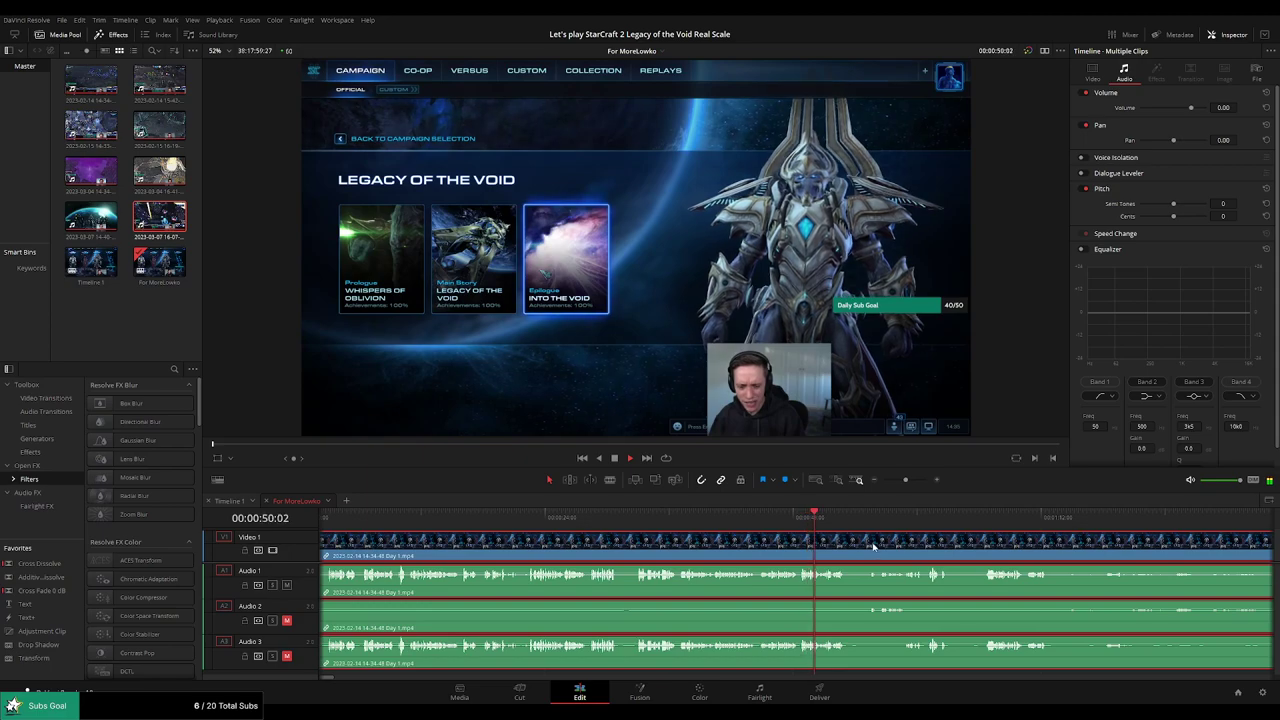
scroll(680, 537, "right", 1)
scroll(660, 535, "right", 1)
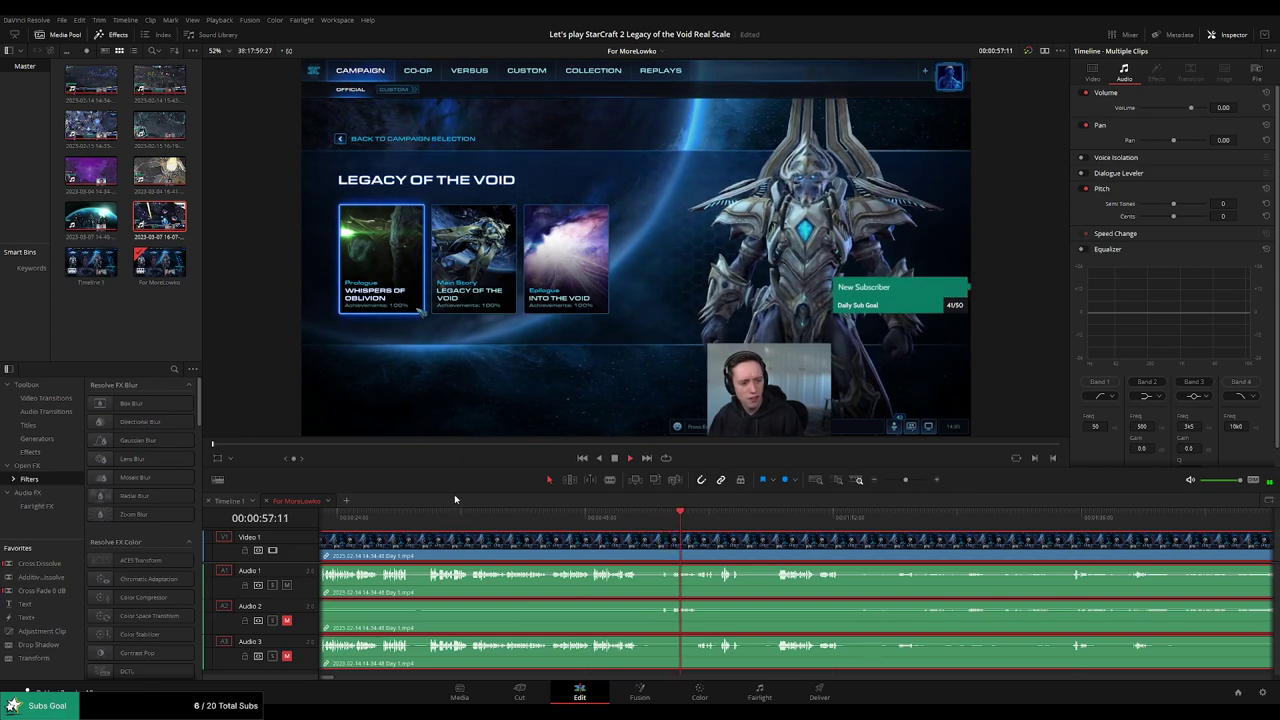
left_click_drag(449, 506, 469, 495)
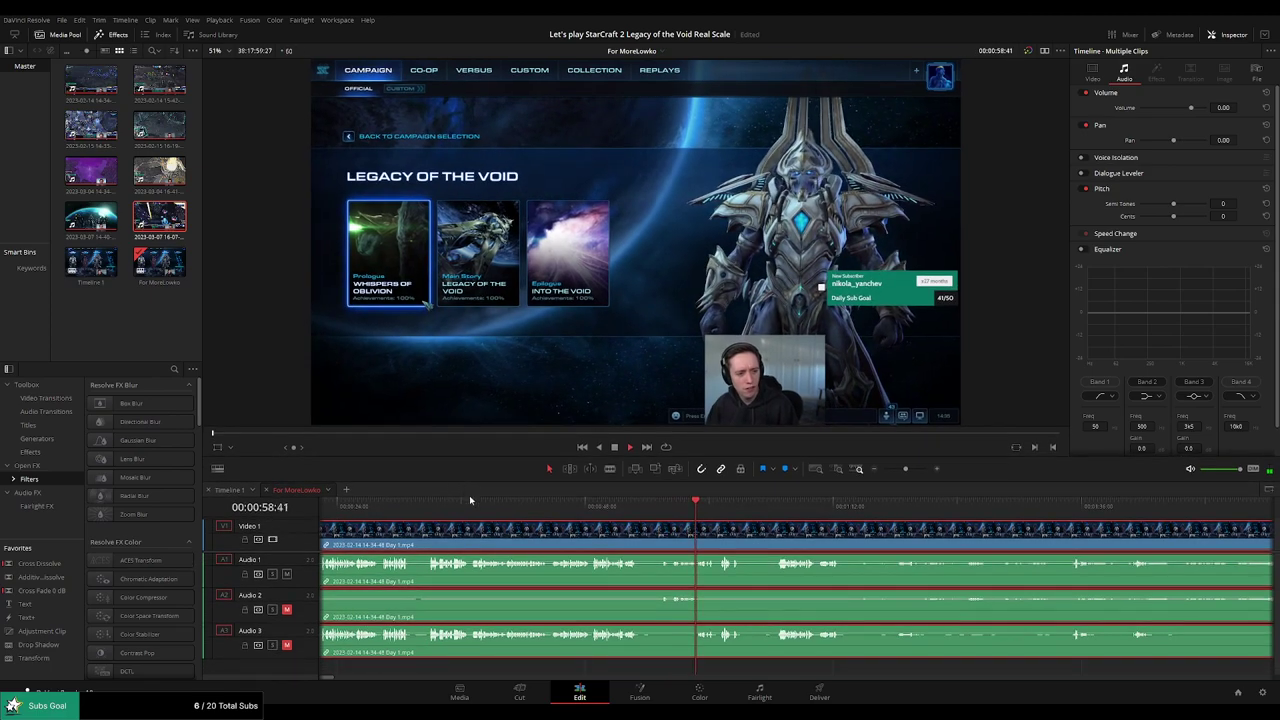
left_click(672, 665)
scroll(750, 533, "right", 3)
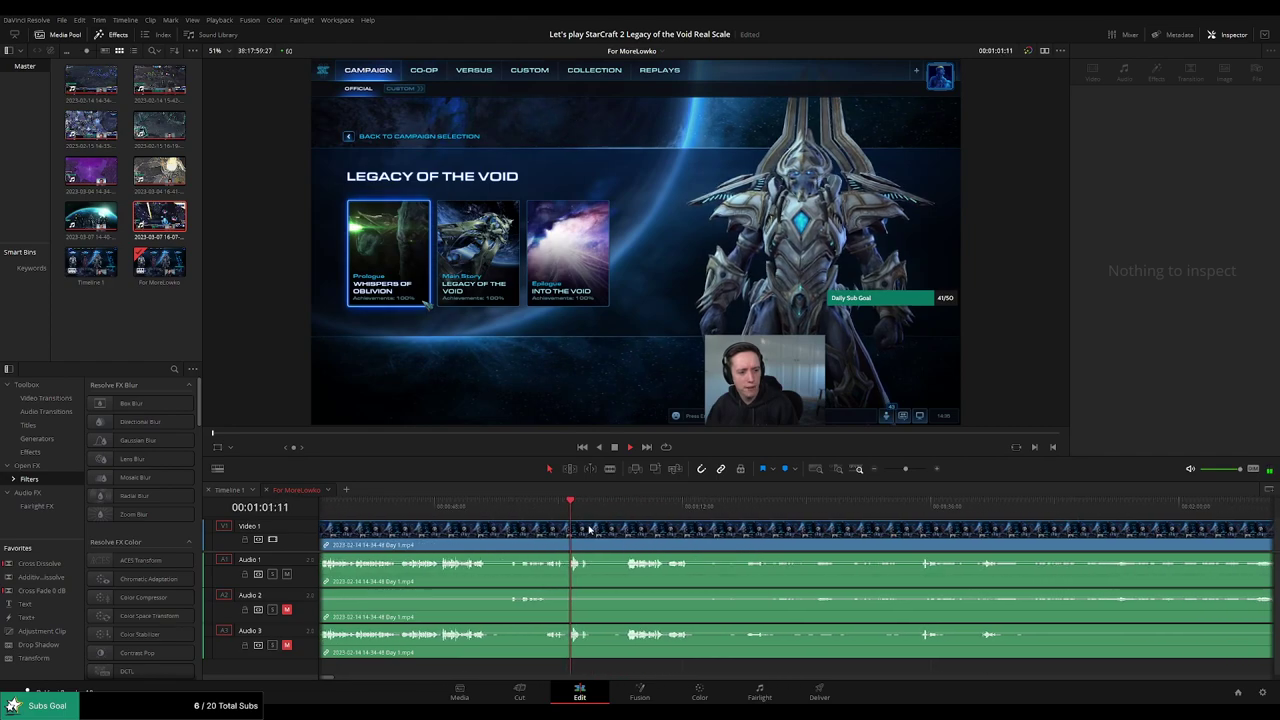
left_click_drag(575, 516, 857, 519)
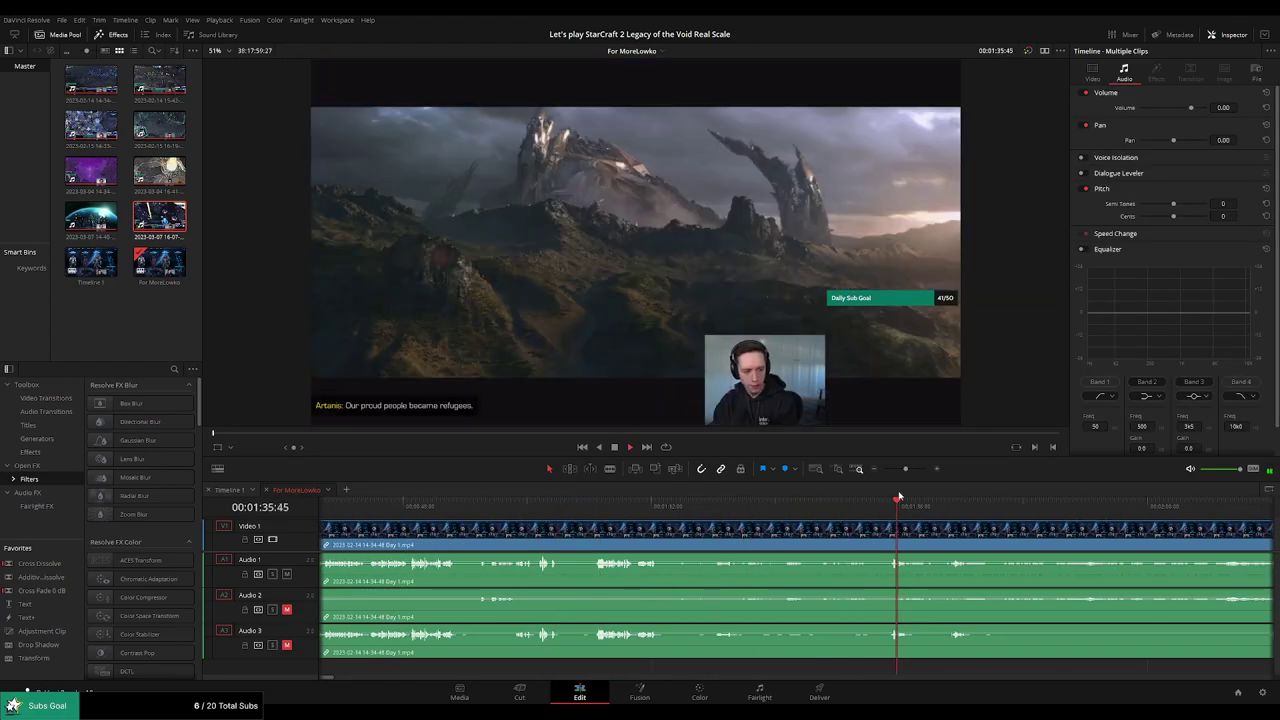
left_click_drag(905, 469, 893, 470)
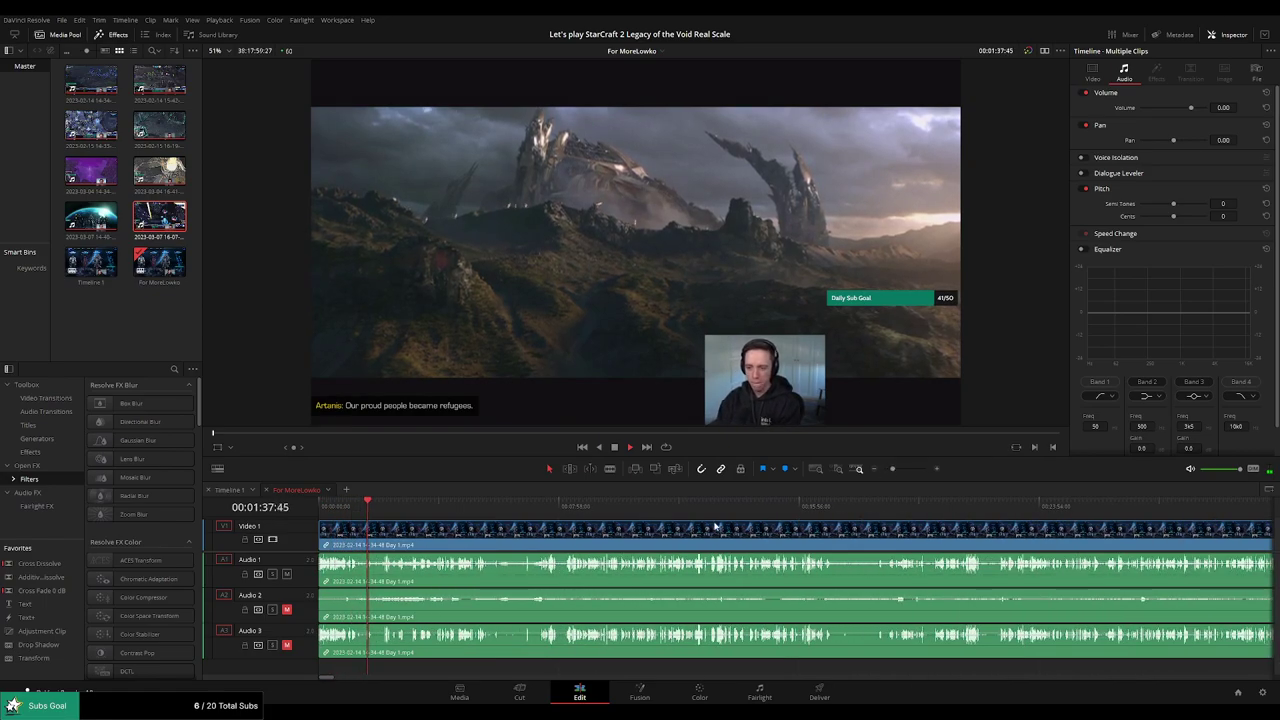
left_click_drag(449, 508, 880, 512)
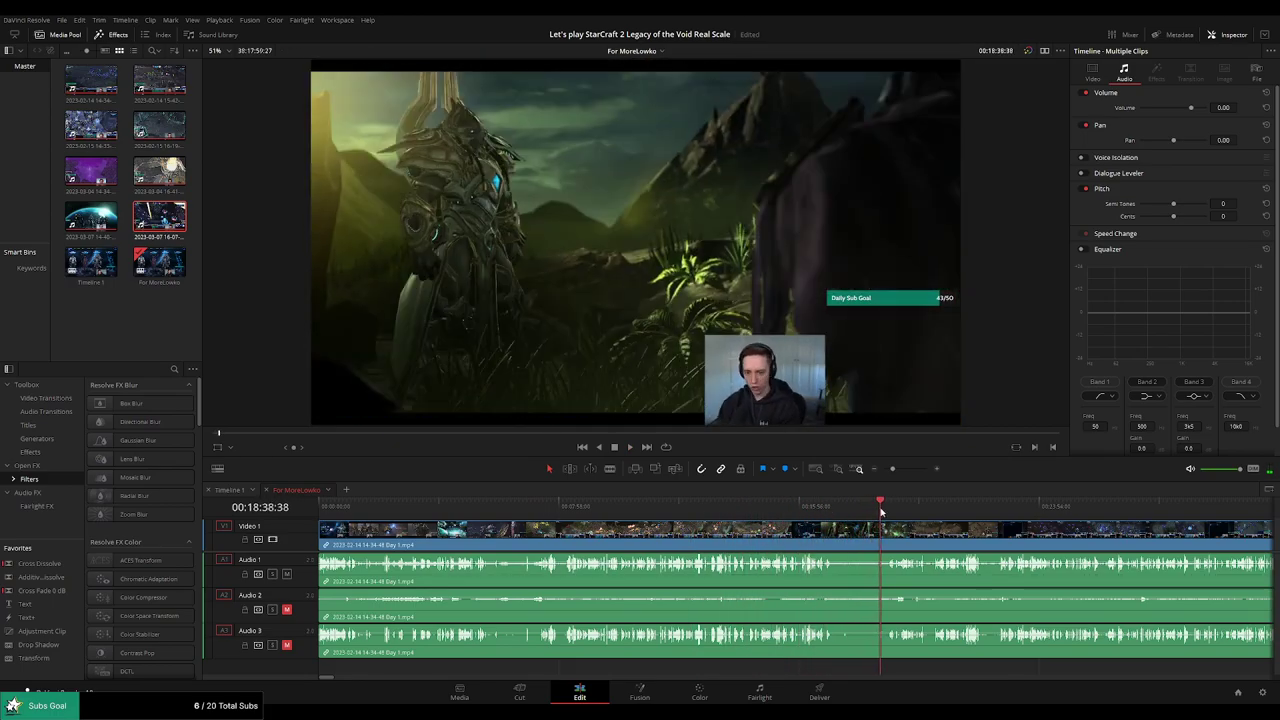
Resume playback, zoom out and scroll ahead through the recording toward a later scene.
key("space")
left_click_drag(892, 468, 889, 471)
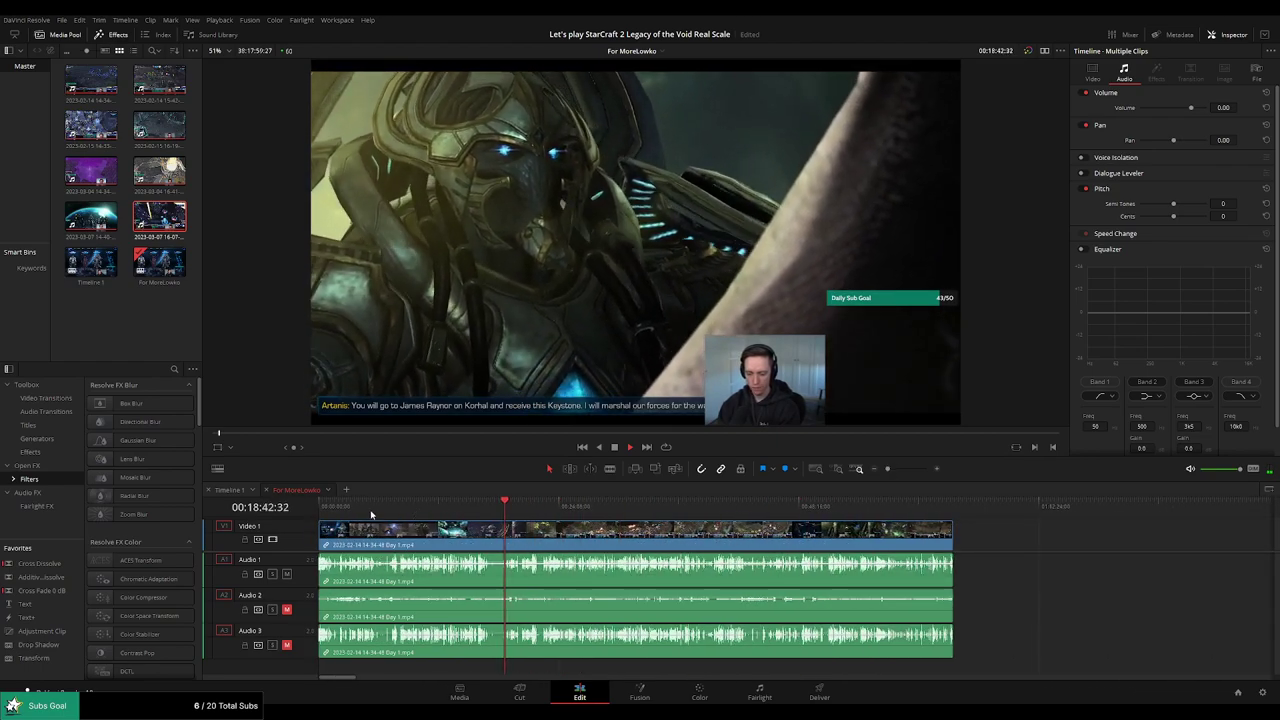
left_click_drag(371, 514, 830, 540)
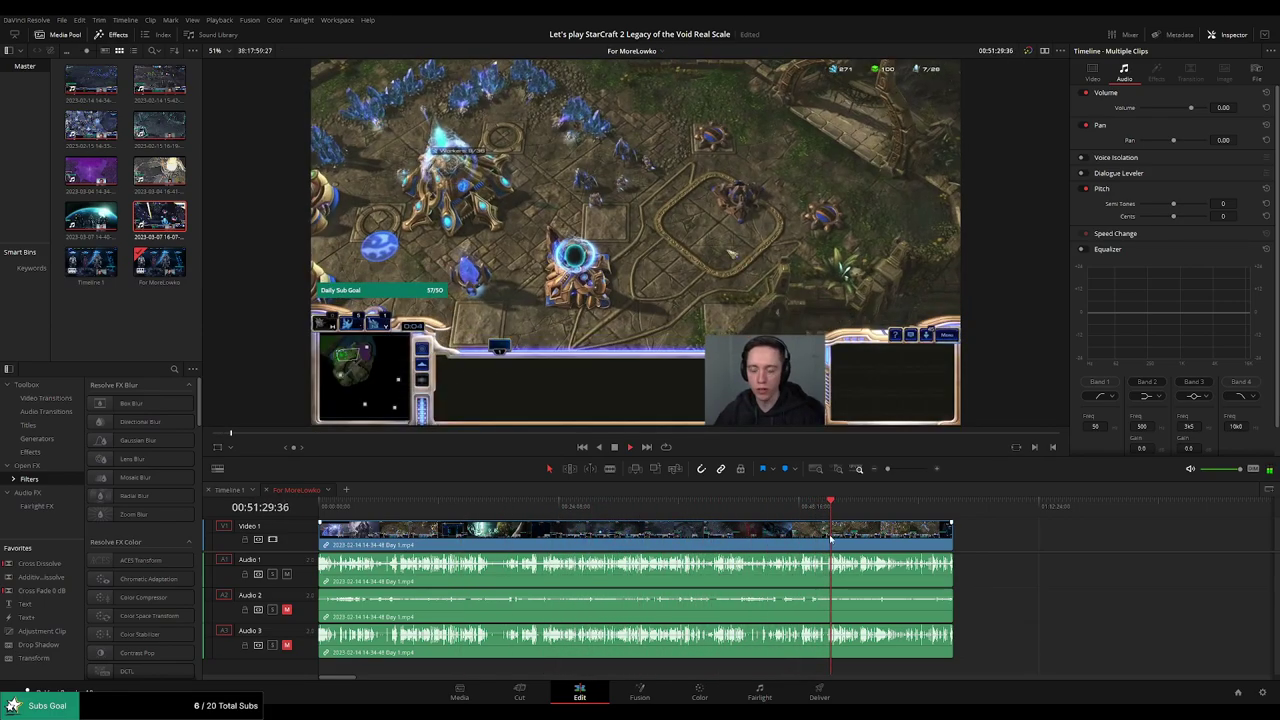
scroll(830, 540, "up", 3)
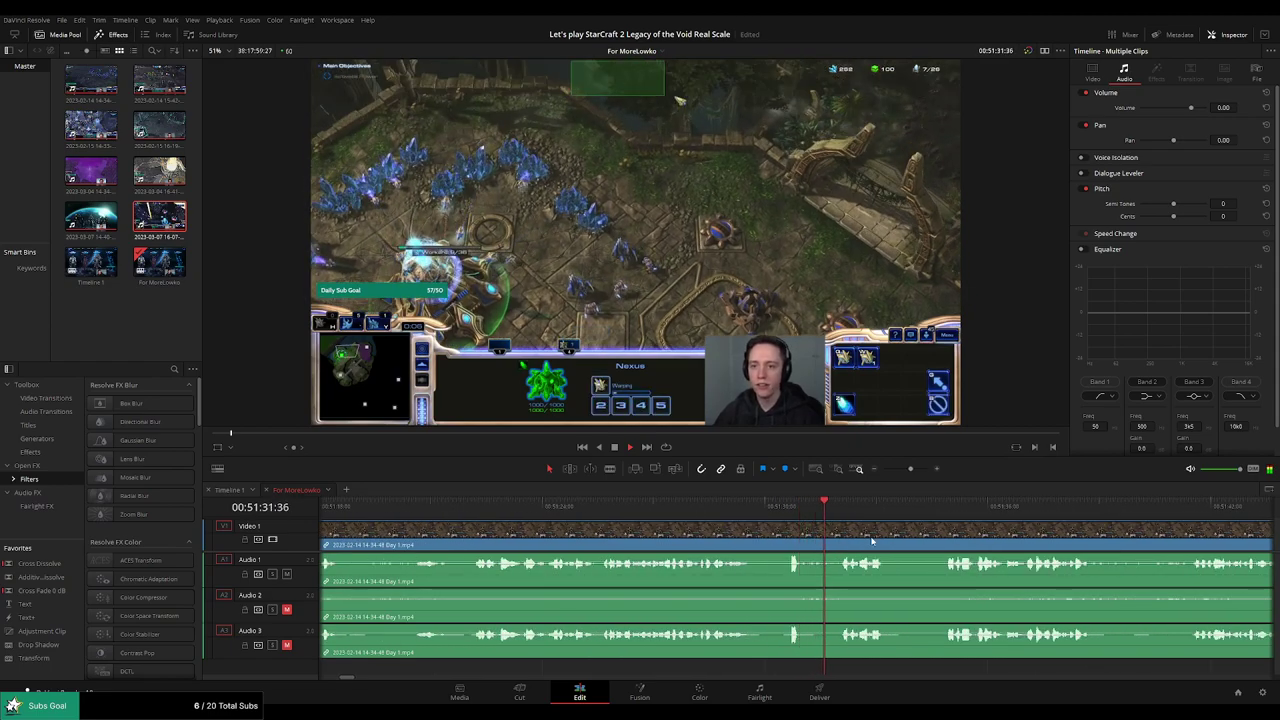
scroll(875, 538, "right", 3)
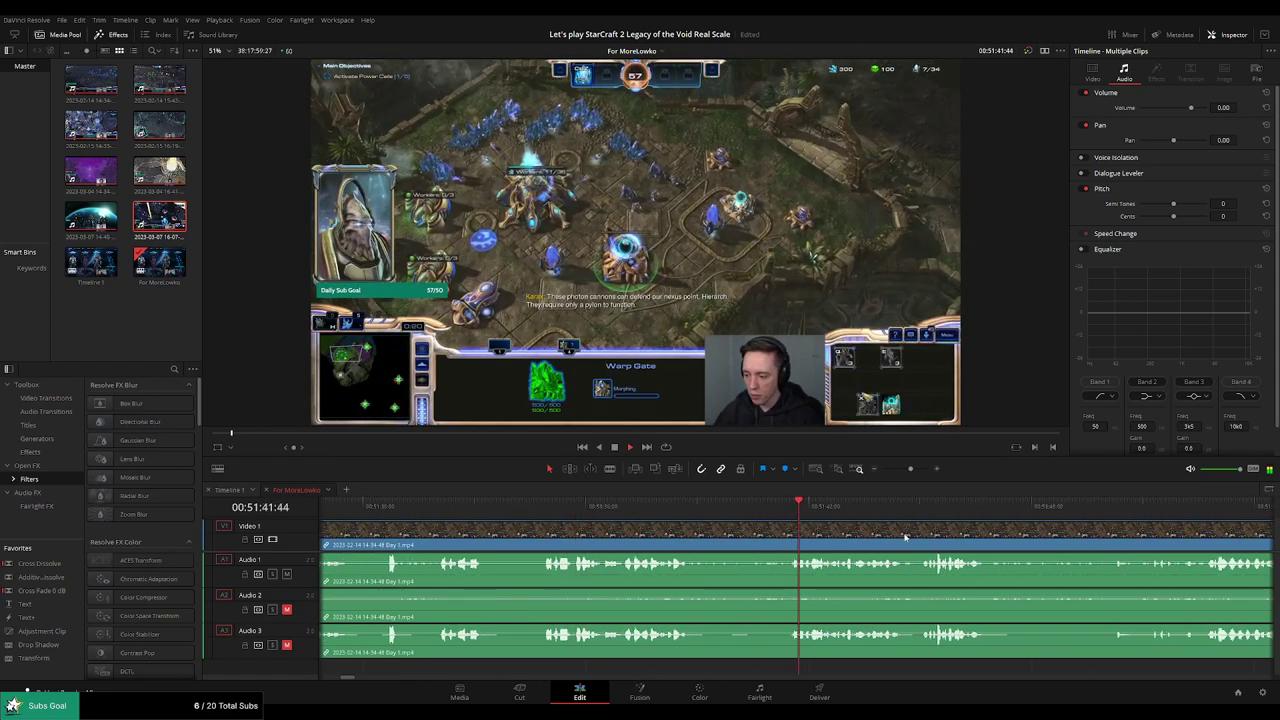
scroll(667, 535, "right", 5)
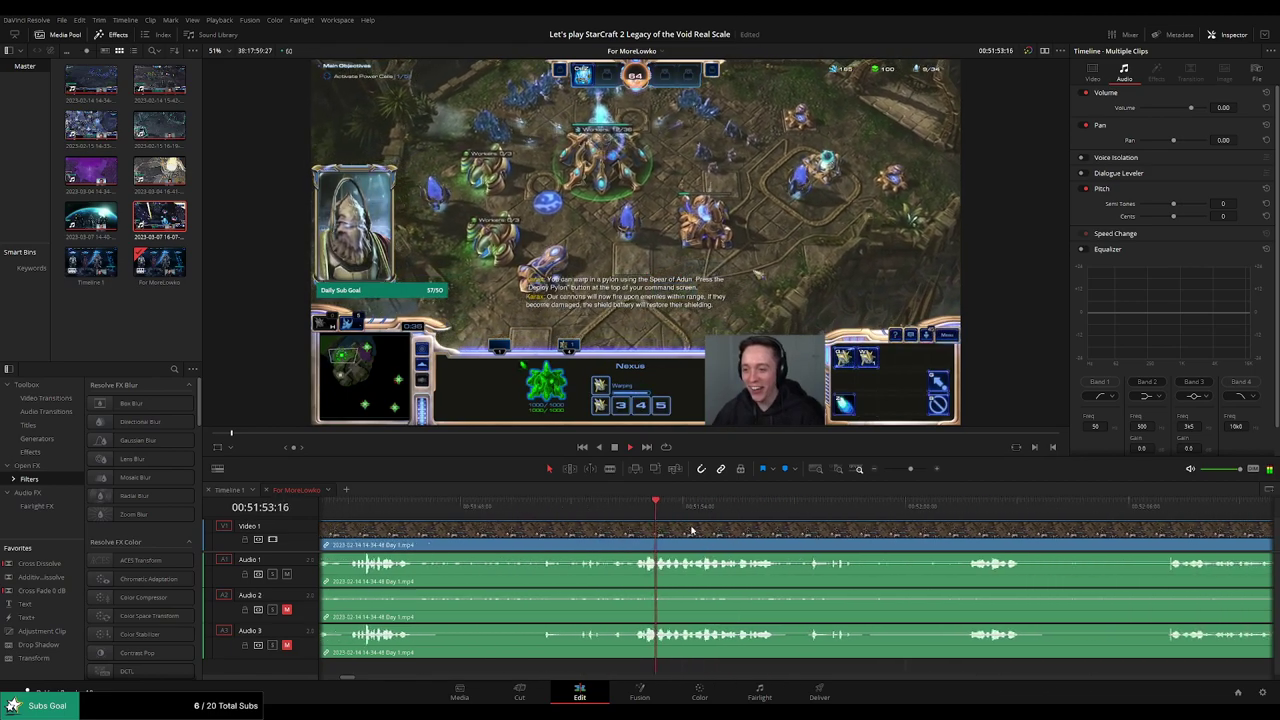
scroll(611, 525, "right", 4)
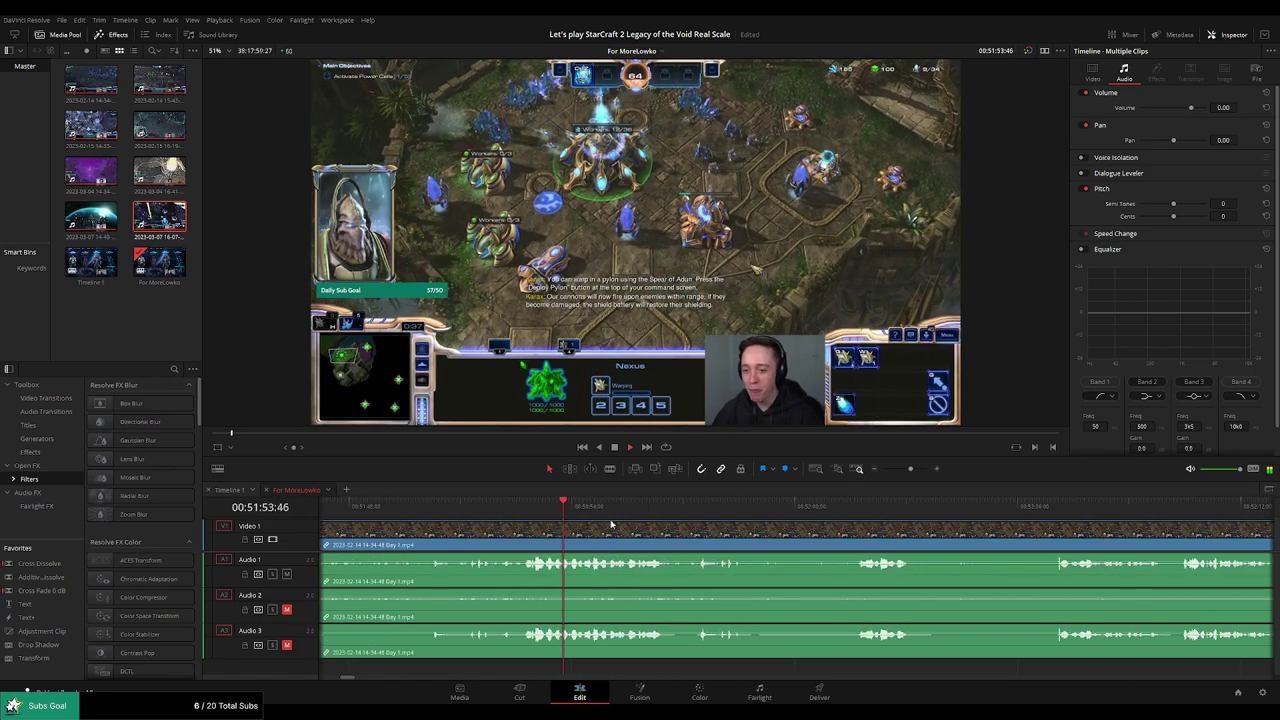
scroll(610, 523, "right", 3)
scroll(607, 520, "right", 3)
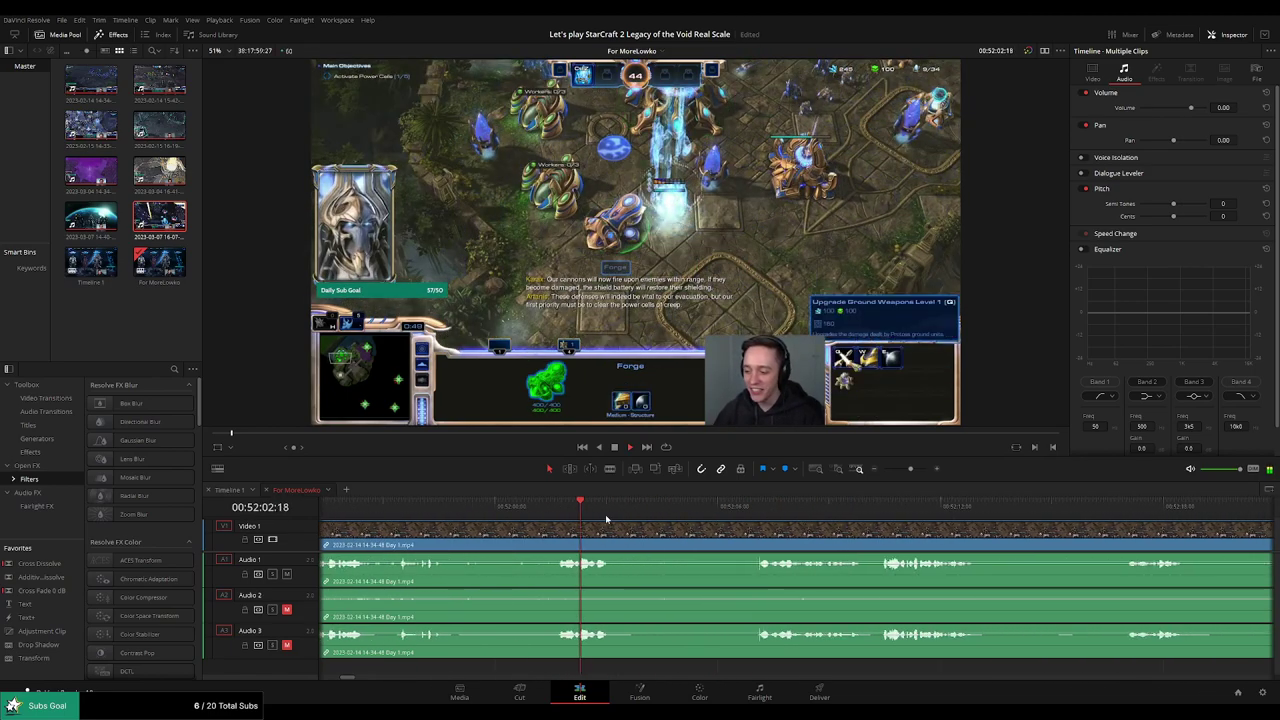
scroll(677, 514, "right", 3)
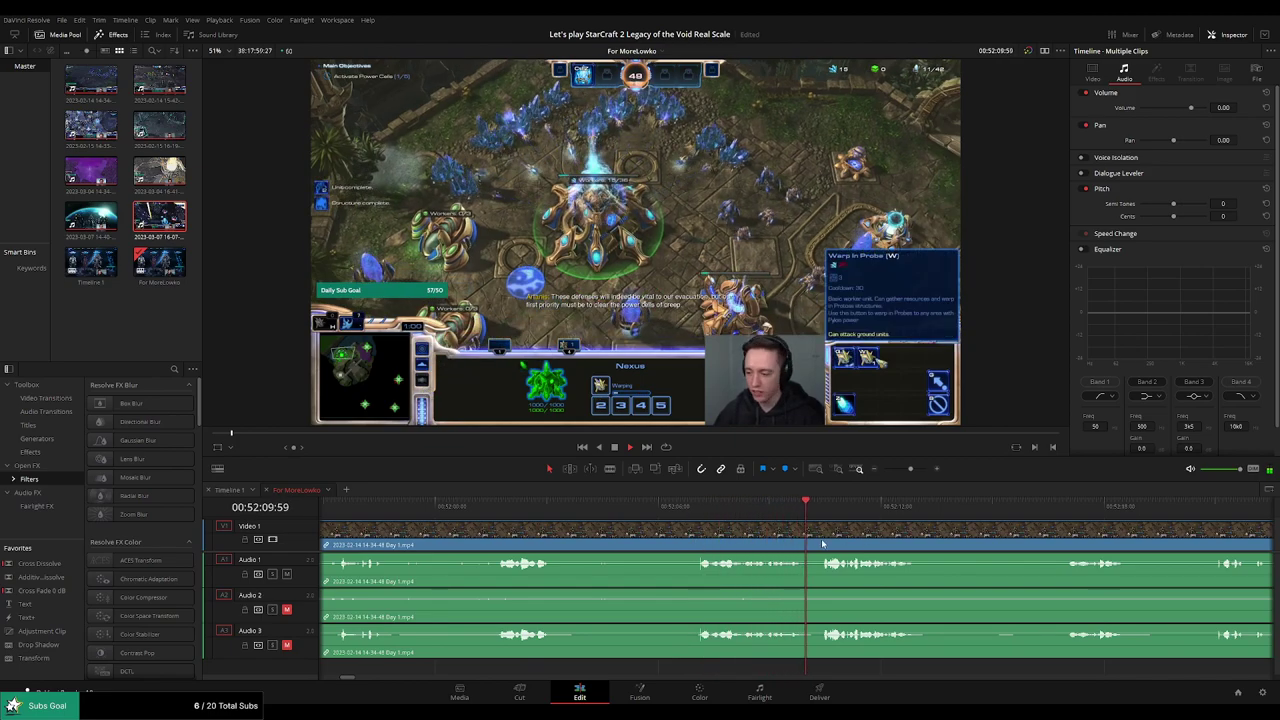
Zoom in around 00:52:07, scrub back to 00:52:06:30 and split all tracks there.
left_click(697, 516)
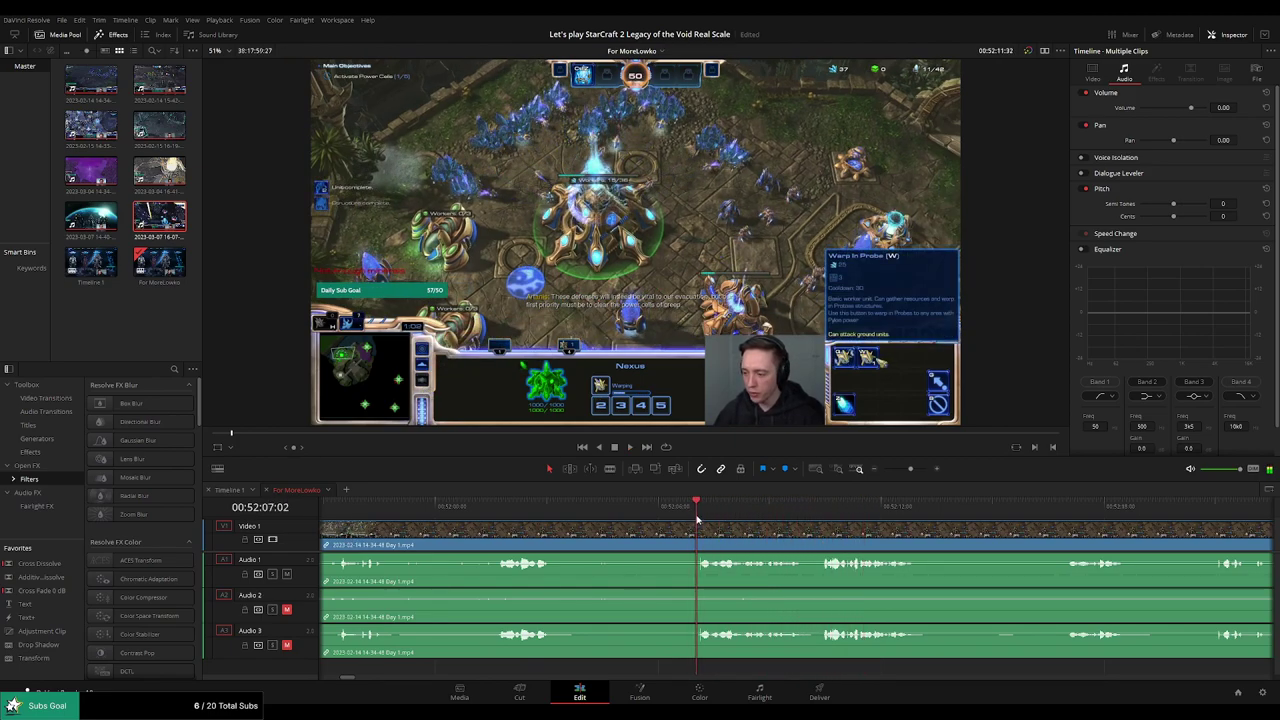
left_click_drag(910, 468, 914, 468)
left_click(807, 509)
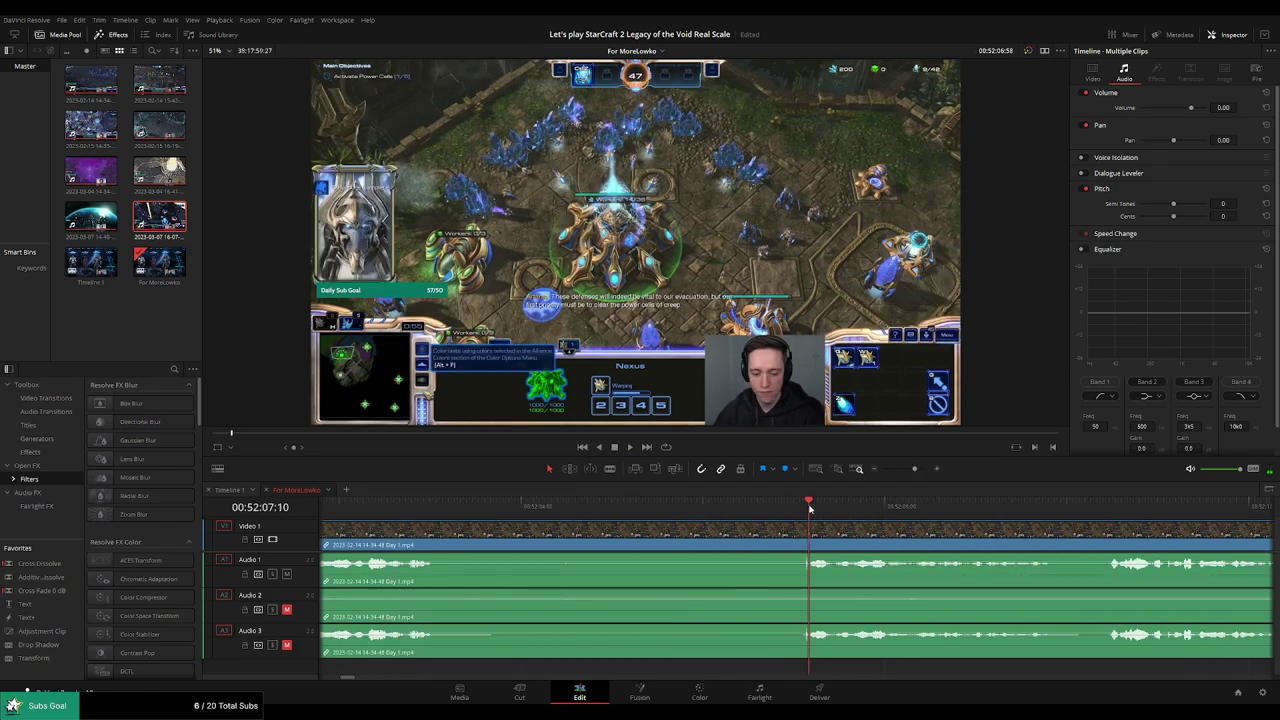
scroll(811, 510, "up", 1)
left_click(787, 510)
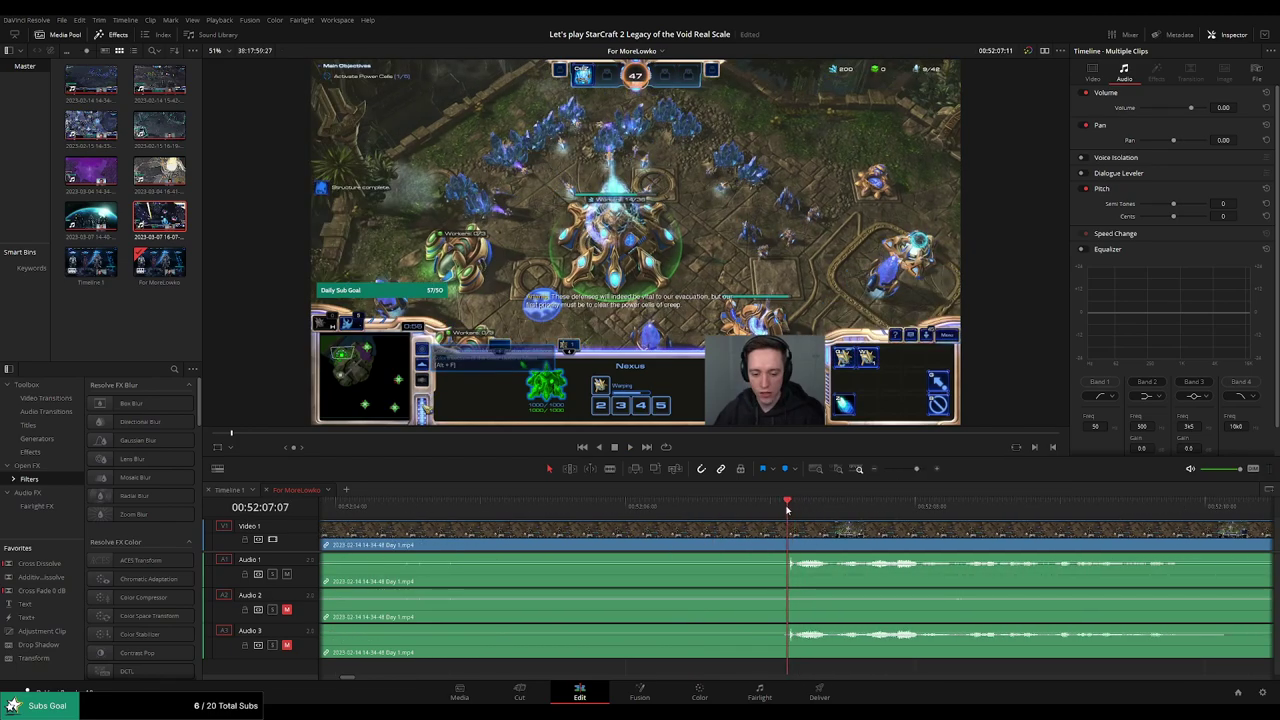
mouse_move(787, 510)
left_mouse_down()
mouse_move(775, 513)
mouse_move(790, 513)
left_mouse_up()
left_click_drag(787, 513, 700, 524)
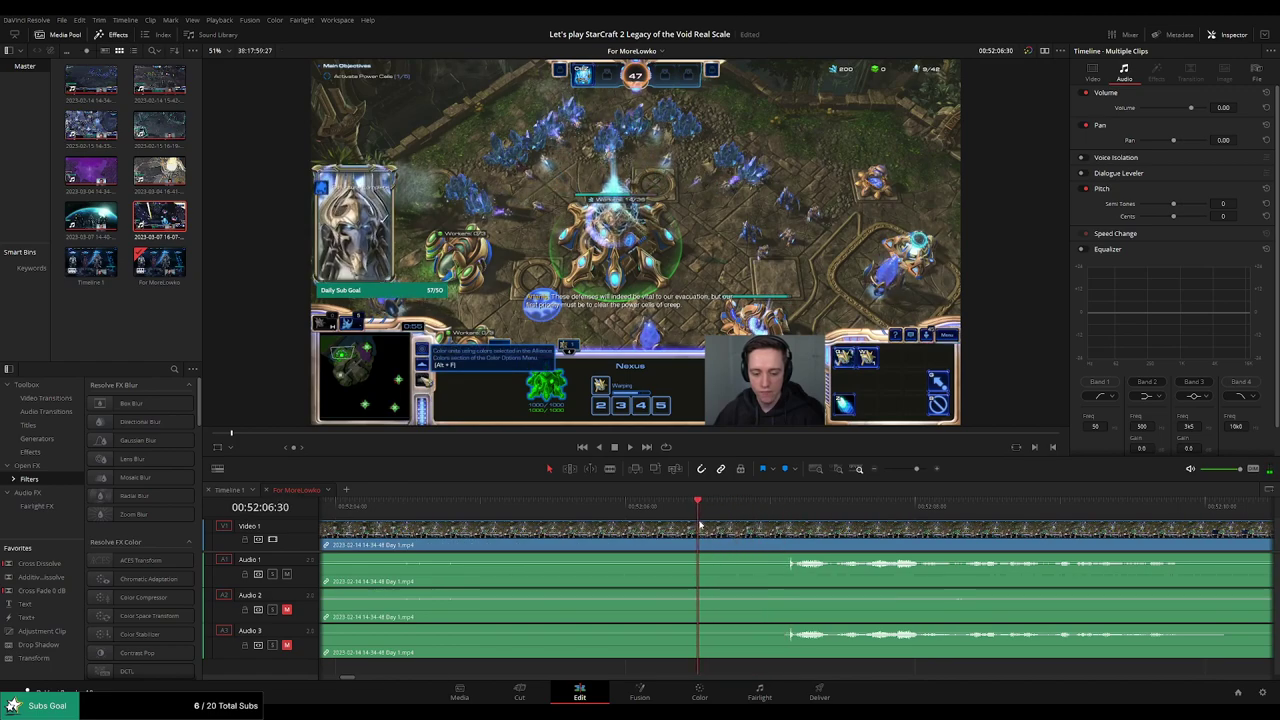
key("ctrl+b")
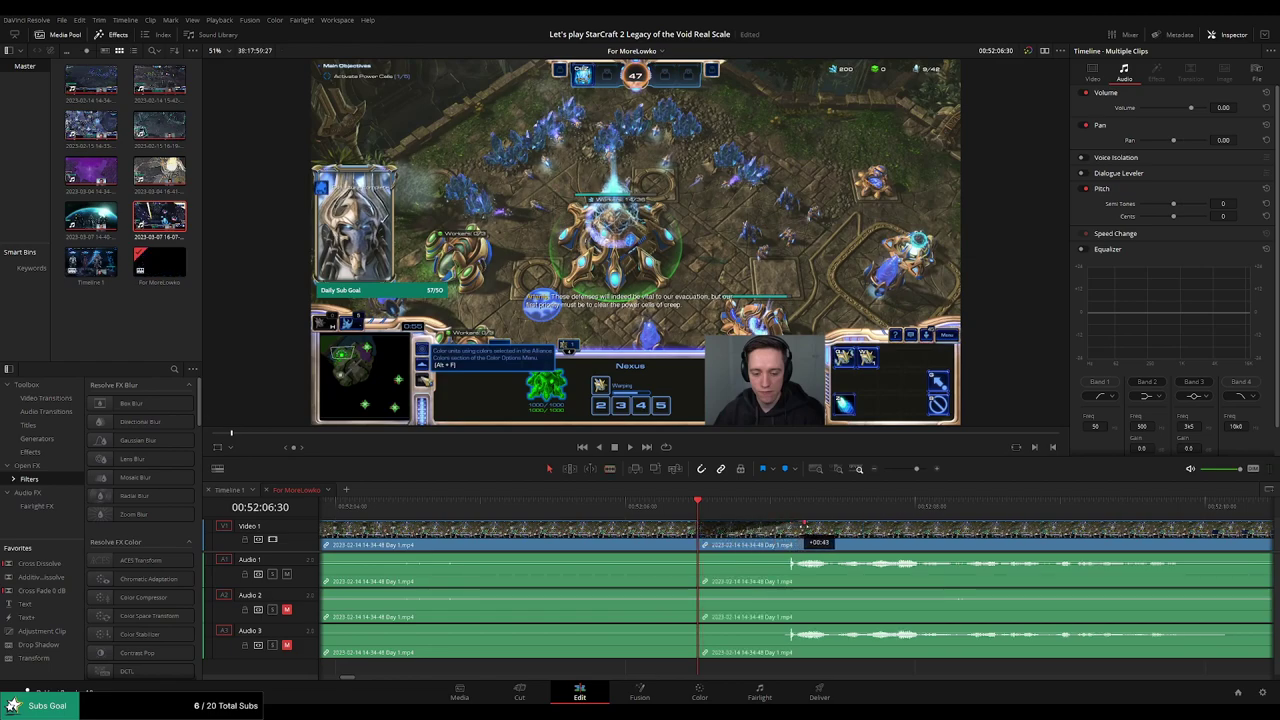
Fade the picture at the cut, fade out A1–A3 before it, fade in A2 after, then preview.
left_click_drag(845, 524, 593, 525)
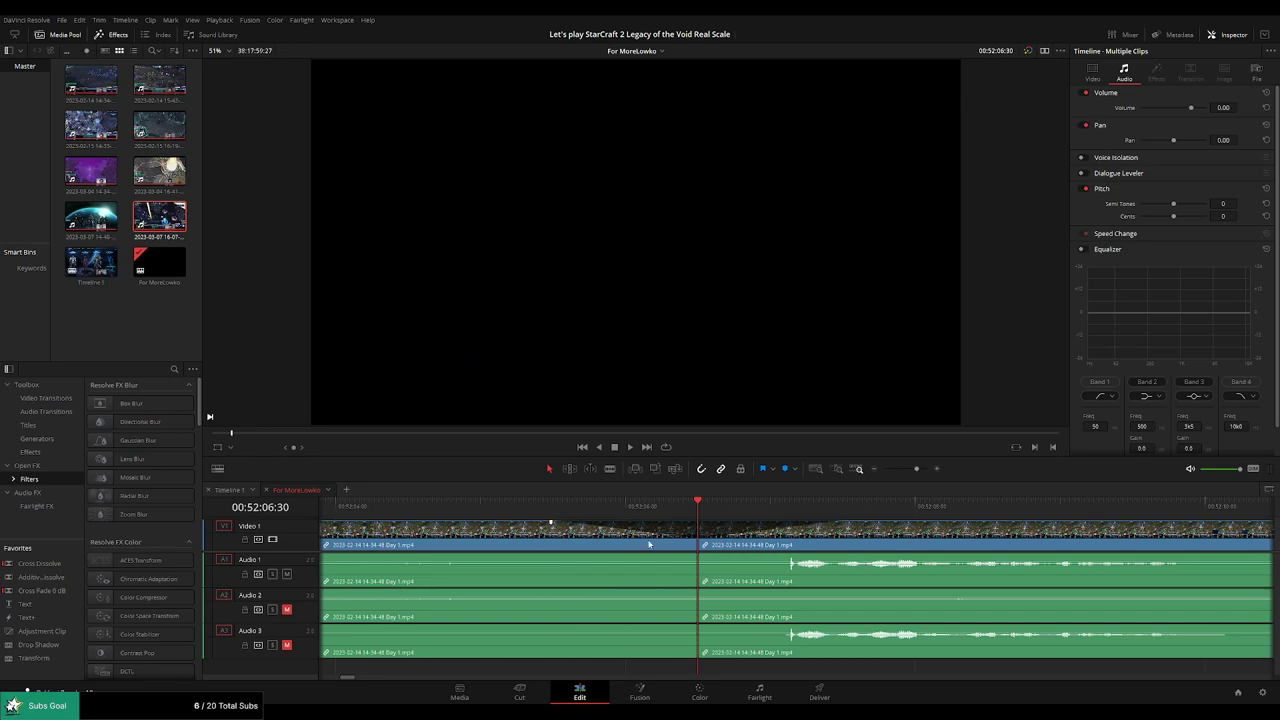
left_click_drag(694, 555, 559, 554)
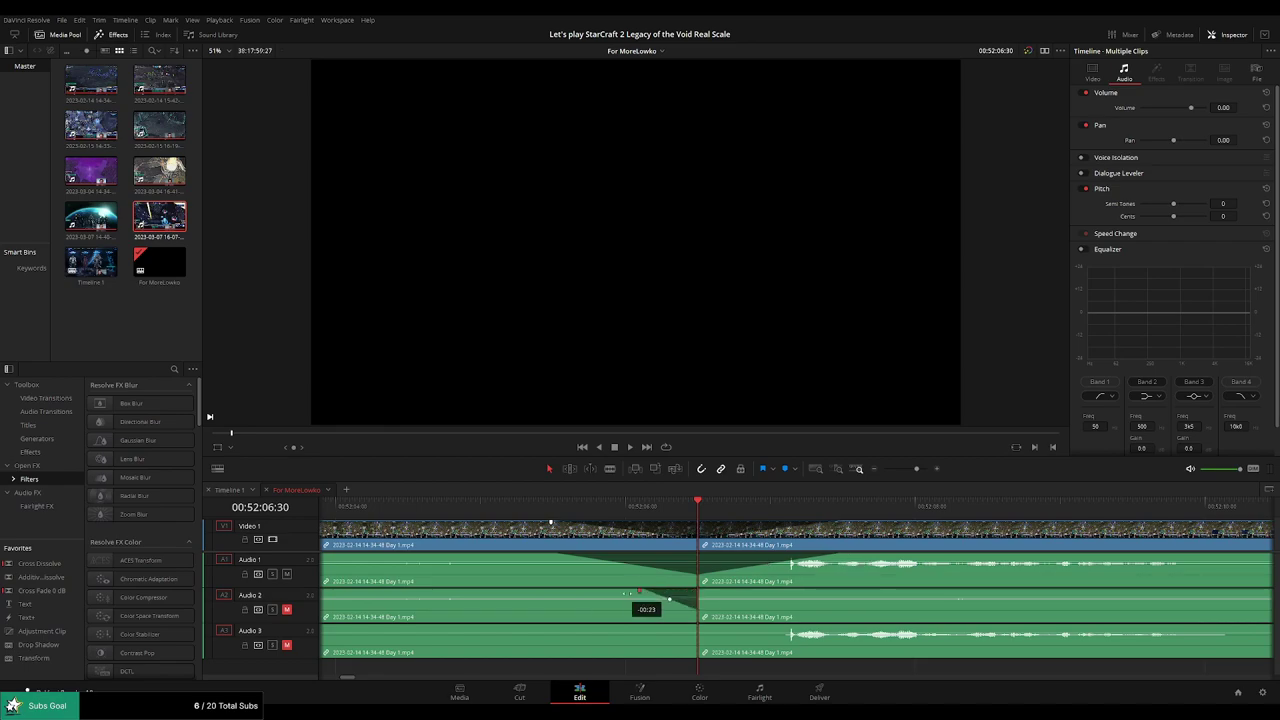
left_click_drag(639, 591, 564, 592)
left_click_drag(694, 592, 803, 593)
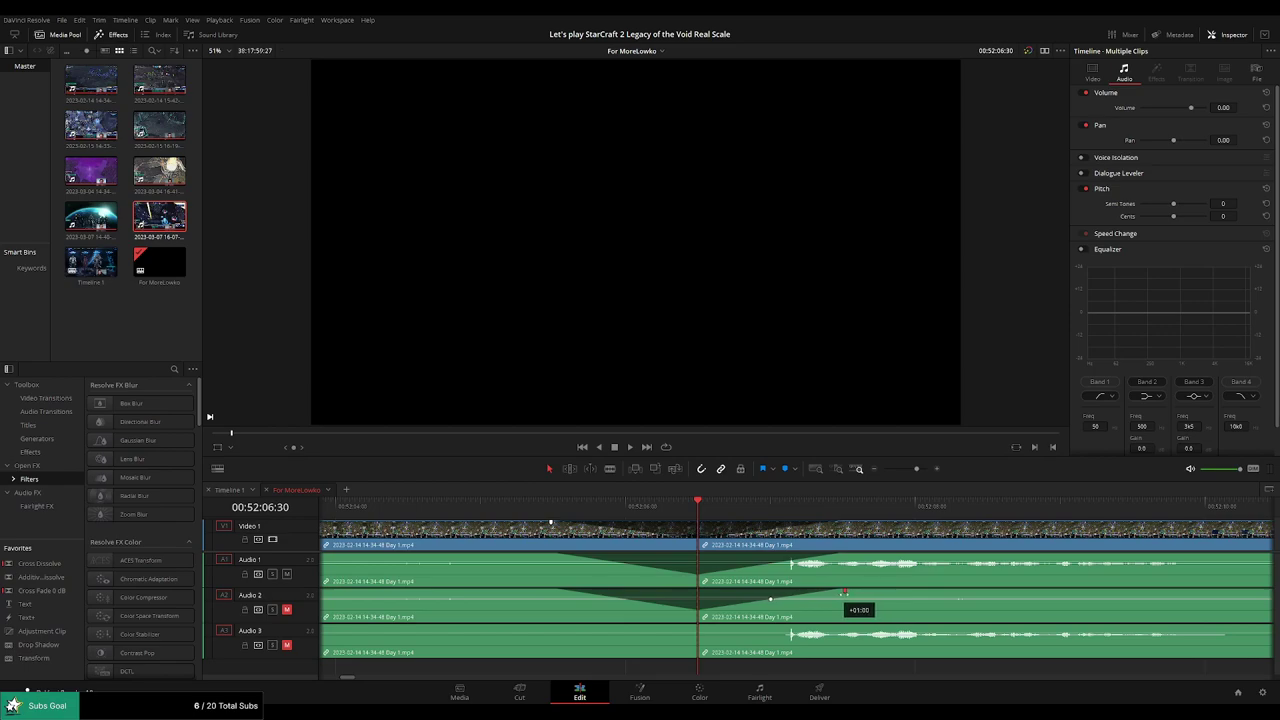
left_click_drag(647, 627, 551, 627)
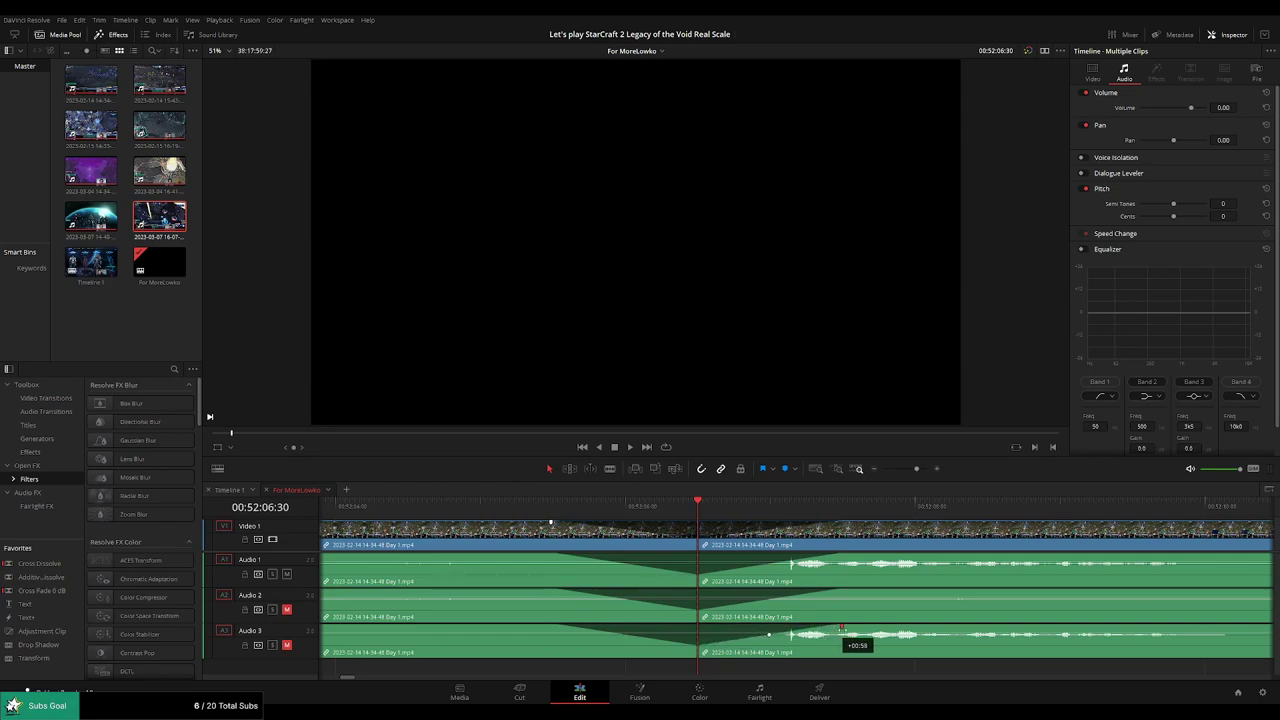
key("space")
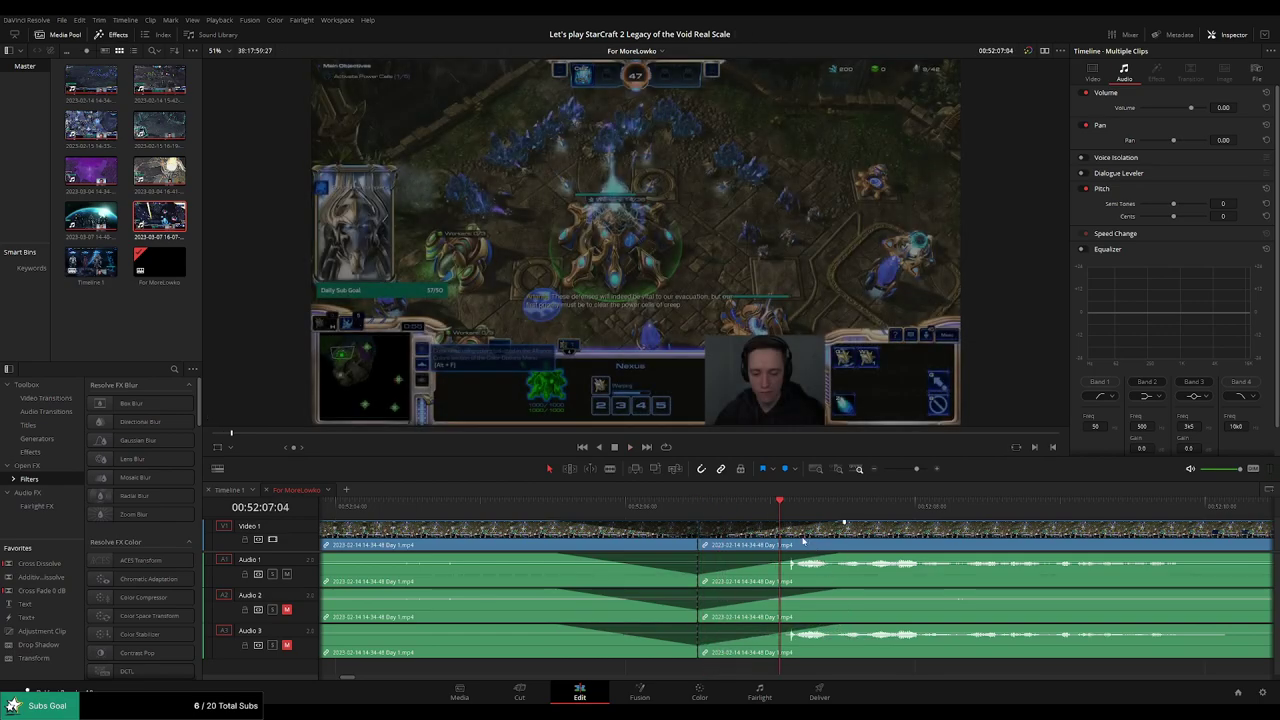
Blade all tracks twice just after 00:52:07:07 and drop that slice's volume to -100 dB.
scroll(803, 541, "up", 2)
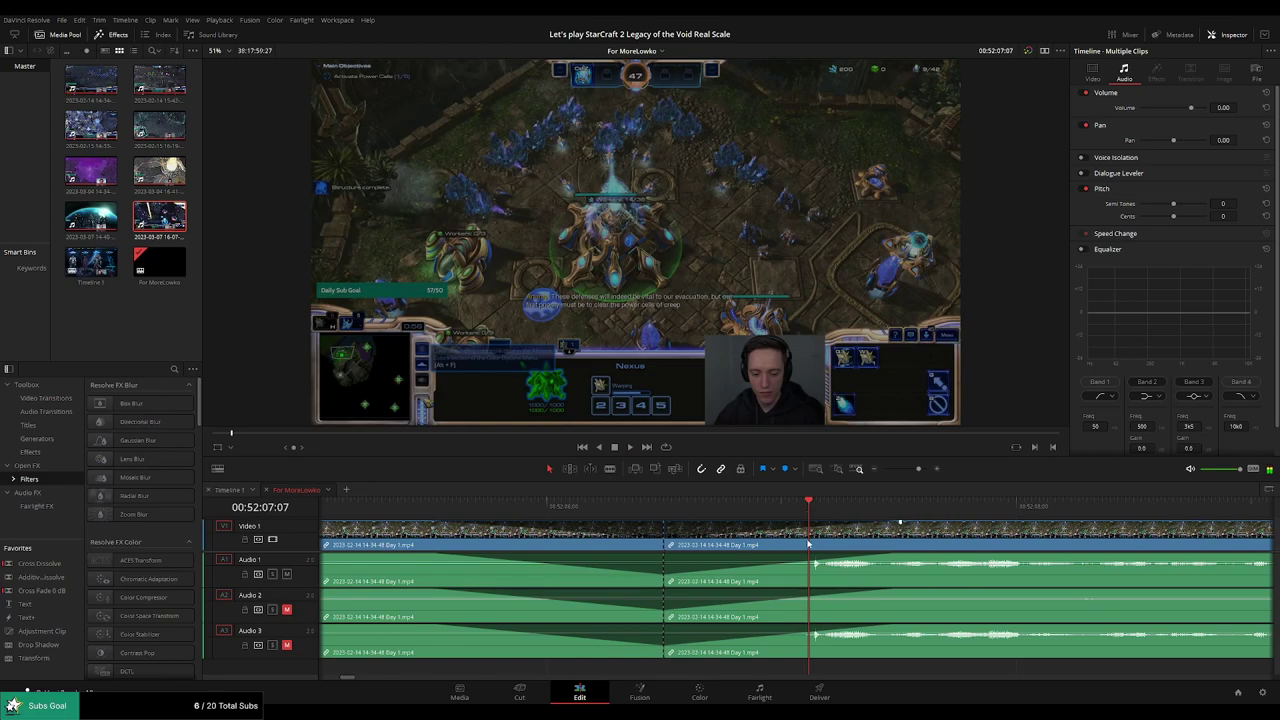
key("b")
left_click(810, 544)
left_click(823, 541)
key("a")
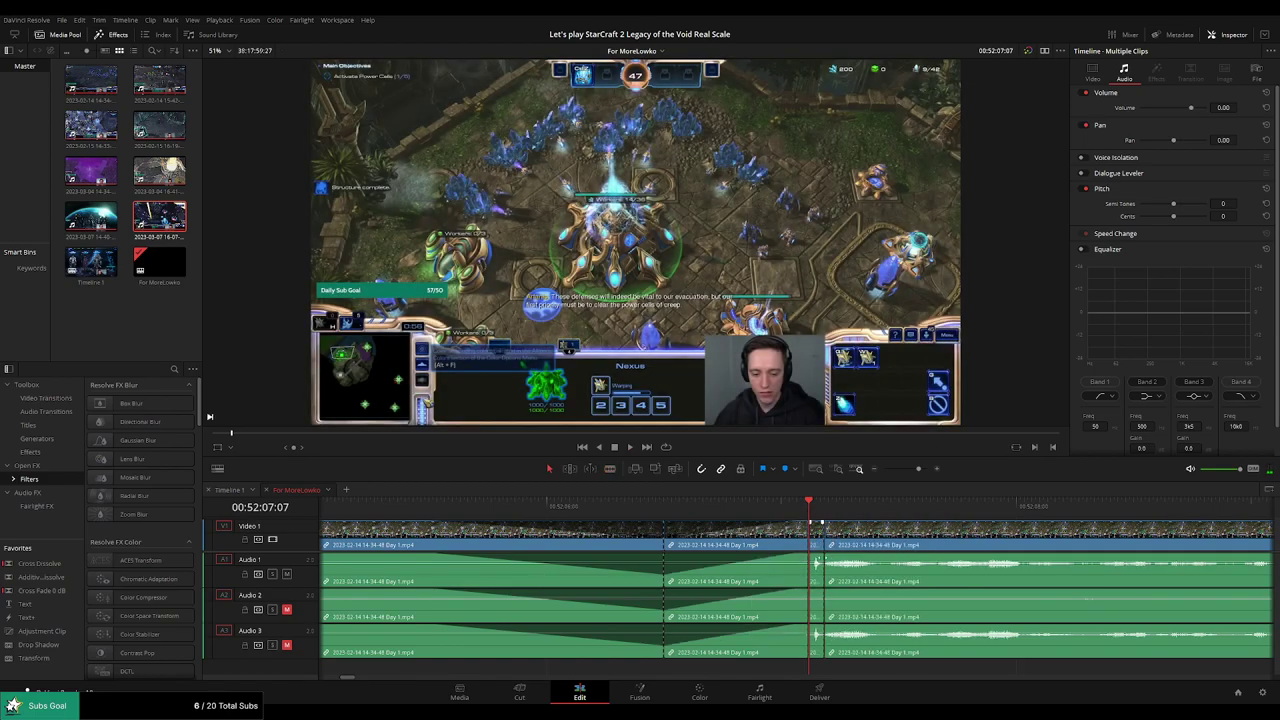
left_click_drag(815, 562, 816, 588)
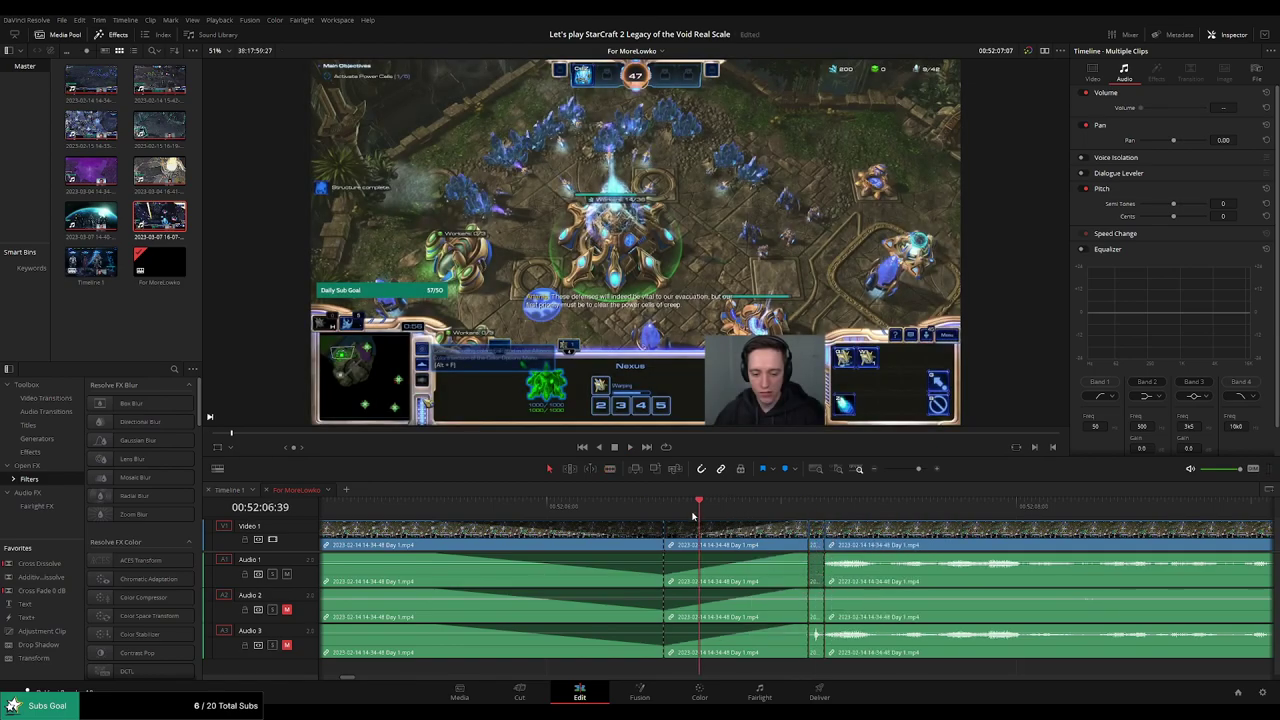
Replay the section through the silenced slice from 00:52:07:31 and zoom out.
left_click_drag(693, 512, 902, 506)
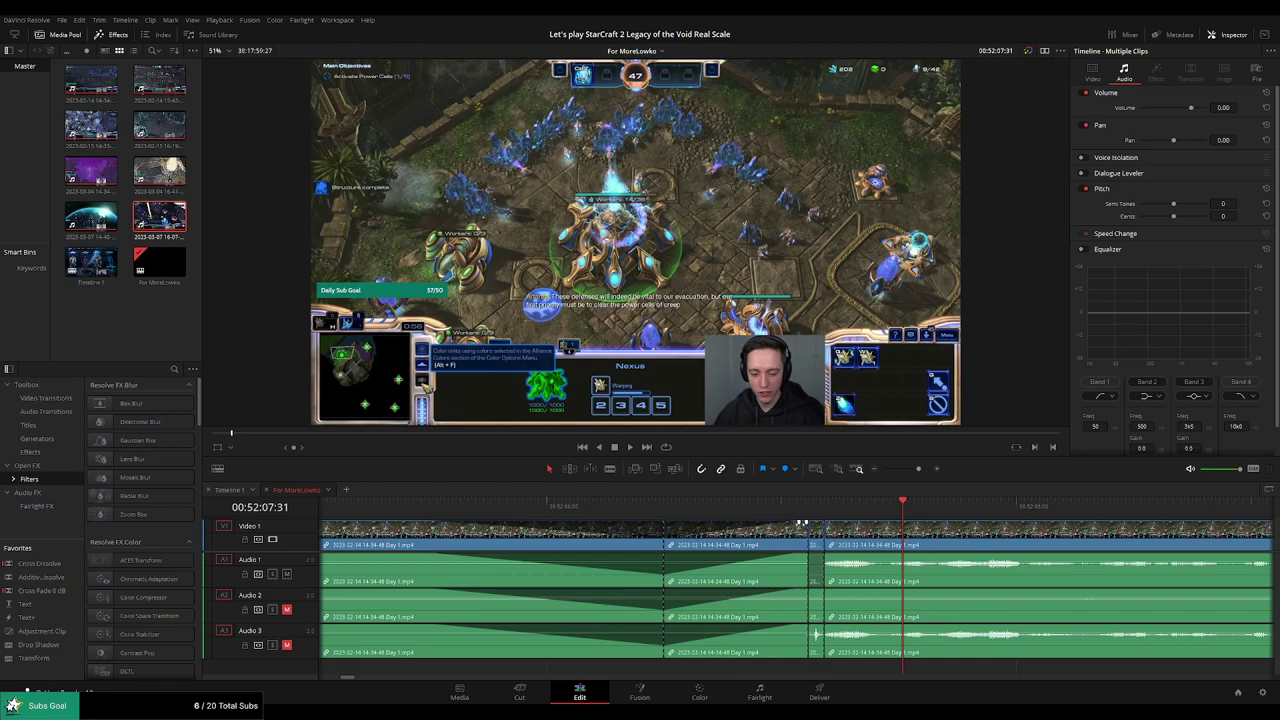
key("slash")
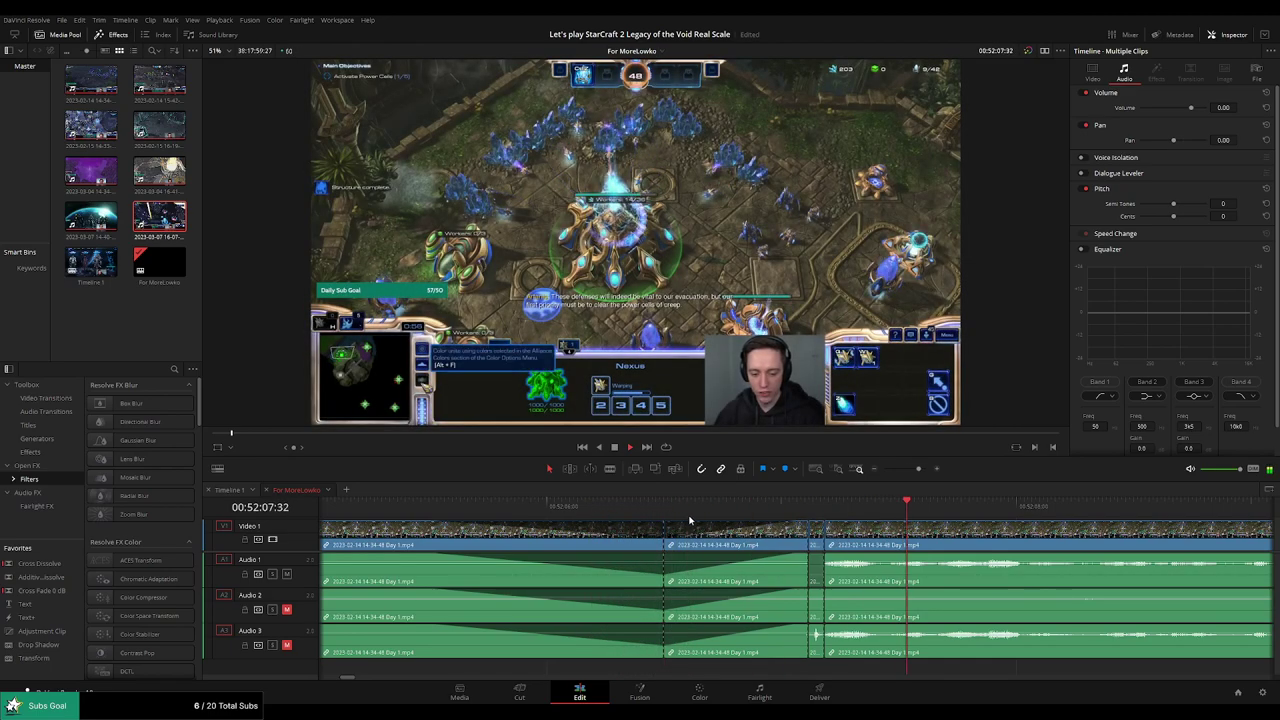
key("slash")
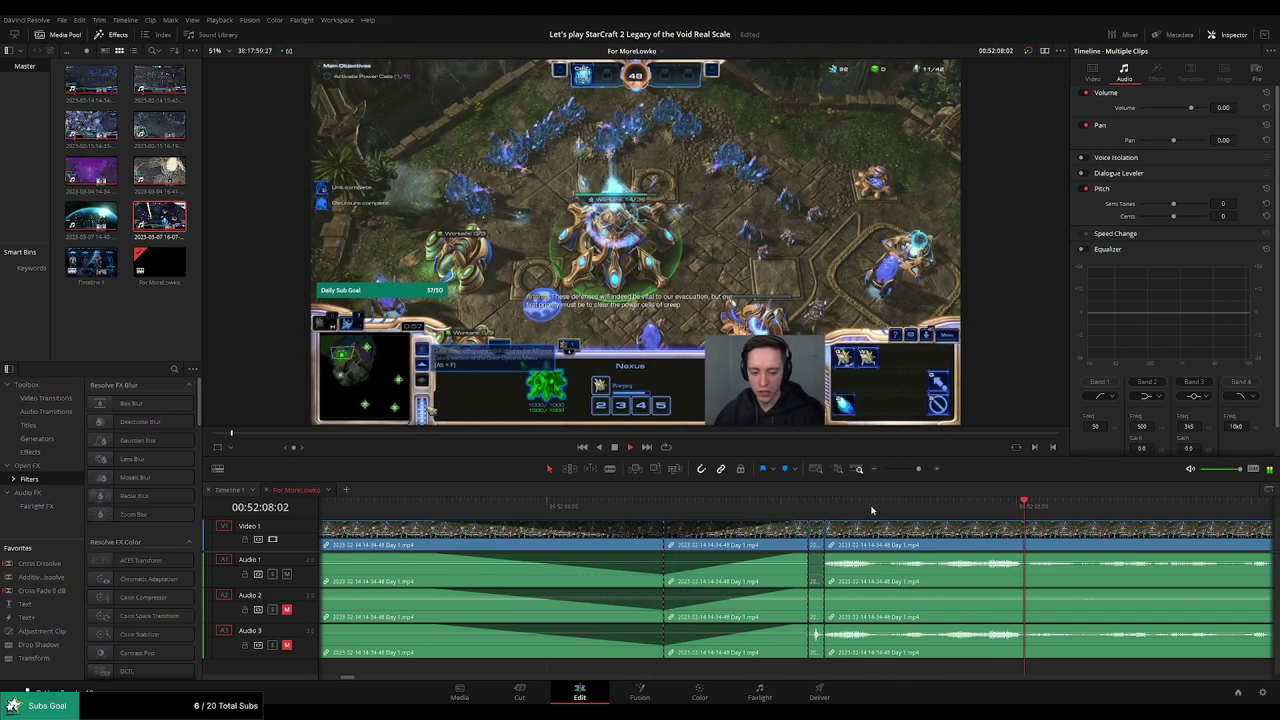
left_click_drag(917, 470, 887, 471)
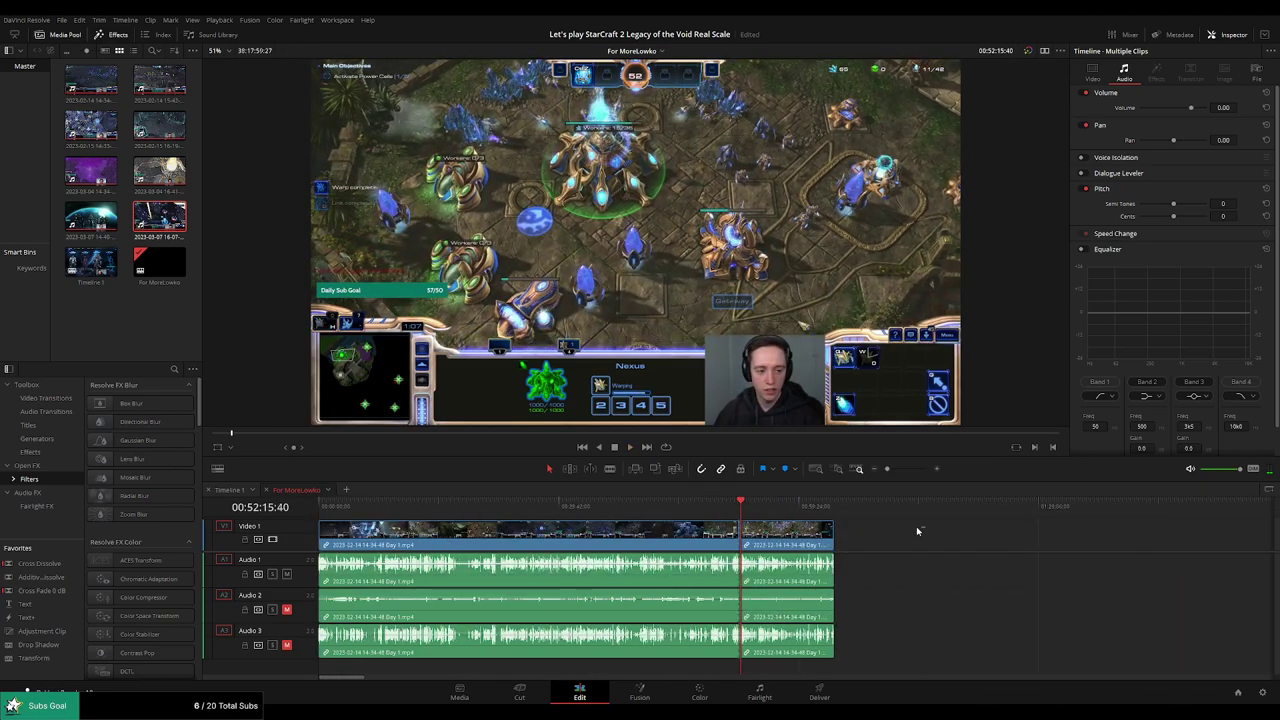
Select the clips after the 00:52:15:40 cut and drag the short clip rightward, leaving a gap.
left_click_drag(916, 530, 760, 548)
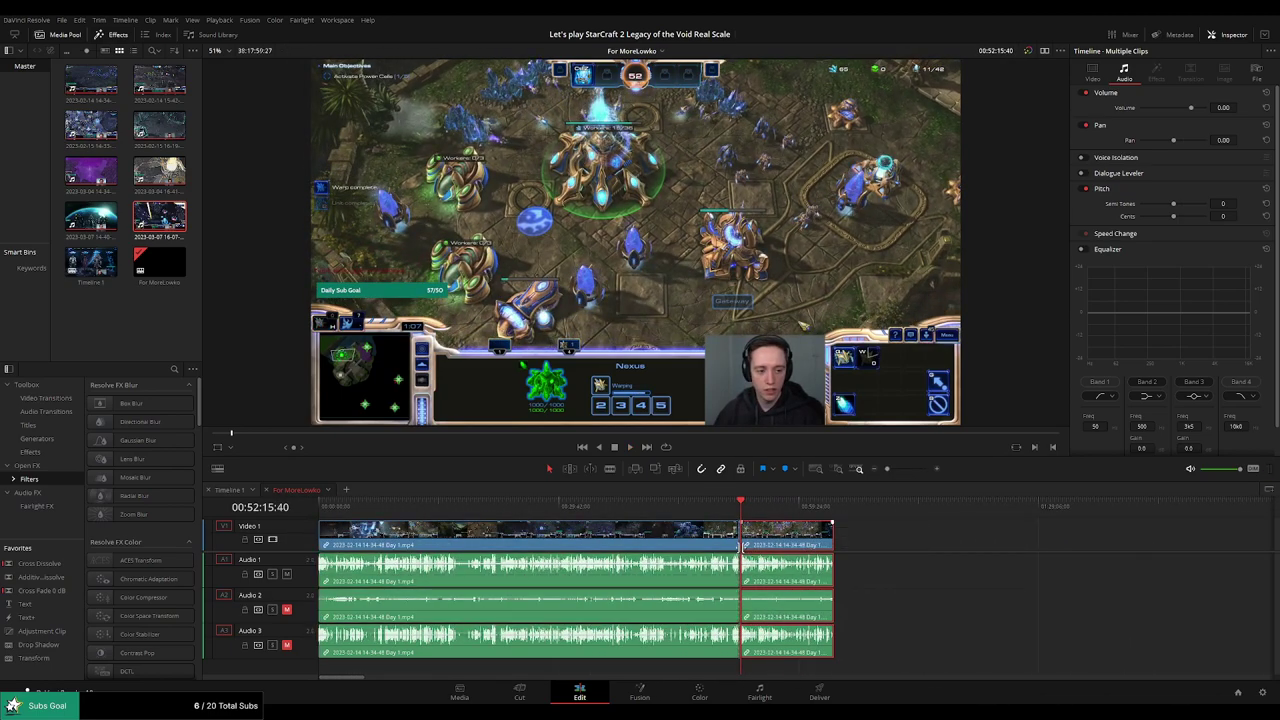
key("ctrl+equal")
key("ctrl+equal")
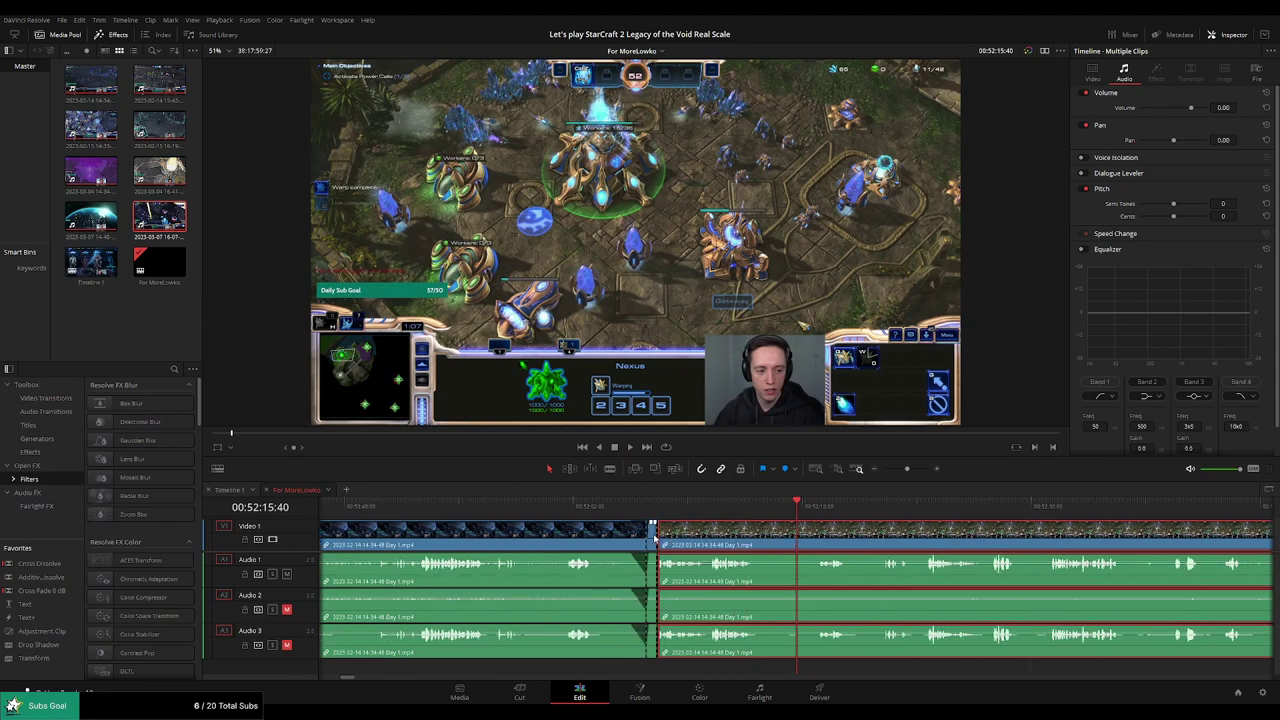
key("ctrl+equal")
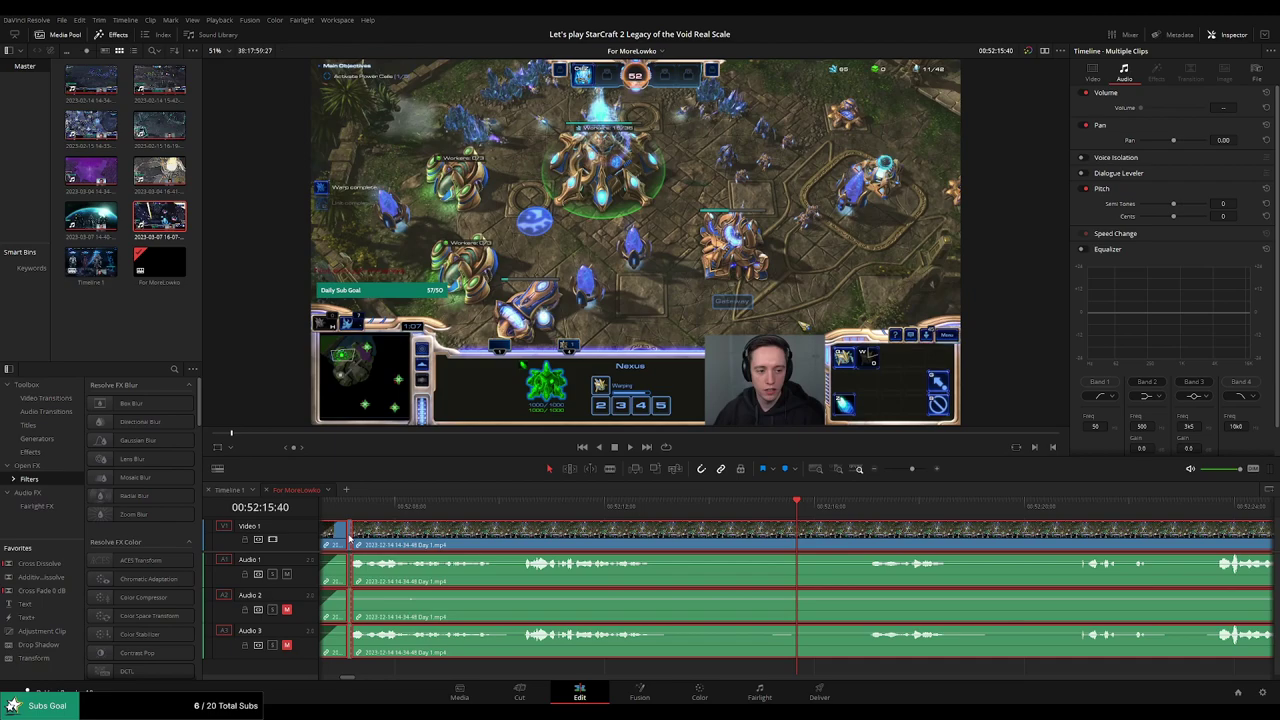
left_click_drag(912, 473, 884, 469)
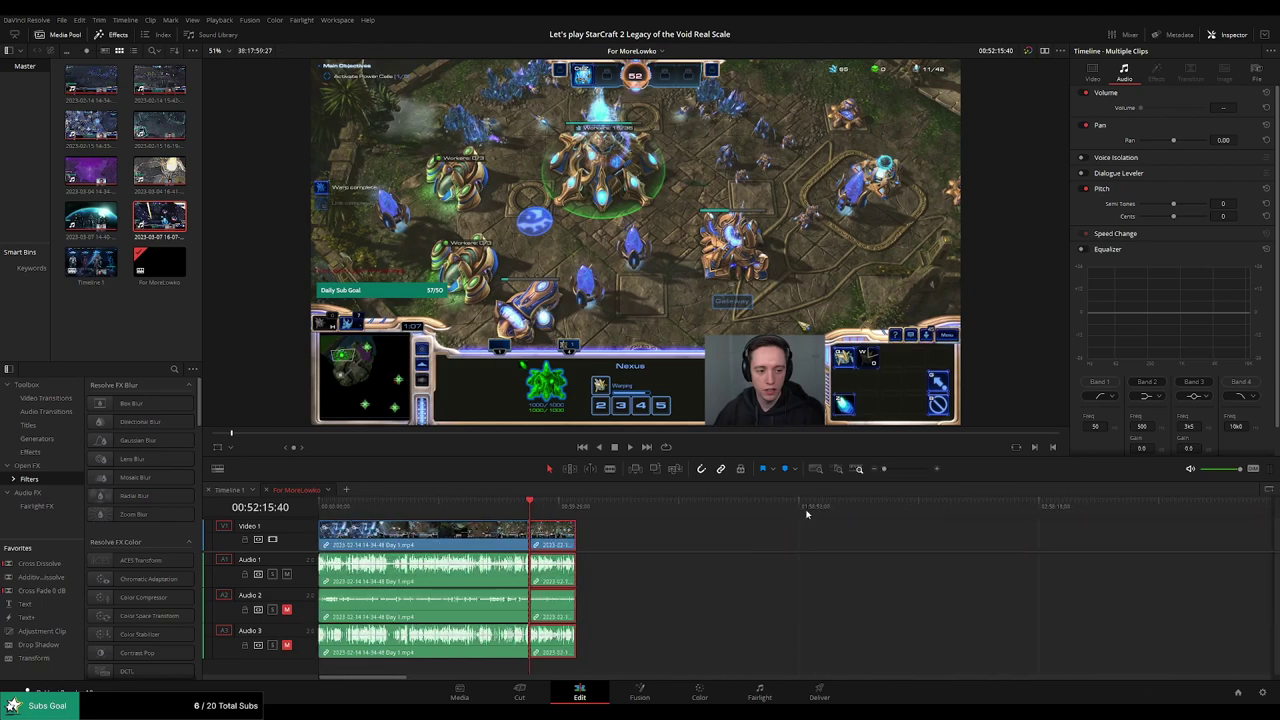
mouse_move(555, 541)
left_mouse_down()
mouse_move(827, 548)
mouse_move(798, 549)
left_mouse_up()
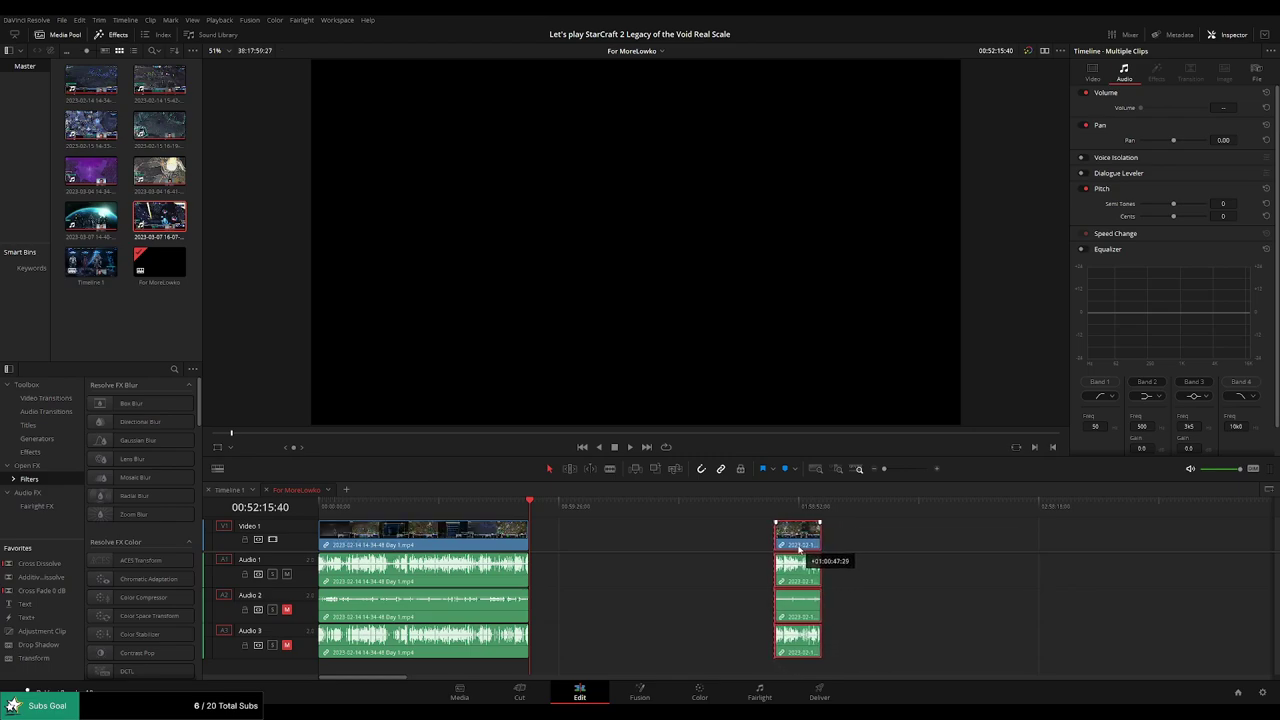
left_click_drag(798, 549, 814, 535)
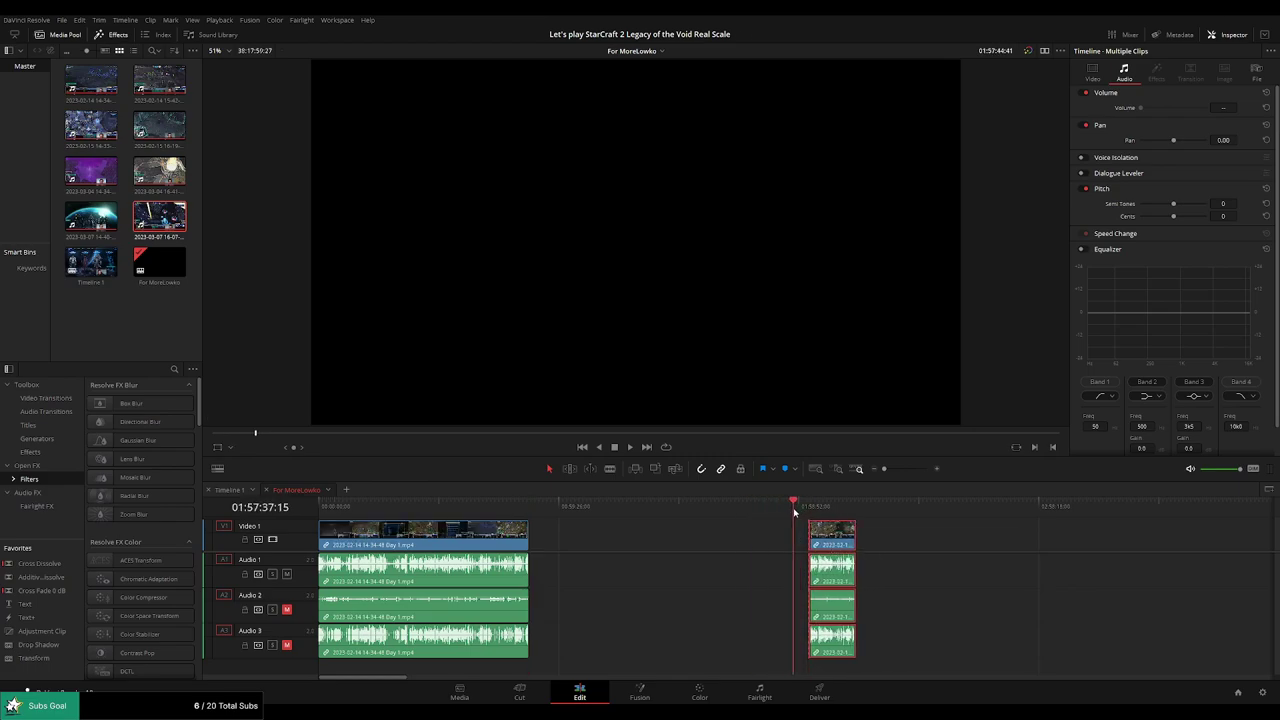
scroll(824, 526, "up", 5)
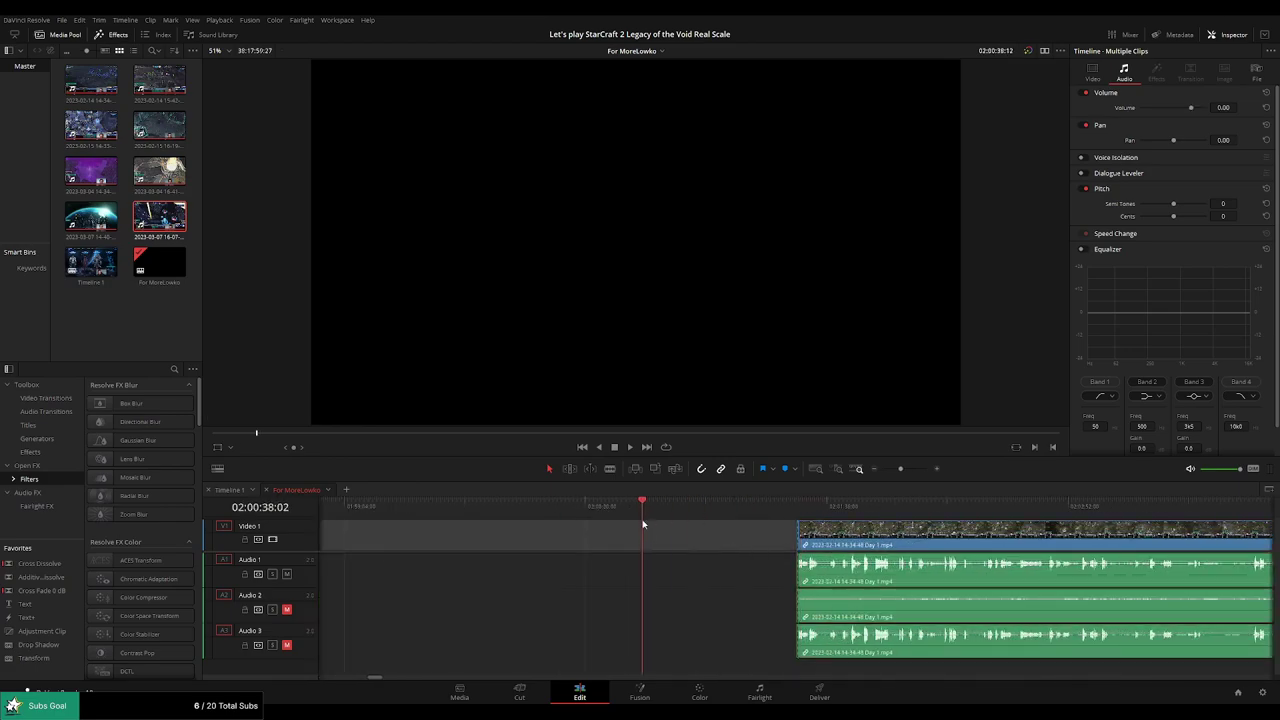
left_click(521, 527)
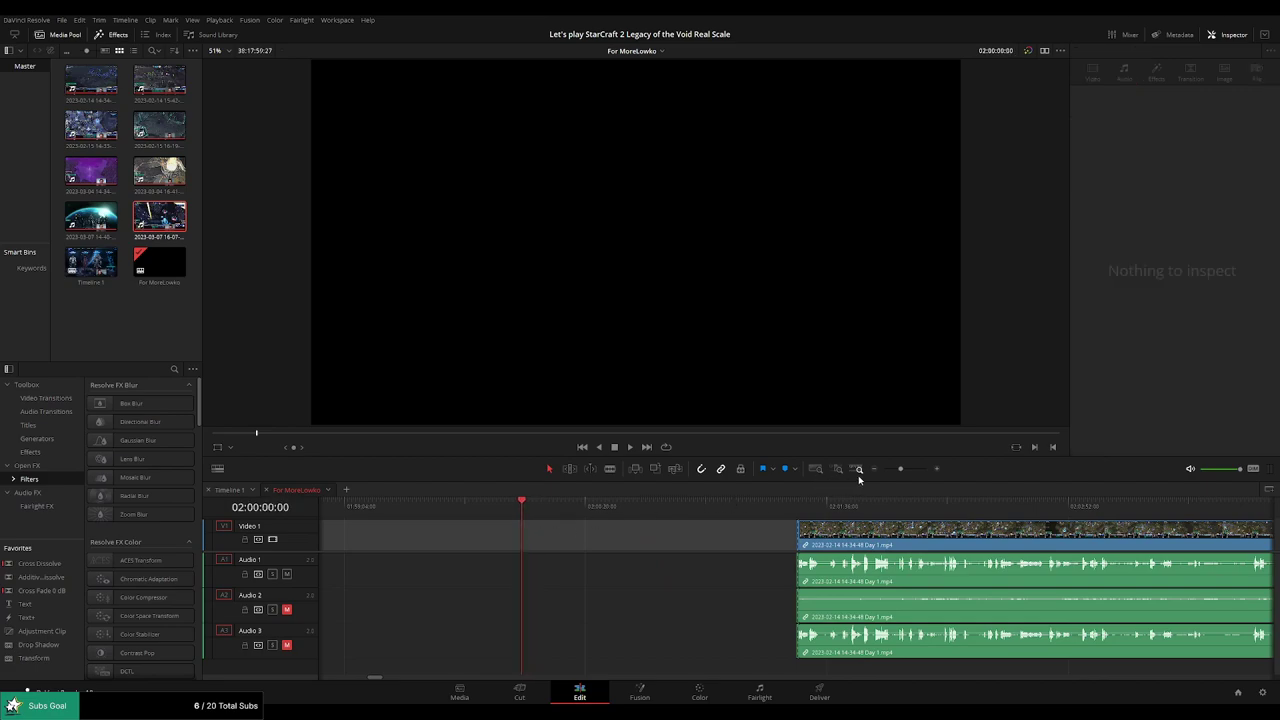
left_click_drag(900, 468, 883, 468)
left_click_drag(871, 518, 663, 589)
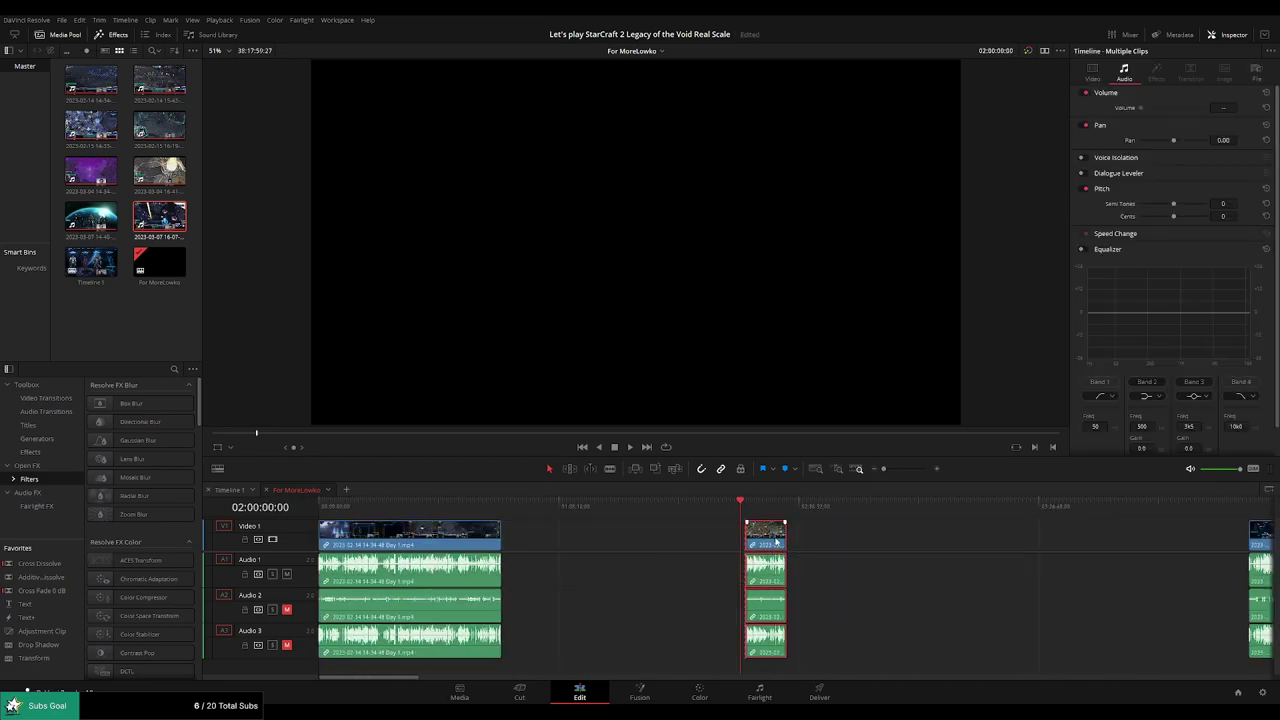
key("space")
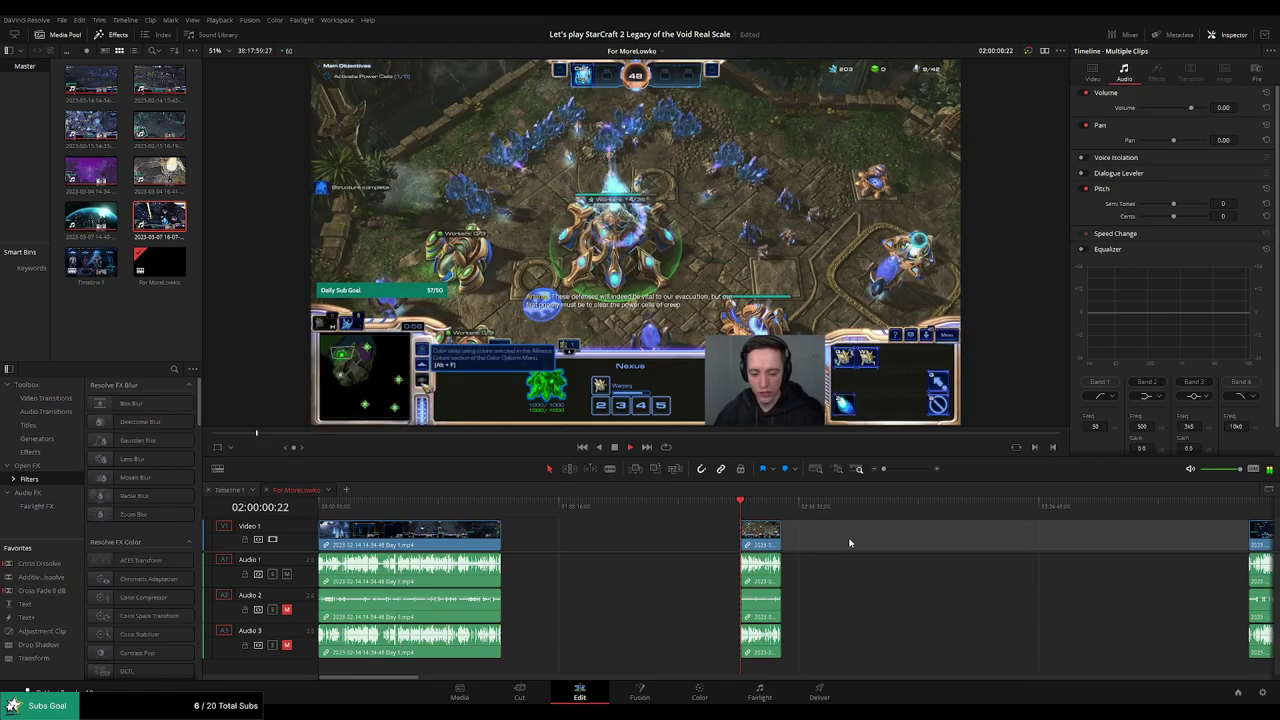
scroll(818, 537, "up", 5)
scroll(818, 537, "up", 3)
left_click(670, 507)
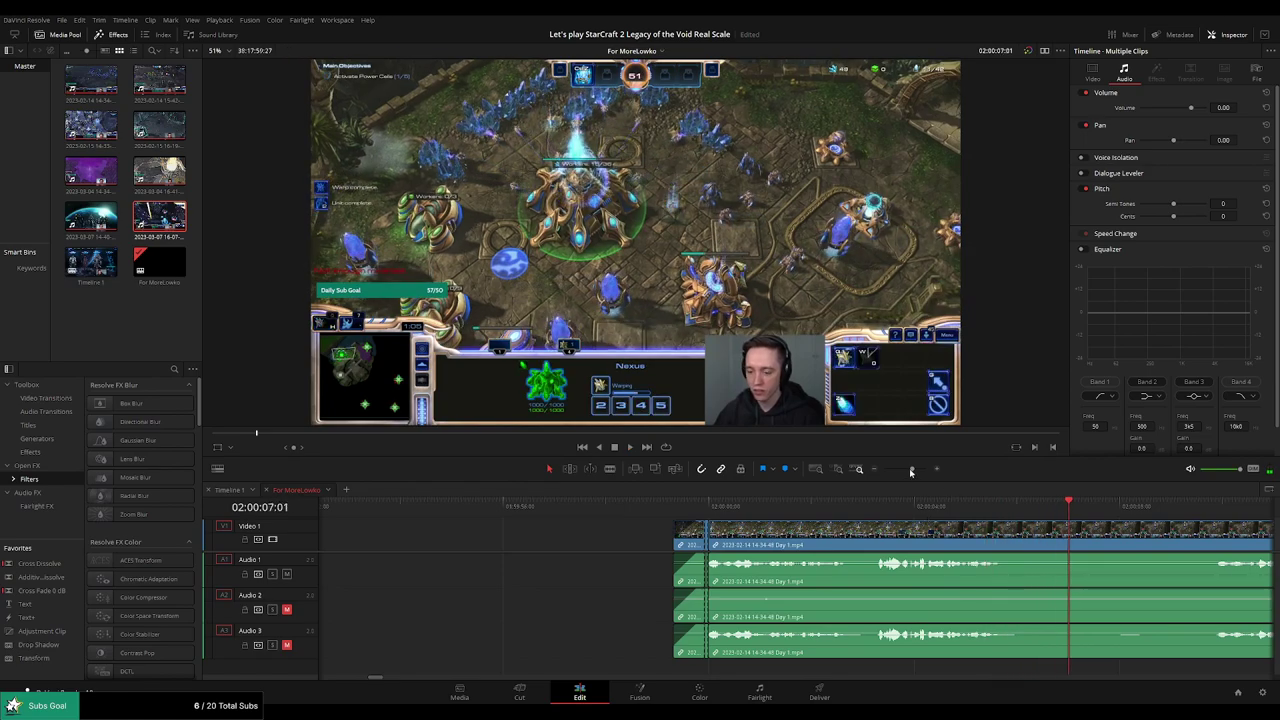
left_click_drag(912, 468, 889, 470)
left_click_drag(826, 505, 978, 527)
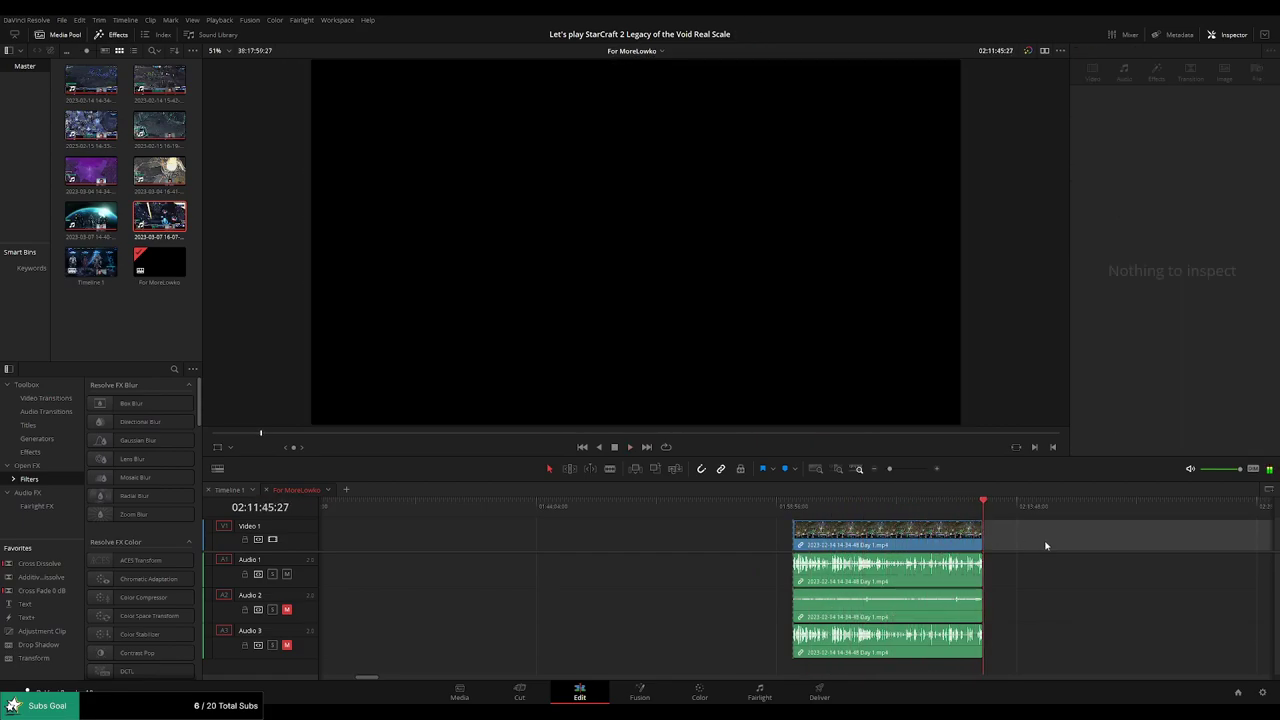
scroll(791, 537, "right", 5)
Drag the Day 1 part 2 clip left against the first clip's end and play across the join.
left_click_drag(889, 470, 883, 470)
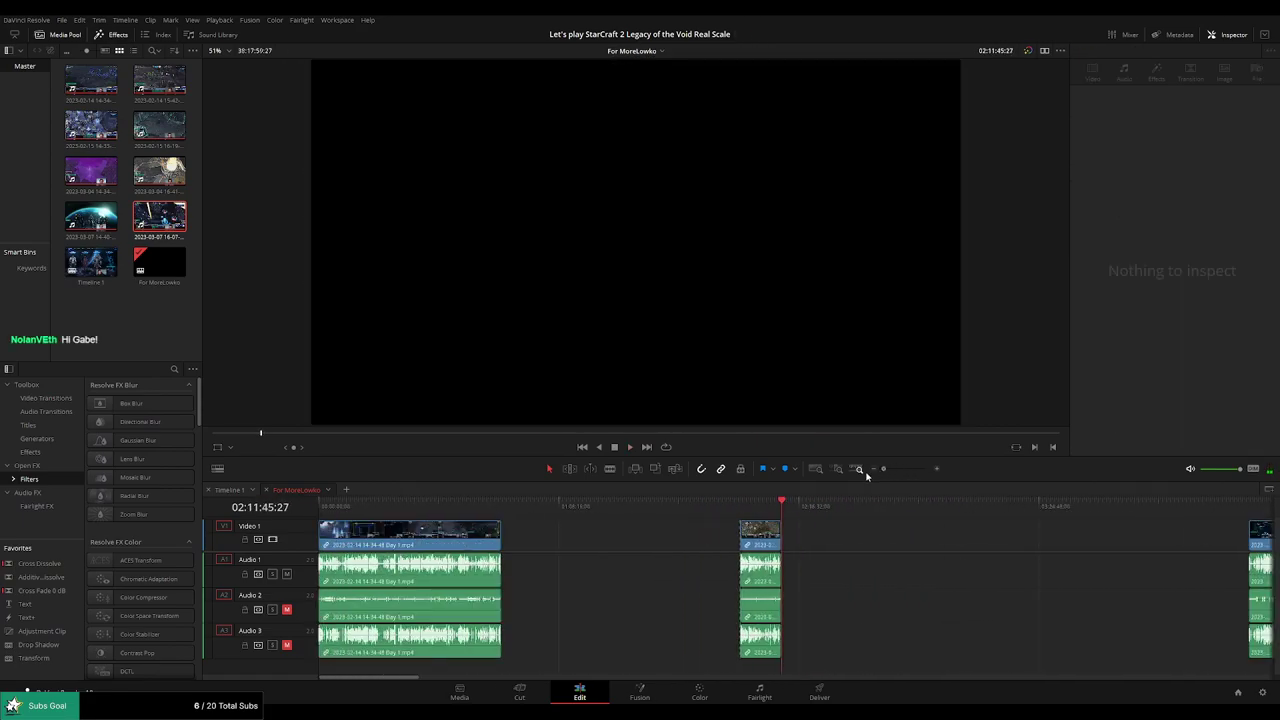
scroll(783, 540, "right", 4)
mouse_move(1140, 548)
left_mouse_down()
mouse_move(670, 543)
mouse_move(808, 540)
left_mouse_up()
key("ctrl+equal")
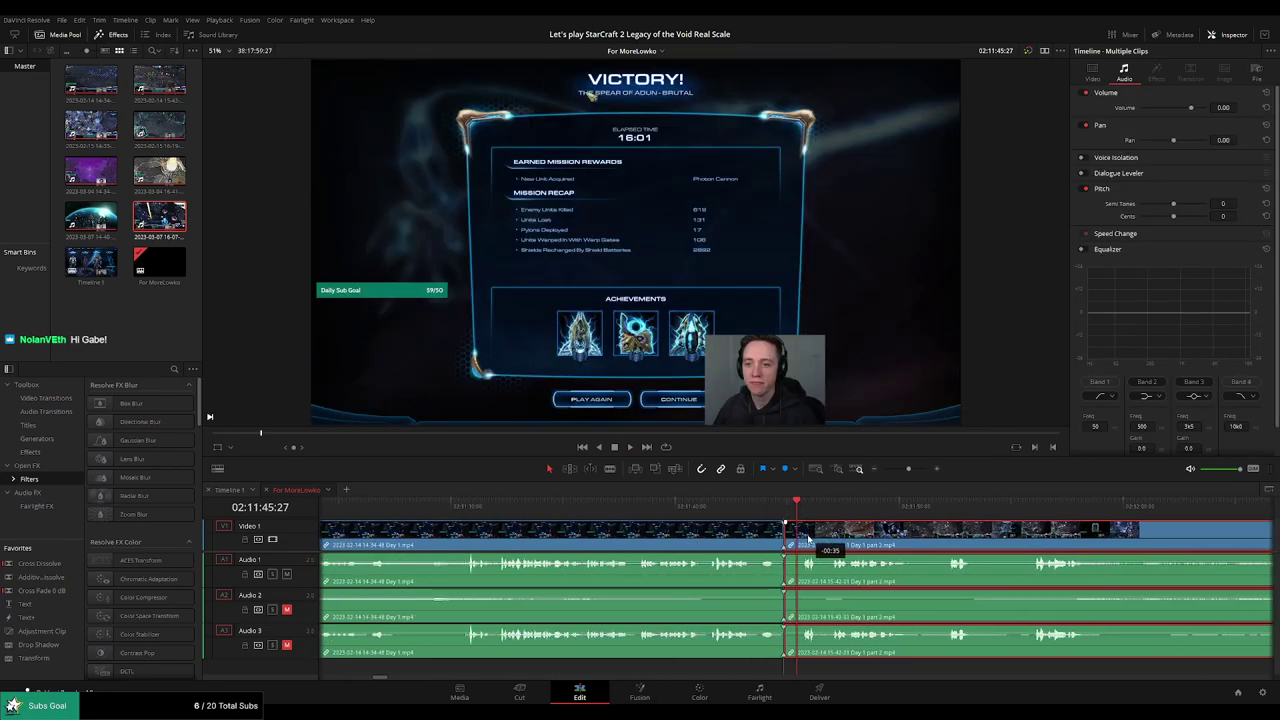
key("space")
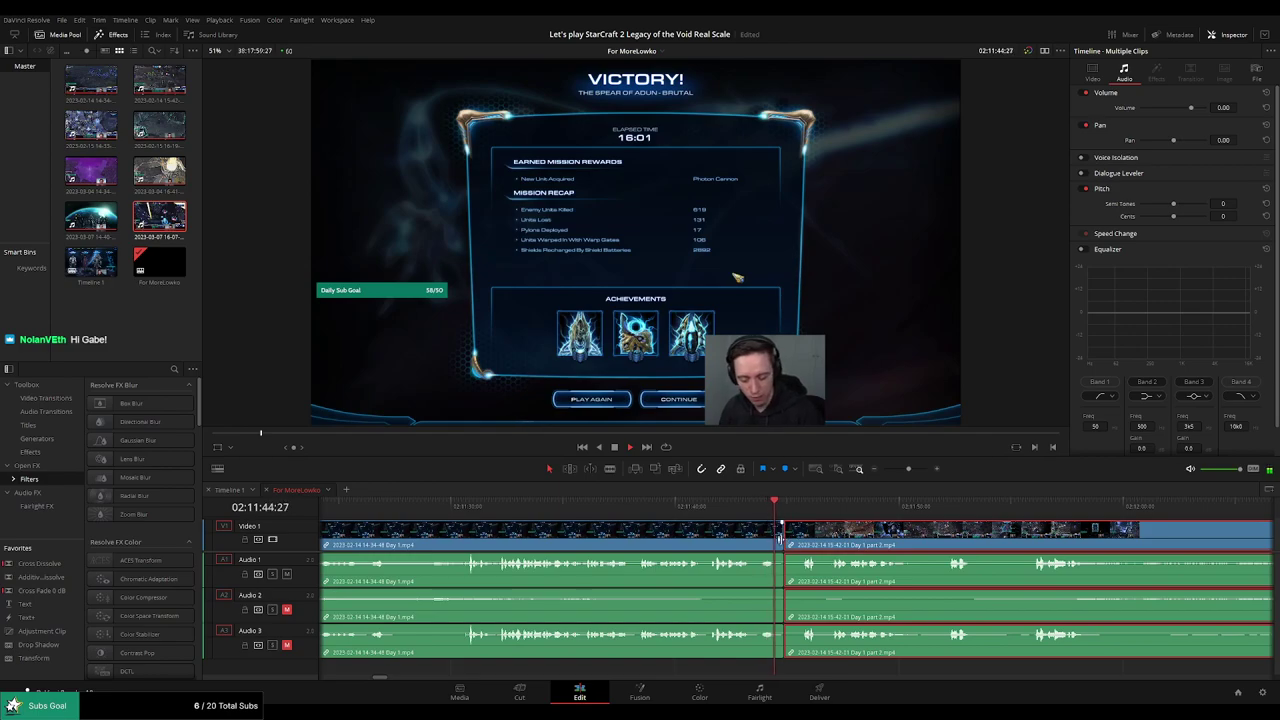
left_click(781, 540)
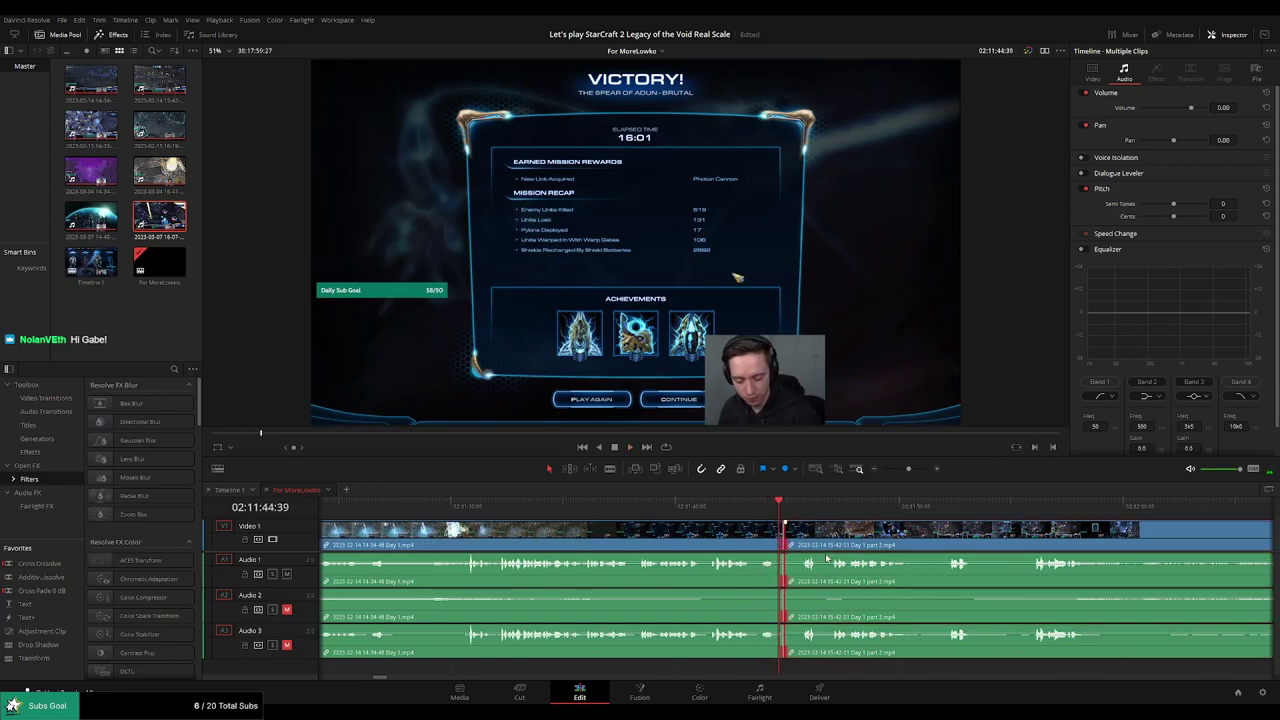
left_click(755, 515)
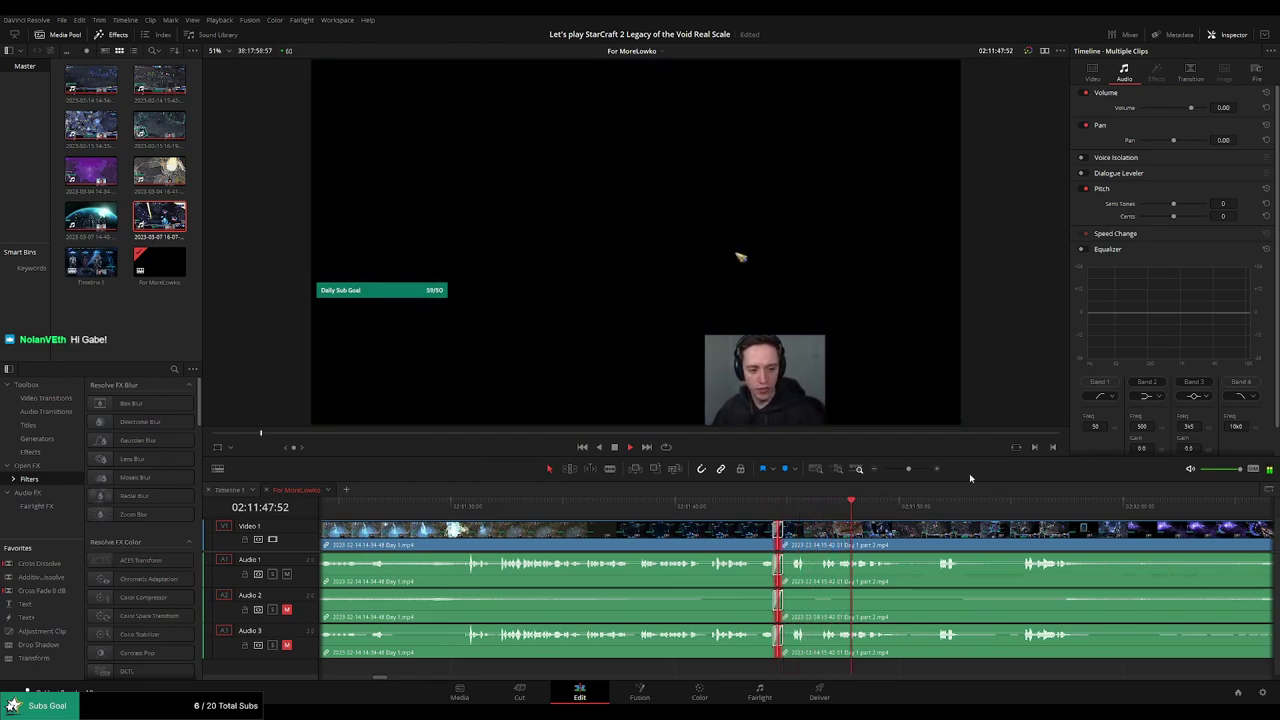
scroll(850, 563, "right", 5)
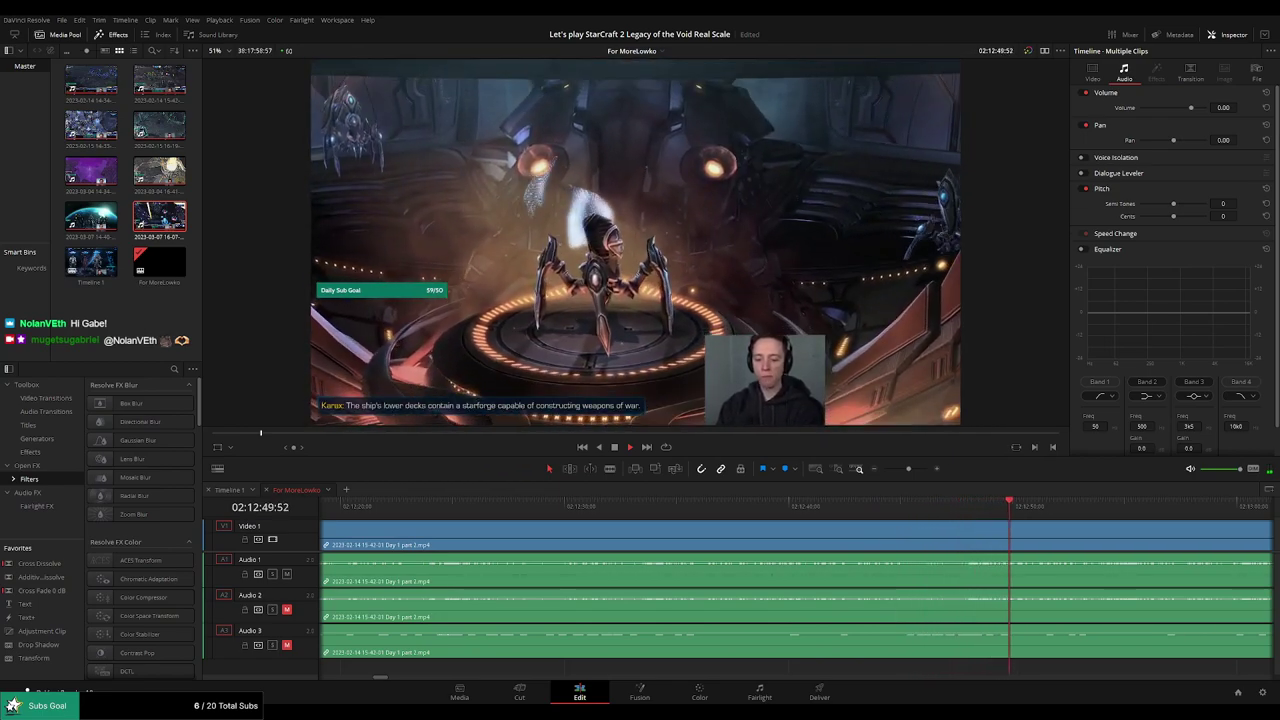
Return to timeline playback, deselect clips, jump to the Victory screen and zoom out to fit both clips.
key("q")
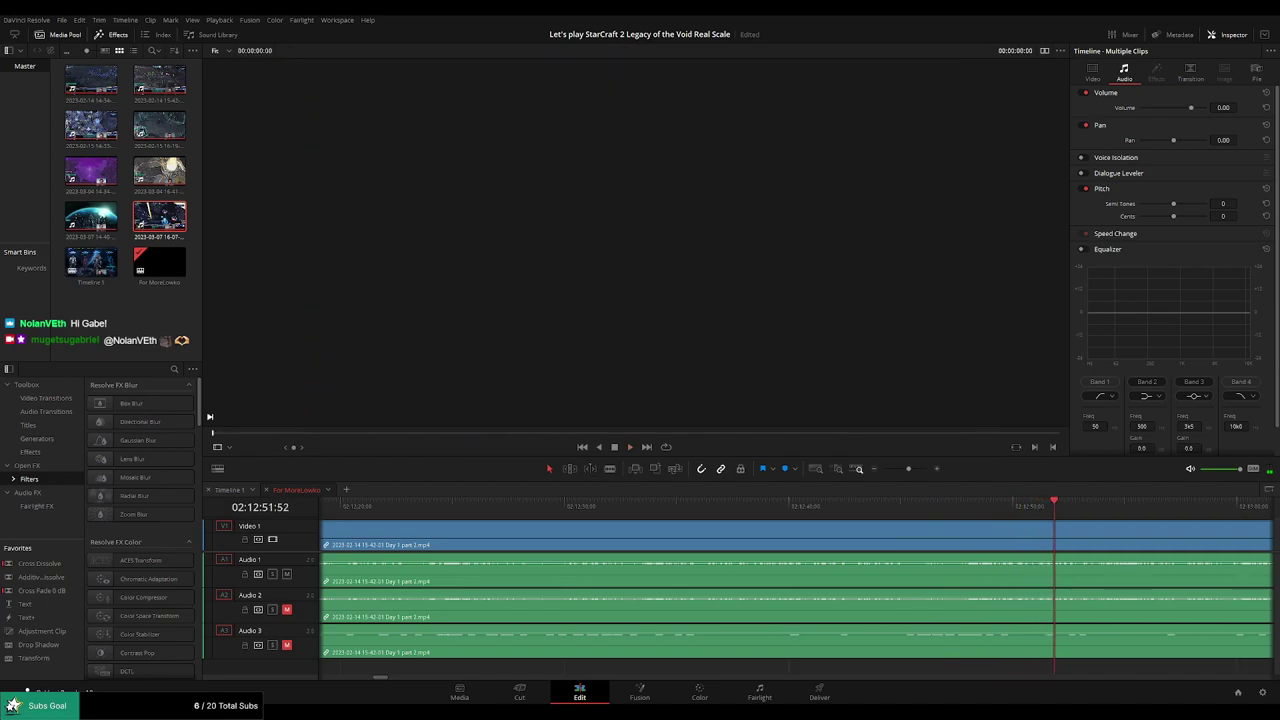
left_click(1081, 537)
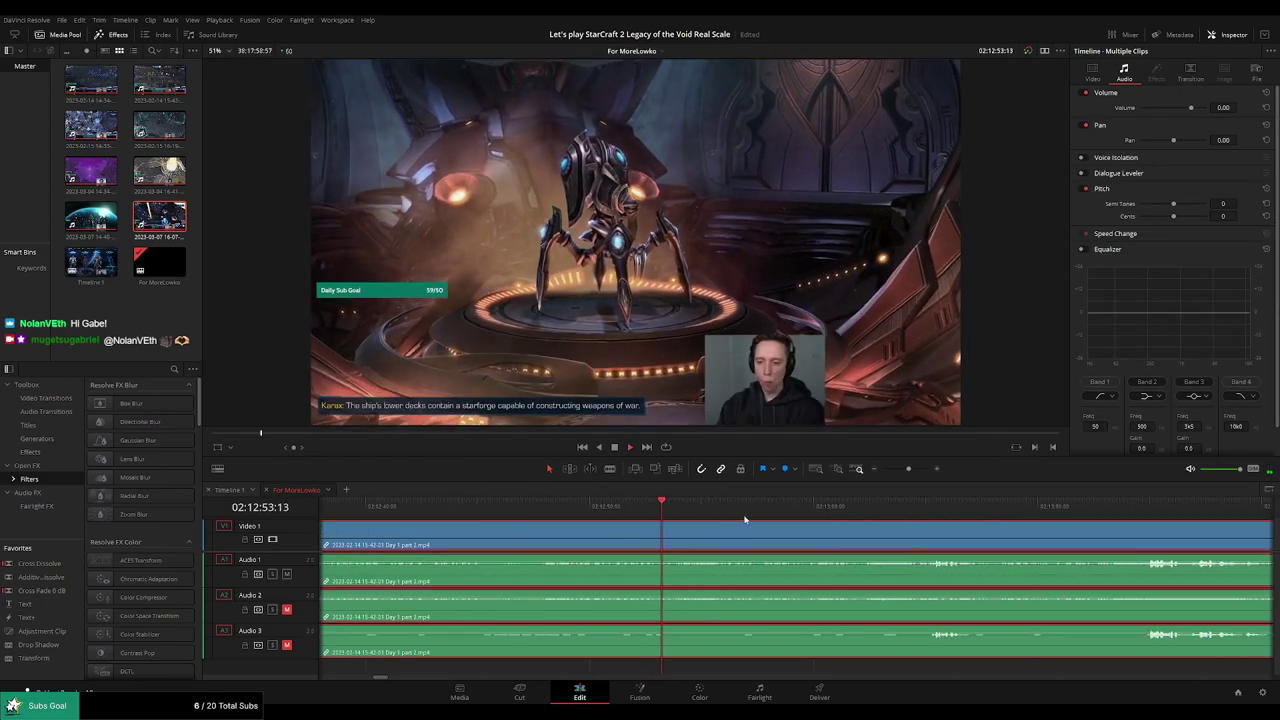
scroll(822, 525, "down", 3)
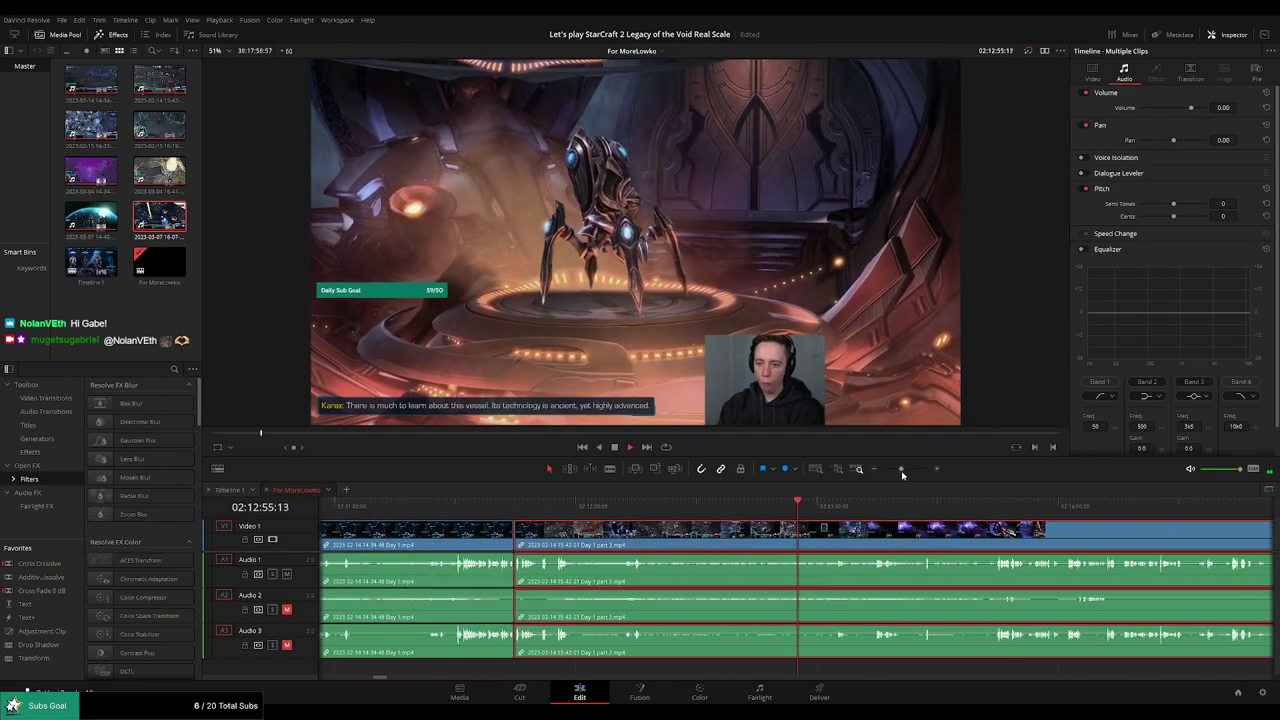
left_click(938, 669)
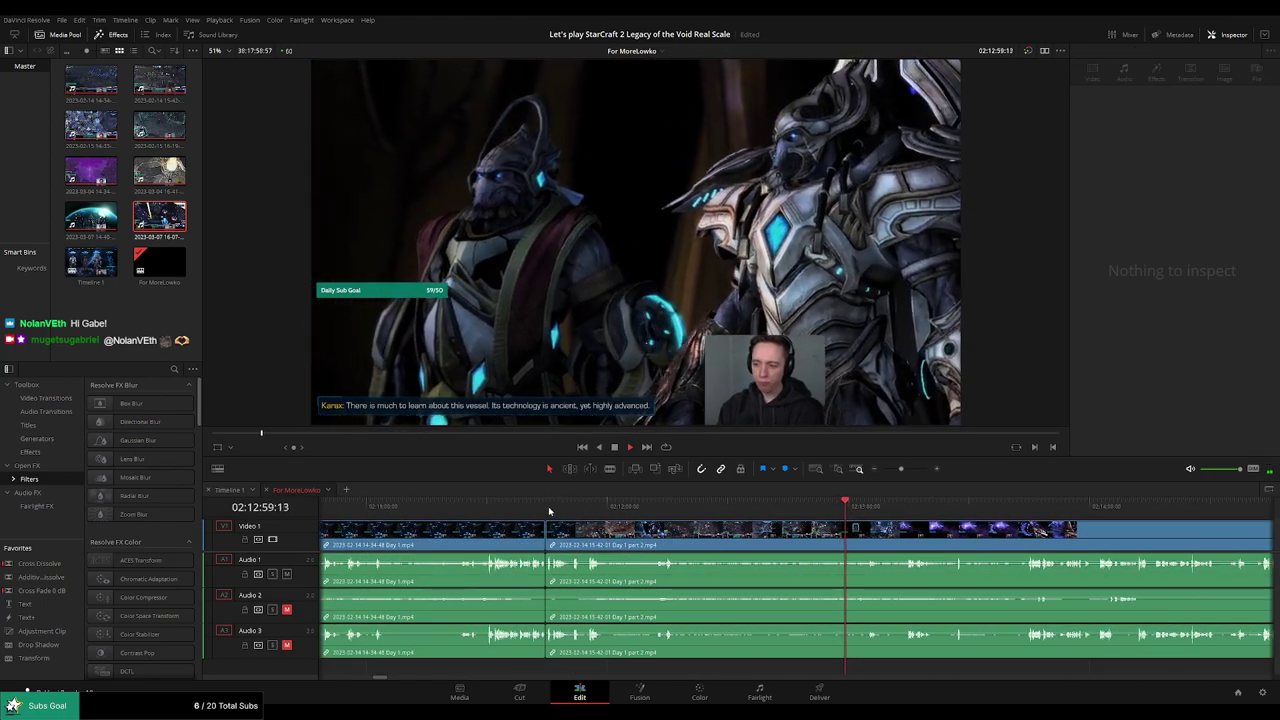
left_click(538, 504)
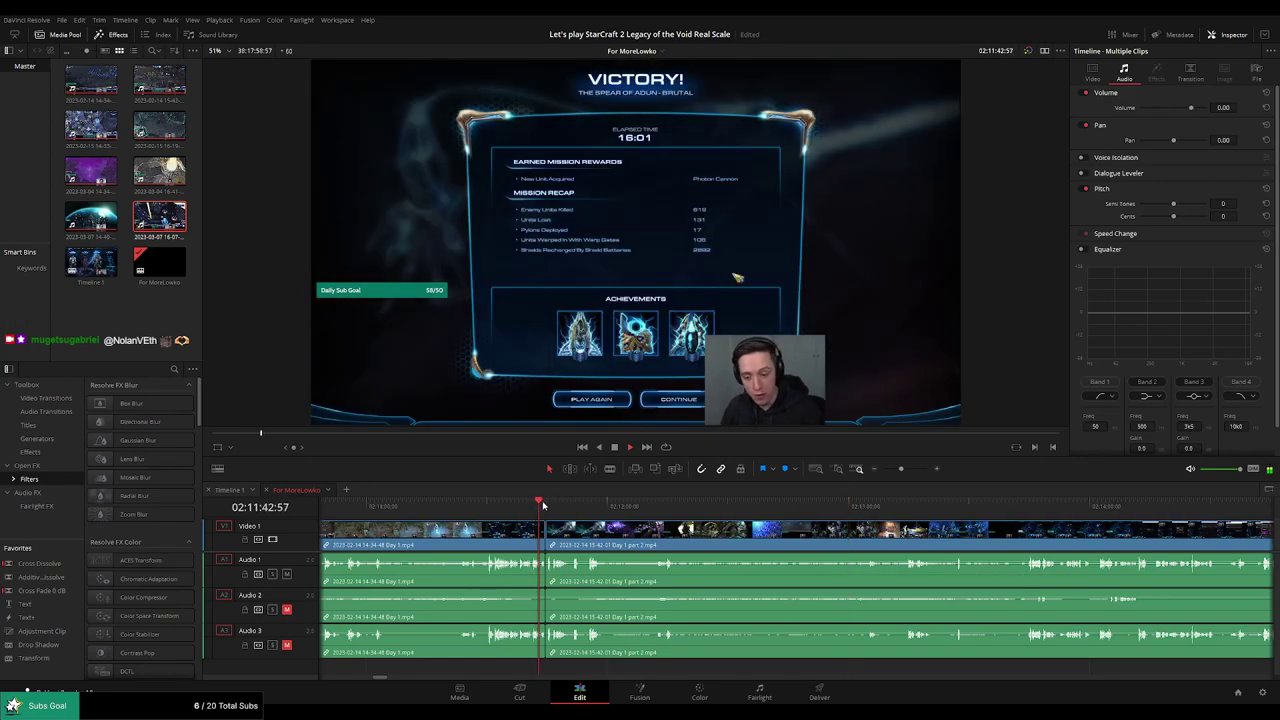
scroll(787, 521, "up", 3)
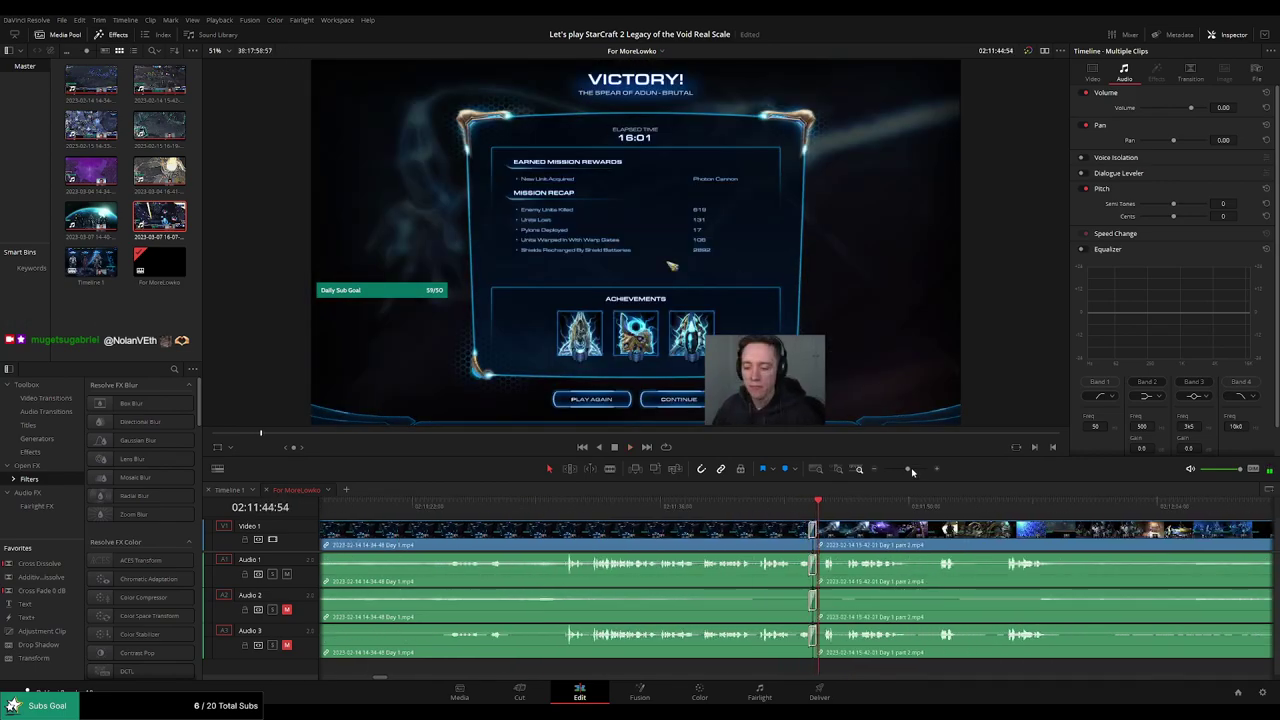
left_click(872, 470)
scroll(897, 532, "right", 5)
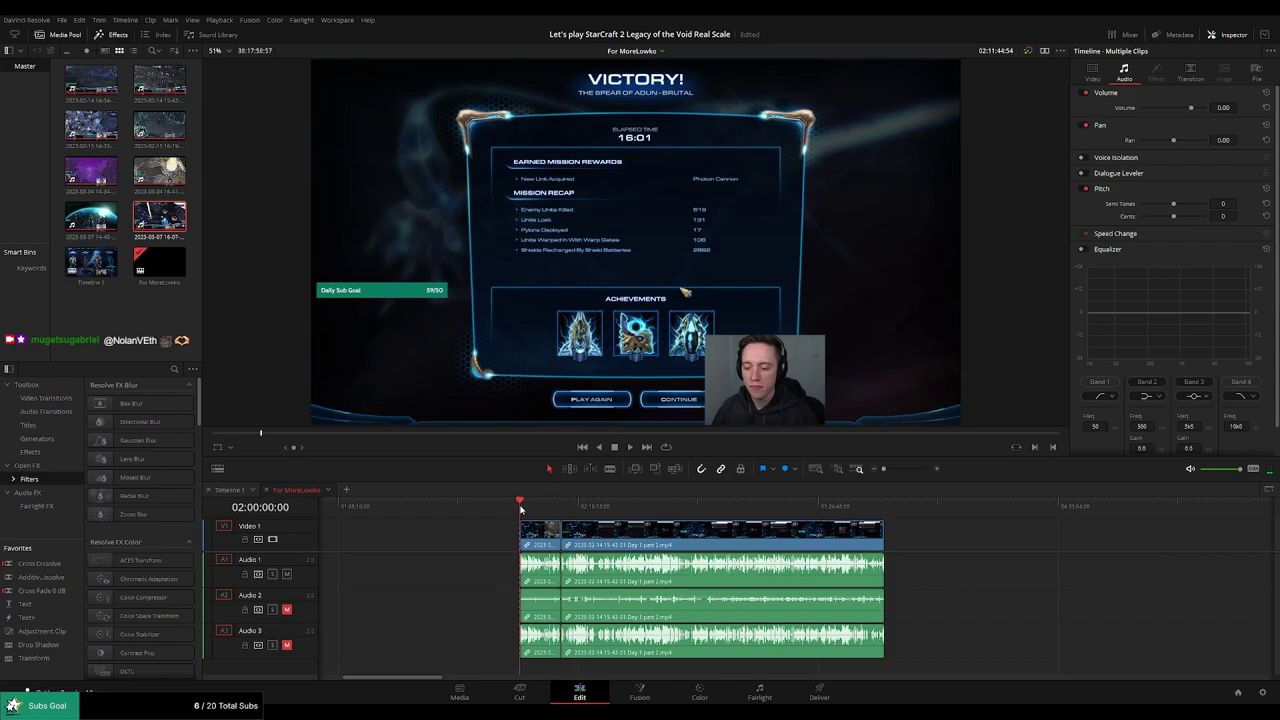
Play and skip through the part 2 mission briefing footage to find the cut point.
left_click_drag(608, 512, 703, 514)
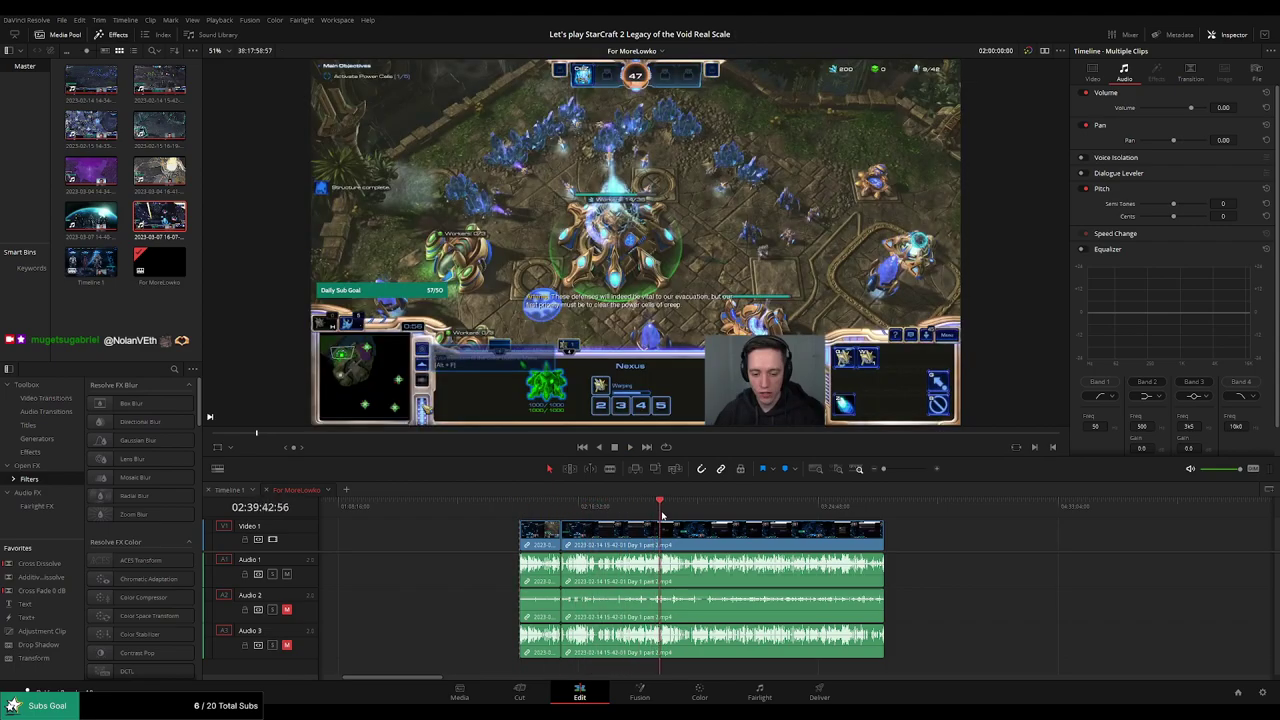
key("space")
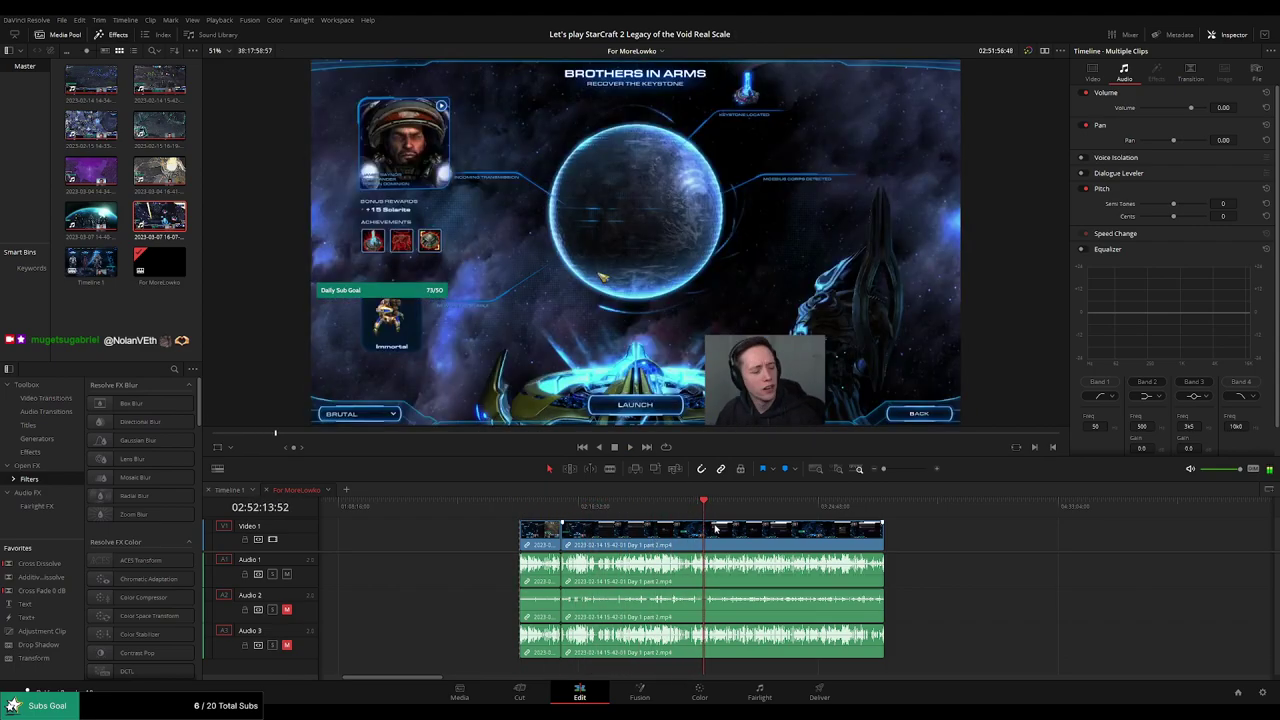
scroll(757, 533, "up", 3)
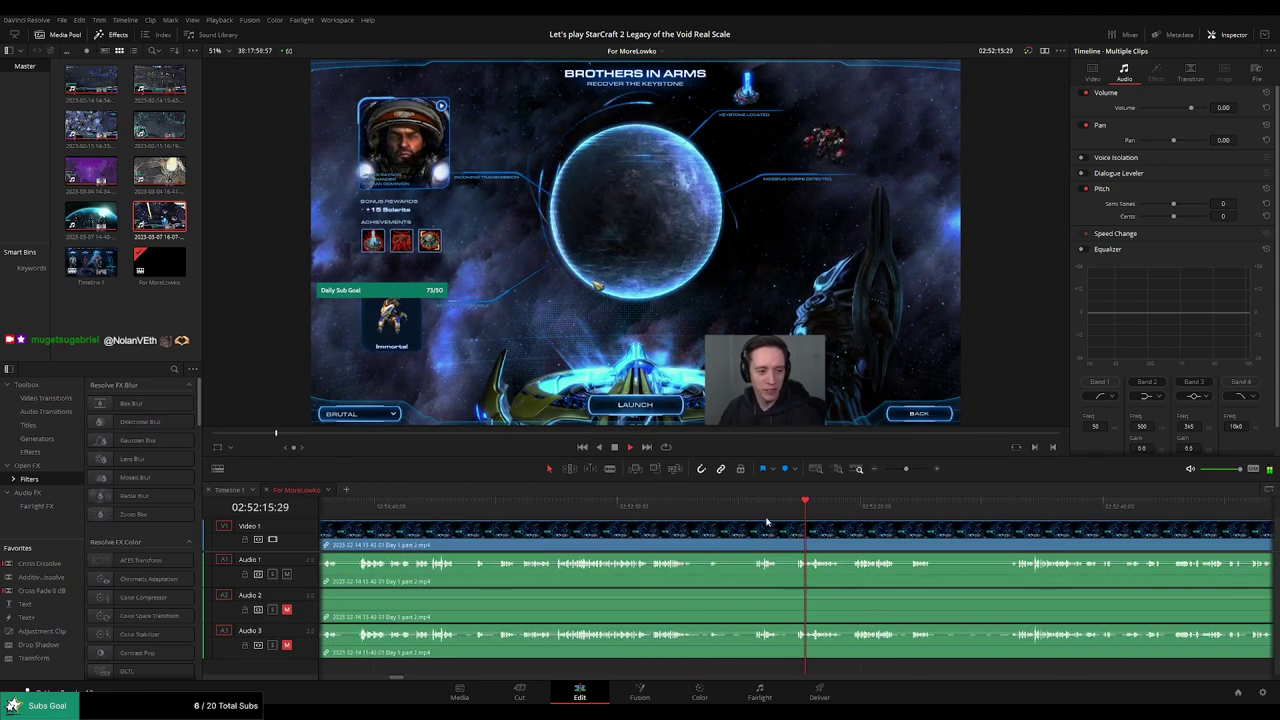
left_click(759, 515)
key("space")
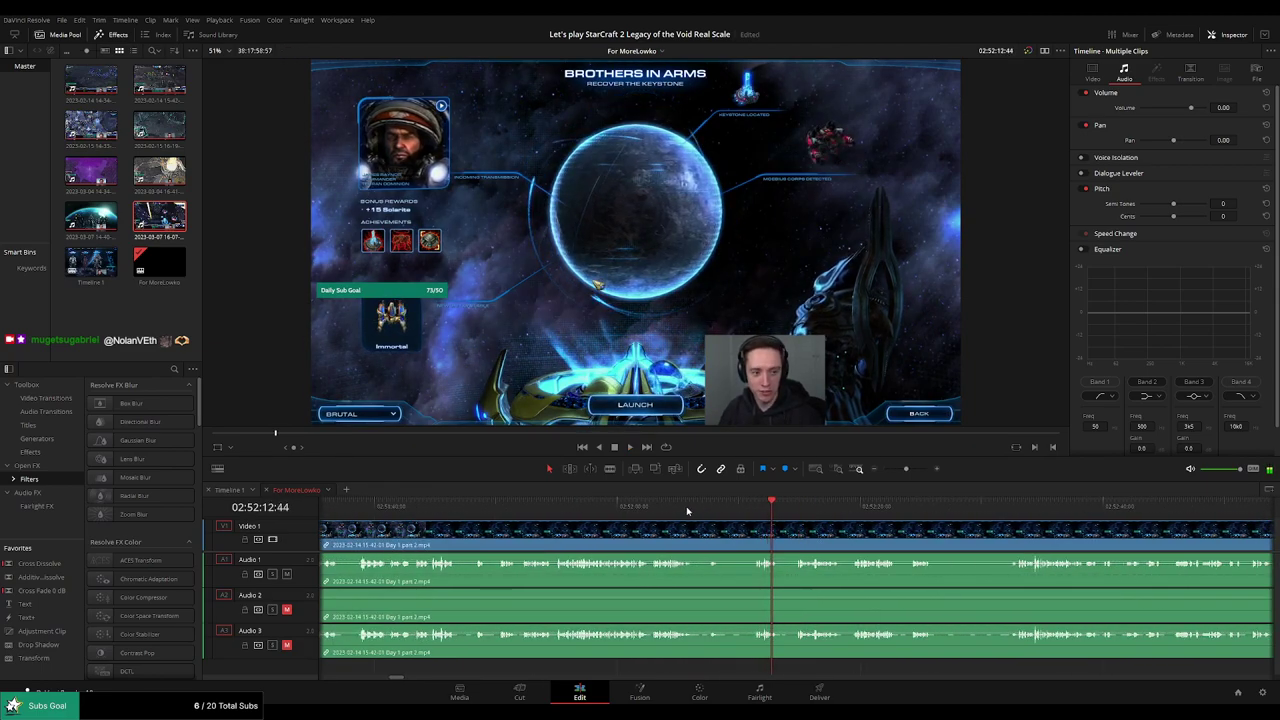
left_click(656, 511)
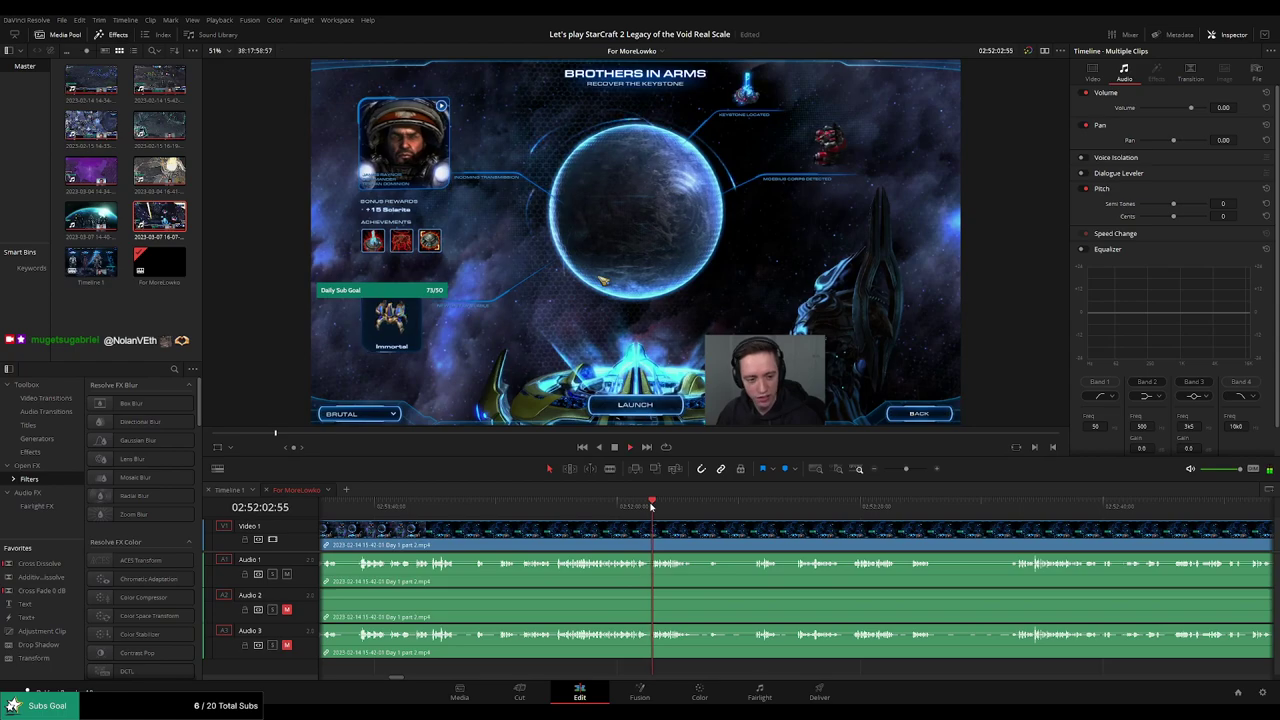
left_click(794, 506)
key("space")
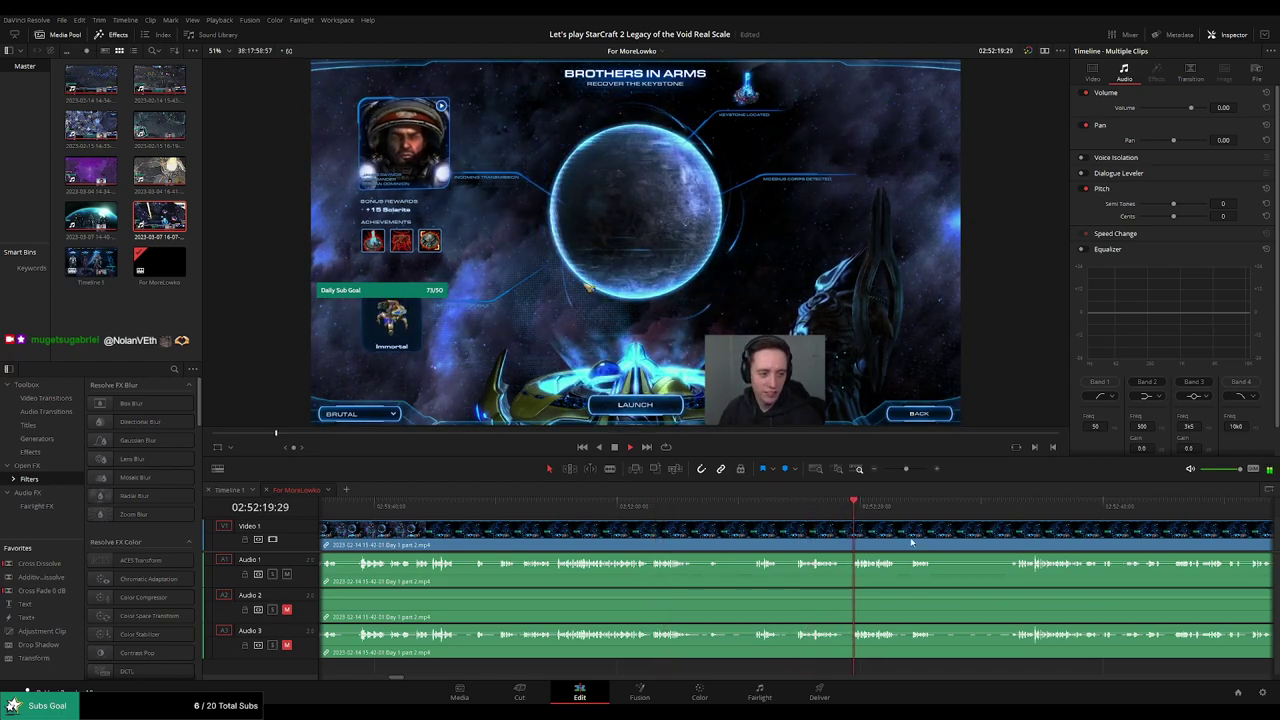
left_click(640, 506)
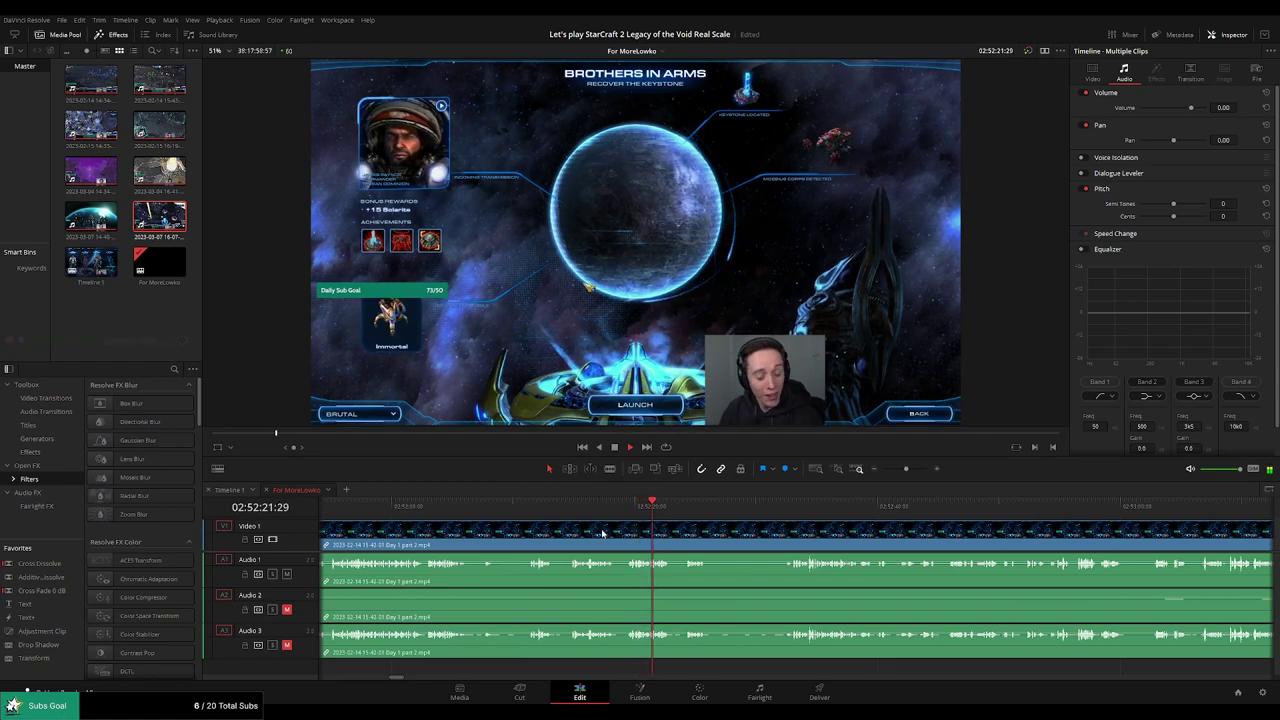
left_click(806, 506)
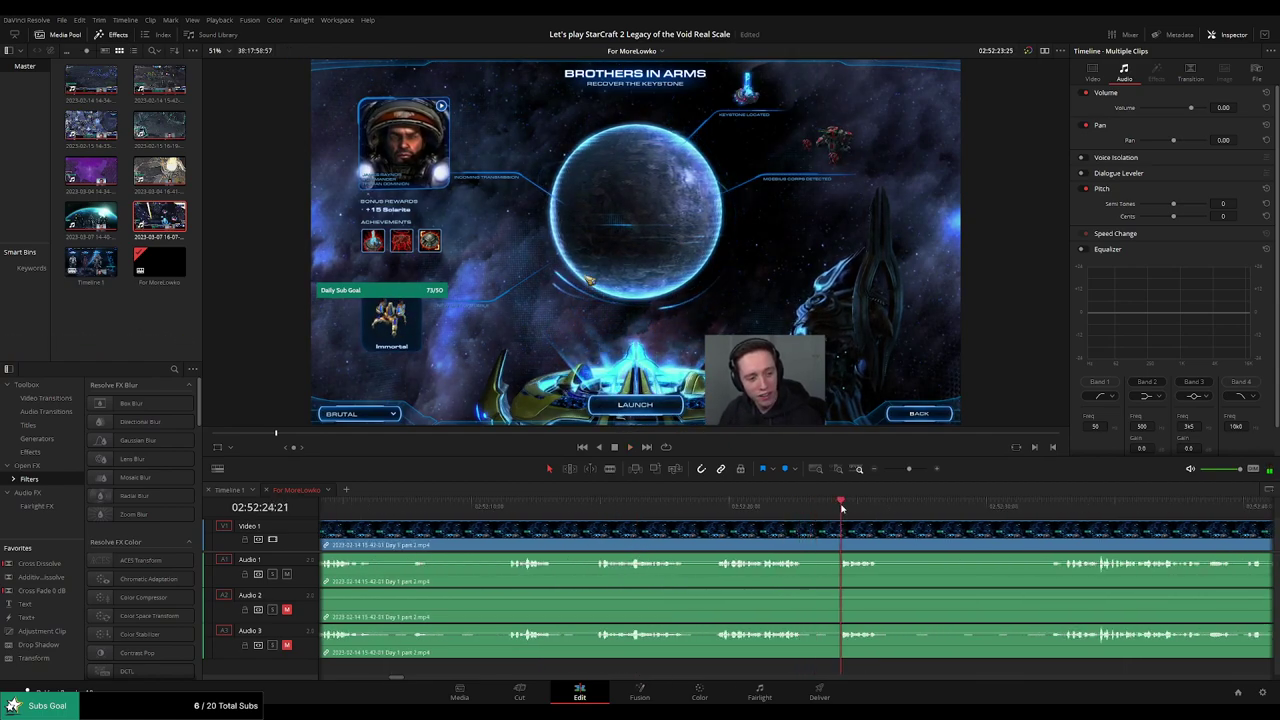
left_click(1046, 507)
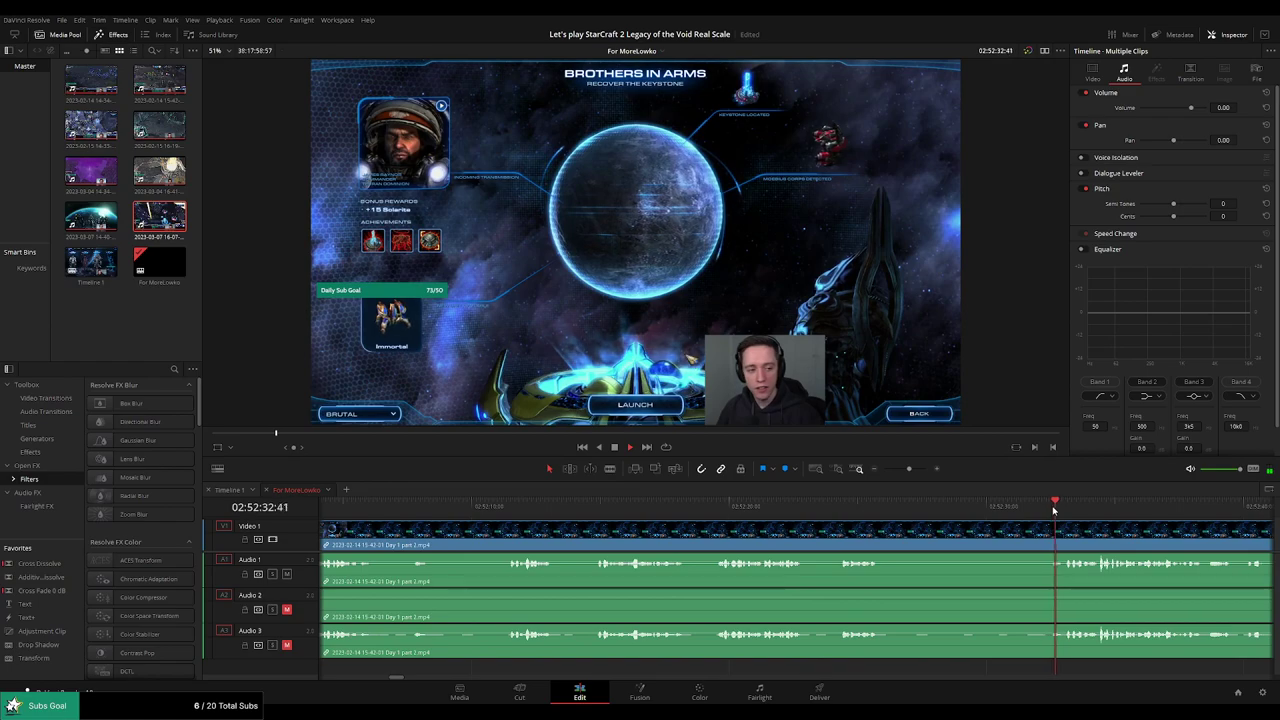
Place the playhead at 02:52:18:50 on the Brothers in Arms screen and split all tracks.
left_click(734, 506)
scroll(734, 530, "up", 3)
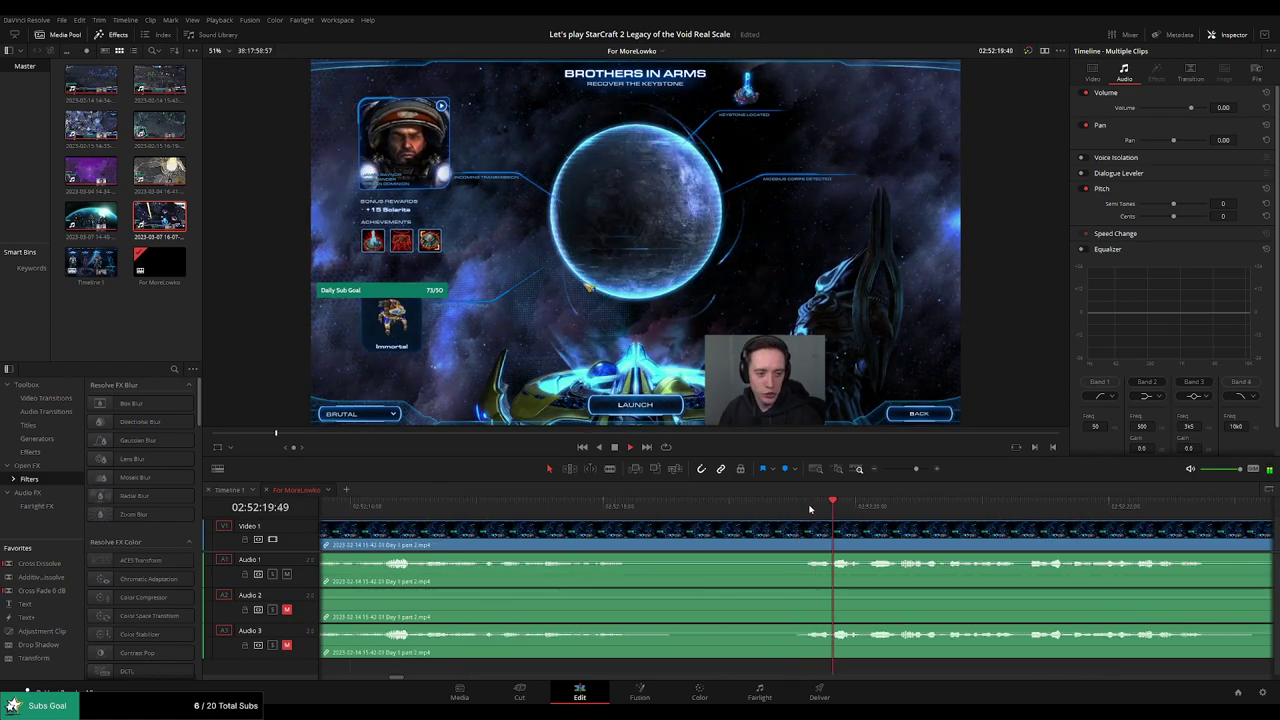
left_click(769, 507)
left_click(716, 510)
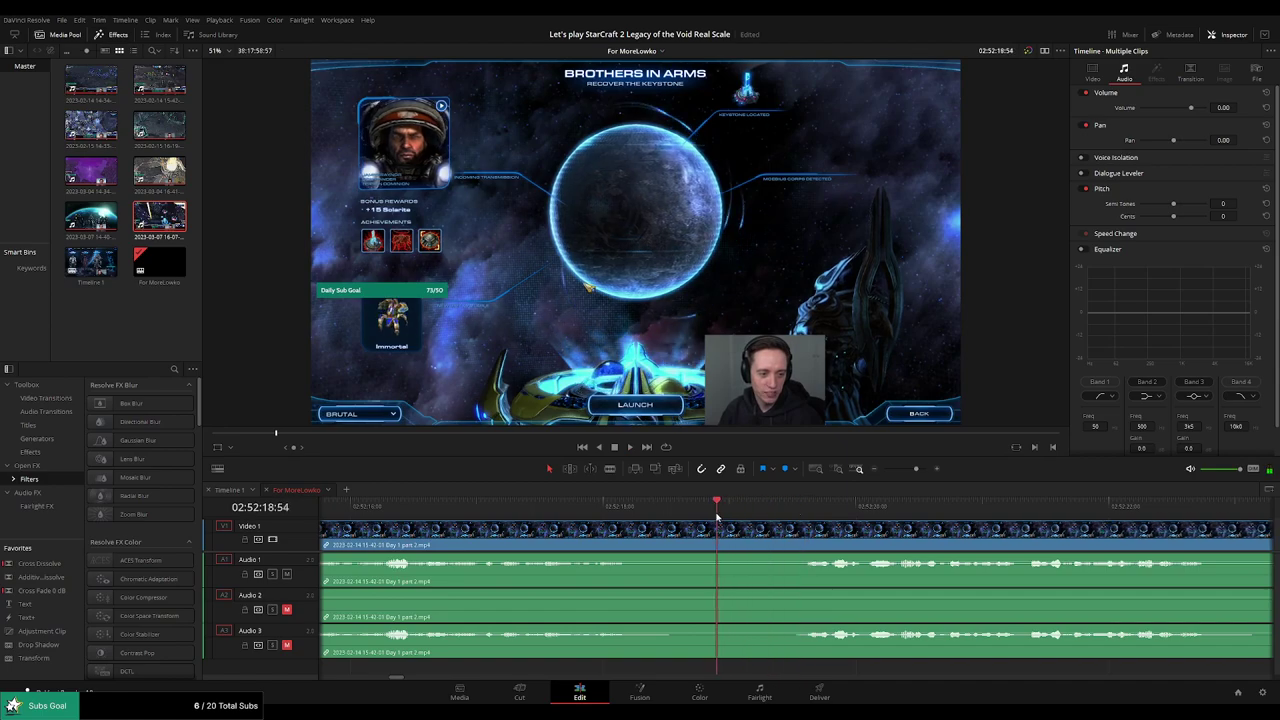
mouse_move(704, 517)
left_mouse_down()
mouse_move(687, 518)
mouse_move(708, 518)
left_mouse_up()
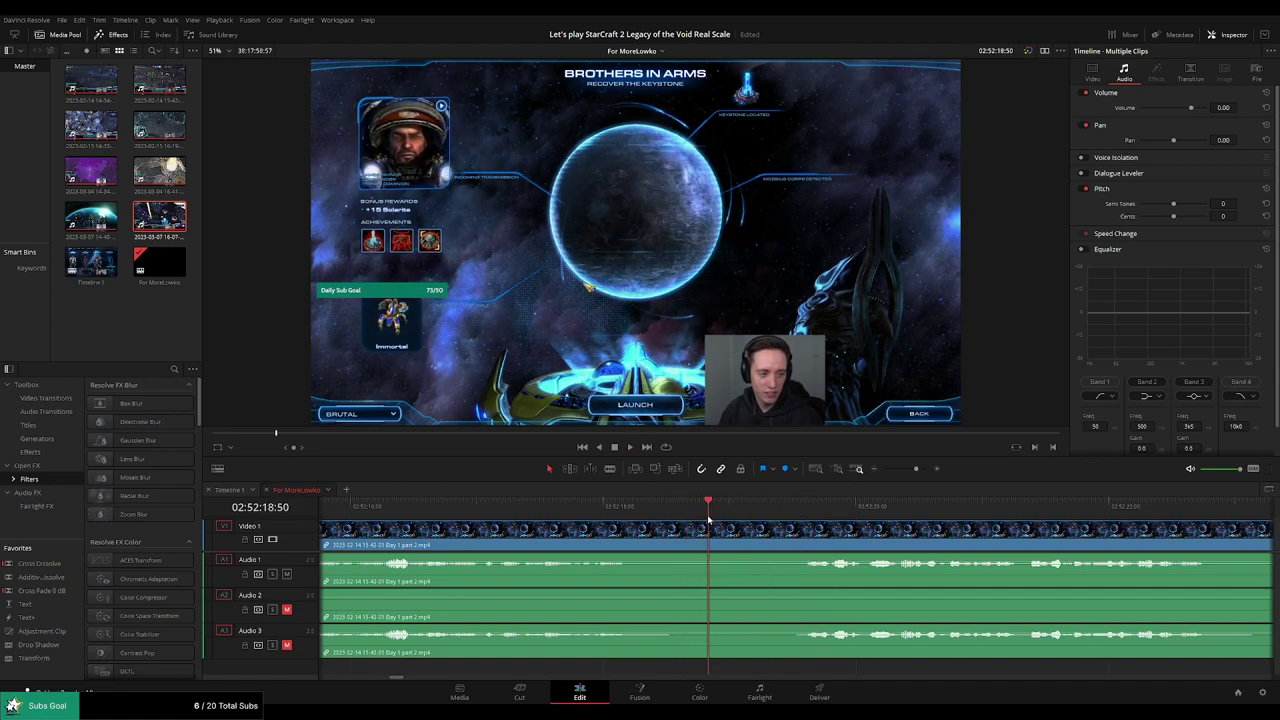
left_click(714, 538)
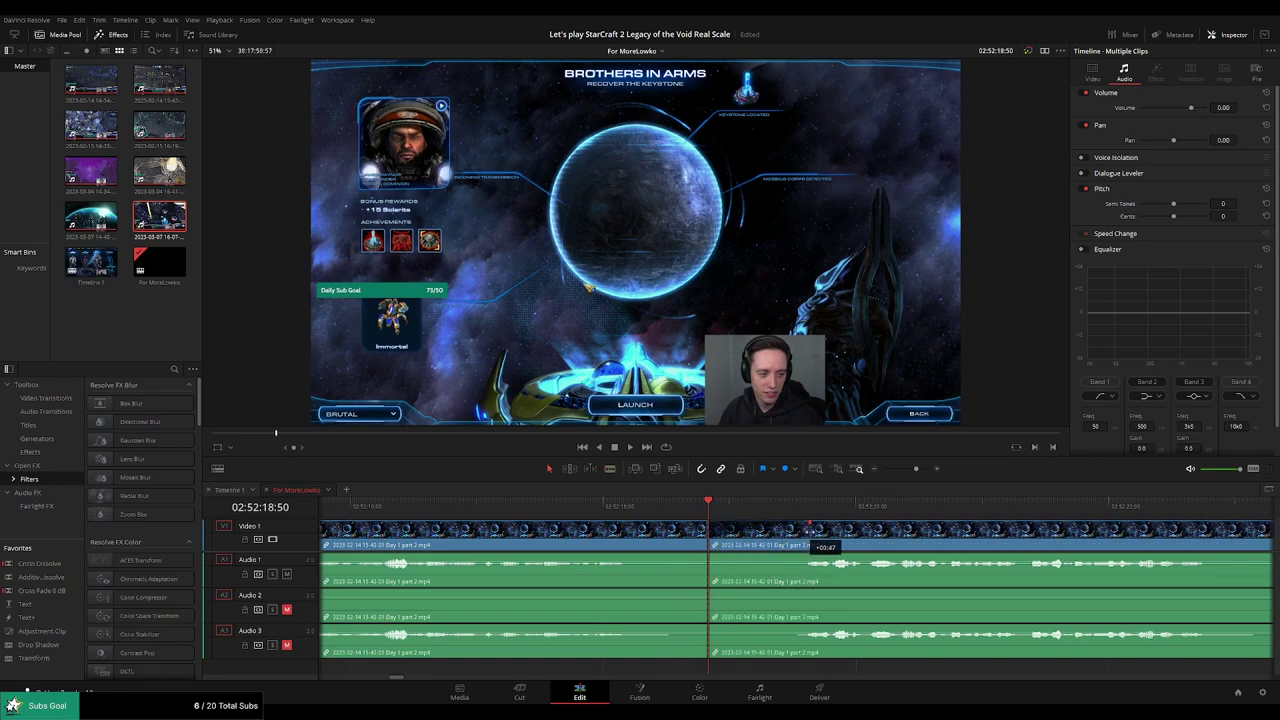
Fade the first clip out and the second clip in on video and Audio 1, 2 and 3 at the 02:52:18:50 cut.
left_click_drag(838, 530, 836, 524)
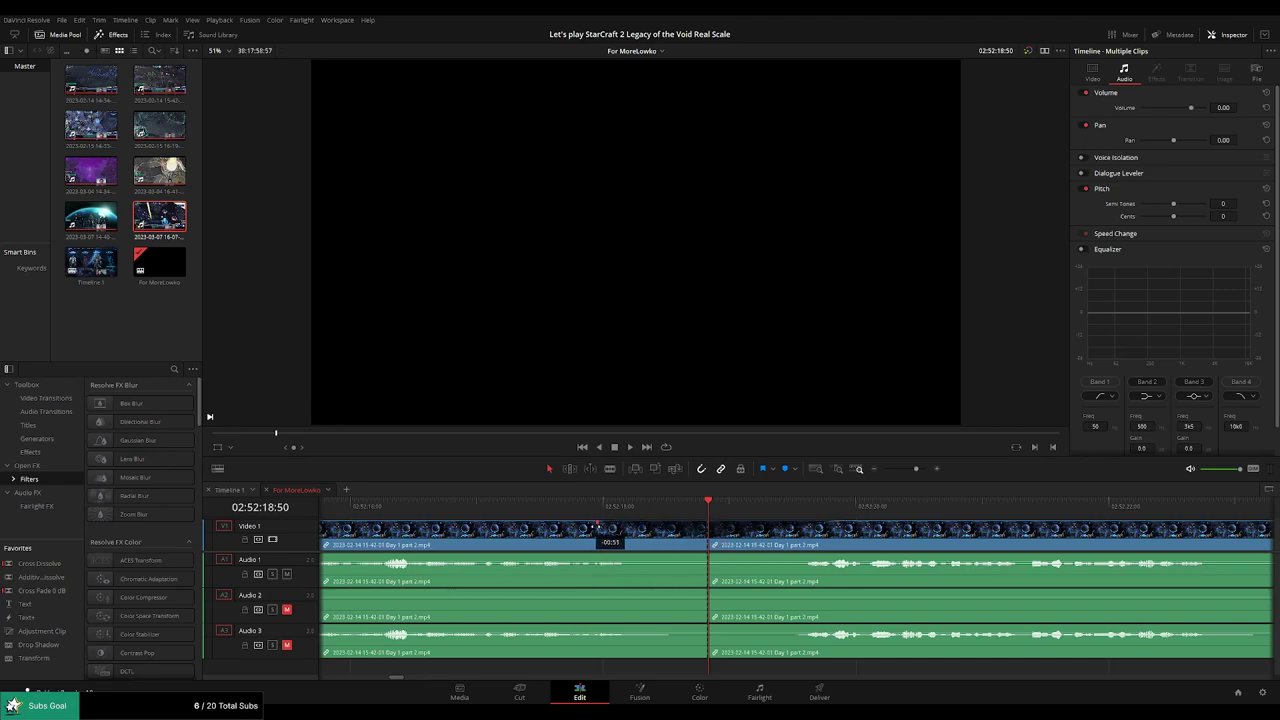
left_click_drag(703, 556, 595, 555)
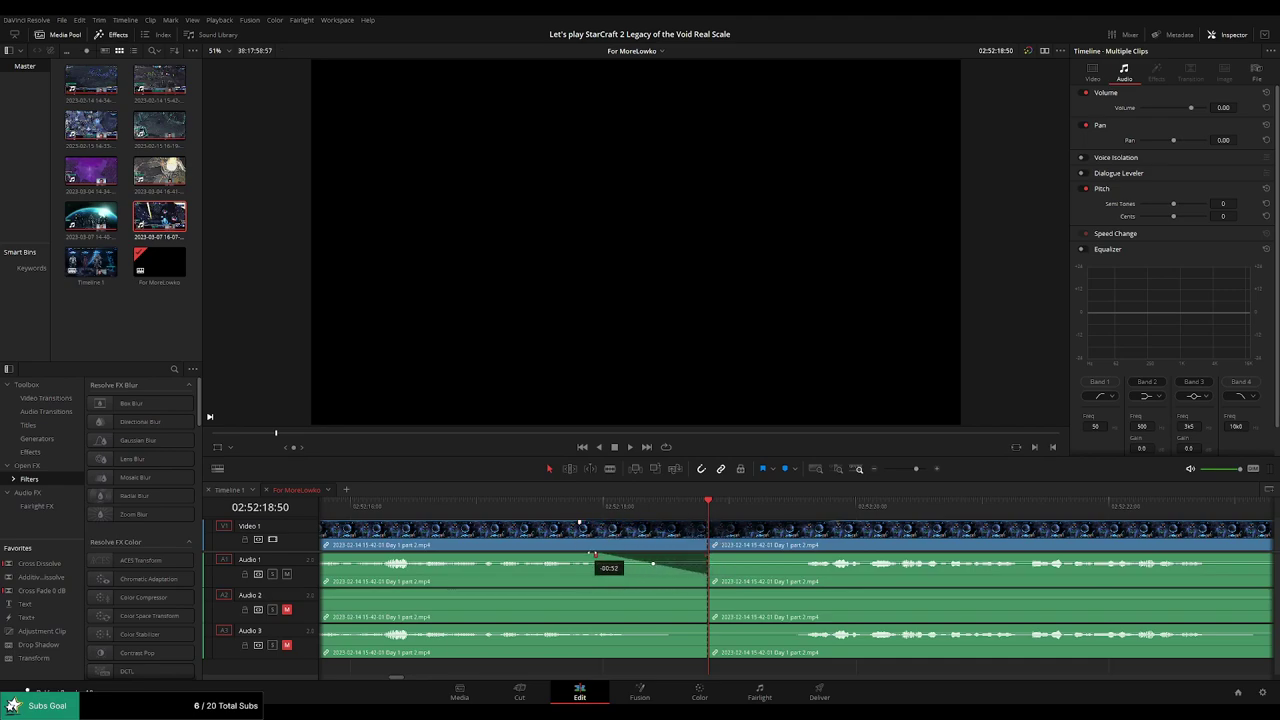
left_click_drag(711, 556, 820, 557)
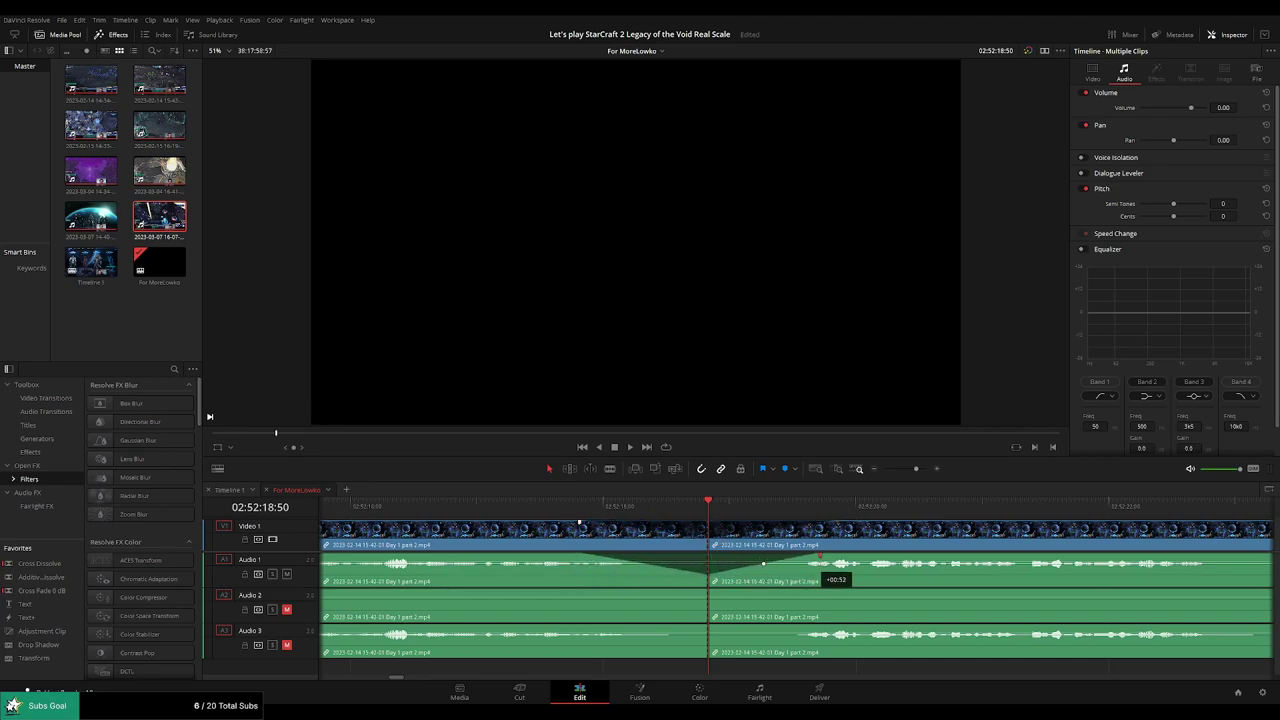
left_click_drag(705, 592, 586, 592)
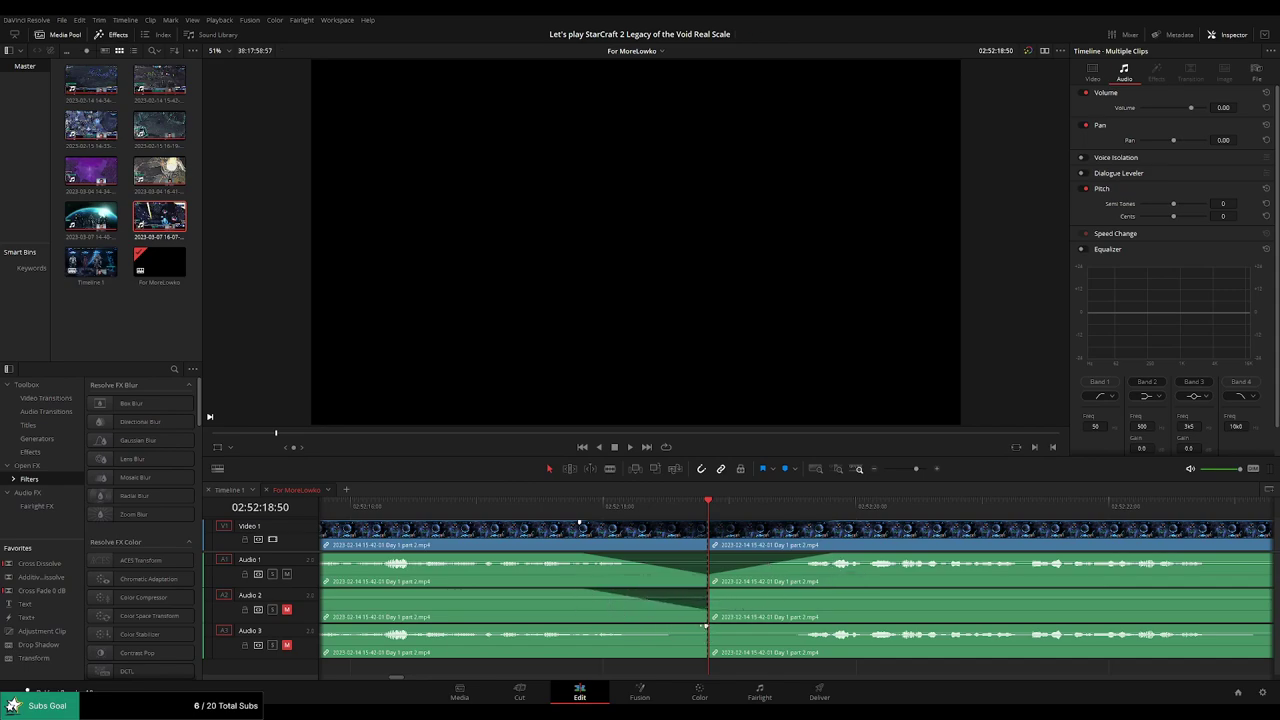
left_click_drag(705, 627, 587, 628)
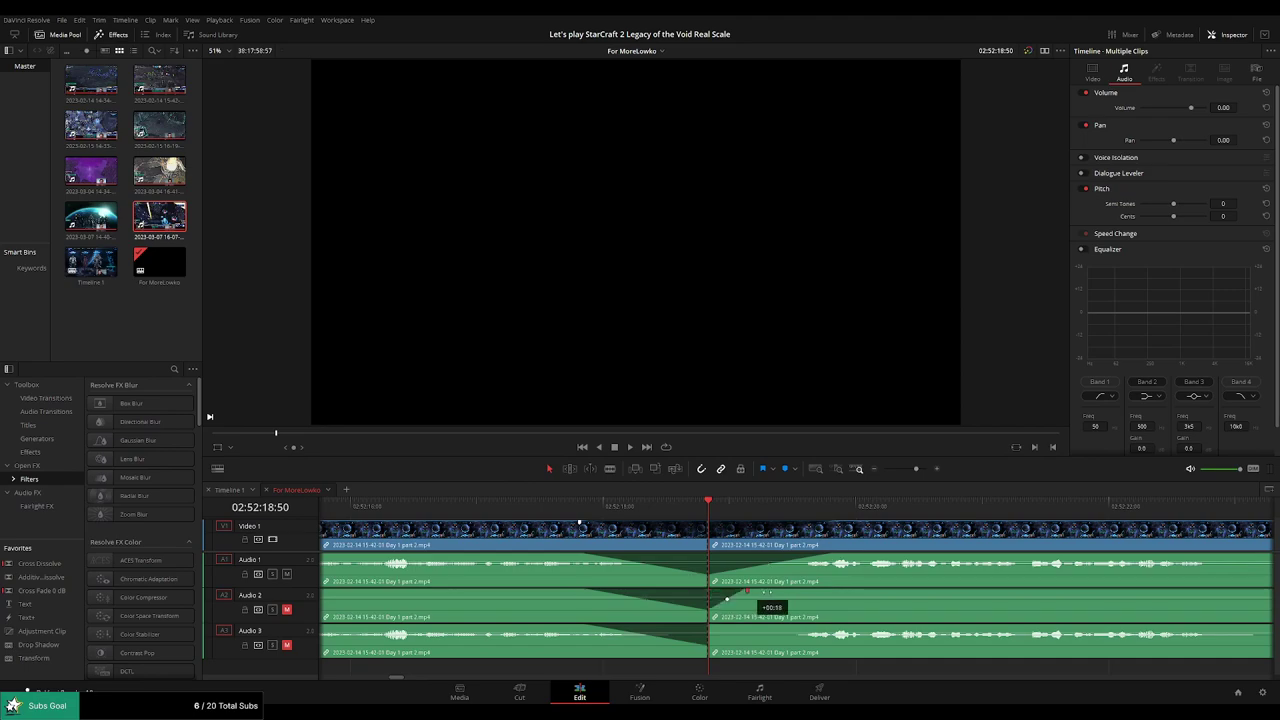
left_click_drag(747, 592, 834, 592)
left_click_drag(709, 627, 857, 628)
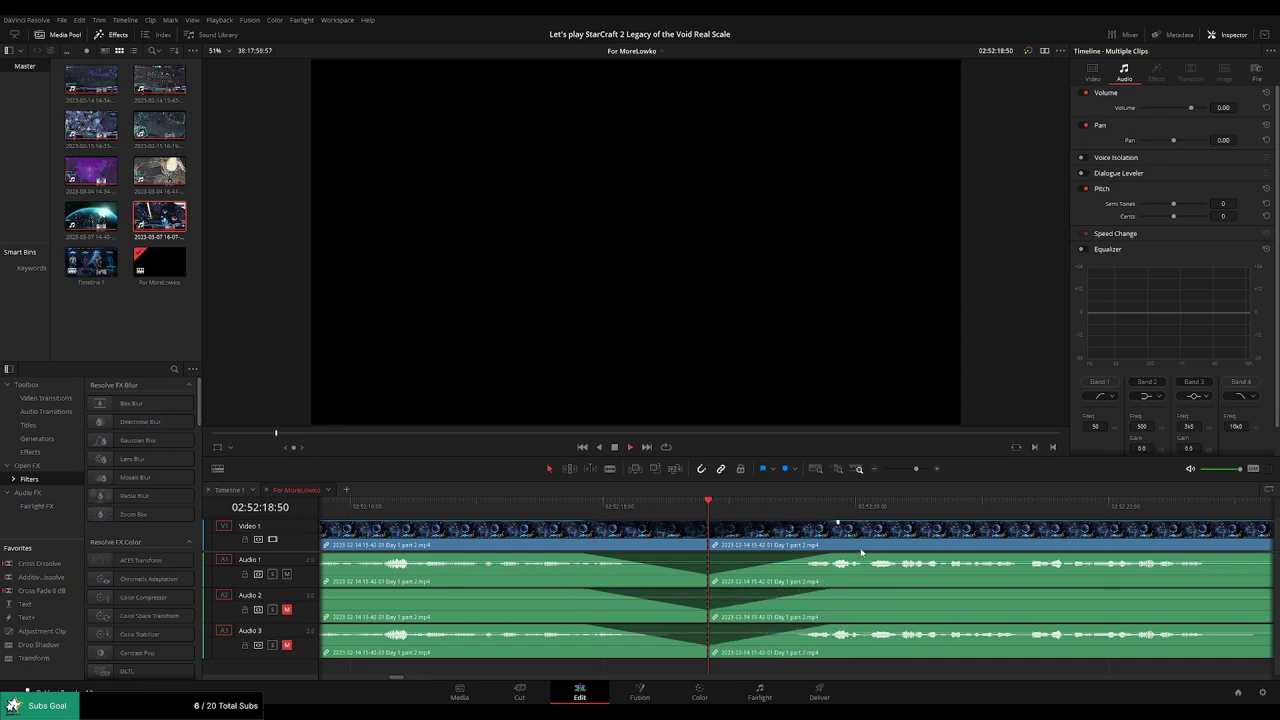
Play back across the faded cut, then zoom out to show all the joined clips.
key("space")
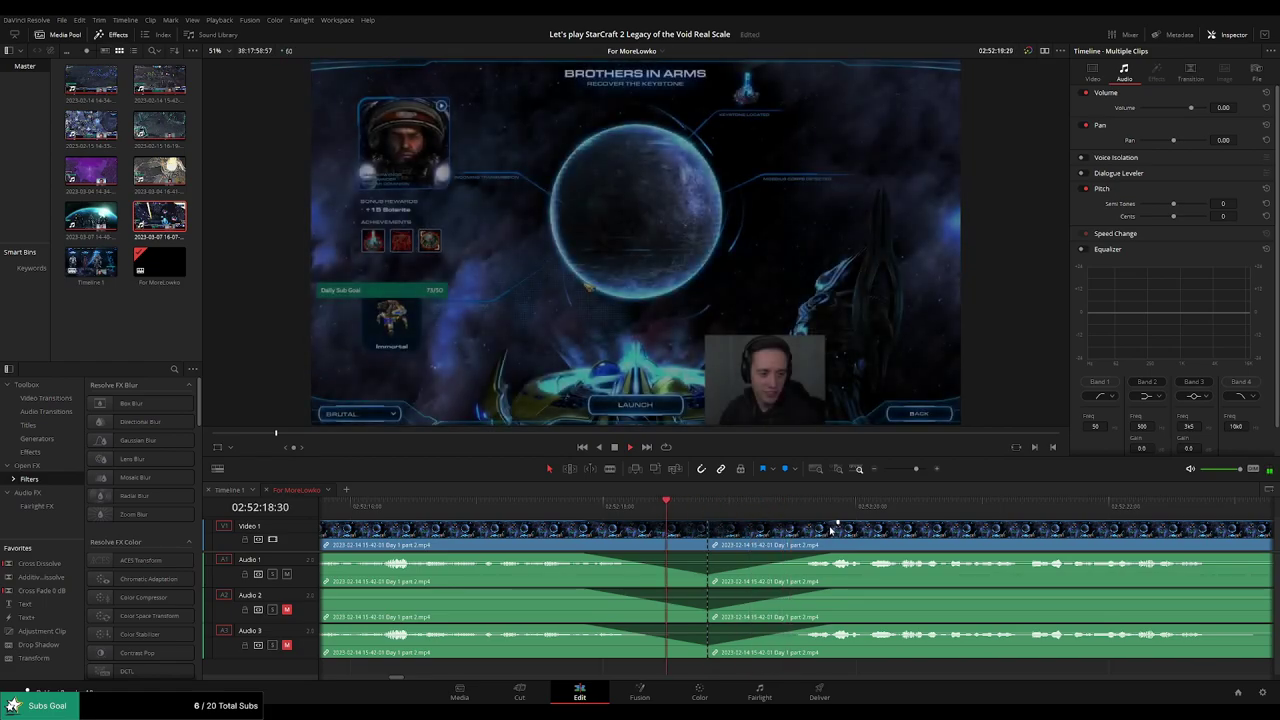
left_click_drag(915, 469, 906, 471)
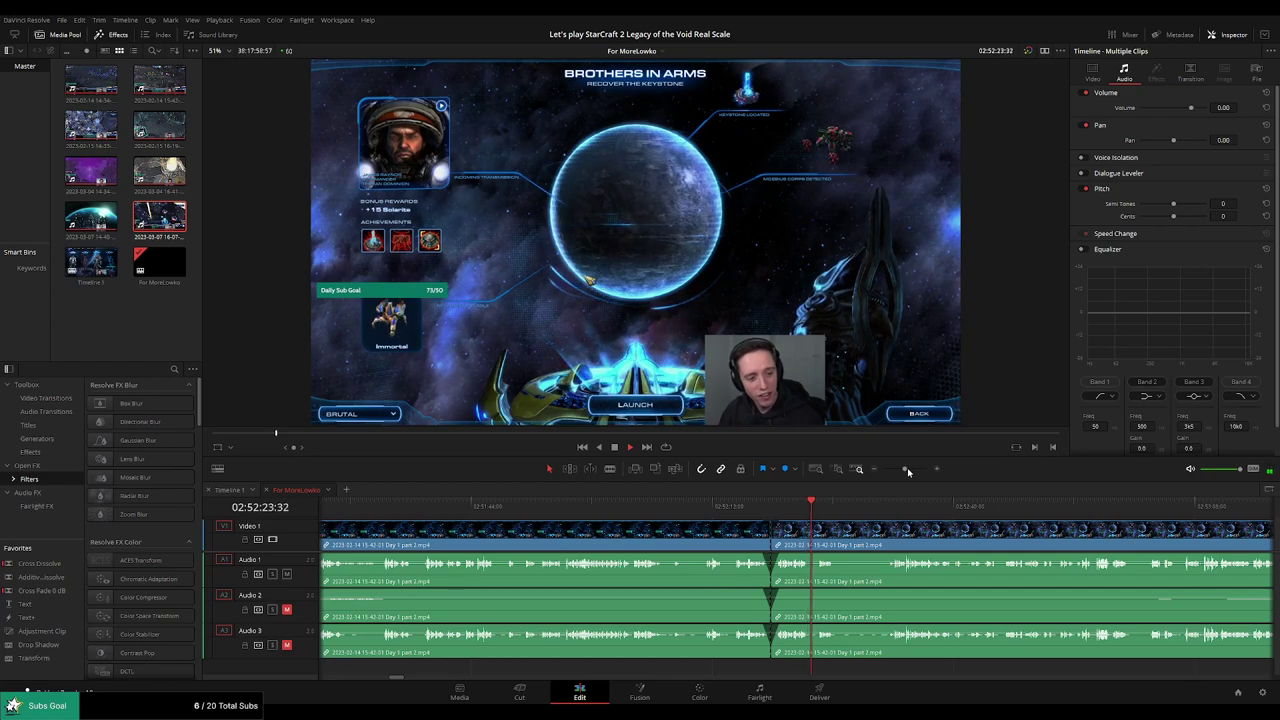
left_click_drag(908, 471, 790, 472)
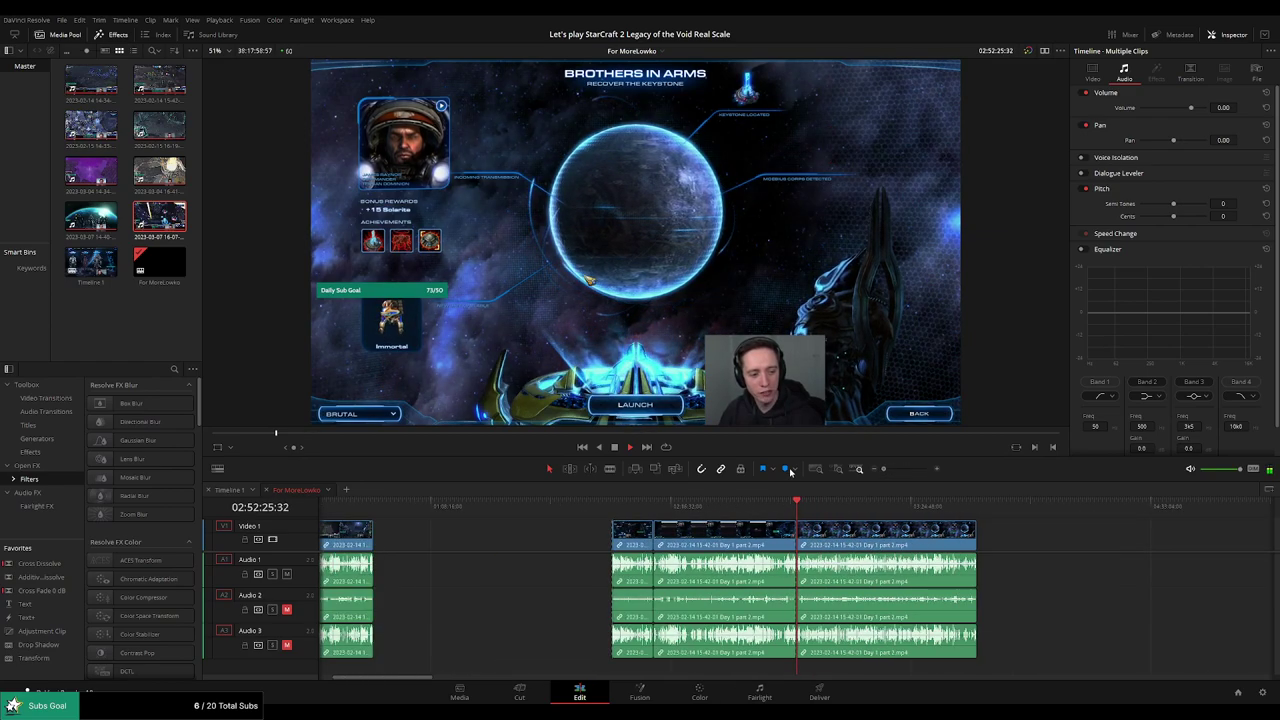
scroll(808, 534, "right", 5)
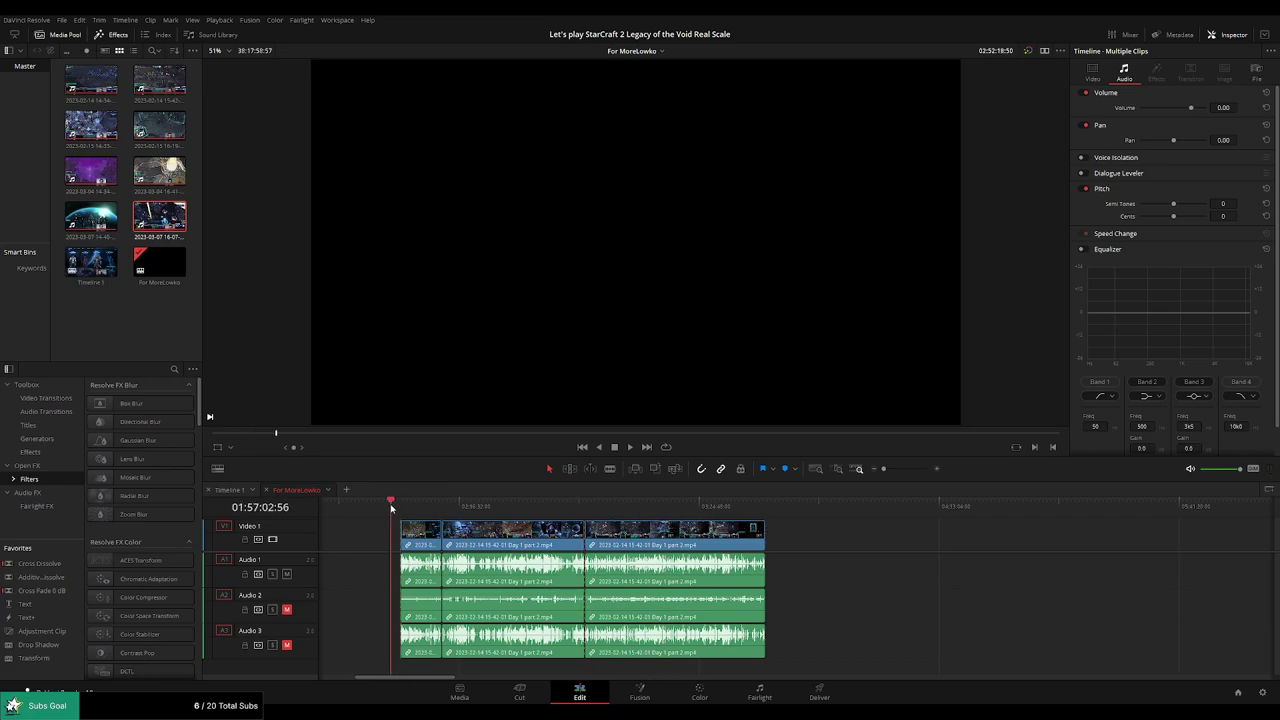
Park the playhead at 02:00:00:00 and zoom out to the earlier clips.
left_click_drag(391, 508, 399, 508)
scroll(757, 537, "up", 2)
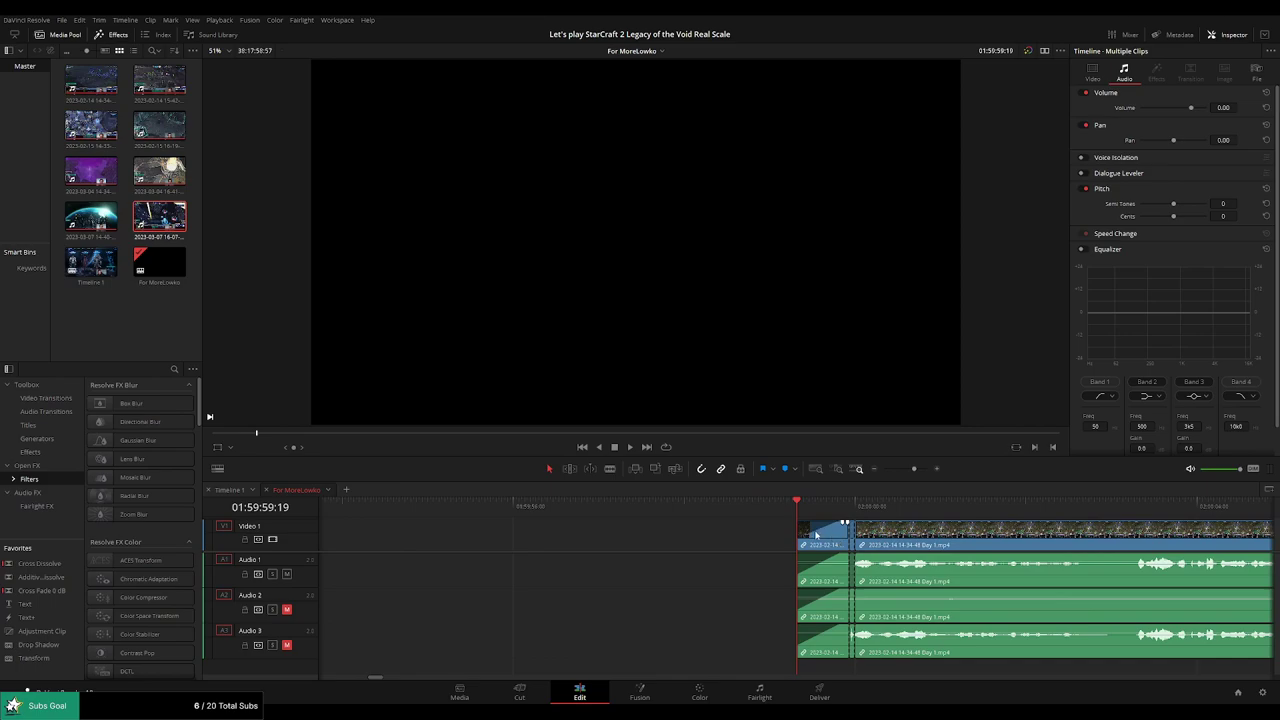
left_click(854, 512)
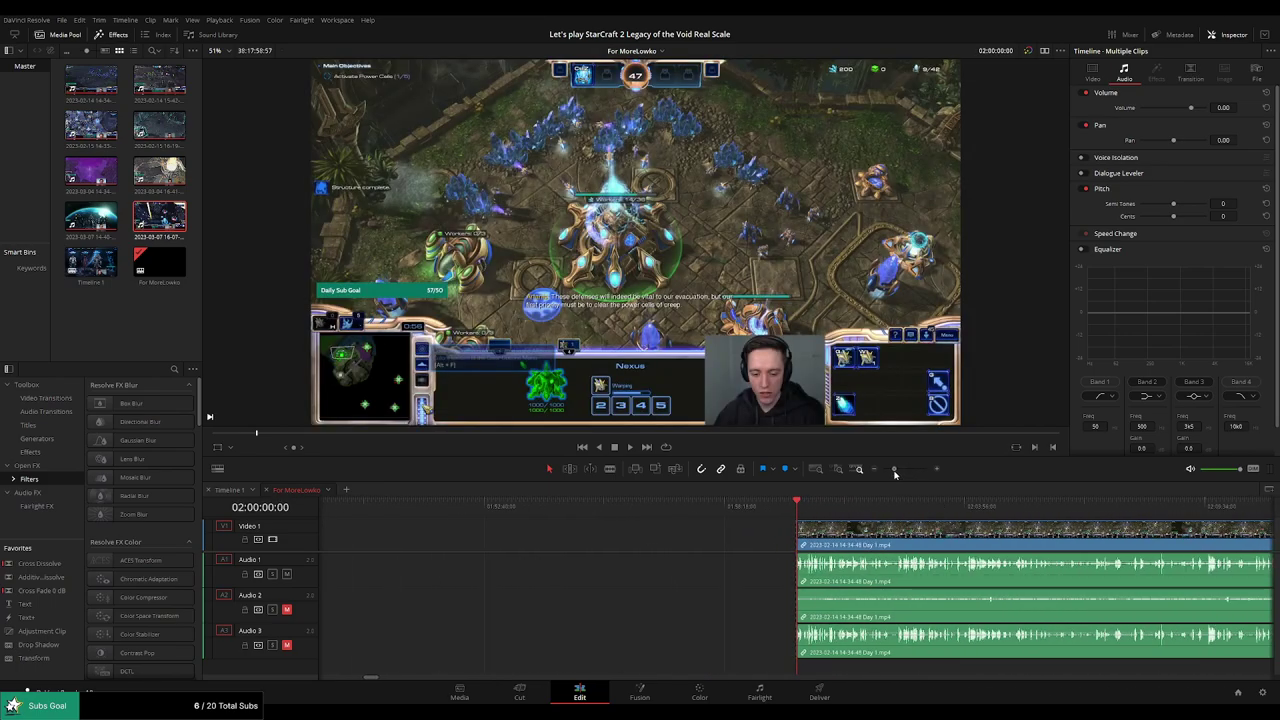
left_click_drag(913, 468, 884, 469)
scroll(722, 528, "right", 5)
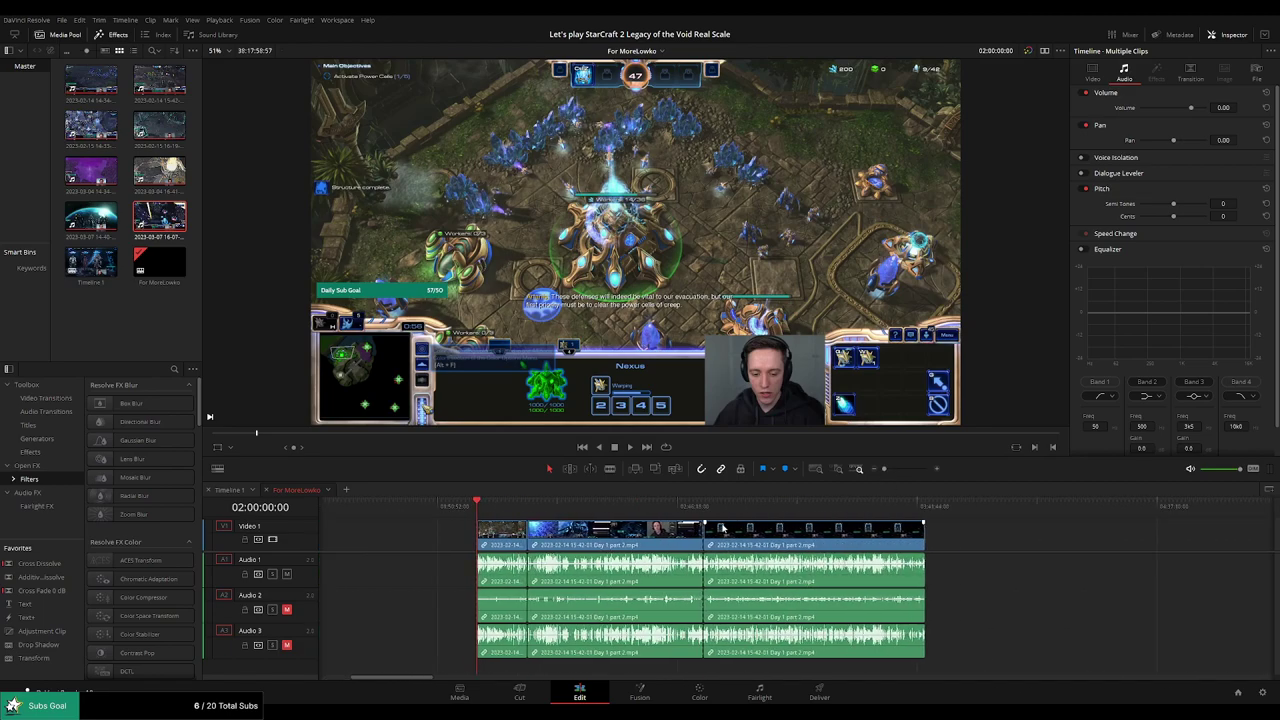
Push the later Day 1 part 2 clip right to open a gap before it.
left_click_drag(710, 532, 987, 532)
left_click(885, 541)
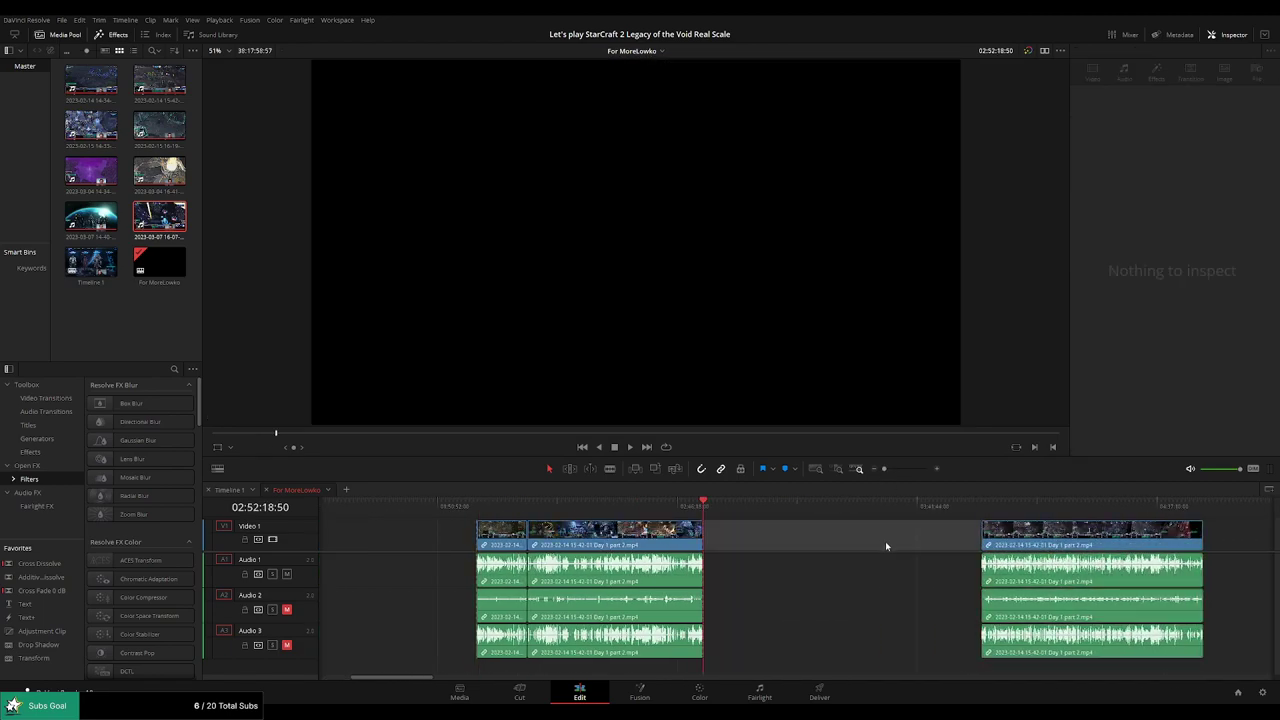
scroll(686, 537, "right", 3)
scroll(686, 537, "right", 1)
scroll(697, 517, "right", 2)
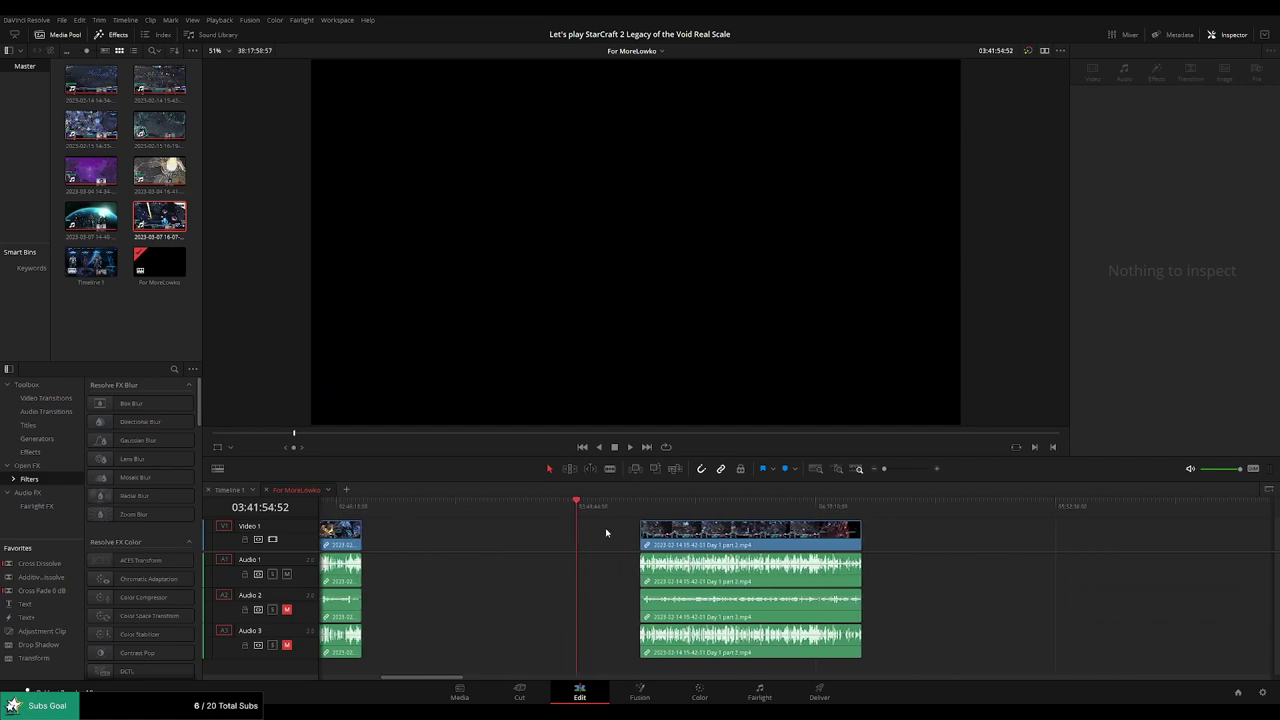
left_click_drag(700, 532, 774, 532)
left_click(576, 532)
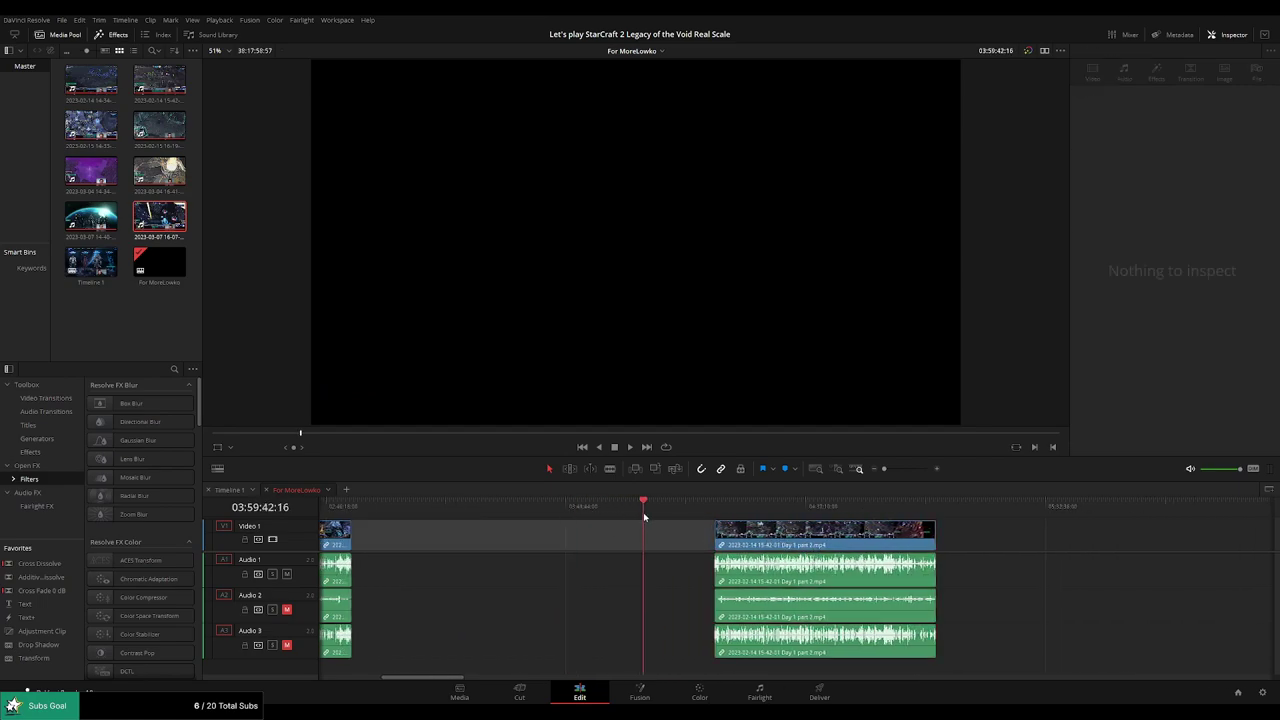
scroll(806, 509, "up", 3)
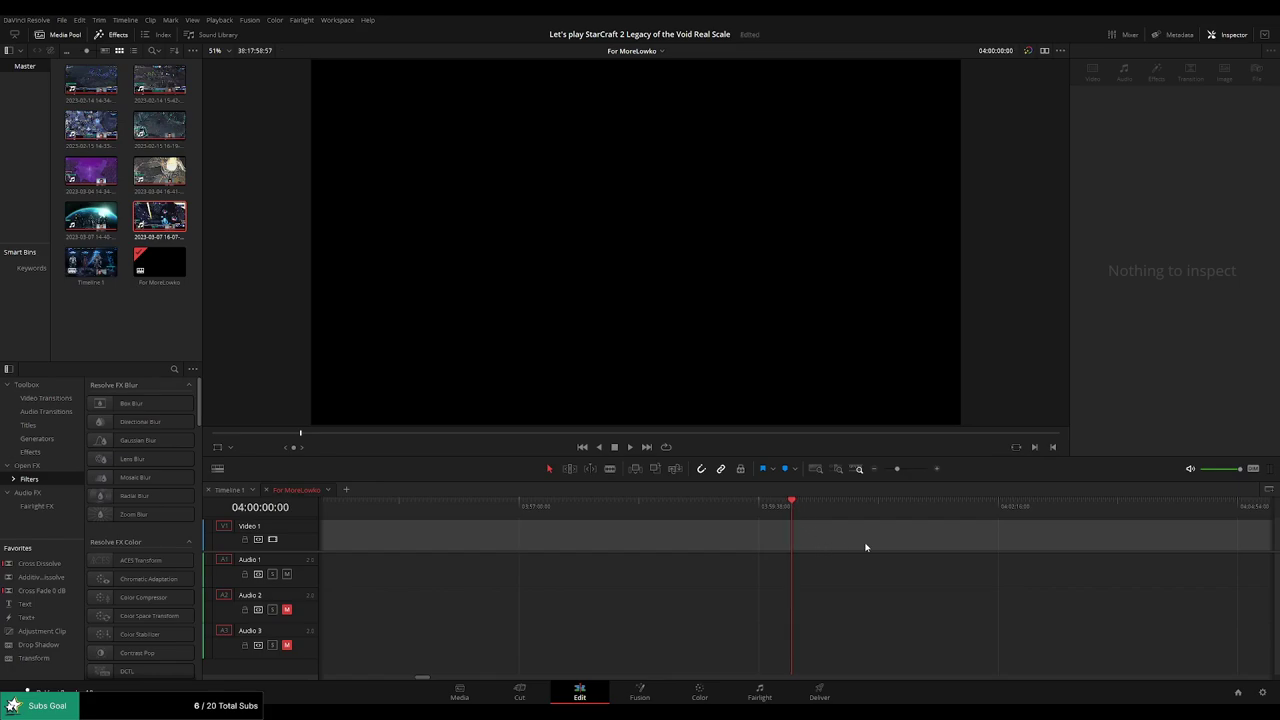
left_click_drag(898, 470, 878, 469)
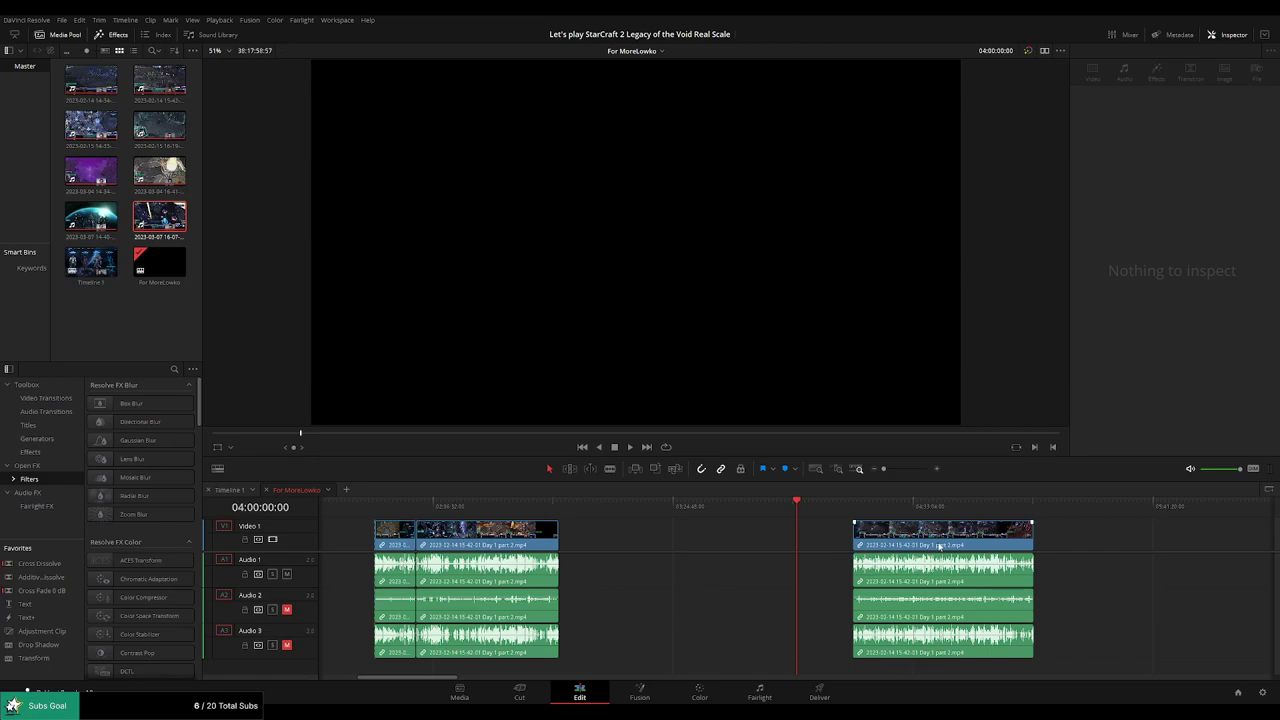
Return the playhead to 02:00:00:00, then test-shift the middle clip group and restore its position.
left_click_drag(939, 545, 883, 545)
scroll(693, 545, "left", 3)
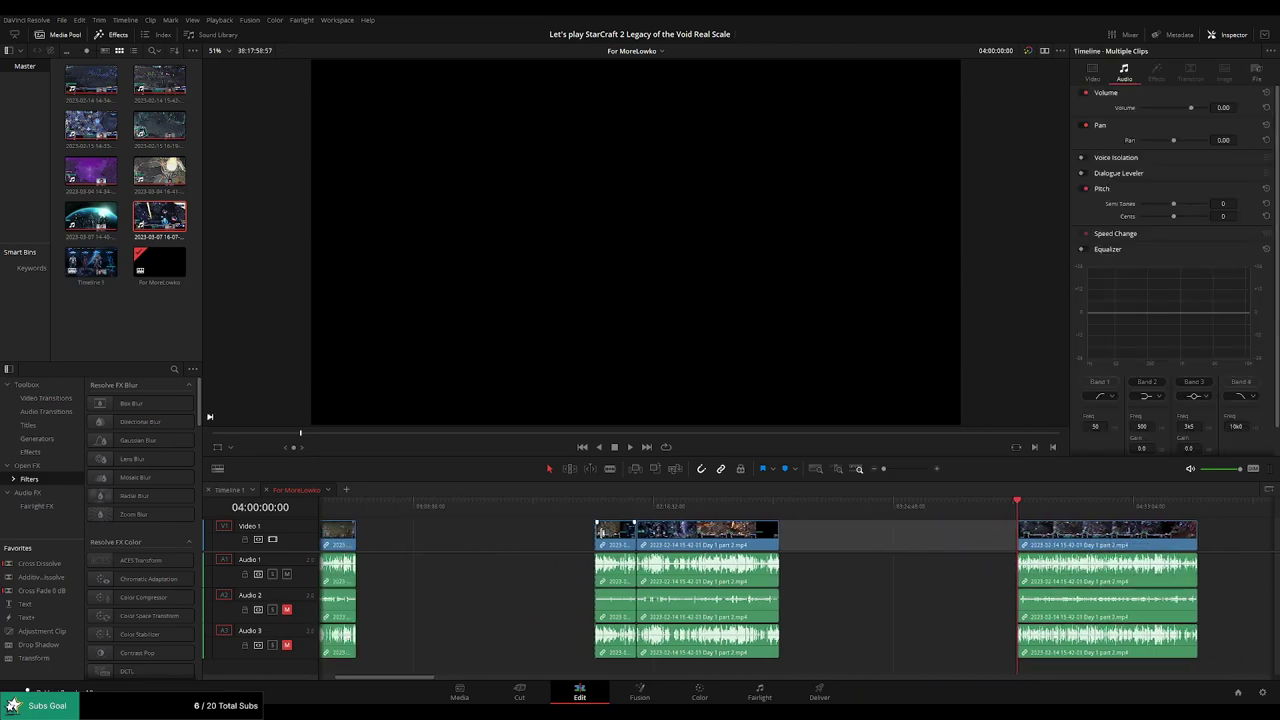
scroll(600, 510, "up", 3)
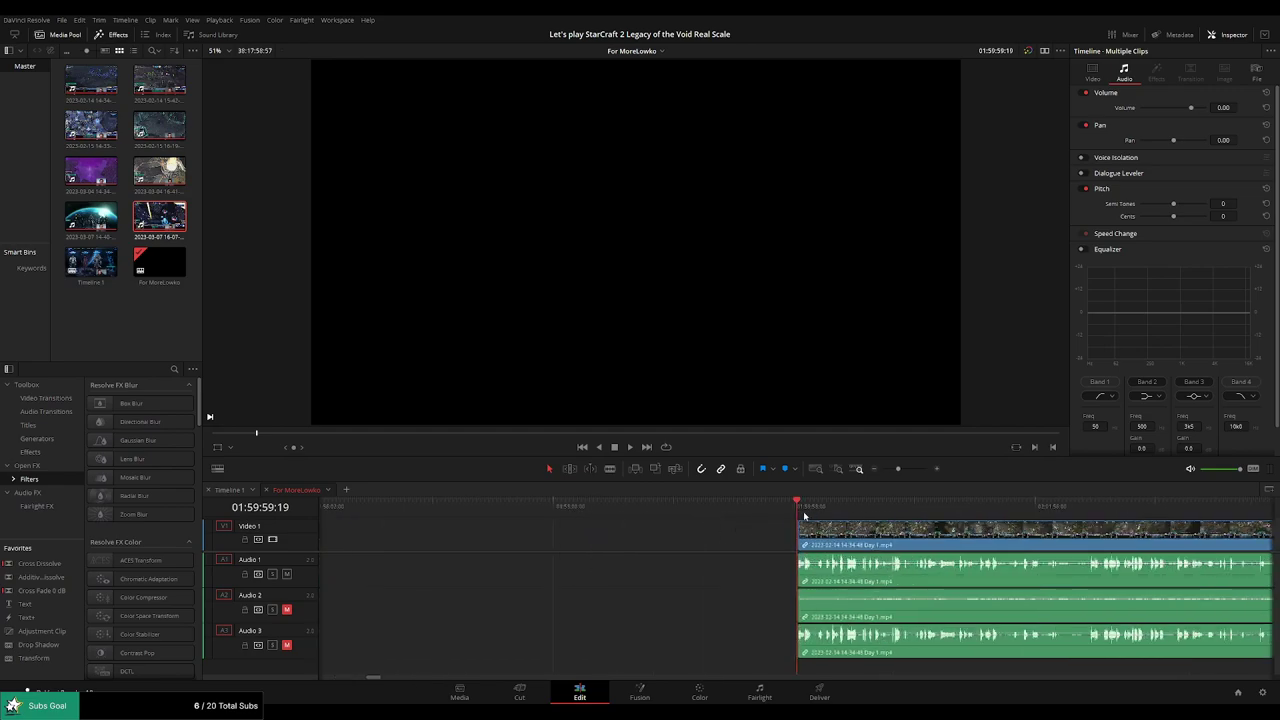
scroll(795, 513, "up", 4)
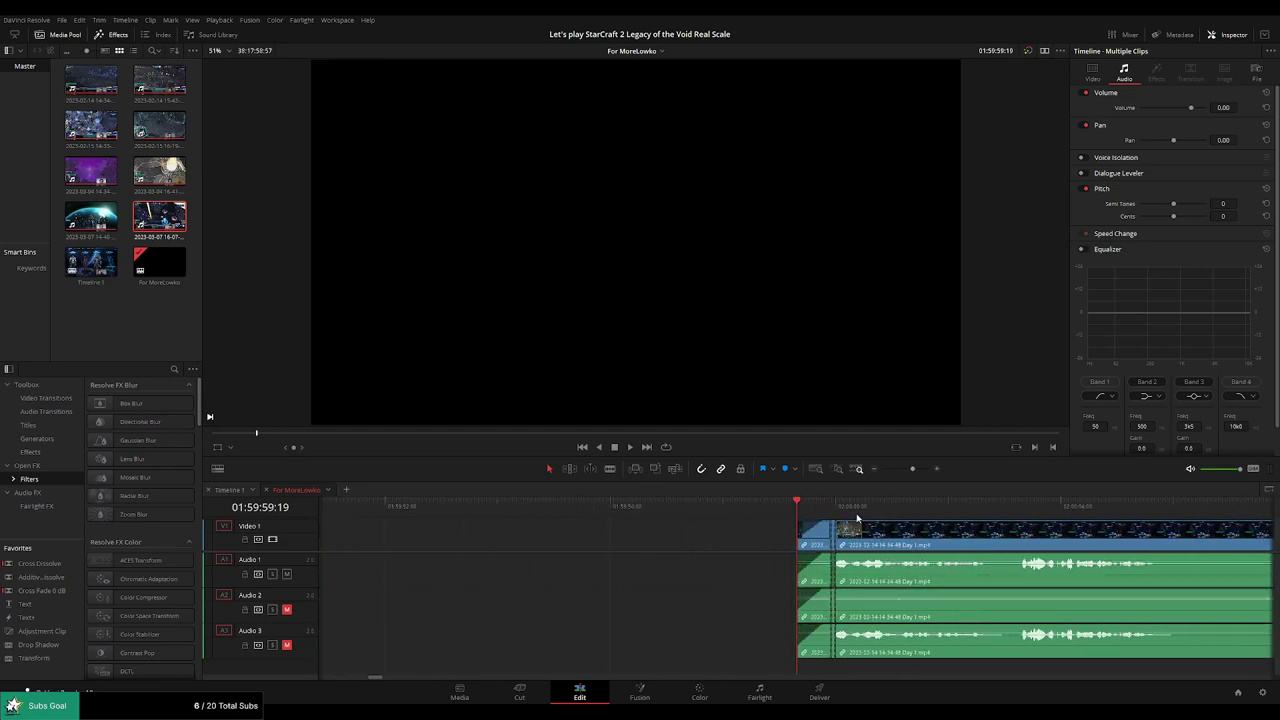
left_click(850, 513)
left_click_drag(913, 469, 882, 477)
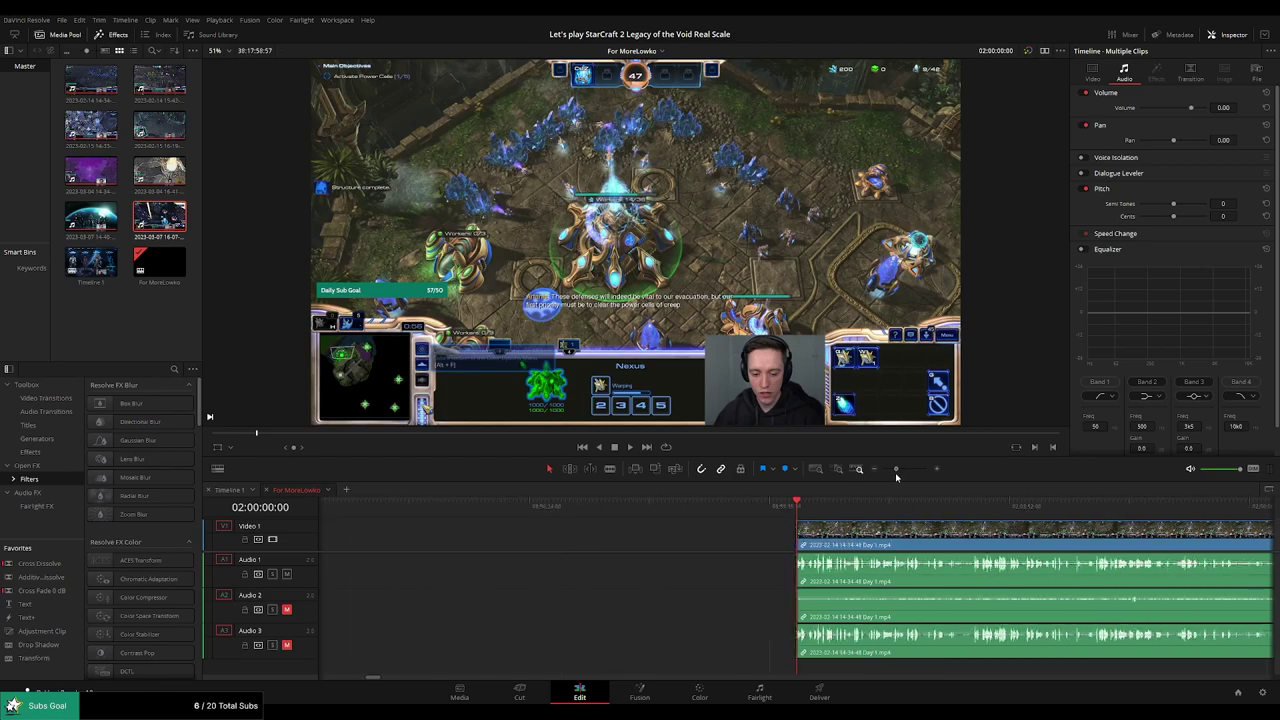
left_click_drag(982, 533, 678, 600)
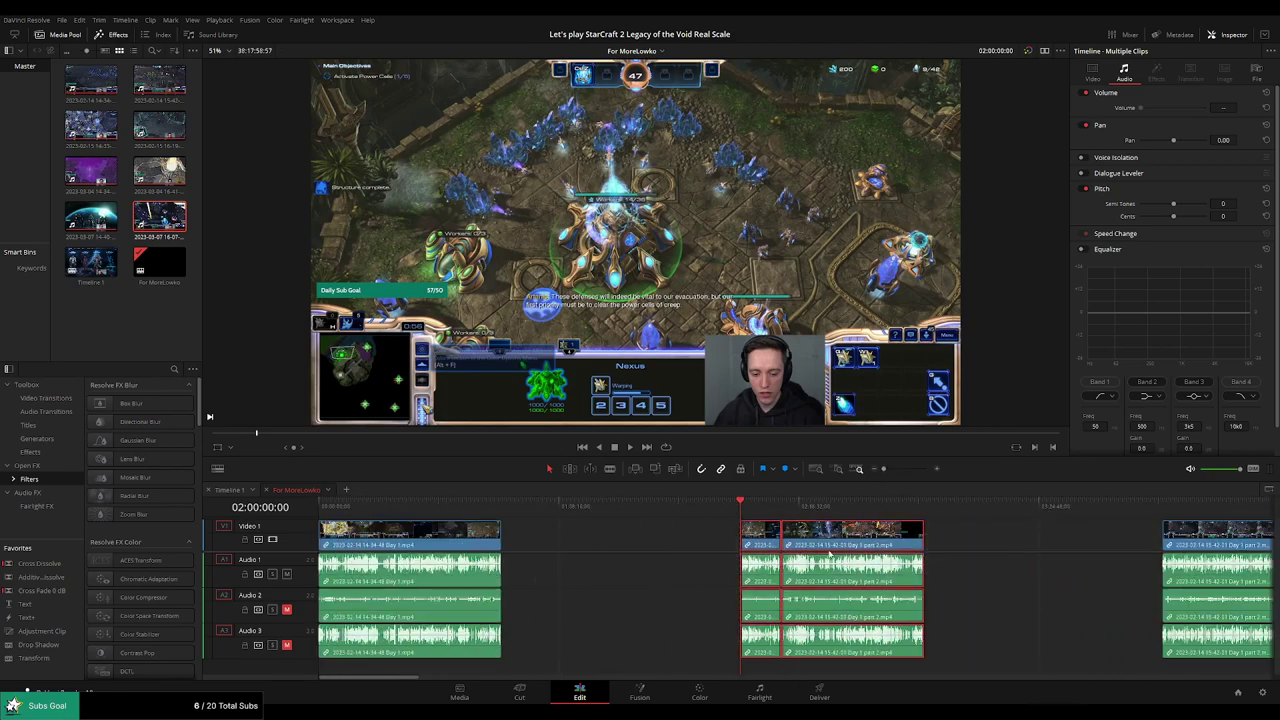
mouse_move(833, 544)
left_mouse_down()
mouse_move(882, 544)
mouse_move(833, 544)
left_mouse_up()
left_click(956, 544)
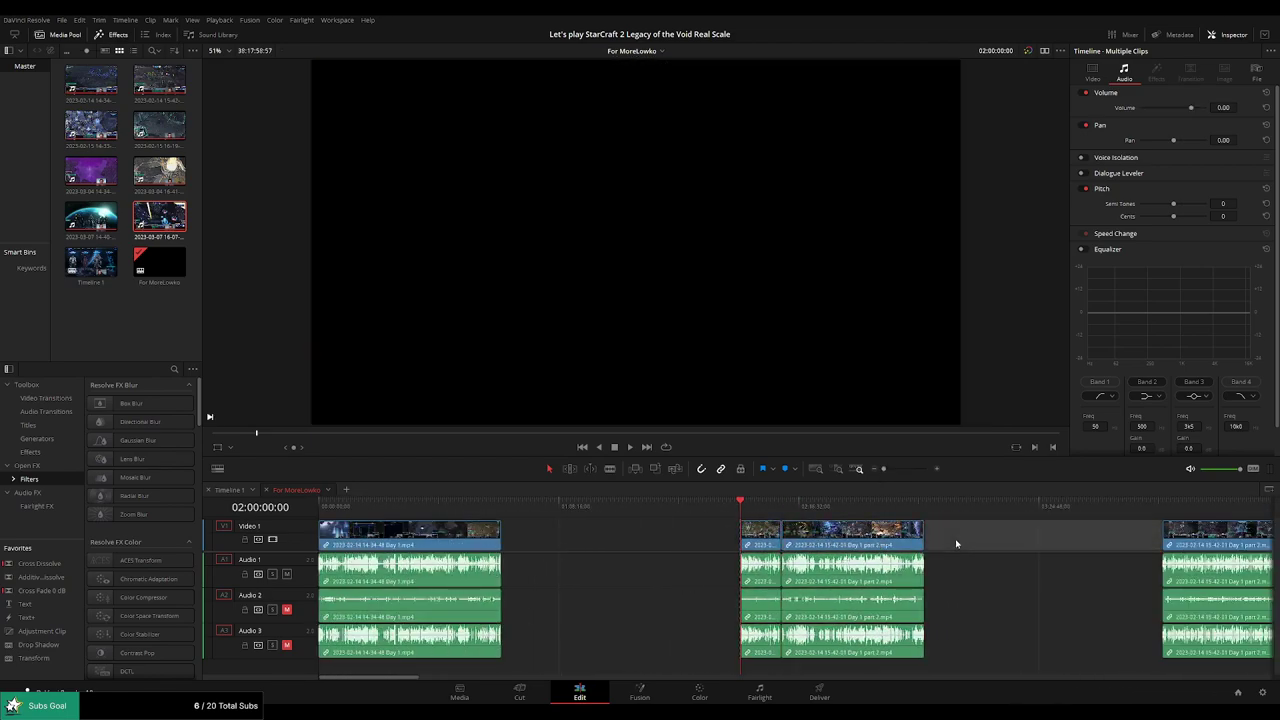
Step to the clip starting at 04:00:00:00 and play it from its start.
key("Down")
scroll(696, 532, "right", 5)
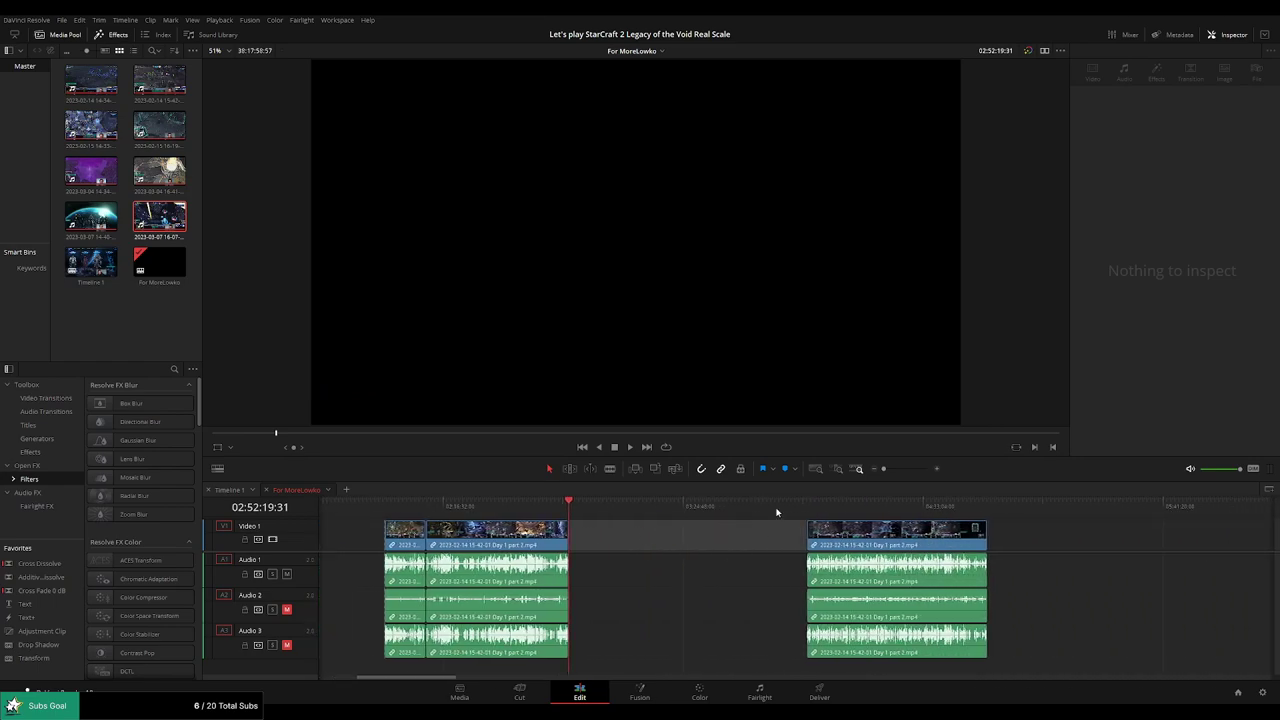
key("Down")
scroll(779, 537, "right", 3)
key("space")
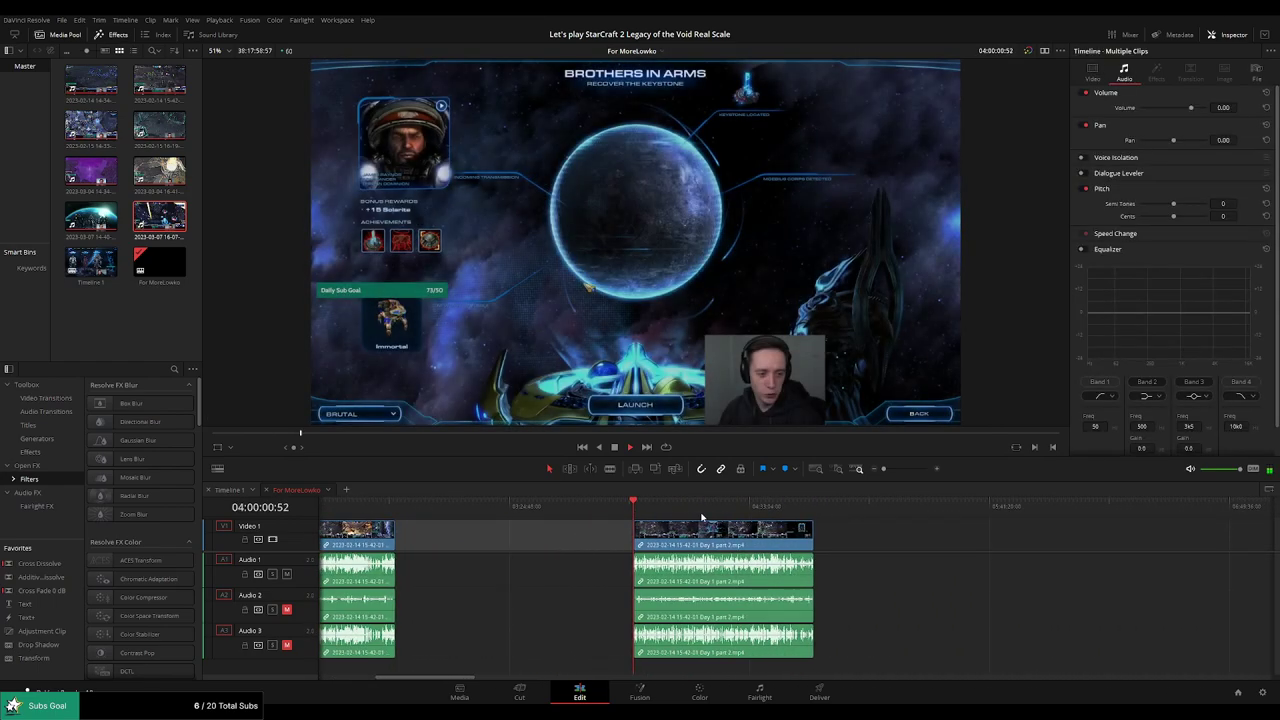
left_click(814, 506)
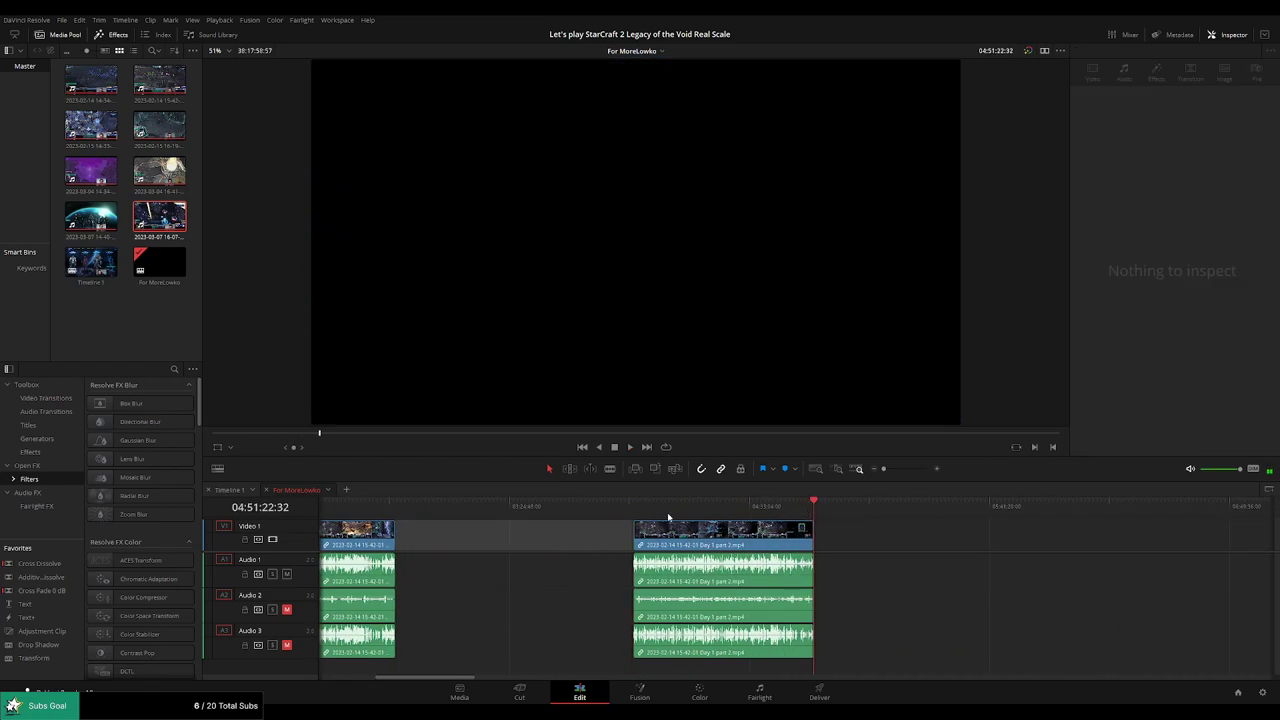
left_click(633, 505)
key("space")
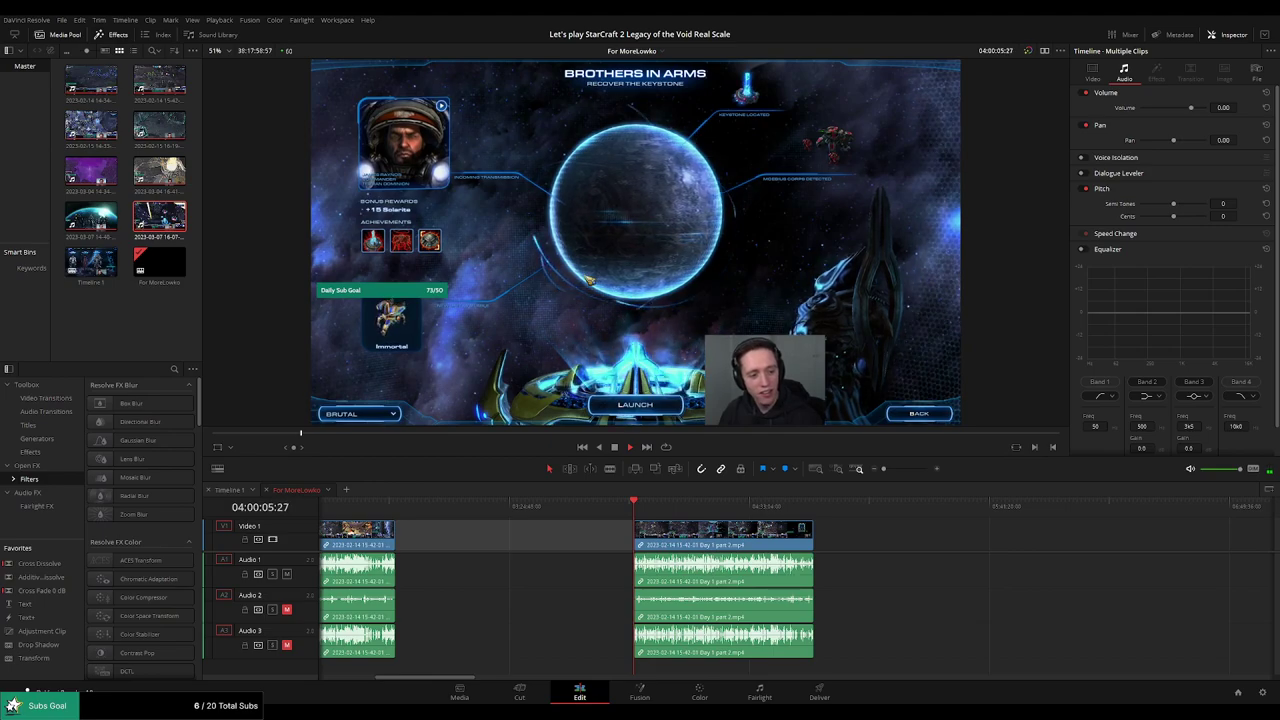
Jump near the Day 1 part 2 clip's end, around 04:51:22, and preview its audio fade-out.
scroll(506, 539, "right", 3)
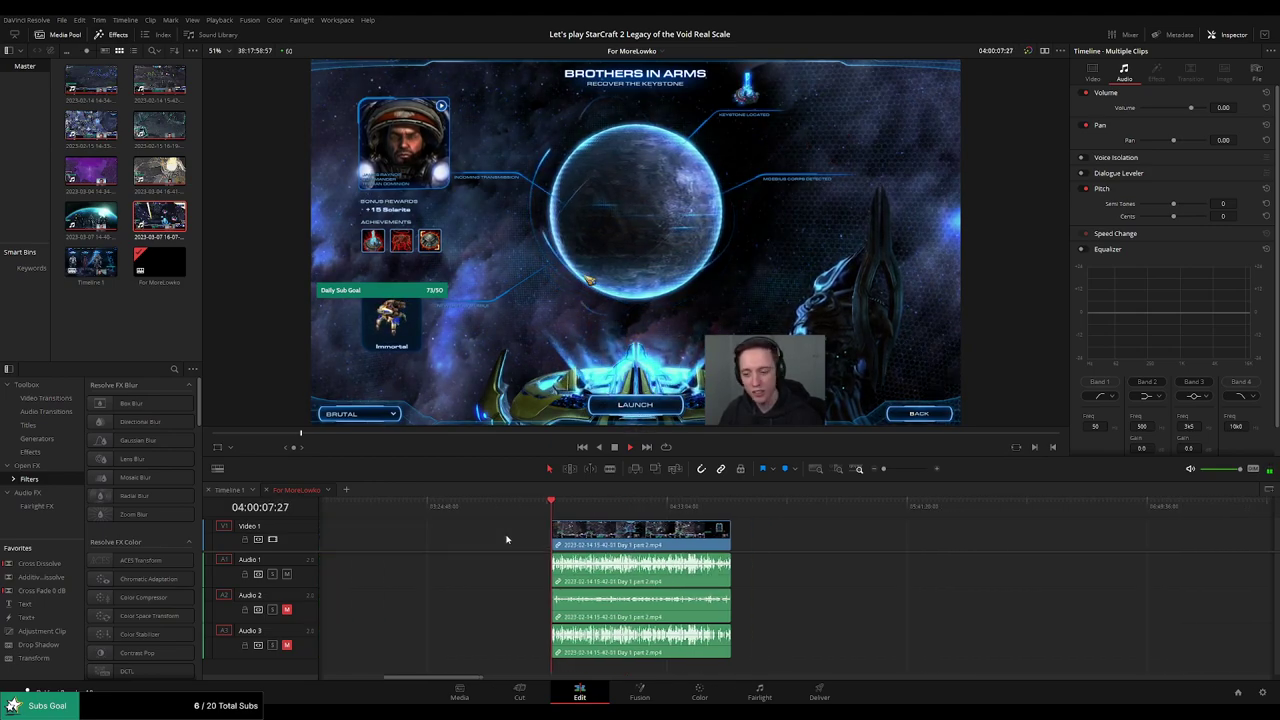
mouse_move(628, 505)
left_mouse_down()
mouse_move(685, 520)
mouse_move(870, 522)
mouse_move(792, 527)
mouse_move(864, 553)
left_mouse_up()
scroll(760, 518, "up", 3)
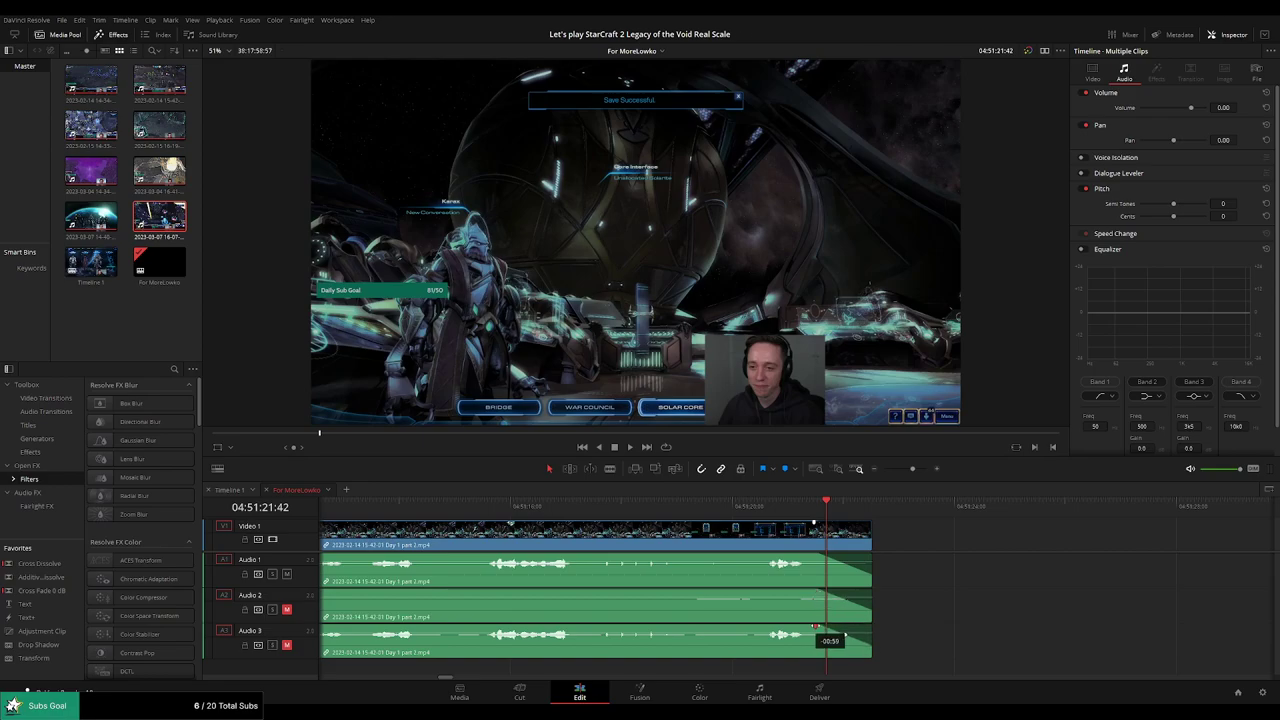
key("/")
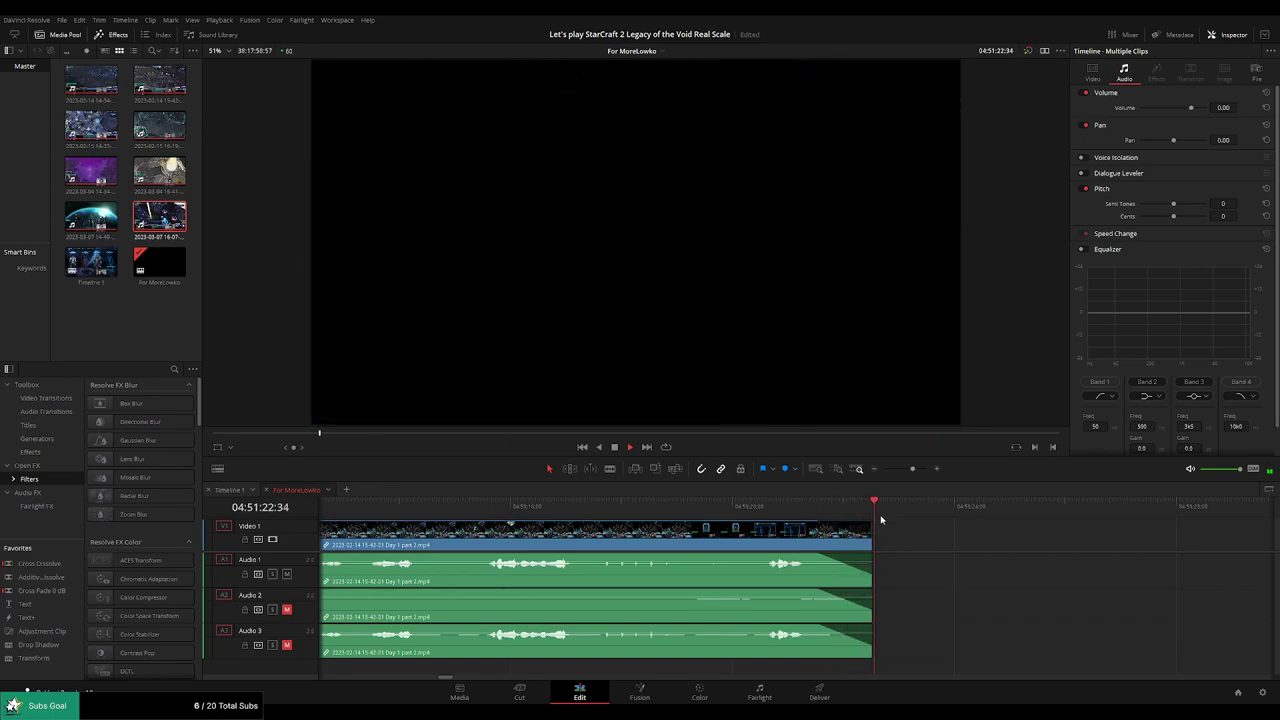
scroll(800, 540, "down", 5)
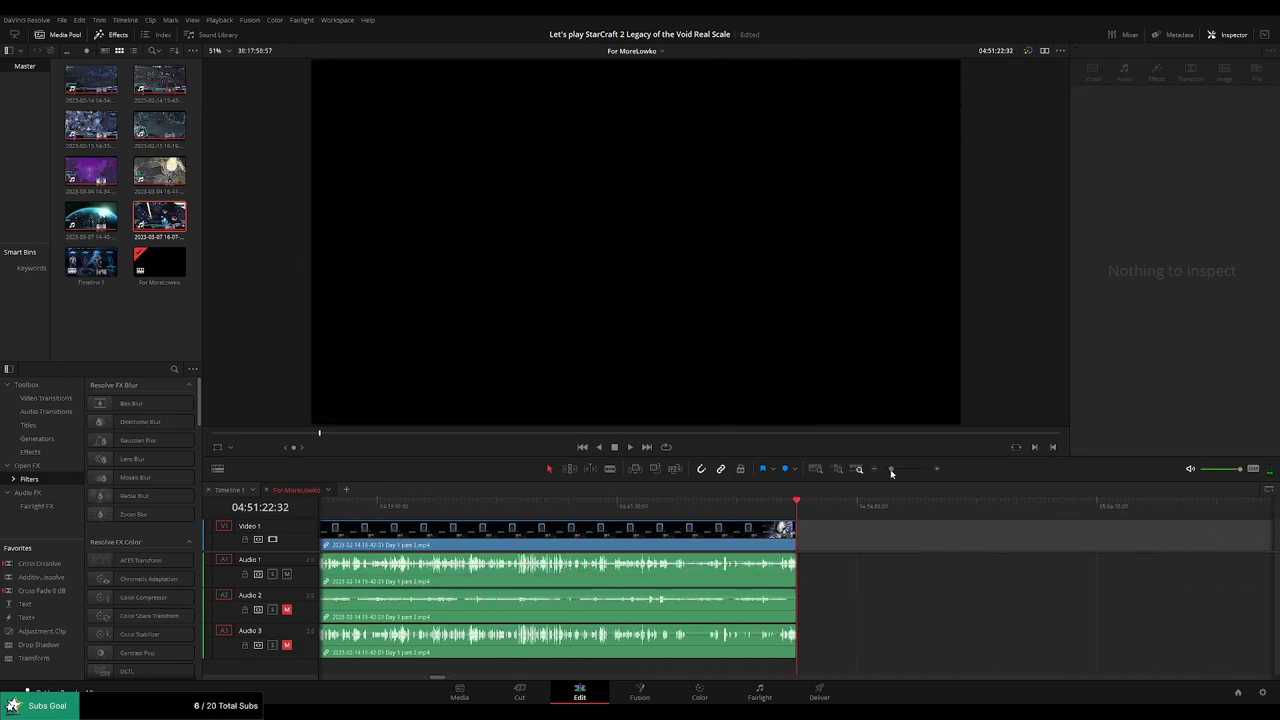
scroll(723, 543, "down", 3)
scroll(531, 529, "down", 2)
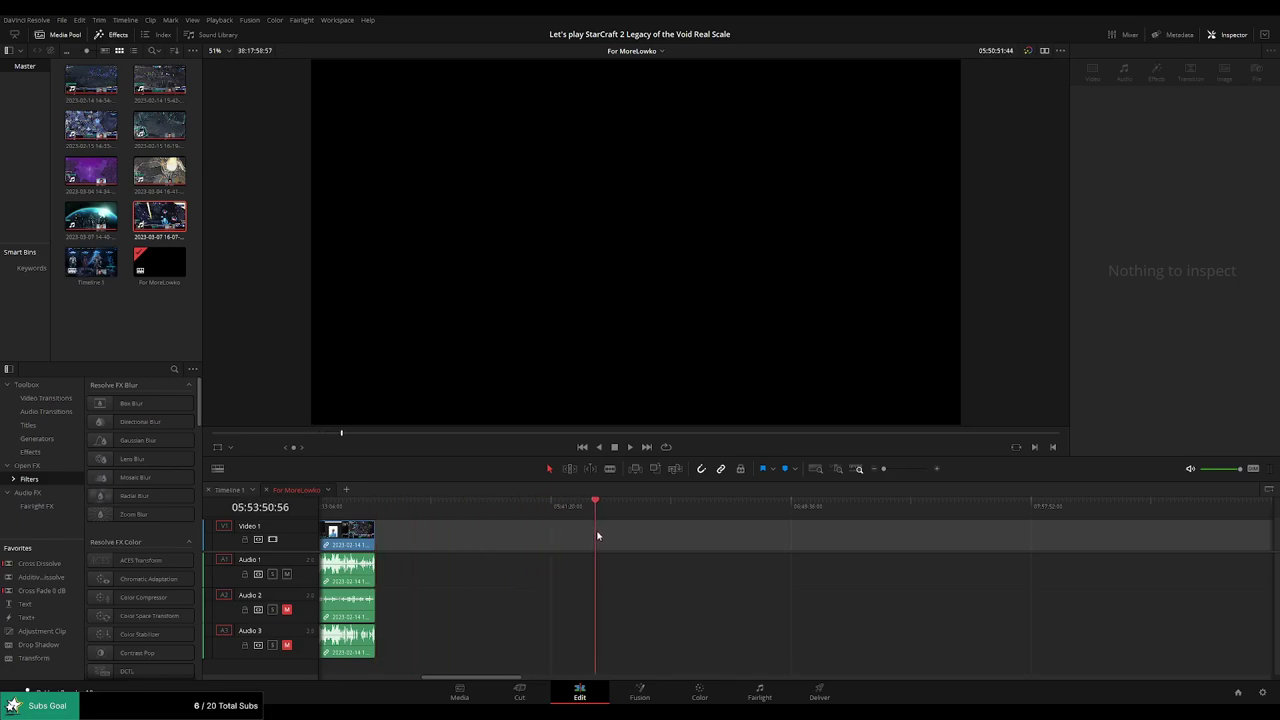
scroll(617, 538, "up", 3)
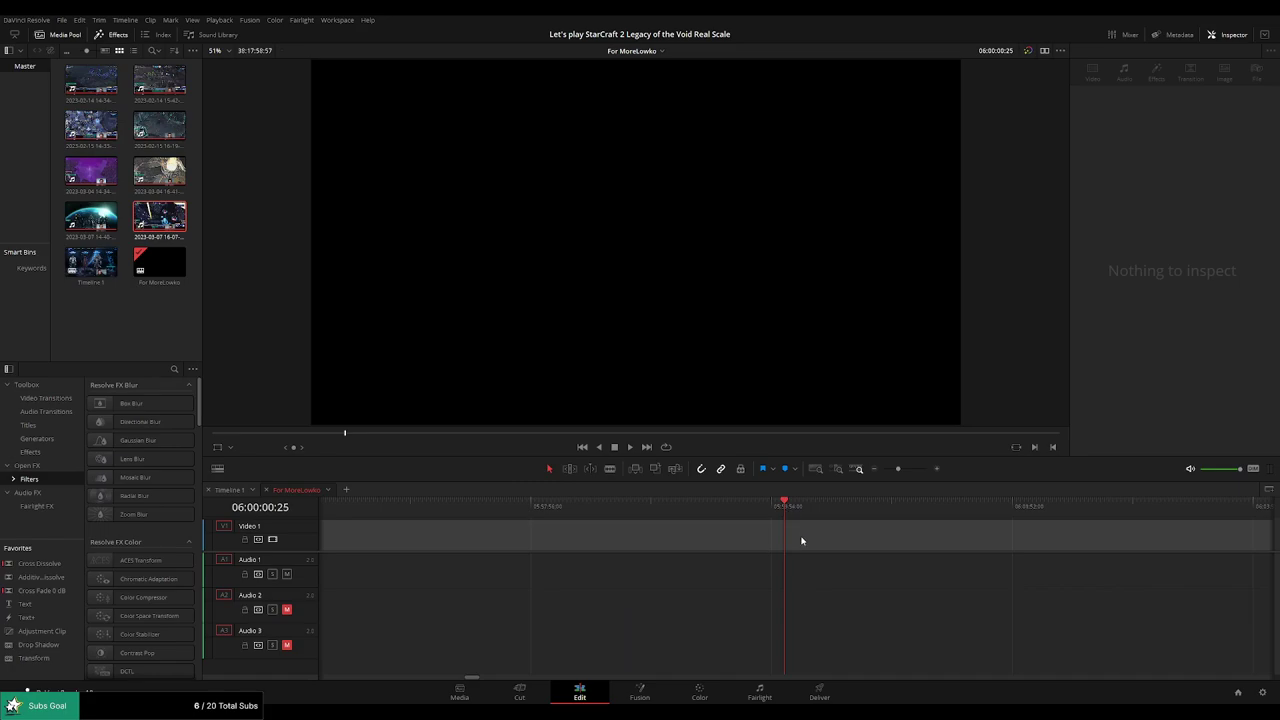
Slide the Day 2 clip left so it starts at 06:00:00:00 and play it.
left_click(873, 470)
scroll(760, 545, "up", 3)
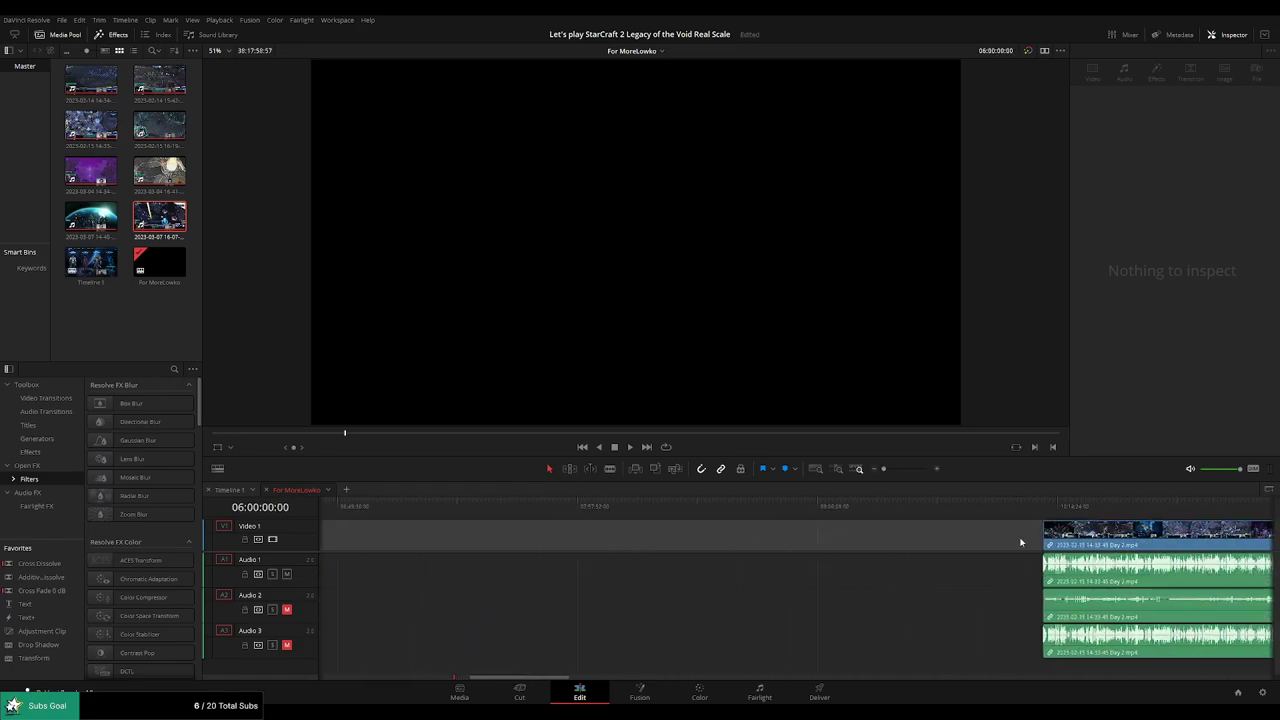
left_click_drag(1050, 540, 520, 545)
left_click(425, 531)
scroll(930, 542, "left", 3)
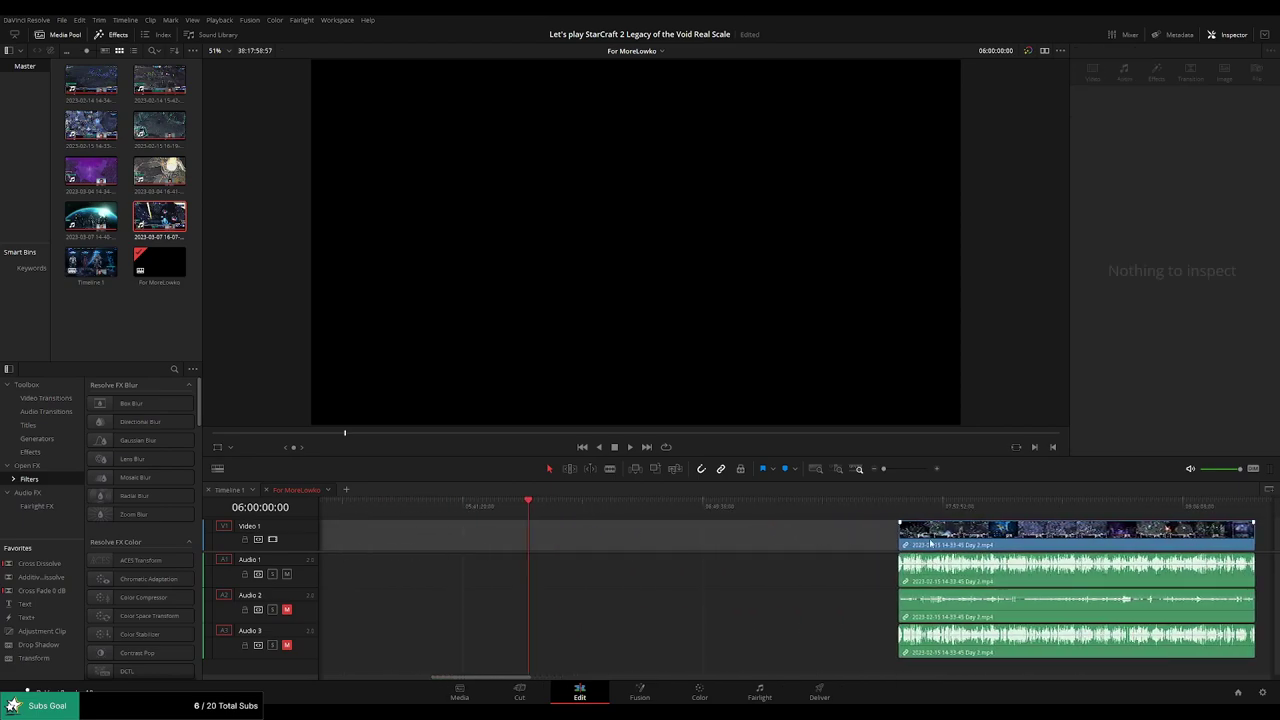
left_click_drag(930, 543, 560, 543)
scroll(780, 543, "left", 3)
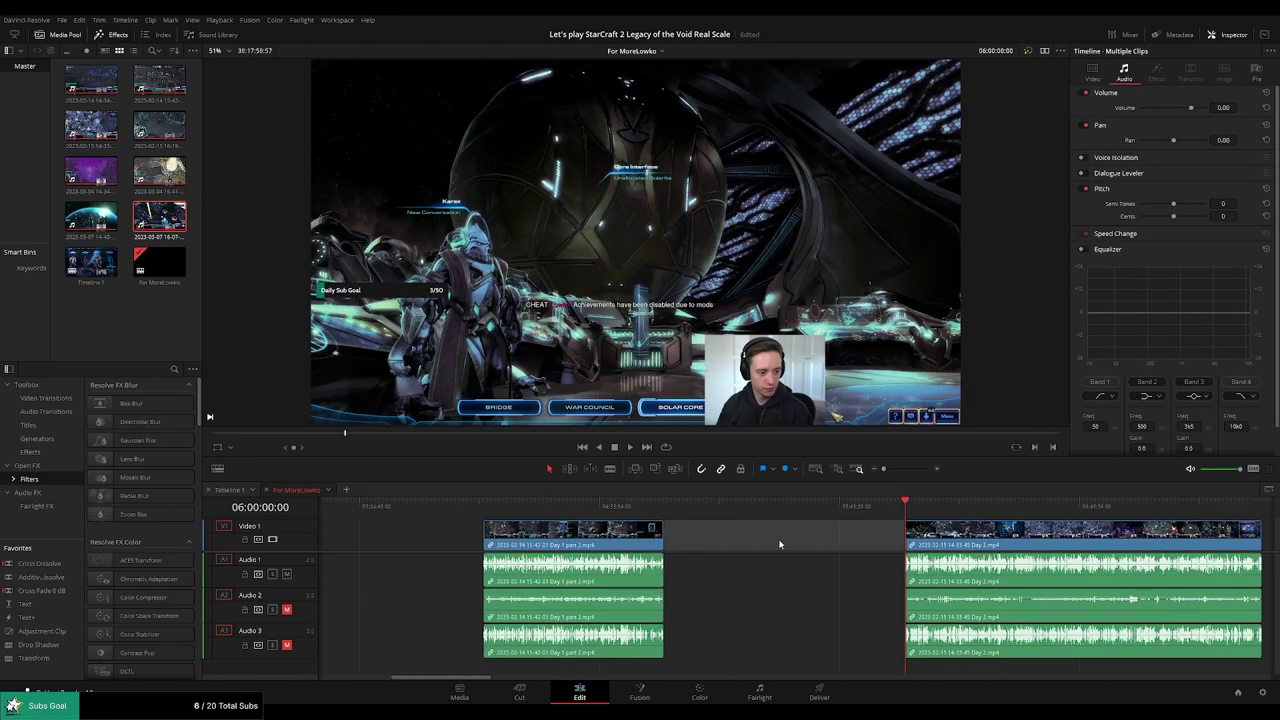
scroll(780, 544, "right", 3)
key("space")
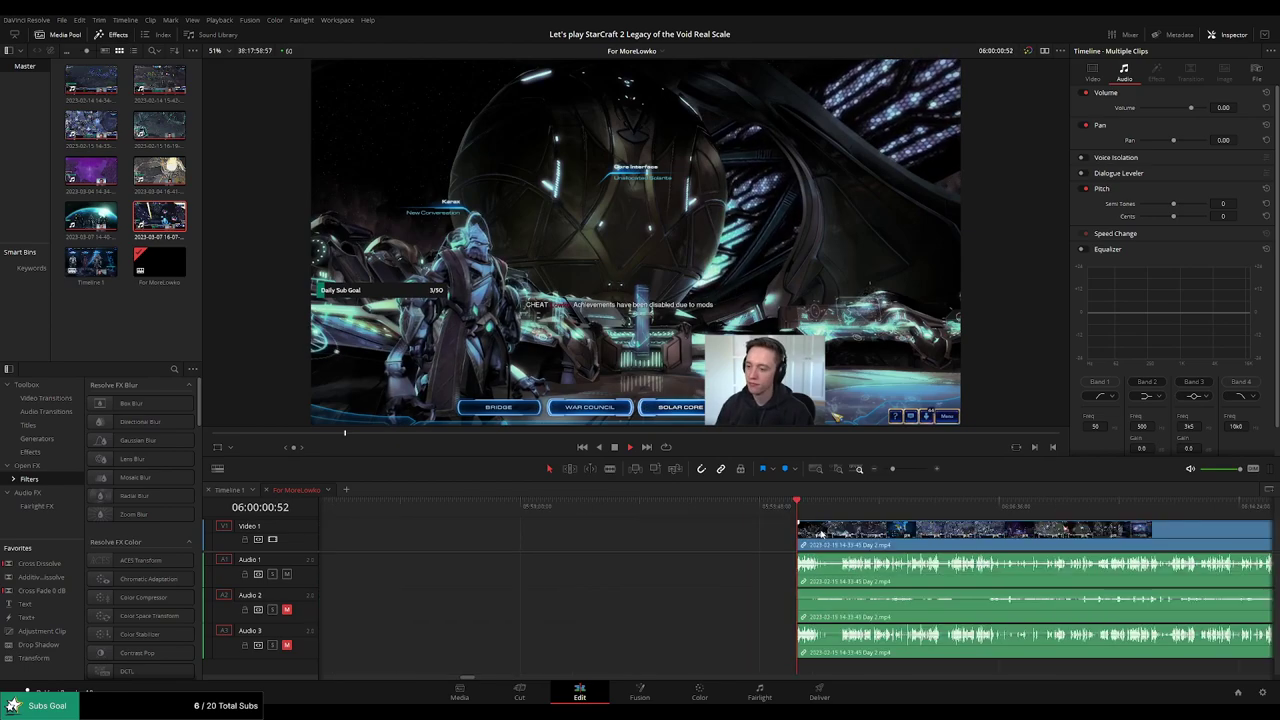
Trim the opening of the first gameplay clip and play the edit from the beginning.
scroll(760, 532, "up", 3)
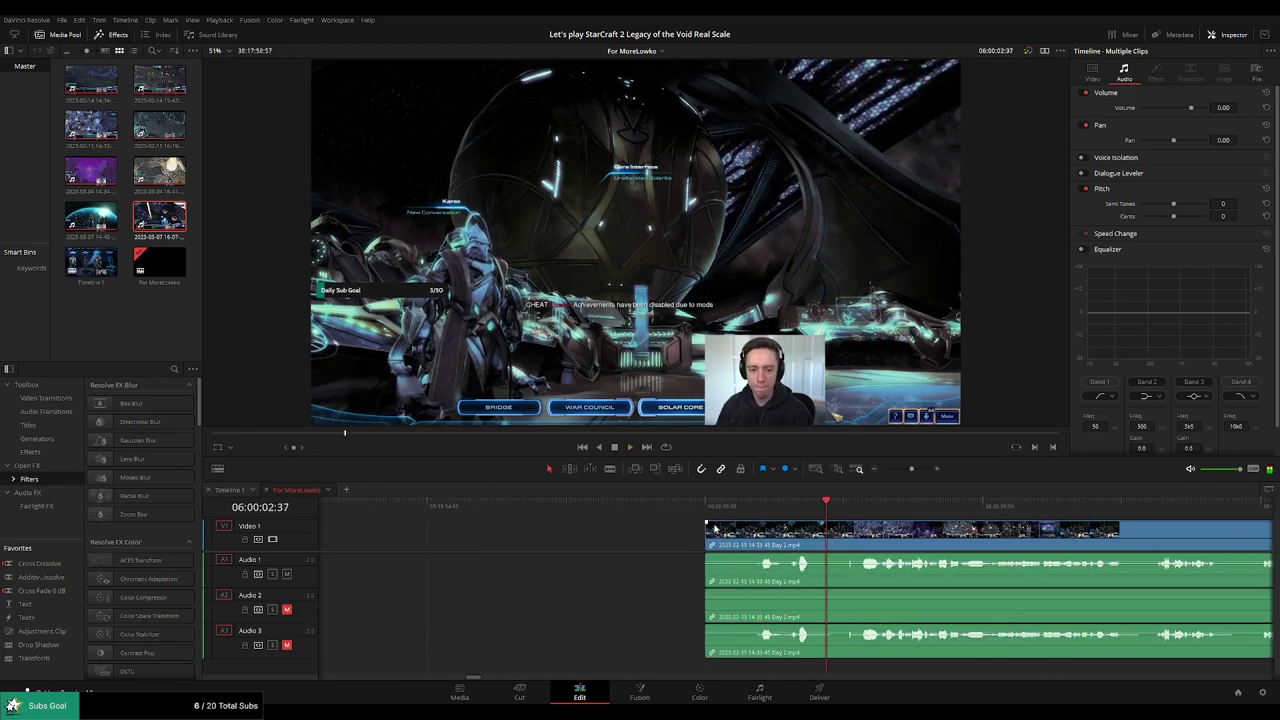
left_click_drag(714, 530, 766, 534)
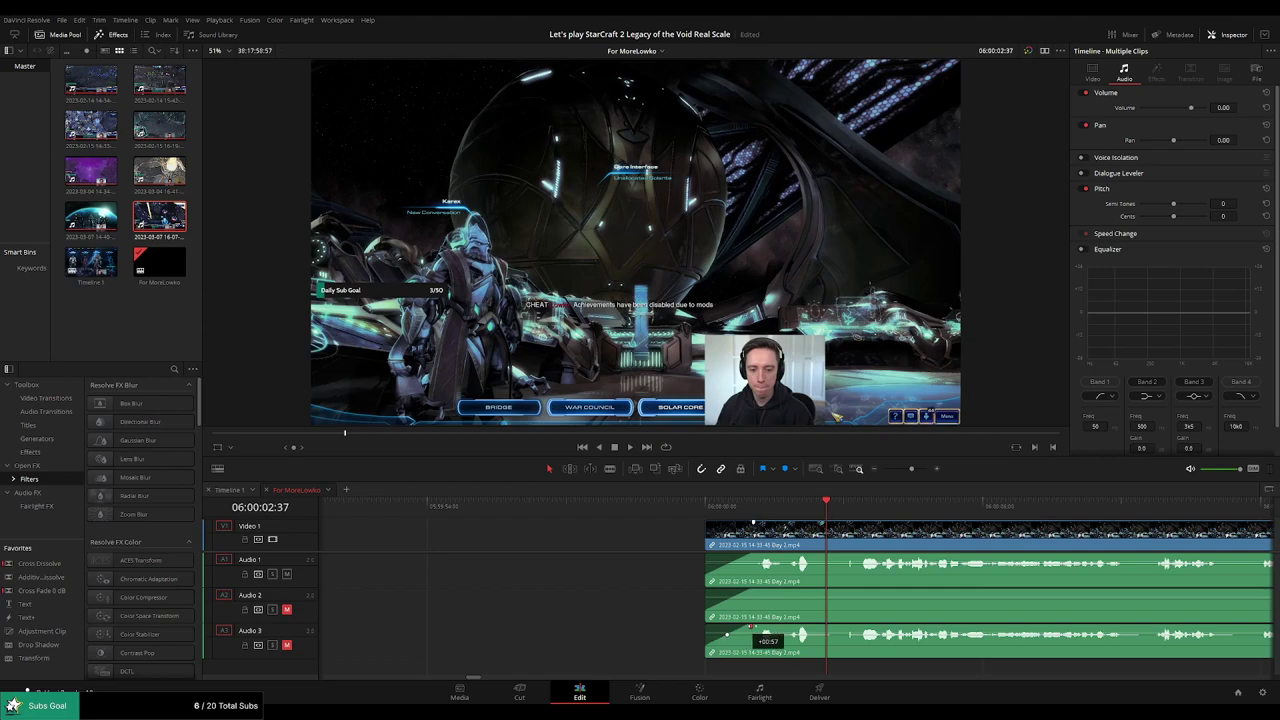
key("Home")
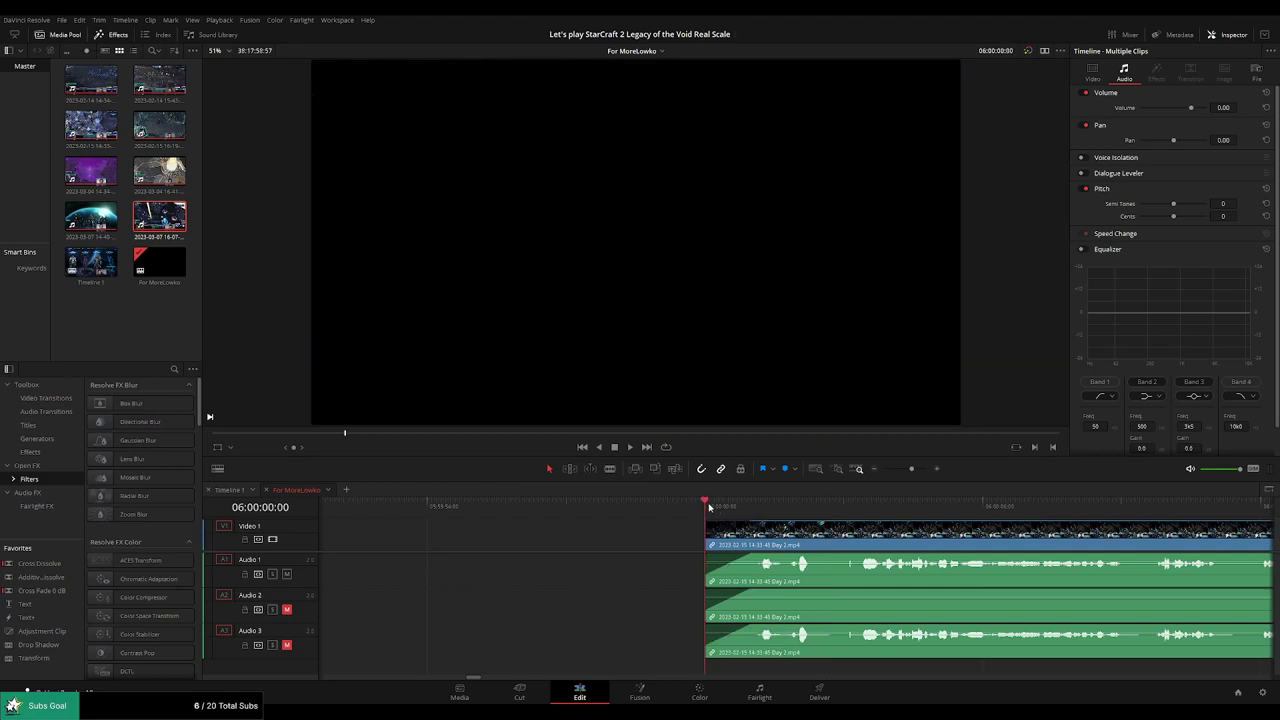
key("space")
Scrub through the Day 2 footage looking for a cut point.
scroll(895, 549, "right", 1)
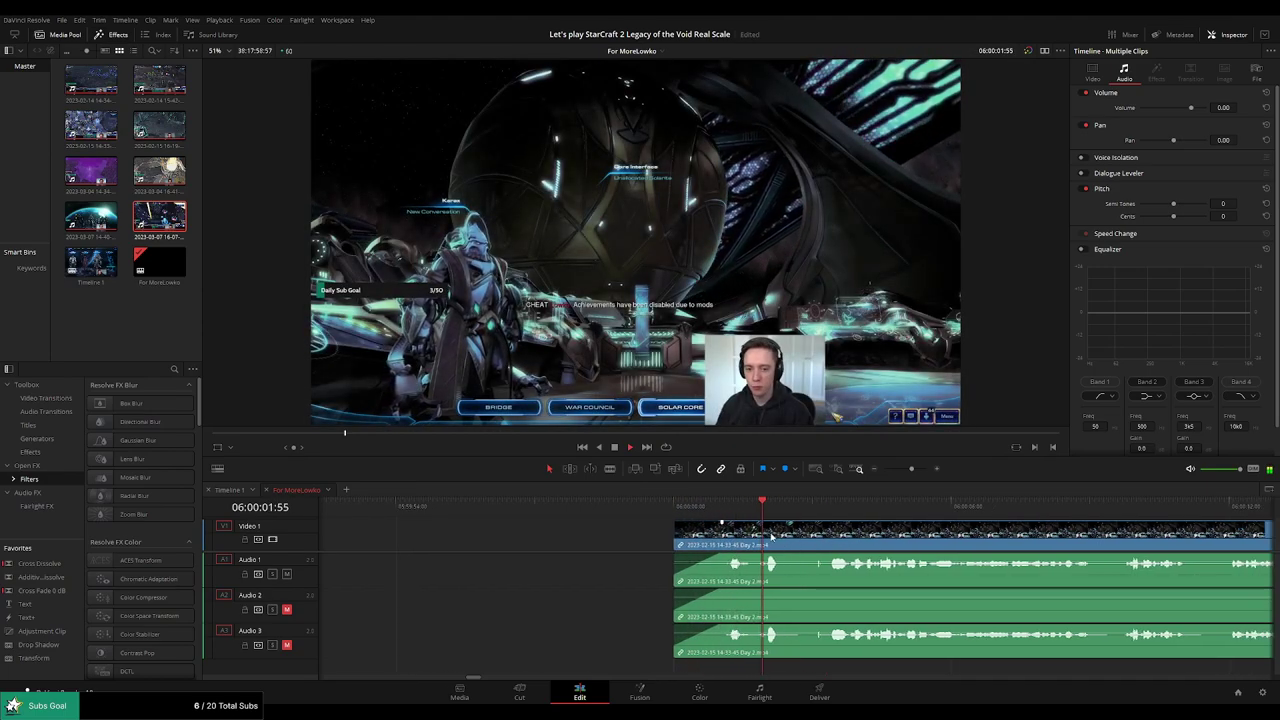
scroll(800, 540, "right", 5)
scroll(656, 534, "right", 3)
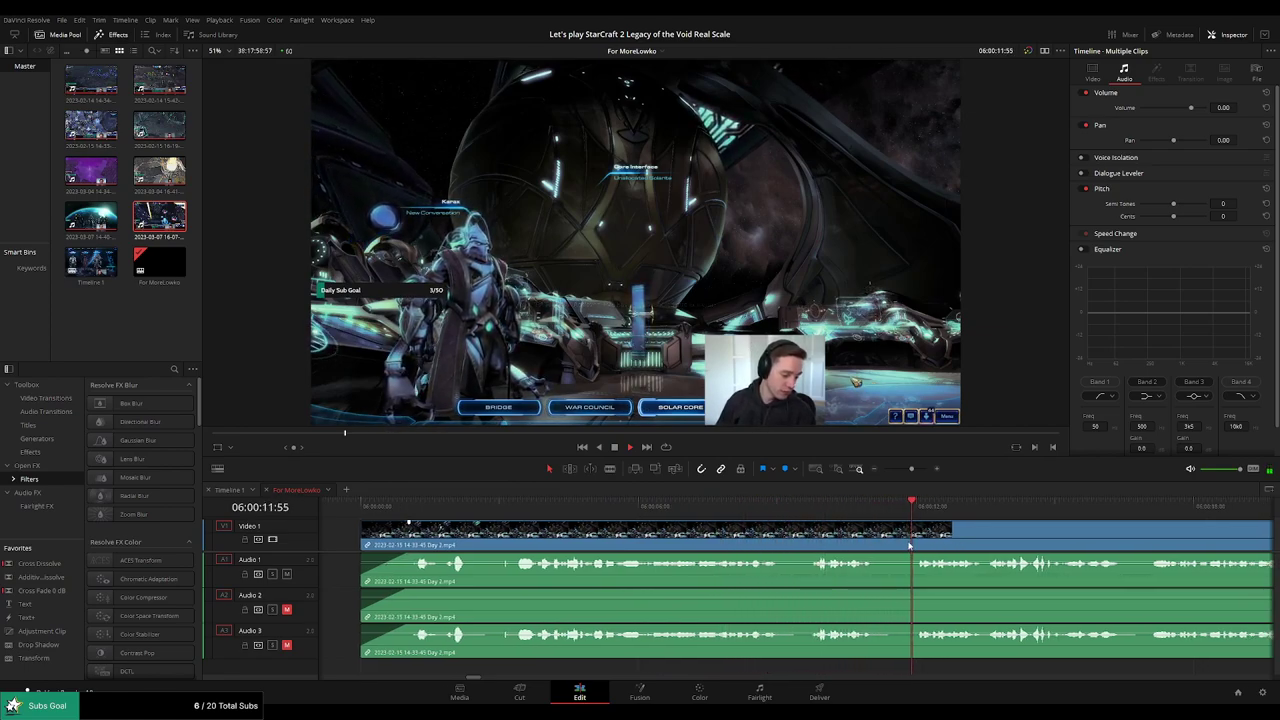
scroll(870, 540, "down", 2)
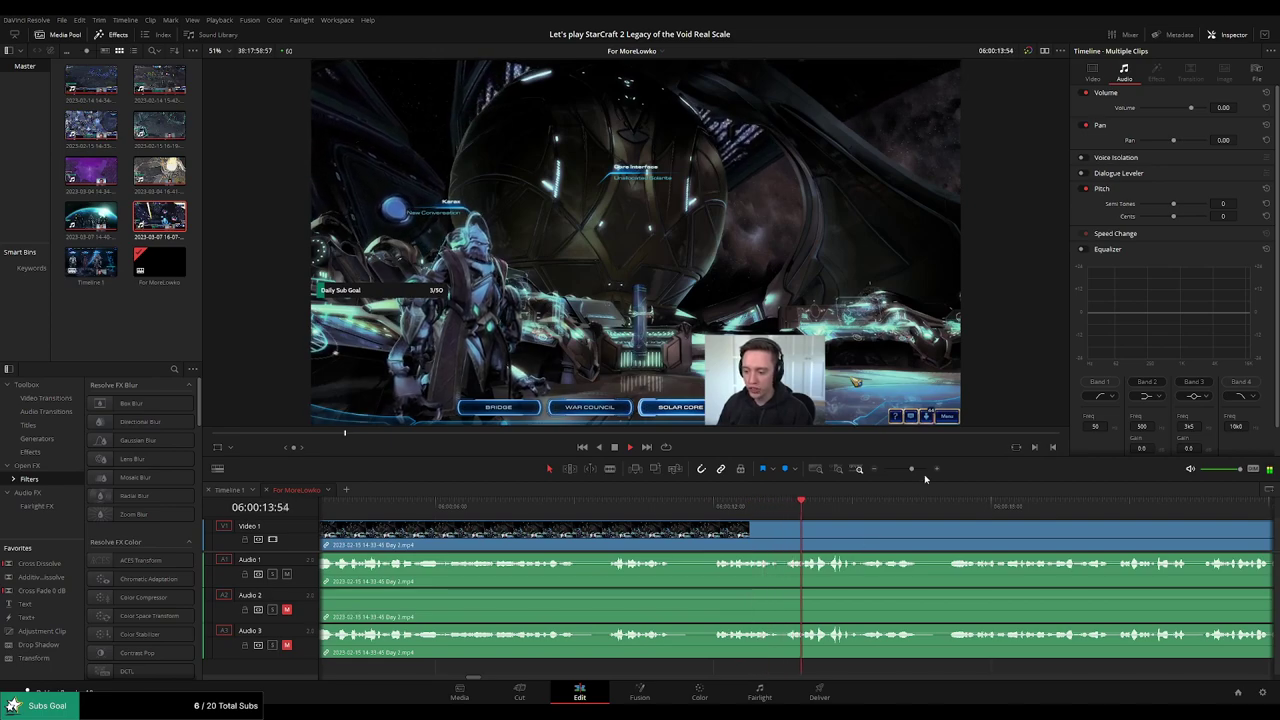
scroll(870, 532, "down", 2)
scroll(885, 526, "down", 2)
scroll(893, 522, "up", 2)
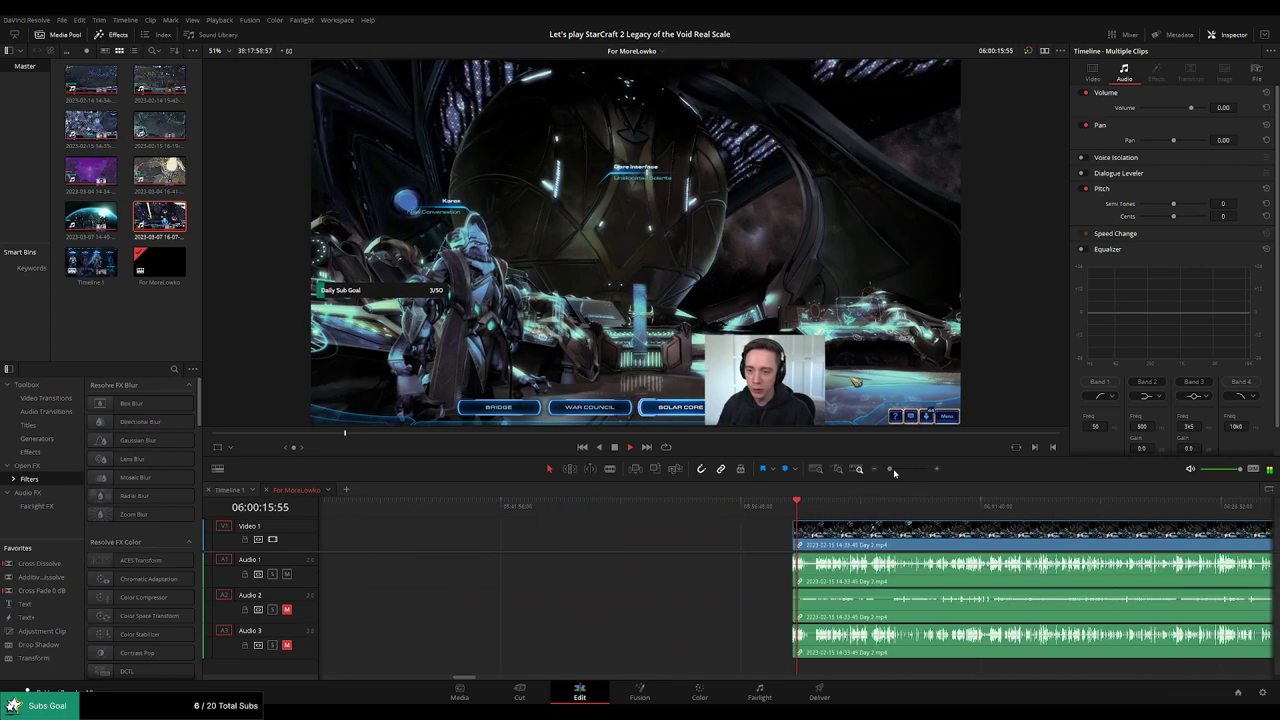
scroll(893, 522, "up", 2)
left_click(894, 507)
left_click_drag(894, 509, 1026, 507)
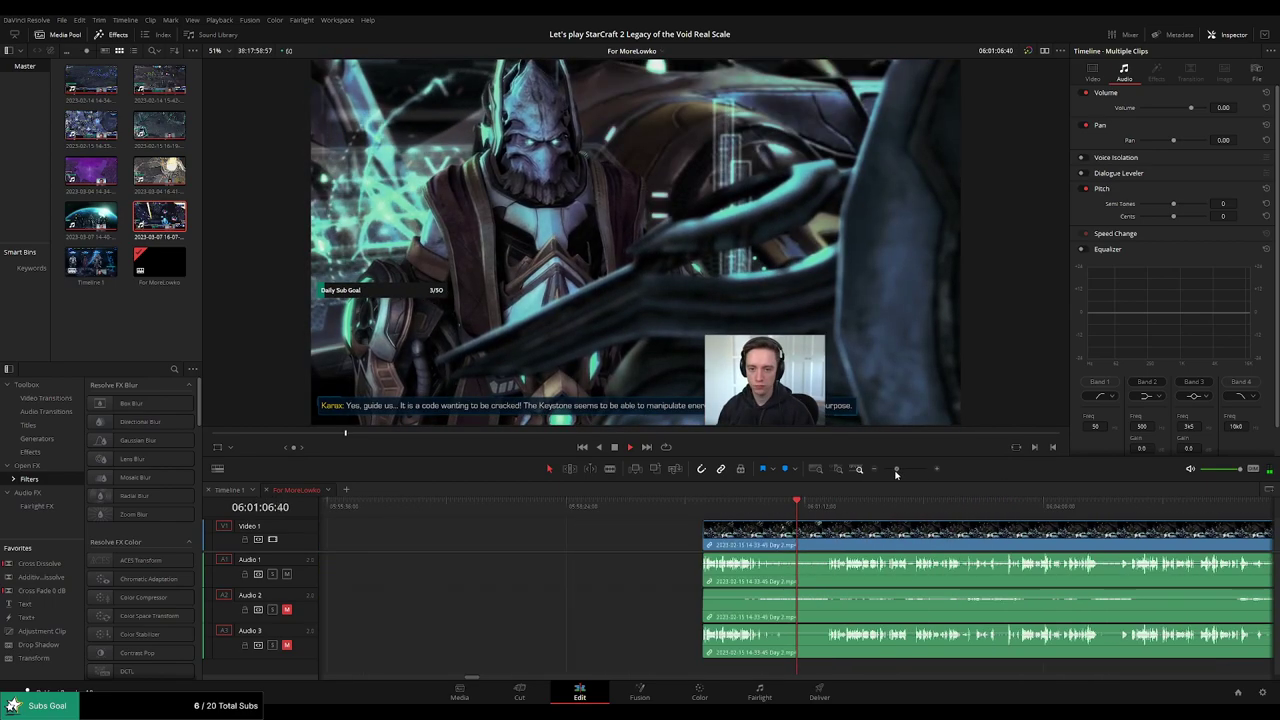
Skip ahead, play the footage, and settle the playhead on the cut point near 06:51:58.
scroll(700, 530, "down", 2)
scroll(620, 520, "up", 1)
scroll(620, 515, "up", 2)
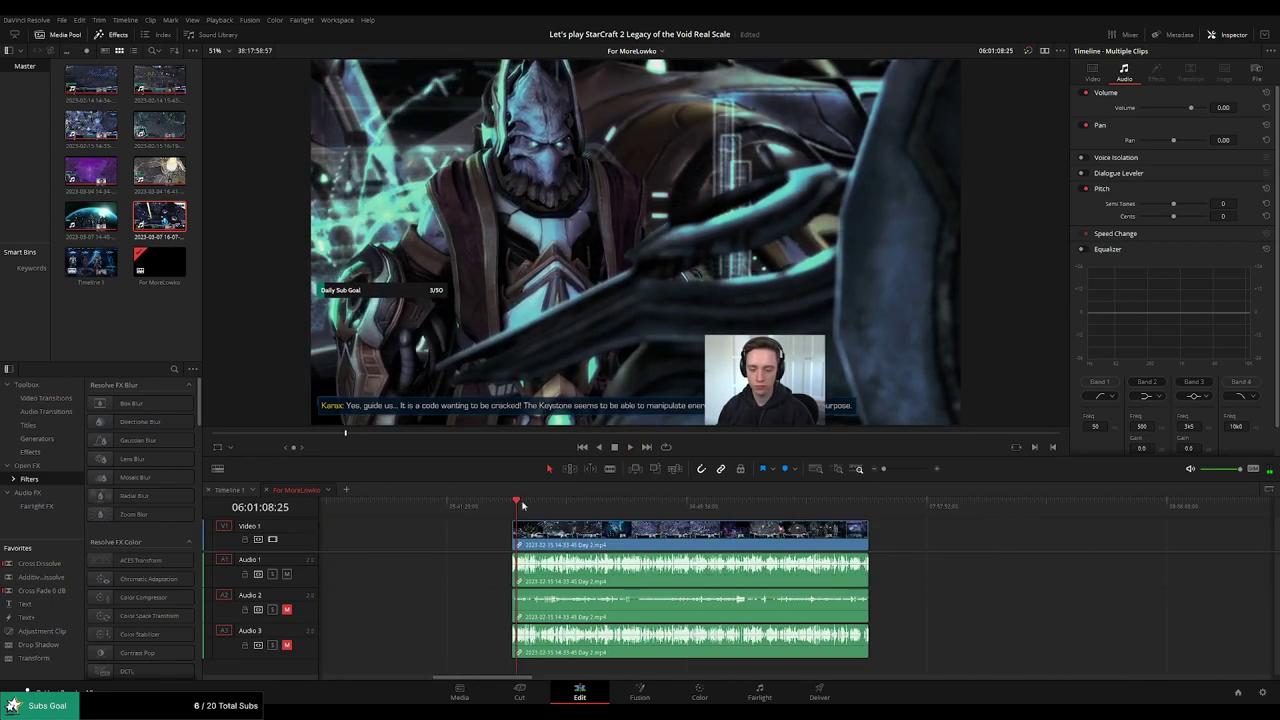
mouse_move(516, 506)
left_mouse_down()
mouse_move(673, 523)
mouse_move(697, 538)
left_mouse_up()
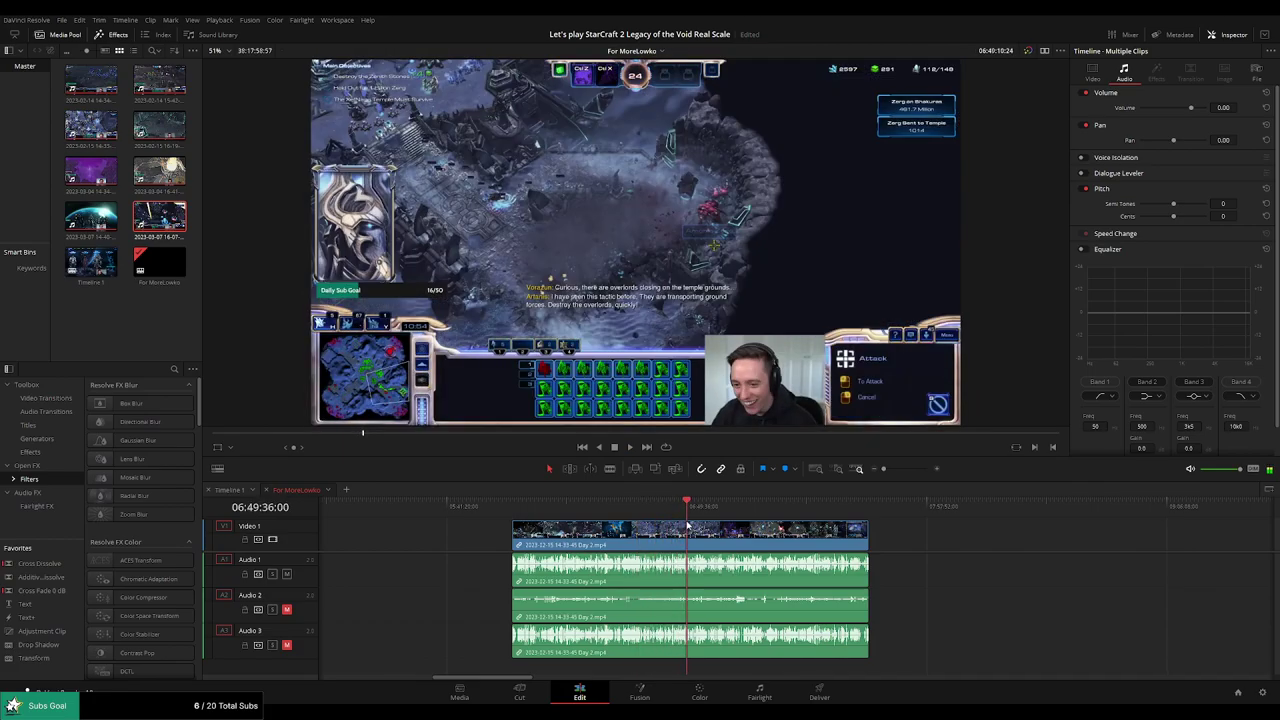
key("space")
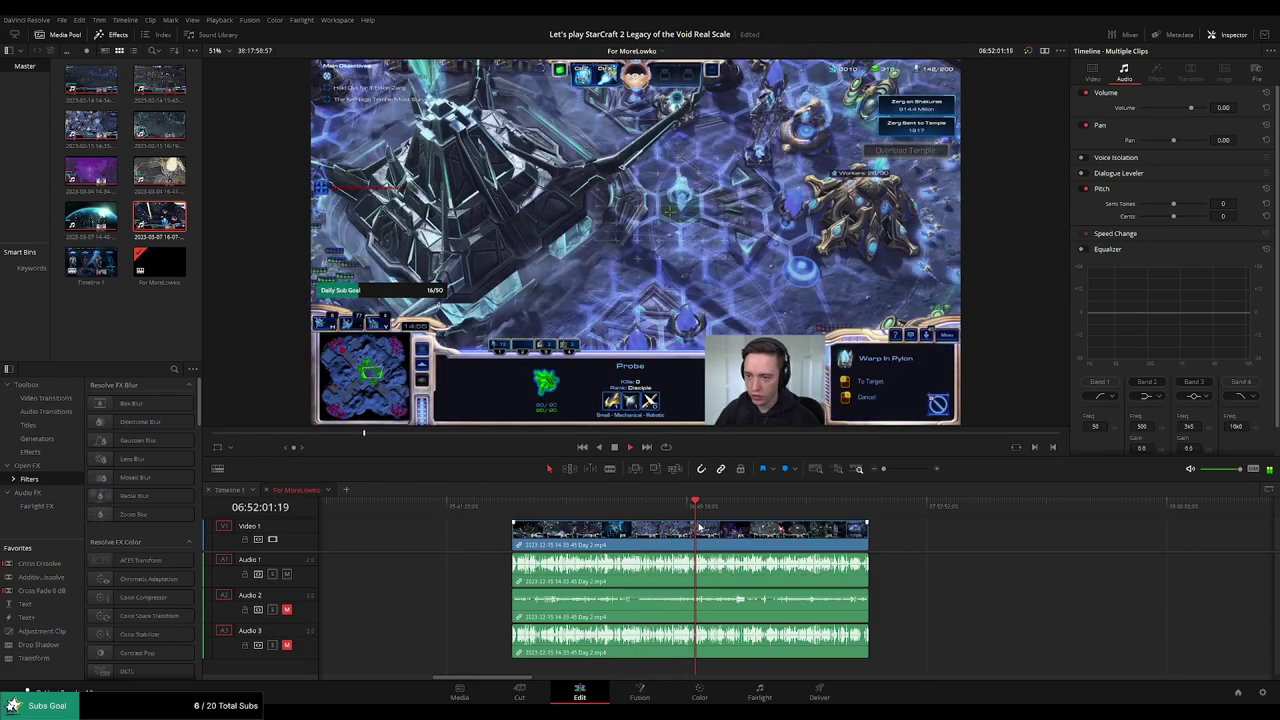
scroll(845, 530, "up", 3)
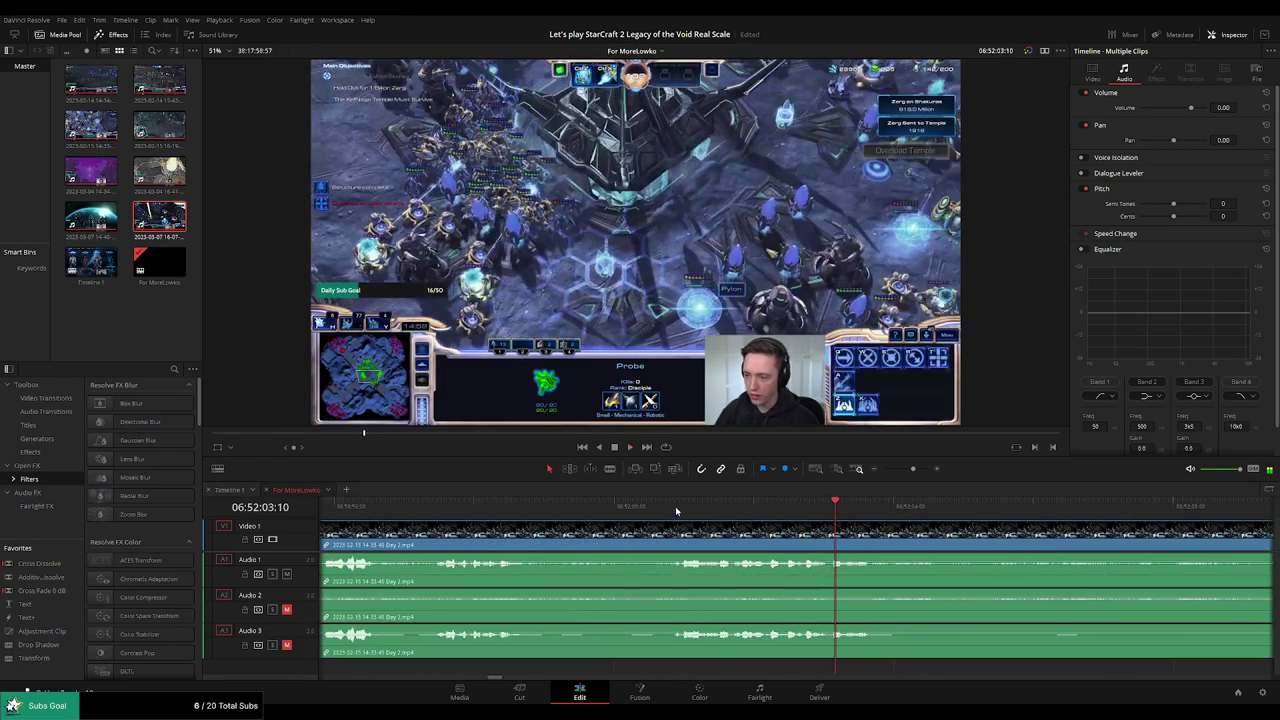
mouse_move(680, 509)
left_mouse_down()
mouse_move(861, 509)
mouse_move(799, 512)
left_mouse_up()
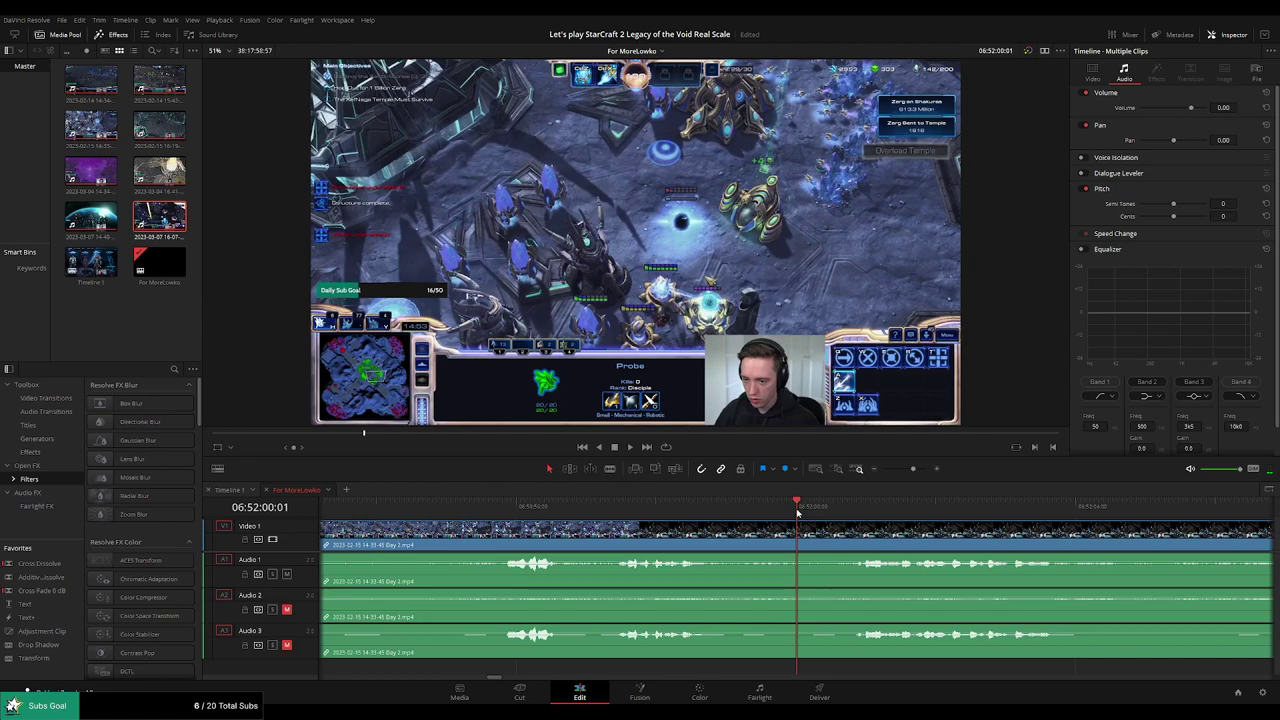
Split the clip near 06:51:58, trim the unwanted footage, and fade in Audio 1 and Audio 3.
key("ctrl+backslash")
mouse_move(799, 532)
left_mouse_down()
mouse_move(850, 526)
mouse_move(760, 524)
left_mouse_up()
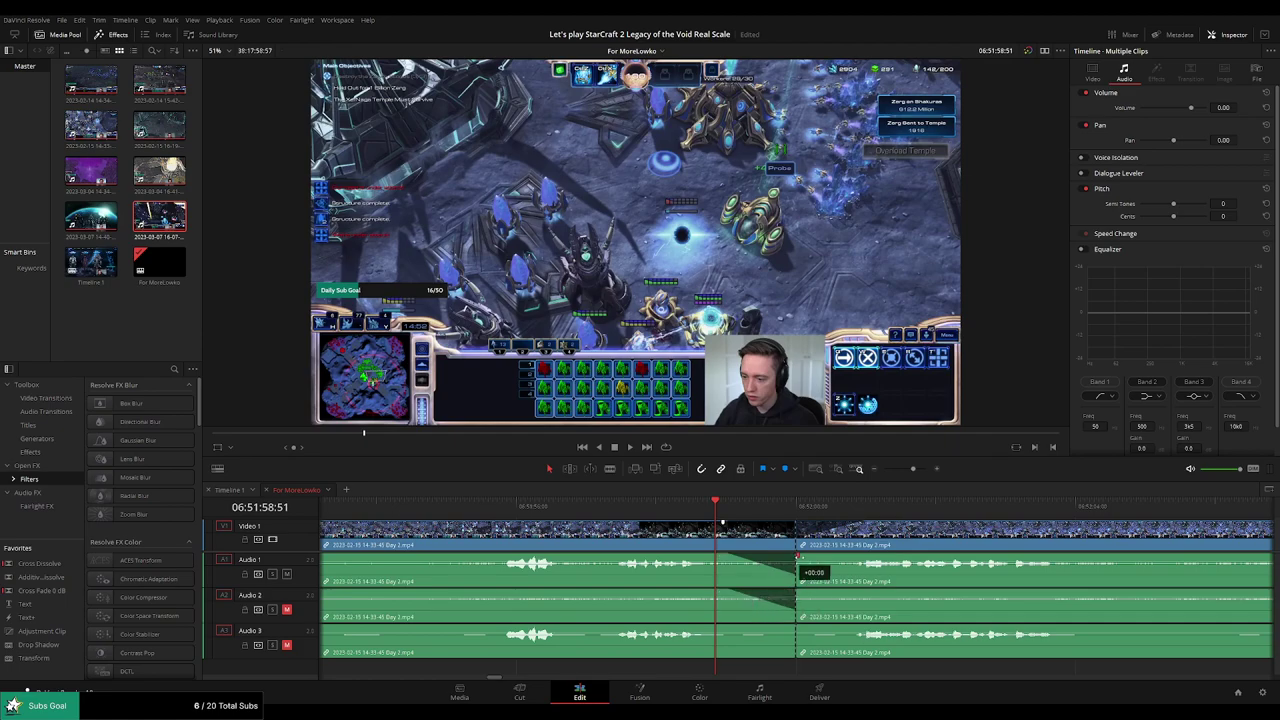
mouse_move(798, 557)
left_mouse_down()
mouse_move(852, 560)
mouse_move(869, 592)
left_mouse_up()
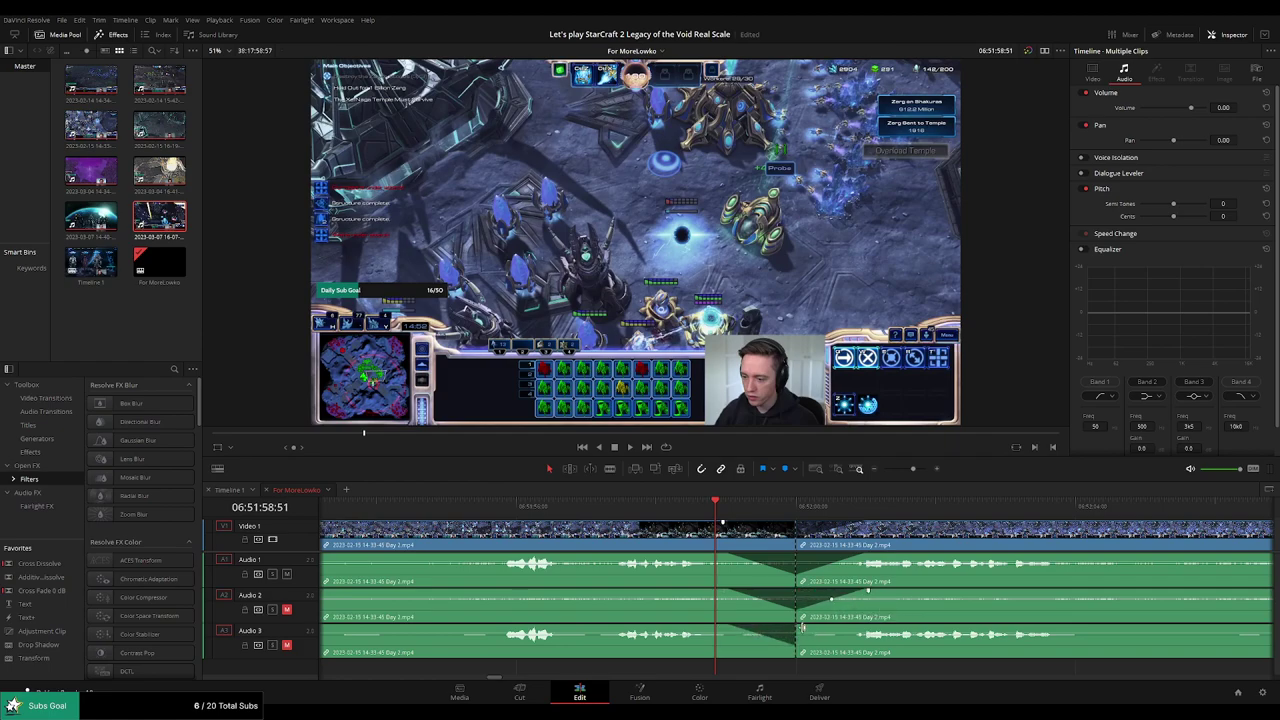
left_click_drag(801, 627, 866, 629)
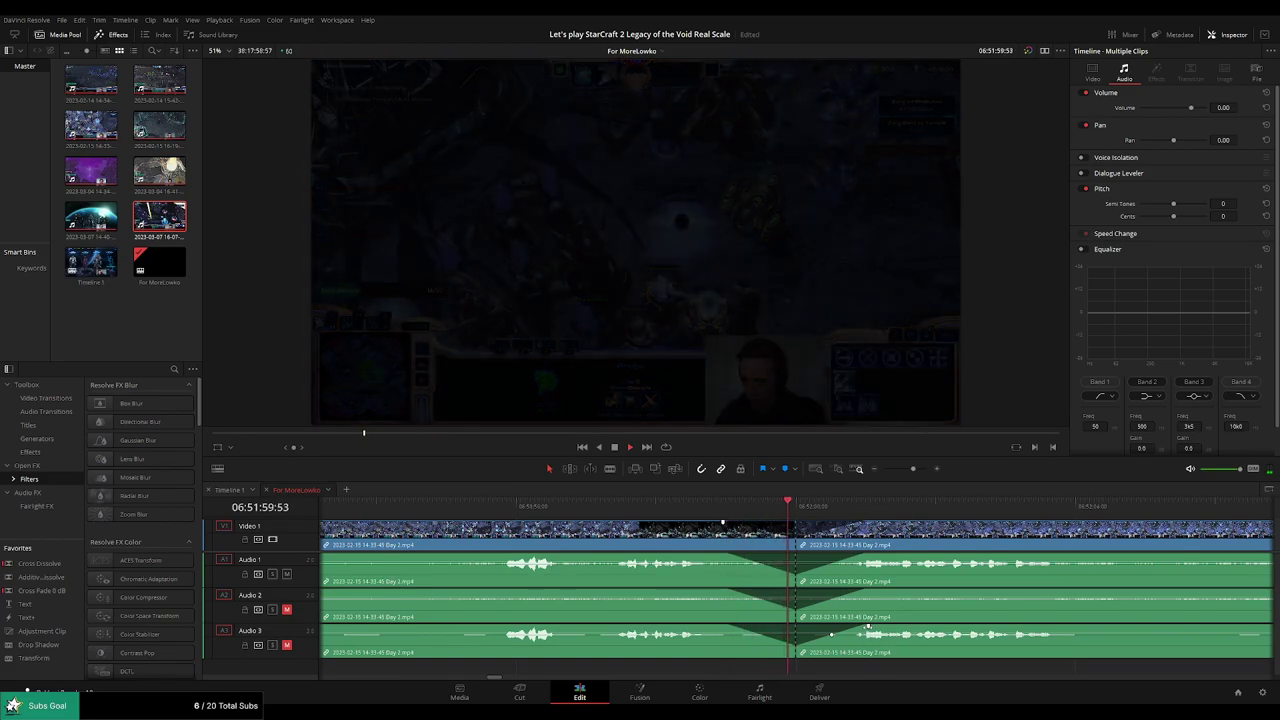
left_click_drag(913, 469, 903, 469)
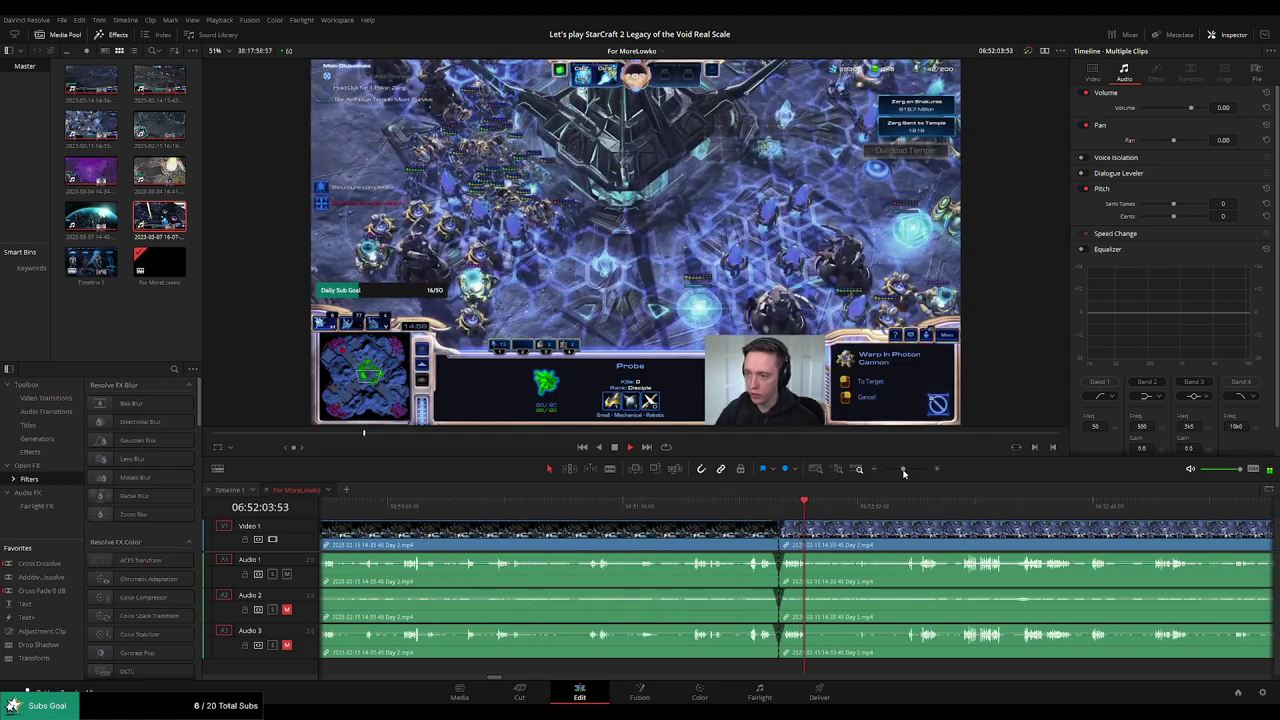
left_click_drag(903, 469, 883, 469)
Undo the last change and move the Day 2 part 2 clip closer to the first clip.
left_click(478, 506)
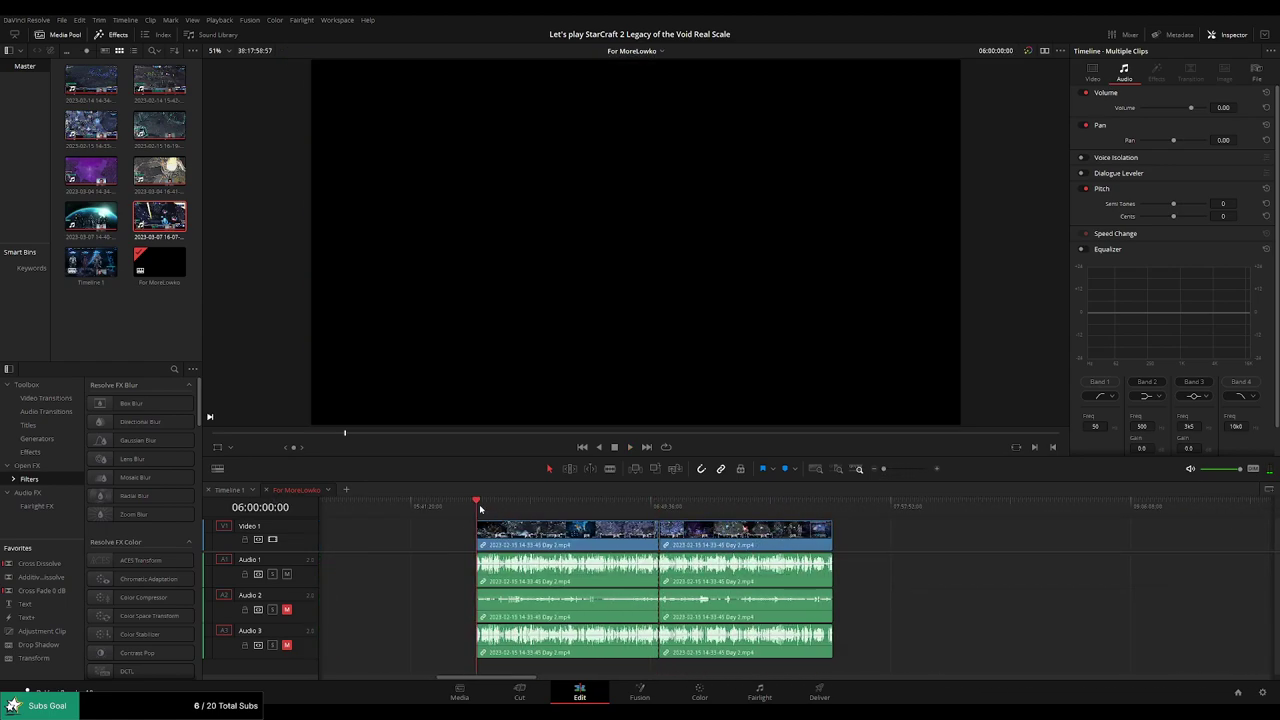
scroll(650, 535, "right", 3)
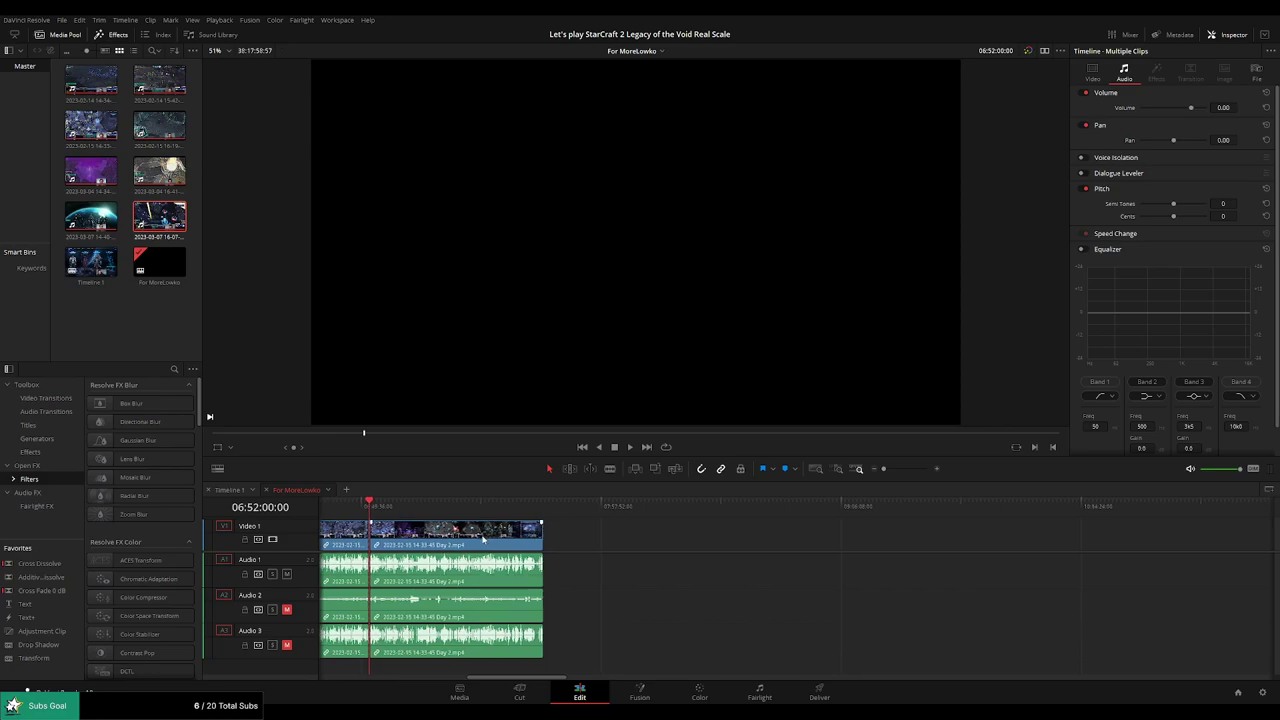
key("ctrl+z")
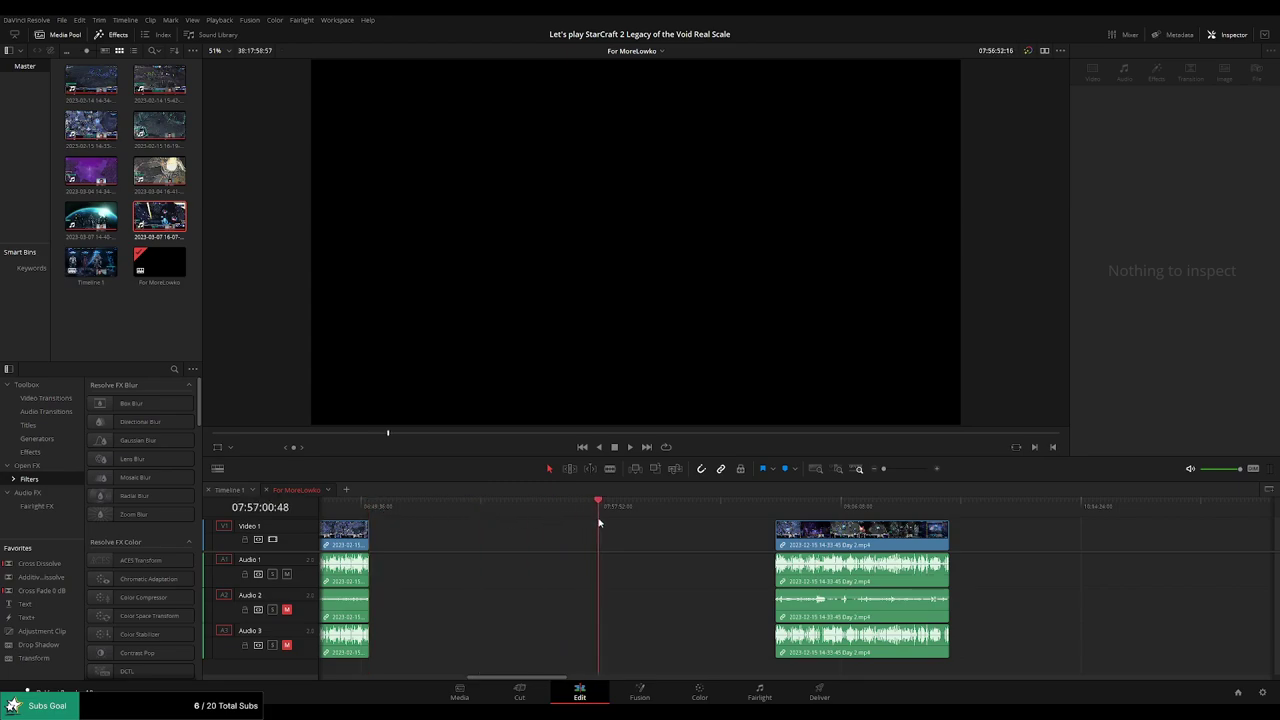
scroll(776, 541, "up", 3)
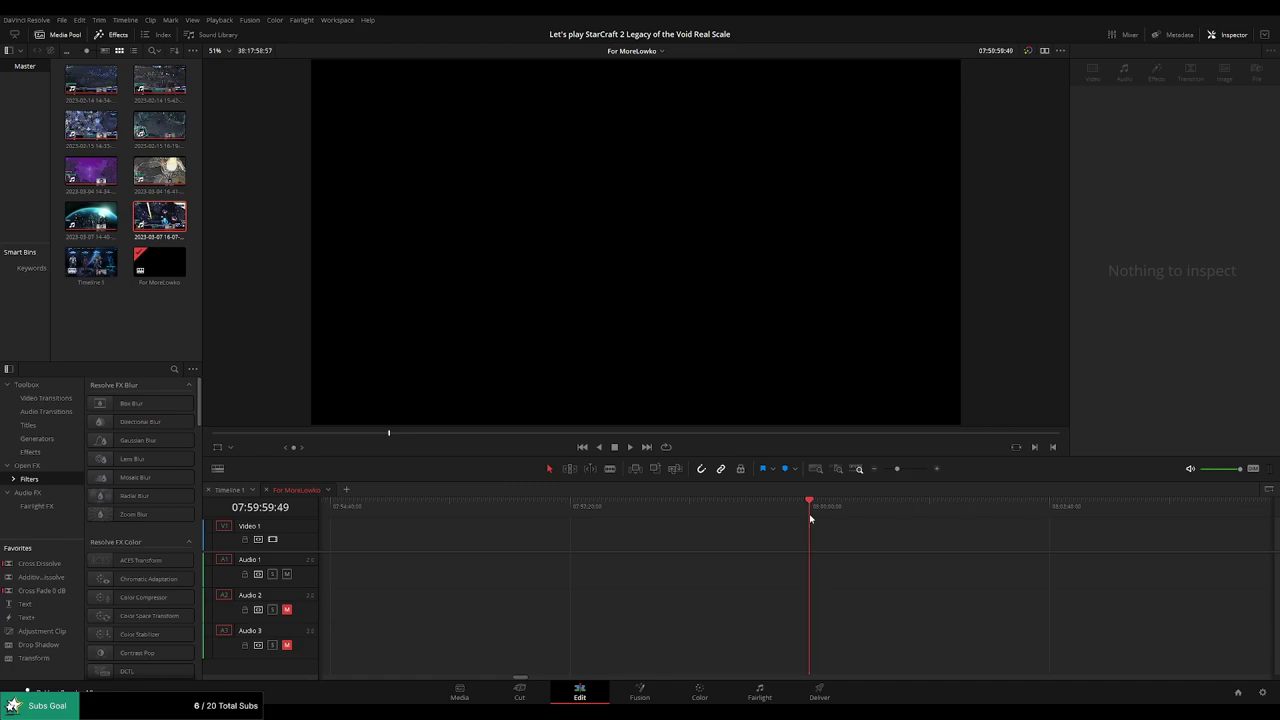
left_click(874, 469)
left_click_drag(1038, 545, 872, 545)
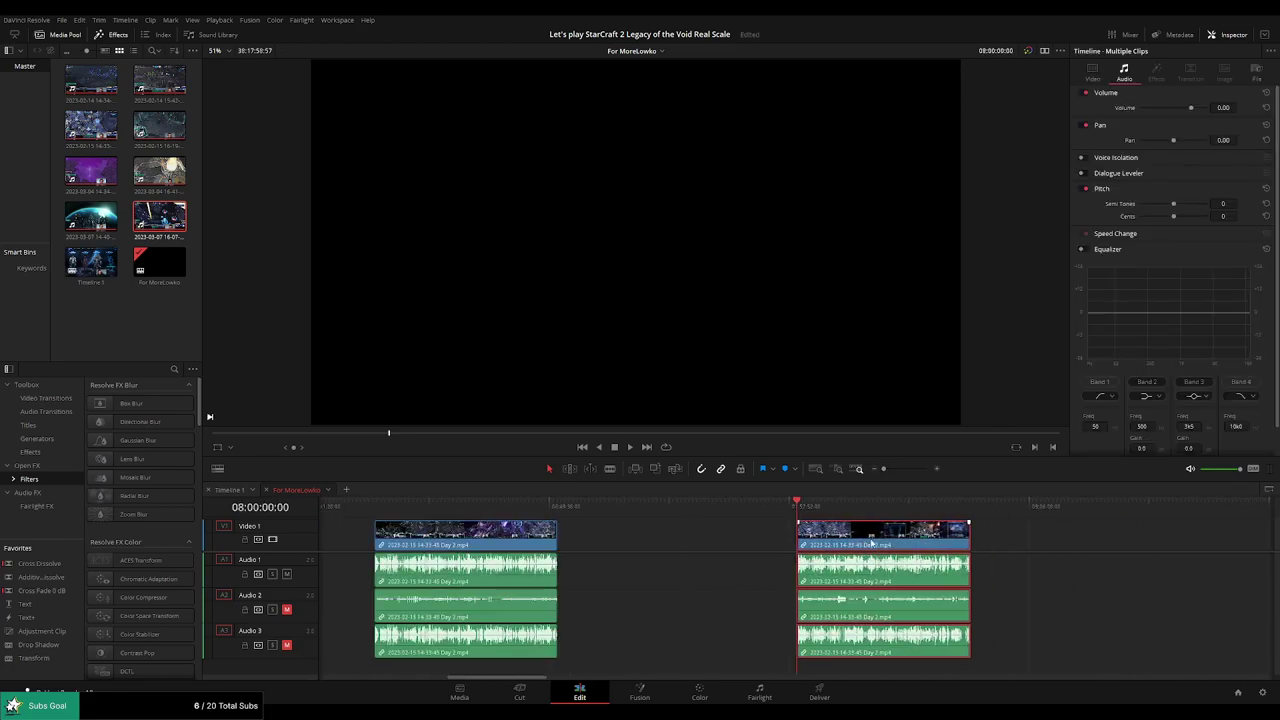
left_click(1089, 549)
scroll(815, 537, "right", 5)
Save the project and delete the gap so Day 2 part 2 starts at 08:49:34:44.
left_click(700, 500)
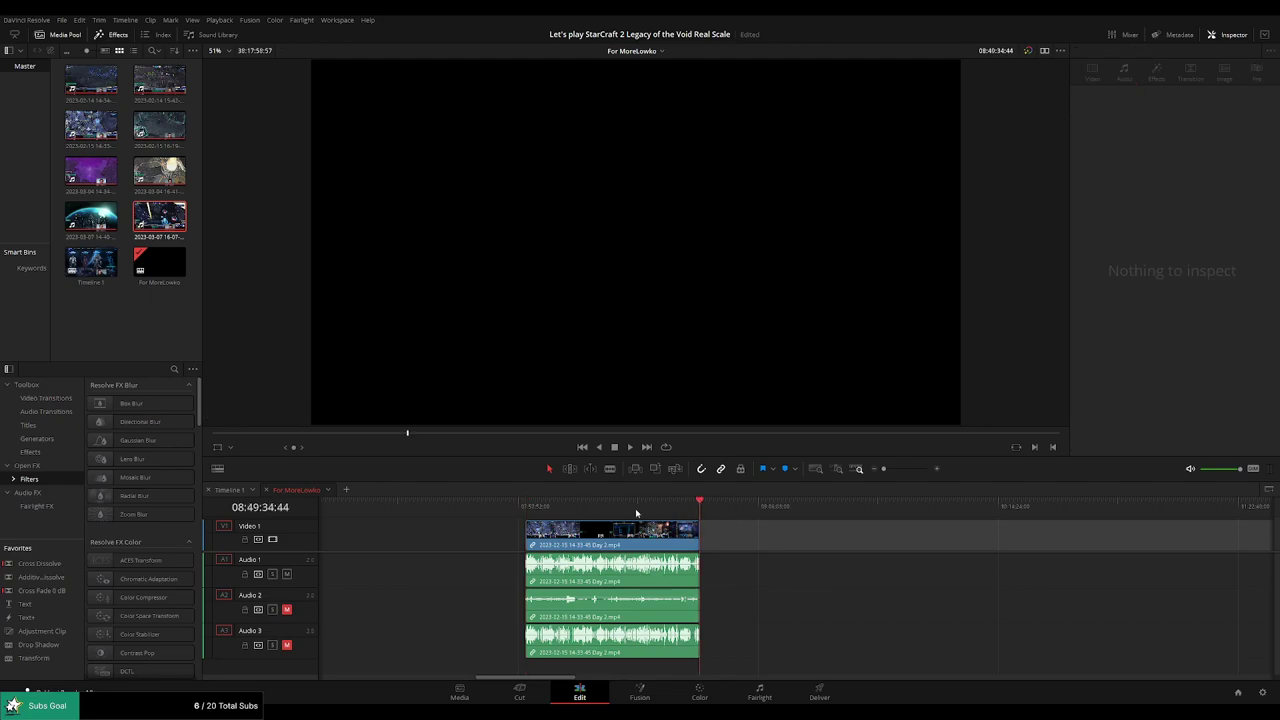
key("ctrl+s")
key("Delete")
key("ctrl+equal")
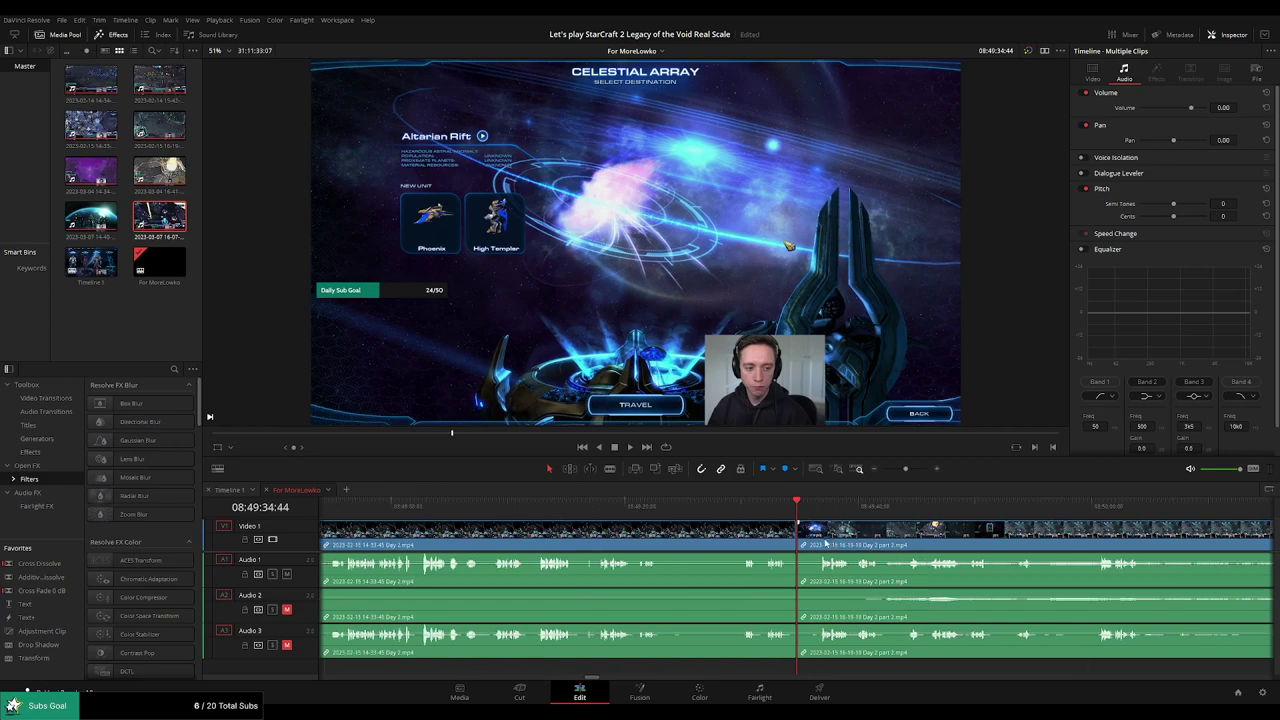
Play across the 08:49:34:44 join and skip ahead through the Day 2 part 2 footage.
left_click(774, 500)
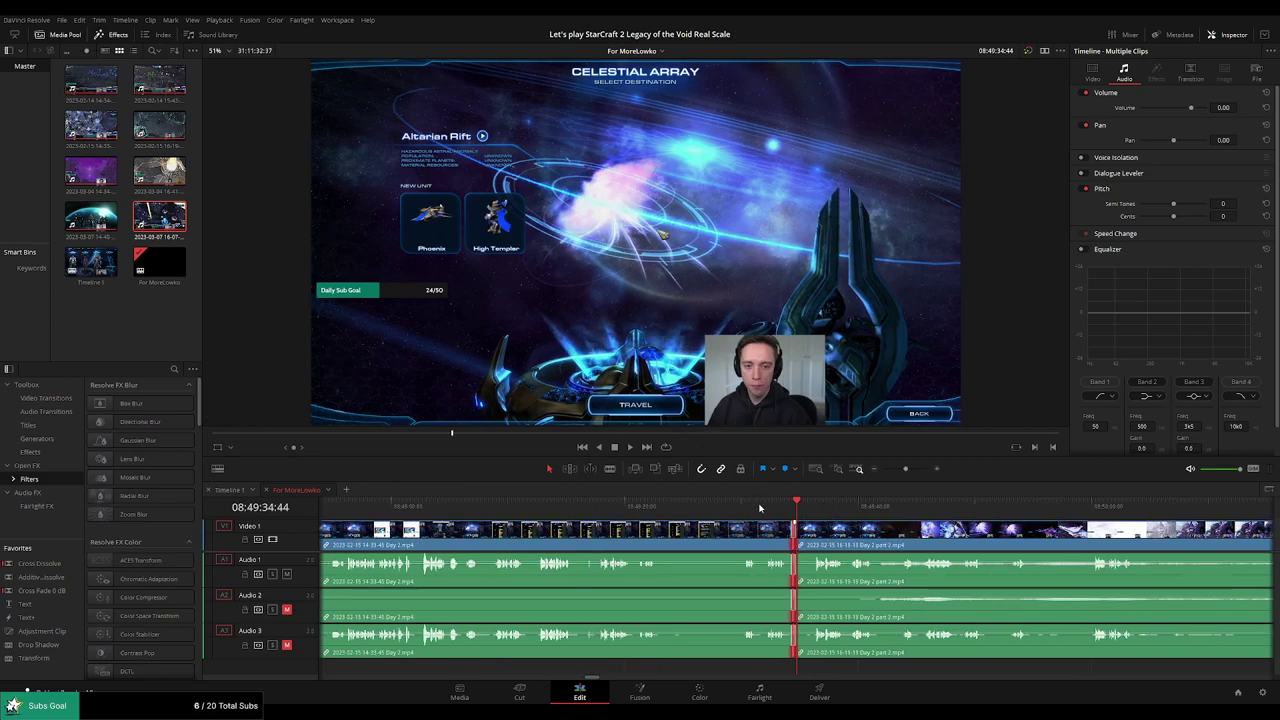
key("space")
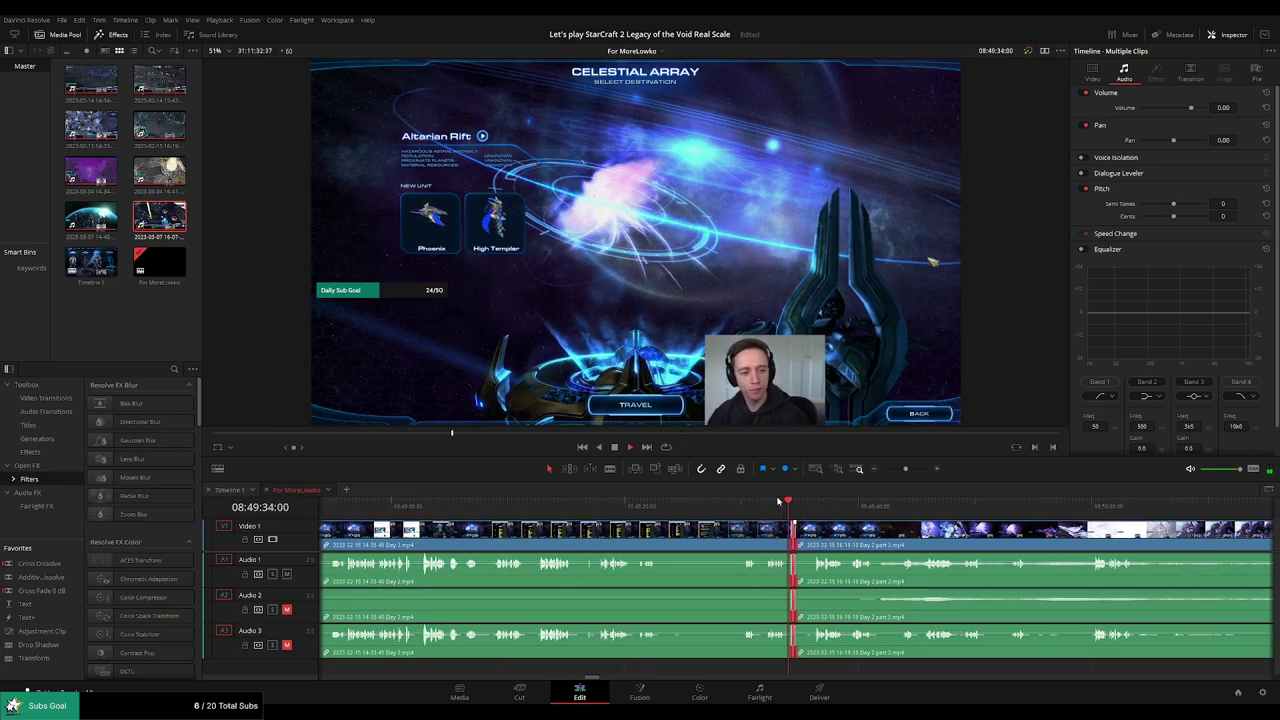
scroll(868, 532, "right", 3)
left_click(814, 508)
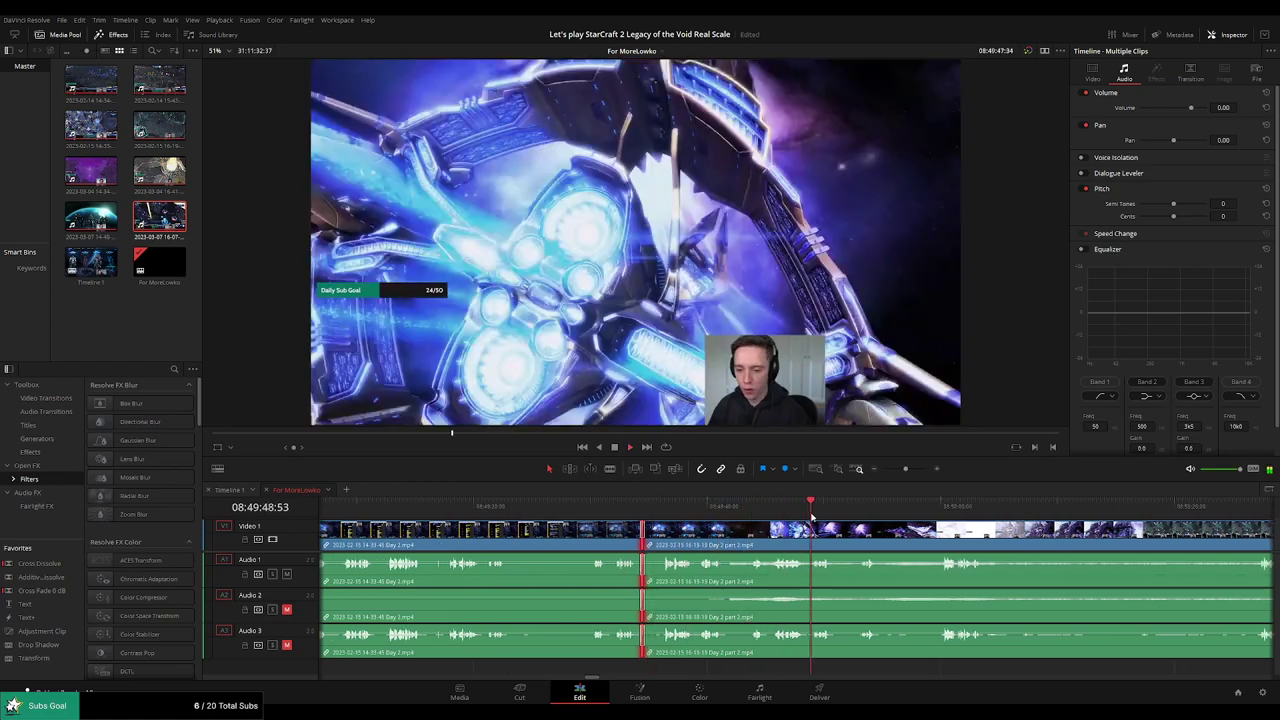
left_click(943, 508)
scroll(900, 560, "right", 3)
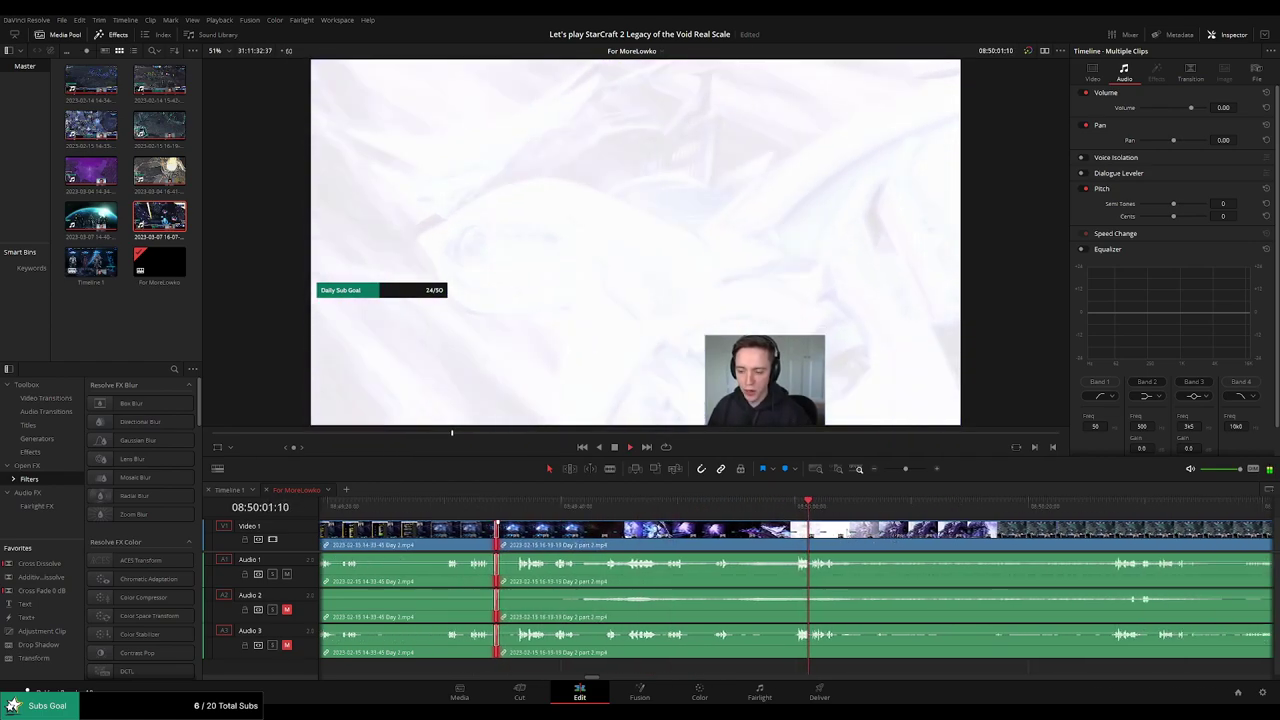
left_click(955, 506)
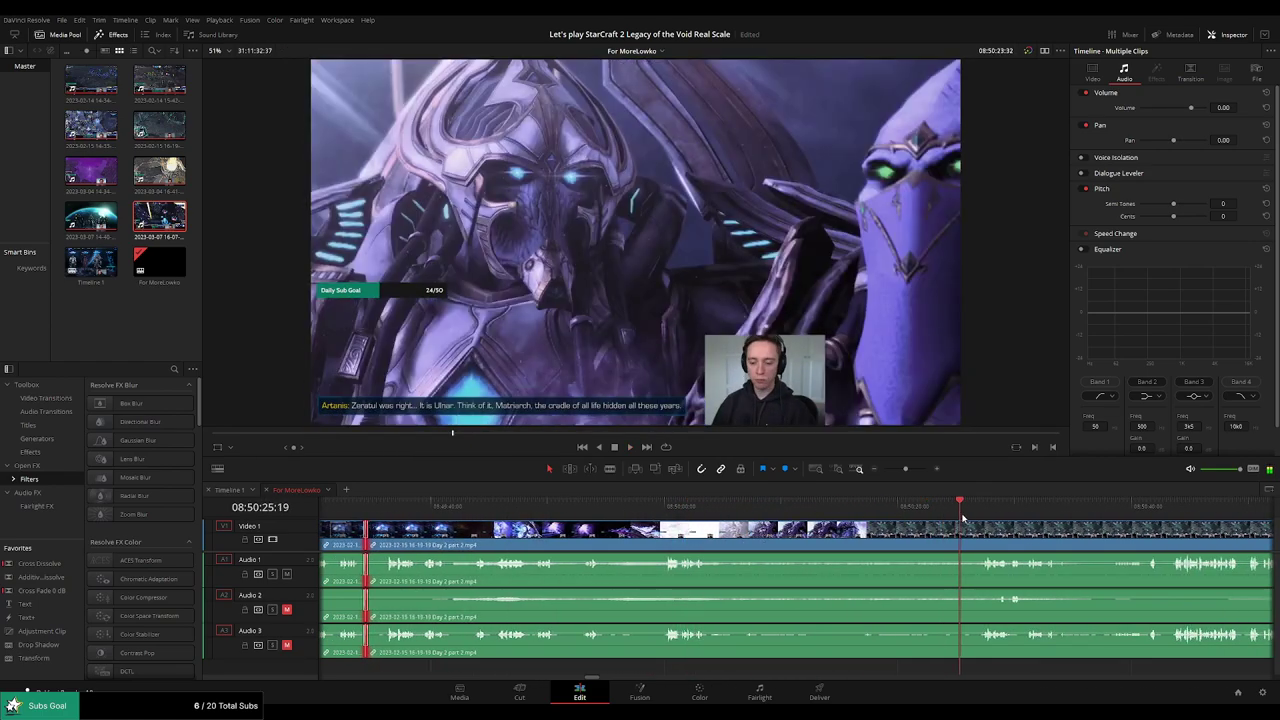
scroll(745, 533, "right", 3)
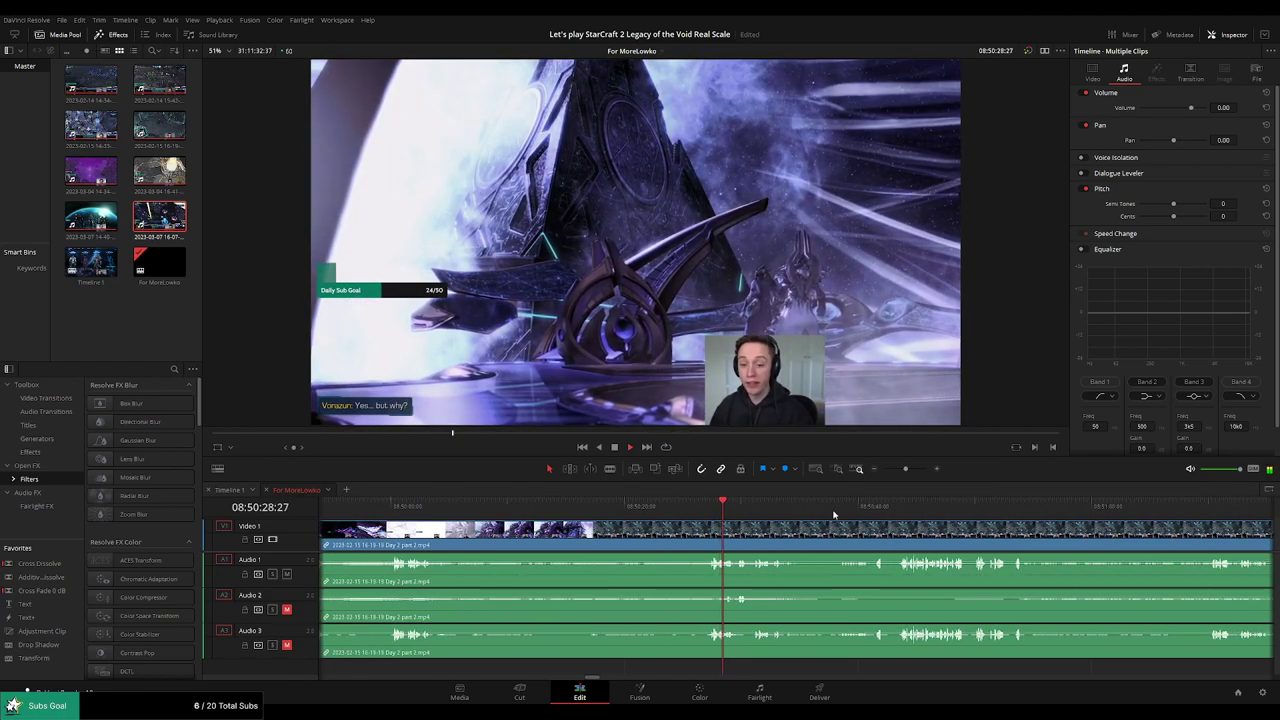
left_click(880, 506)
scroll(860, 514, "right", 3)
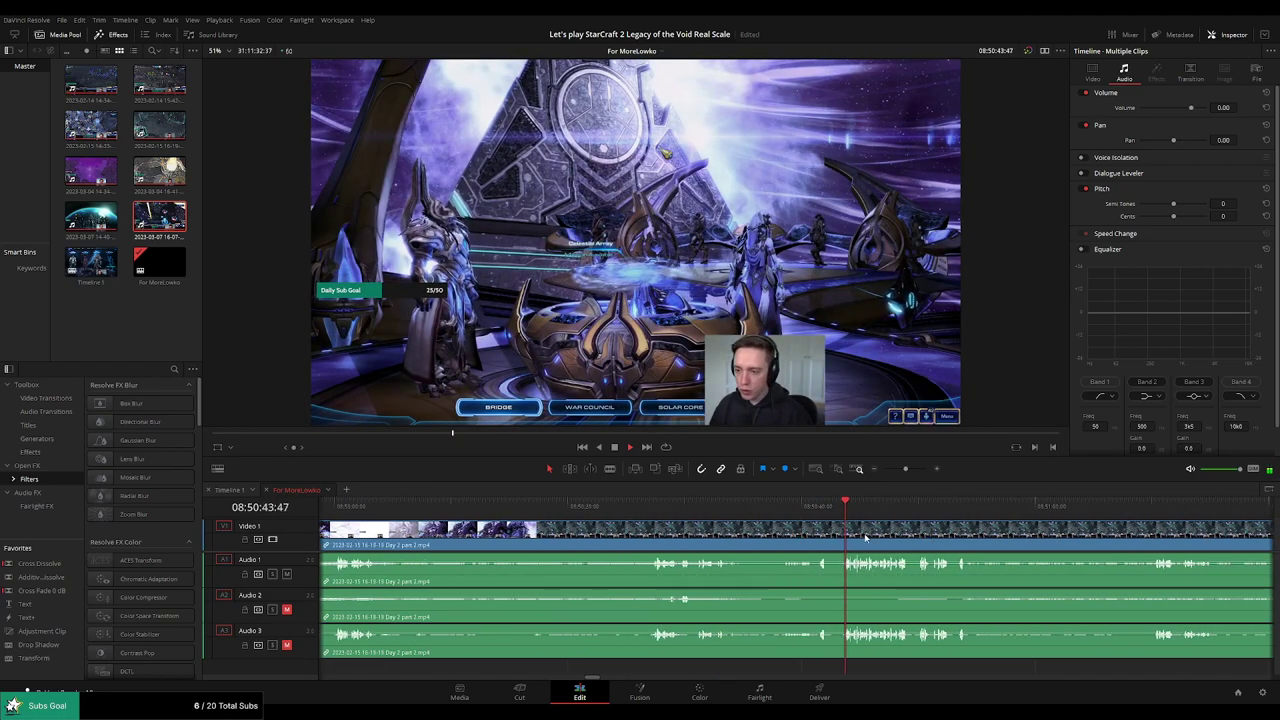
left_click(693, 507)
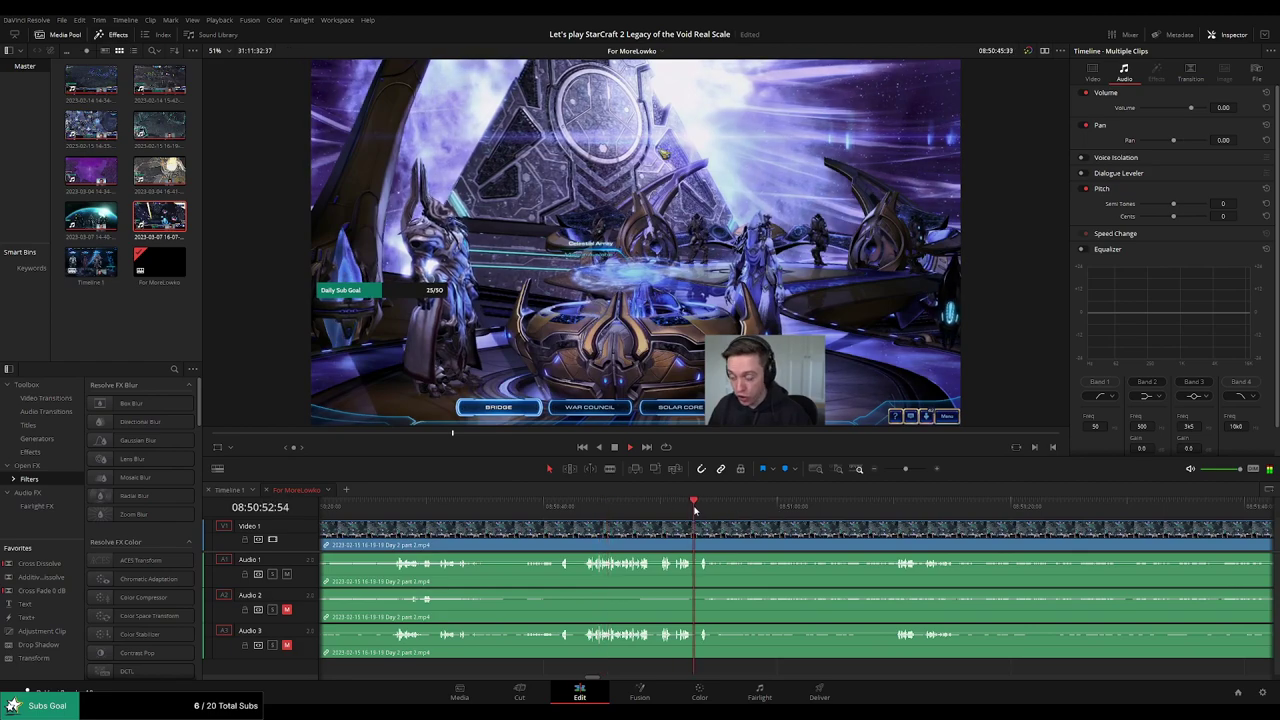
left_click(871, 507)
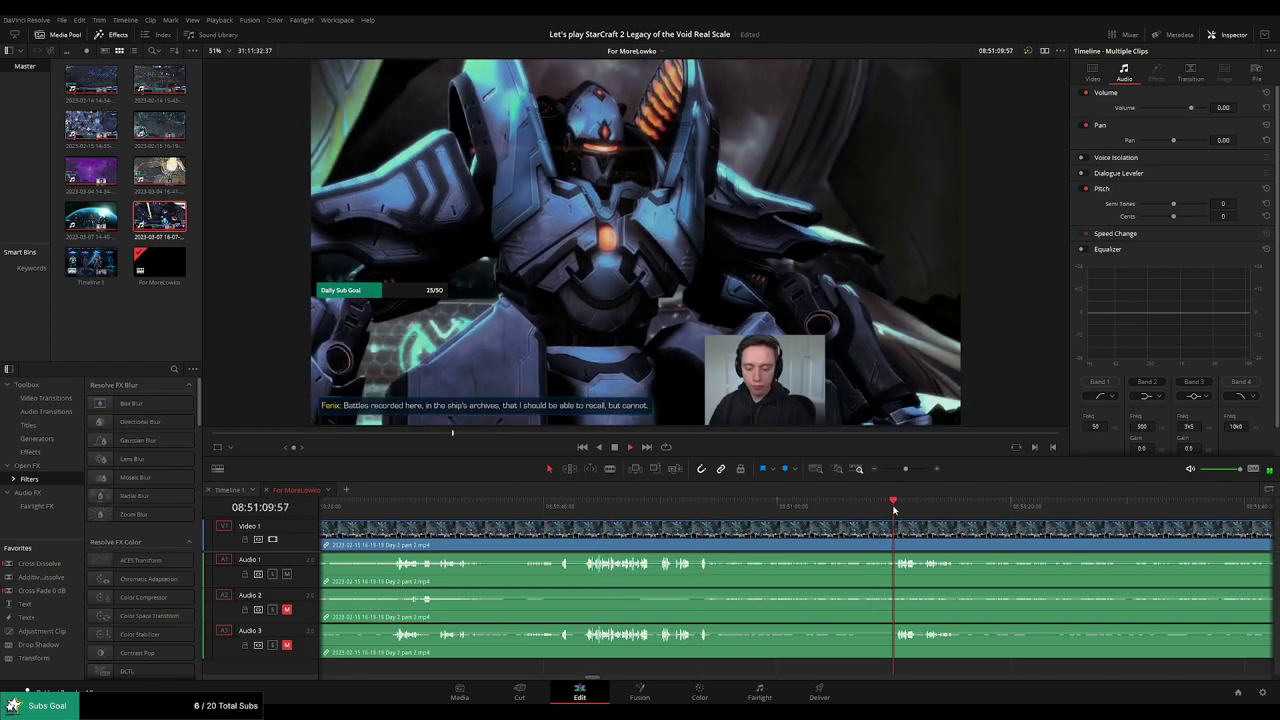
Locate the end of the bridge scene and blade all tracks at 08:51:51:00.
scroll(880, 505, "right", 2)
scroll(890, 490, "right", 2)
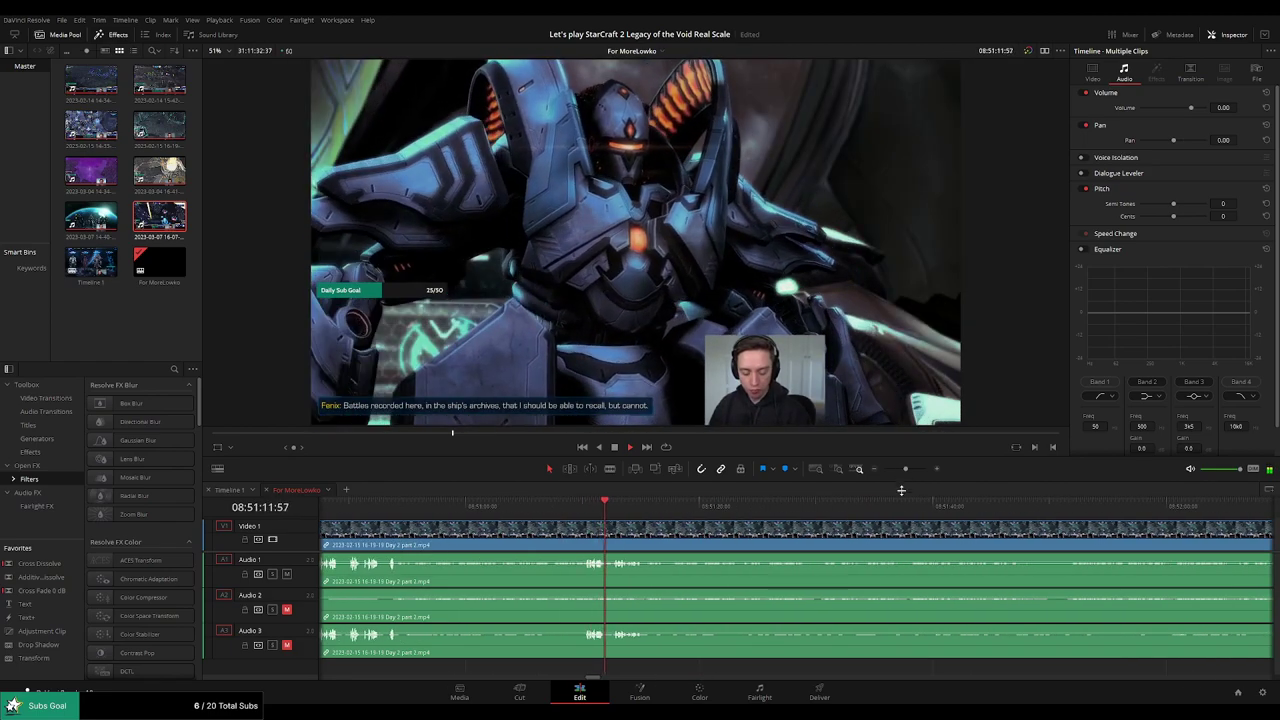
left_click(938, 506)
scroll(675, 520, "right", 3)
left_click(808, 506)
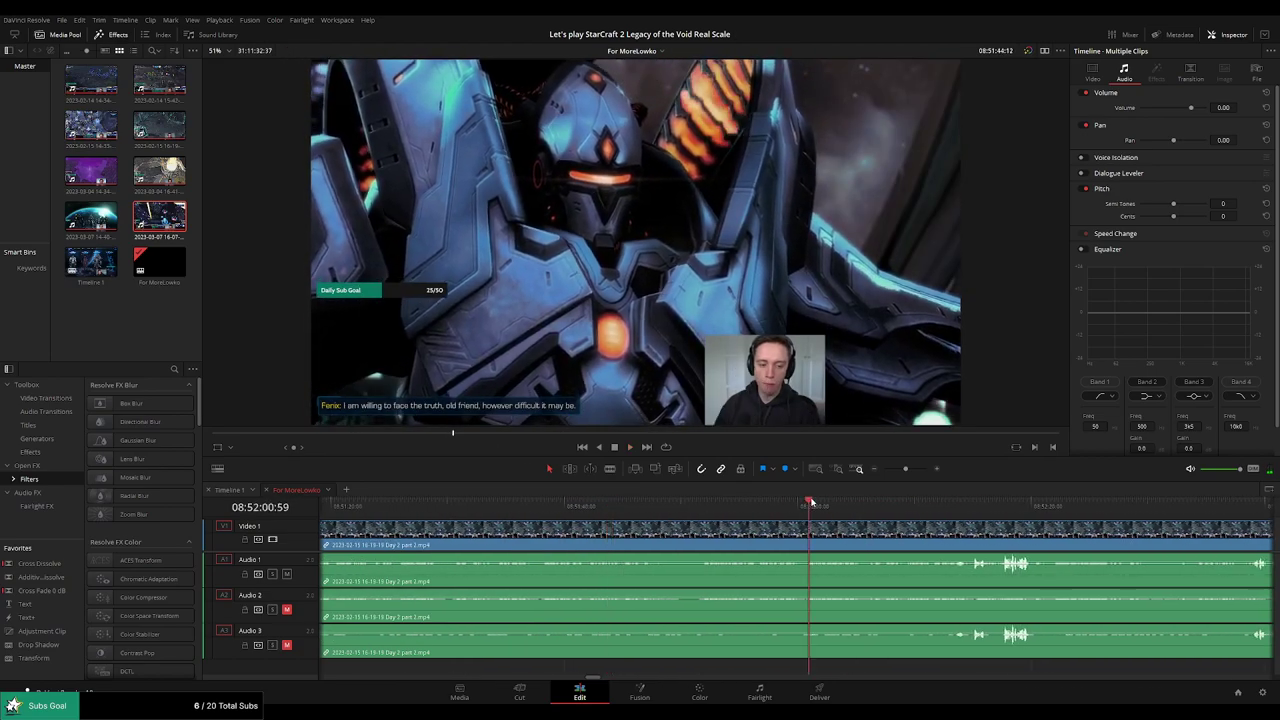
left_click(935, 506)
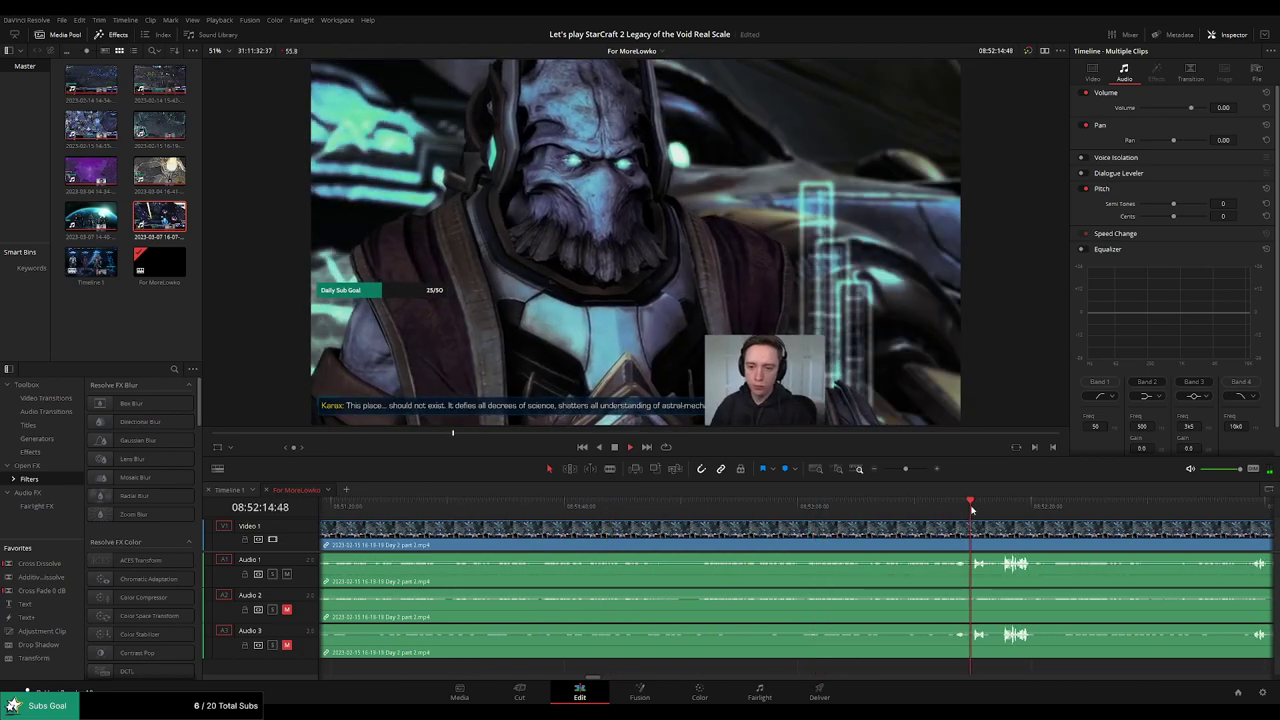
scroll(841, 510, "right", 1)
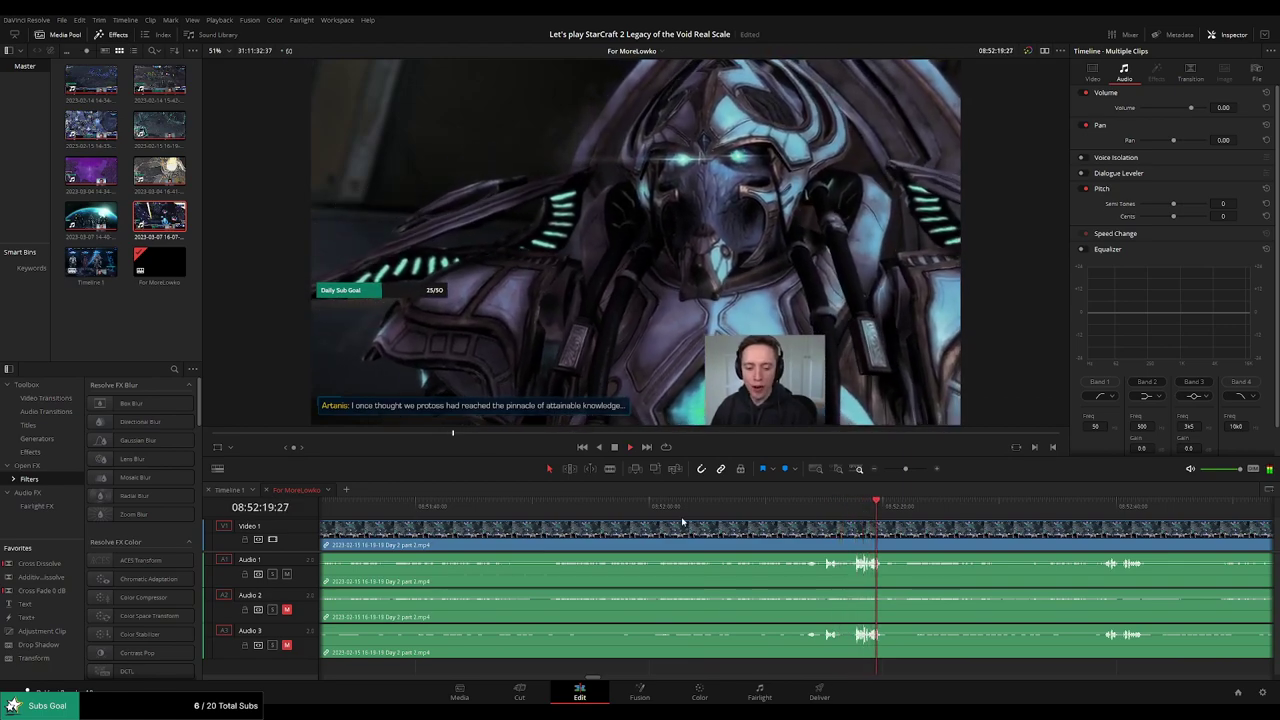
left_click(551, 507)
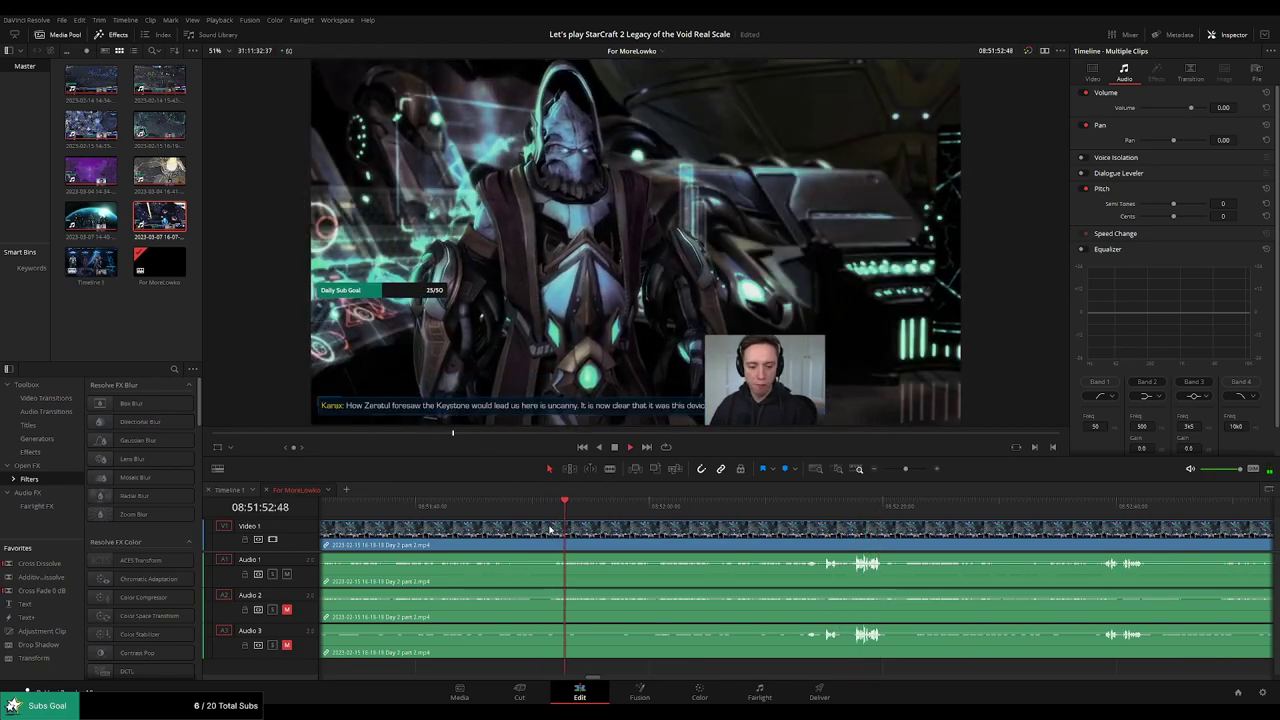
left_click(532, 507)
scroll(853, 514, "up", 2)
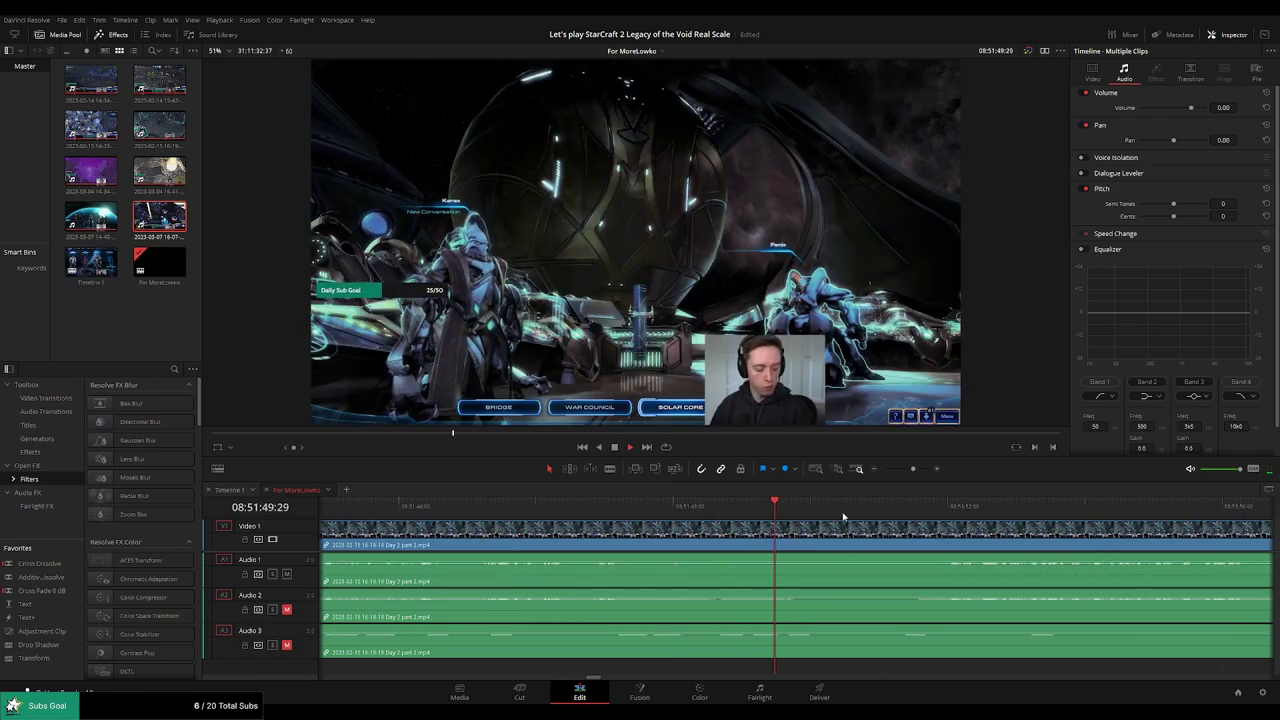
mouse_move(880, 510)
left_mouse_down()
mouse_move(949, 510)
mouse_move(879, 514)
left_mouse_up()
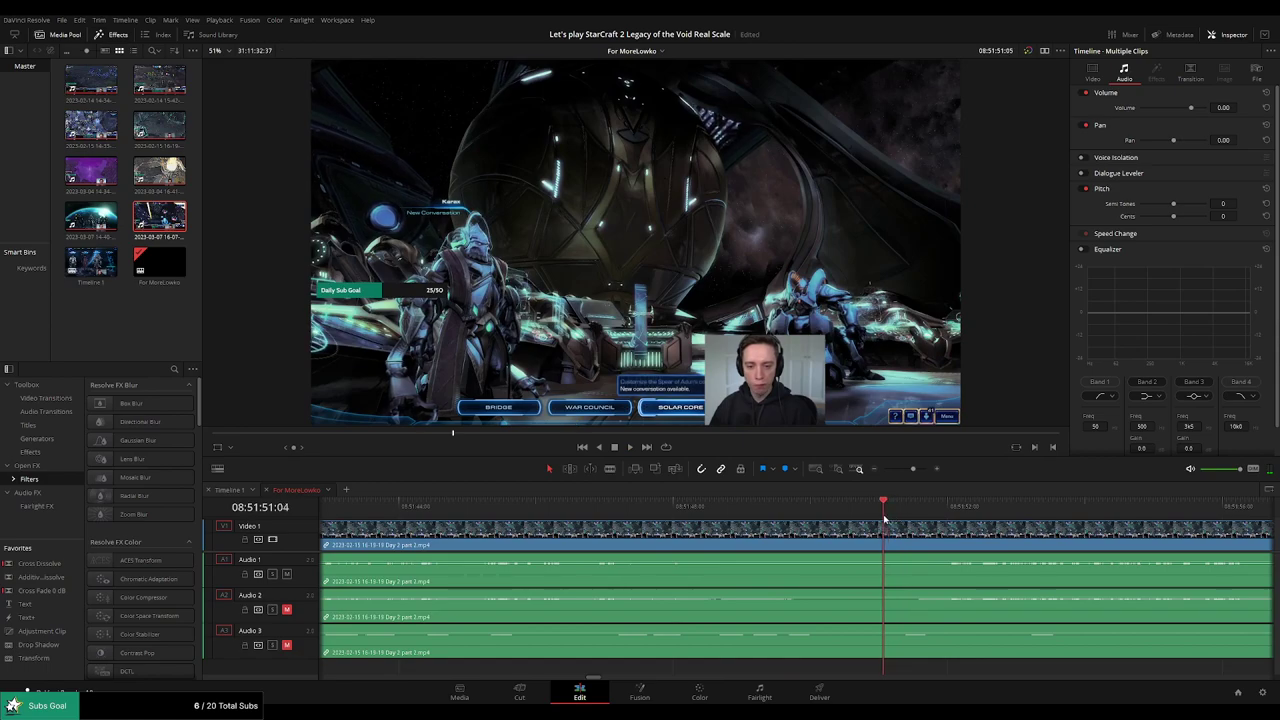
key("ctrl+b")
left_click_drag(882, 530, 947, 525)
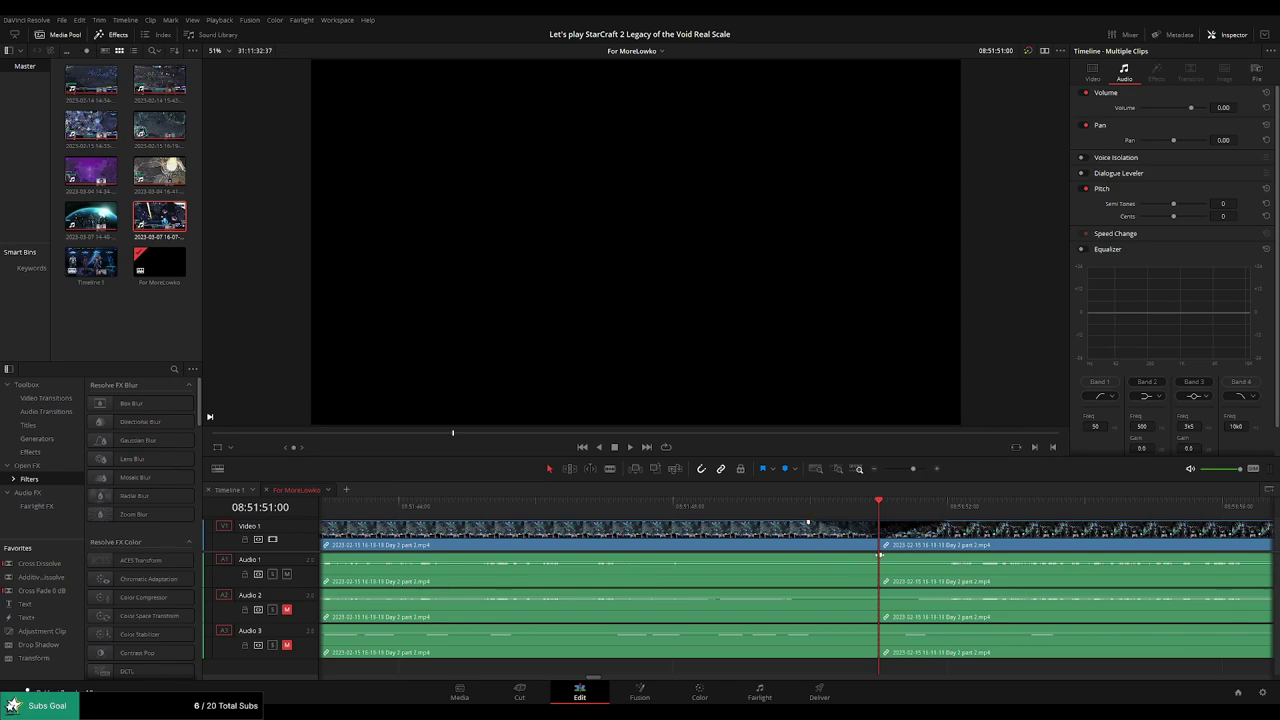
Add fade-outs and fade-ins on Audio 1, 2 and 3 at the 08:51:51:00 cut, then preview.
left_click_drag(876, 555, 797, 556)
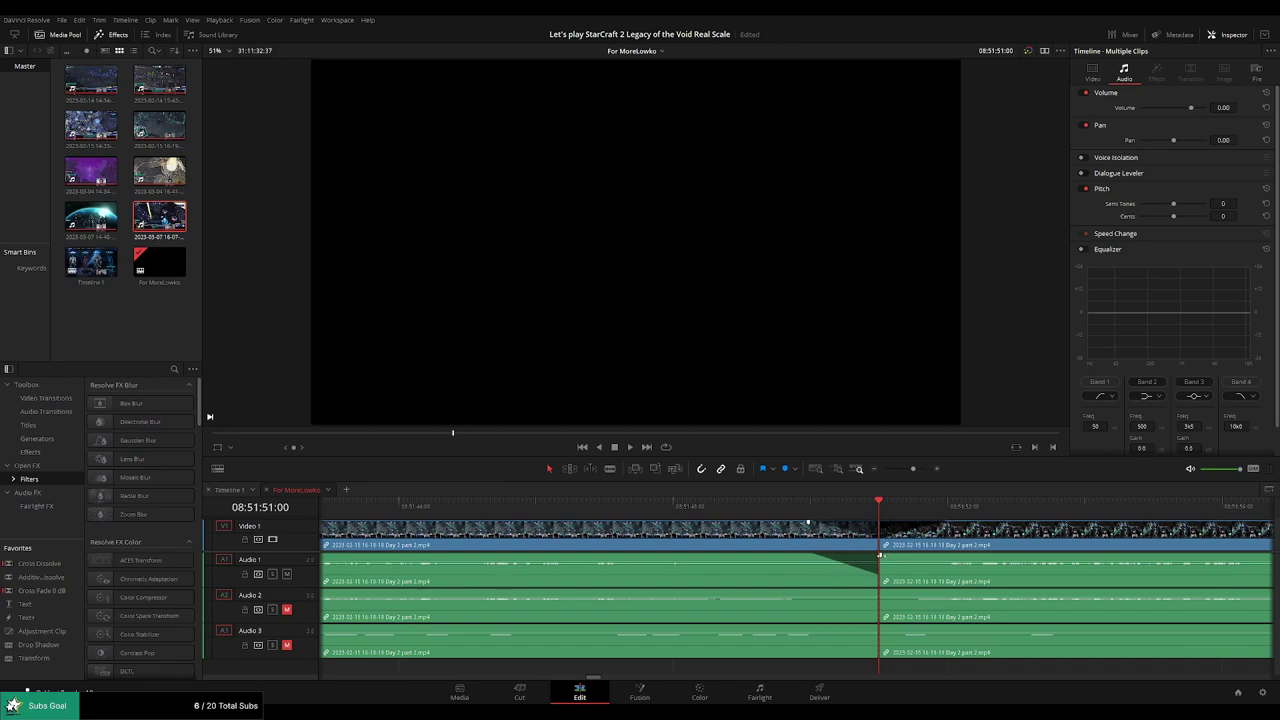
left_click_drag(880, 555, 936, 557)
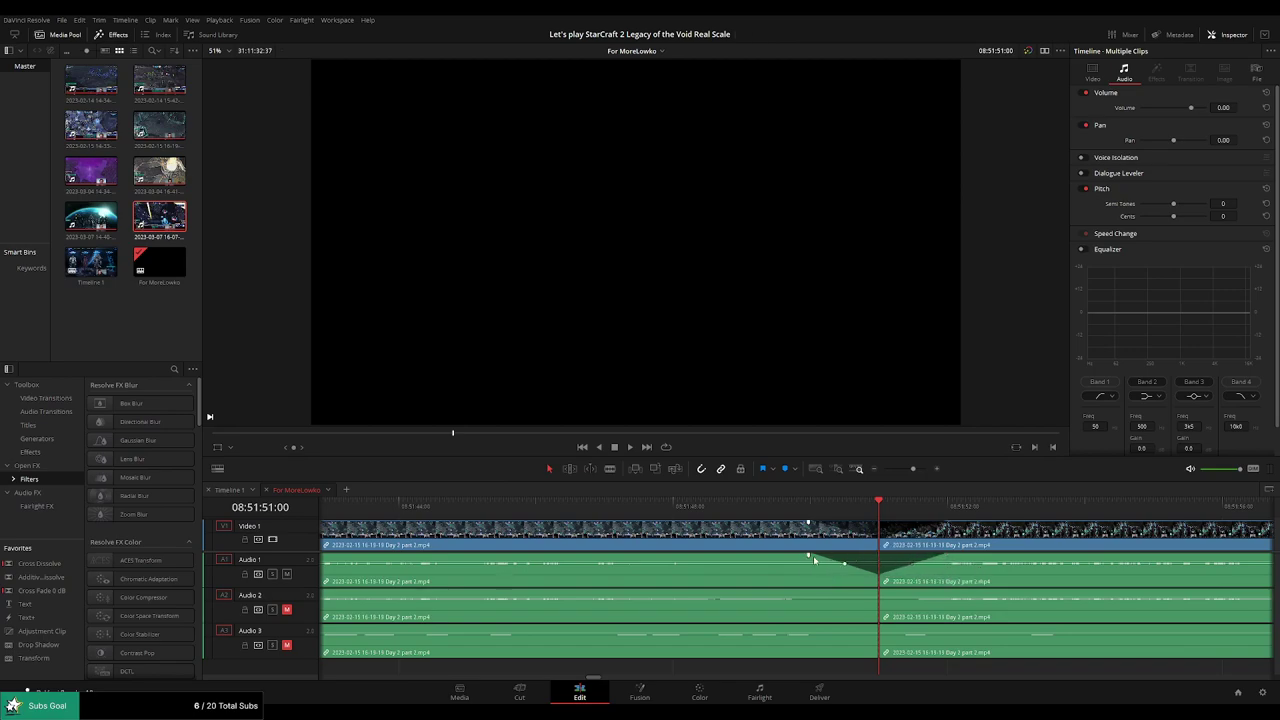
left_click_drag(875, 592, 805, 592)
left_click_drag(890, 593, 941, 593)
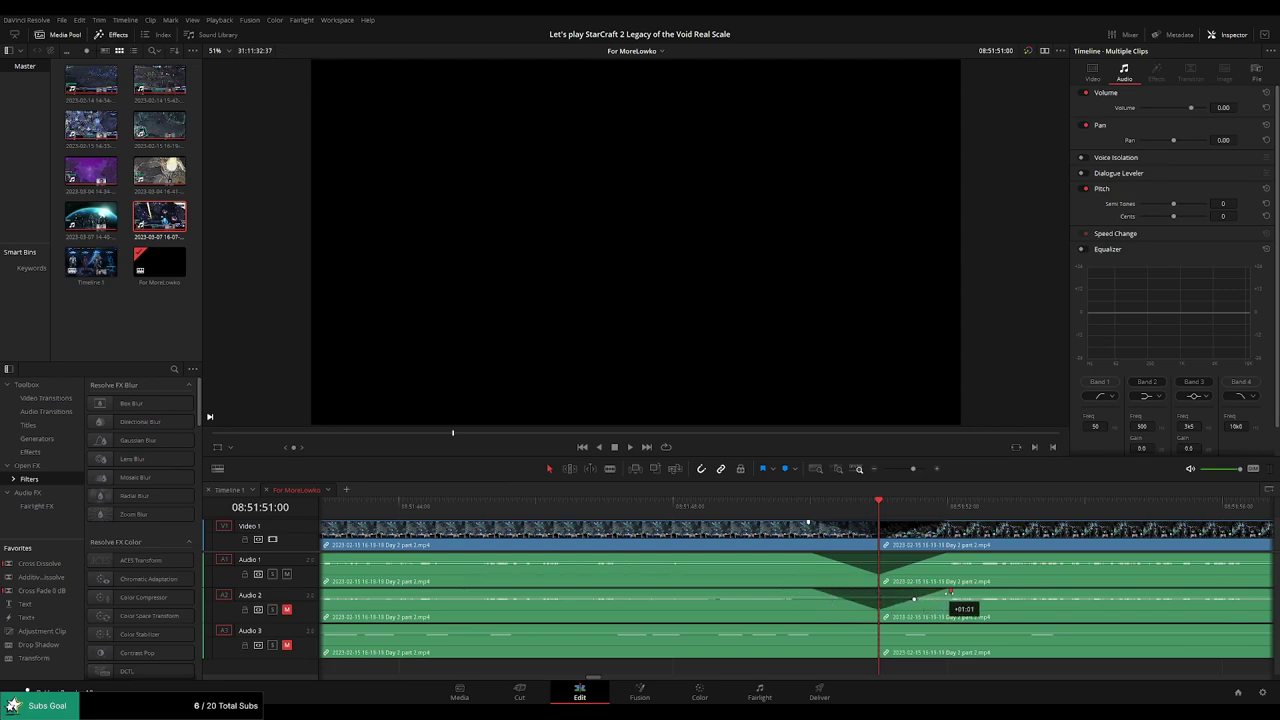
mouse_move(875, 627)
left_mouse_down()
mouse_move(825, 626)
mouse_move(926, 628)
left_mouse_up()
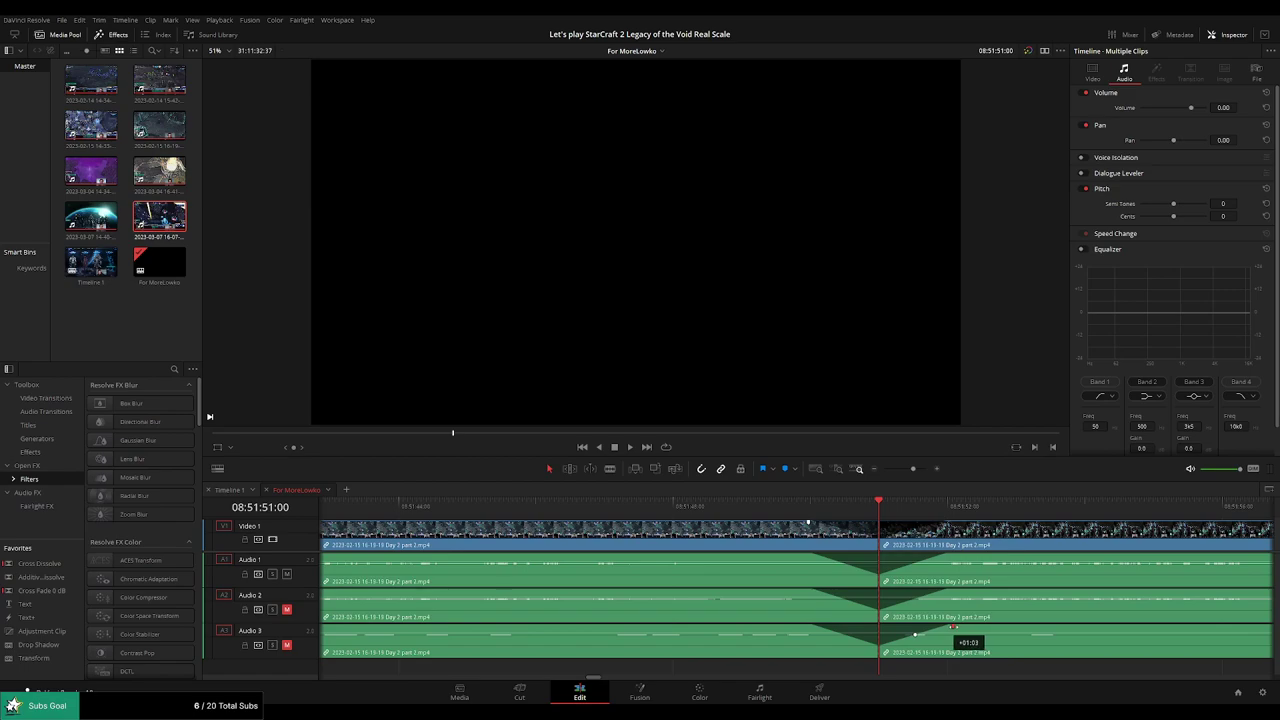
key("space")
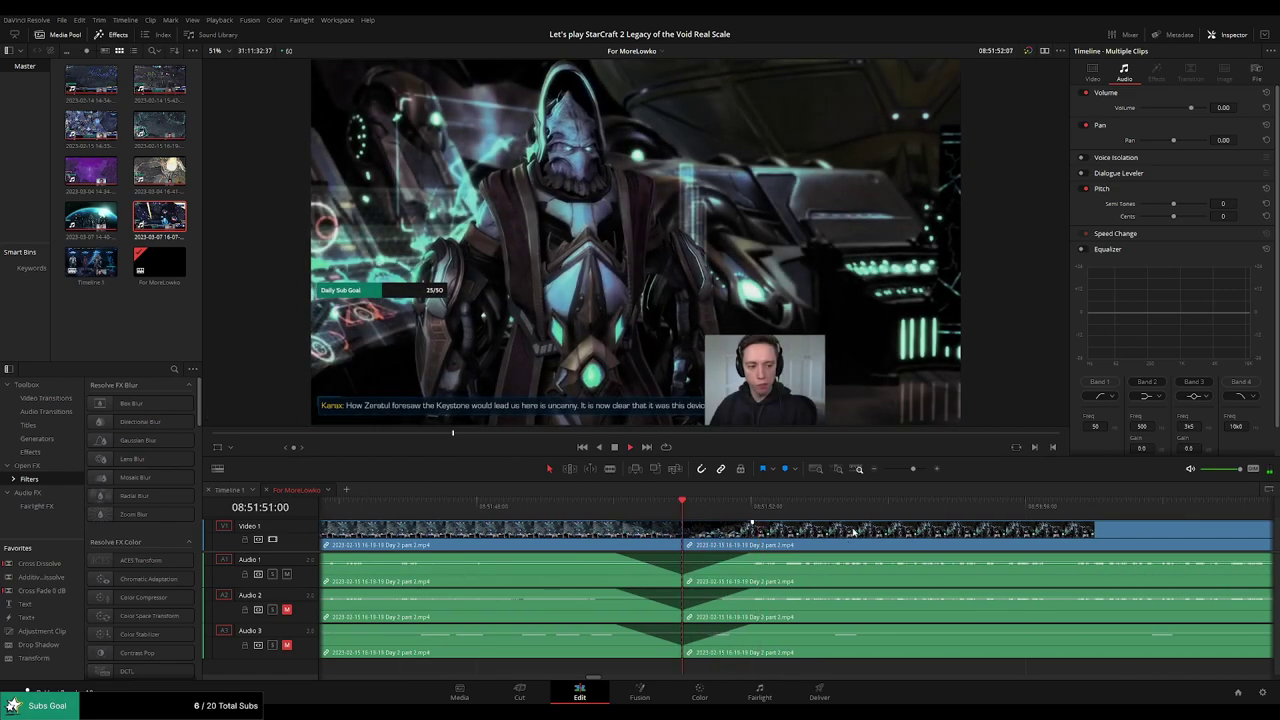
left_click_drag(915, 470, 884, 470)
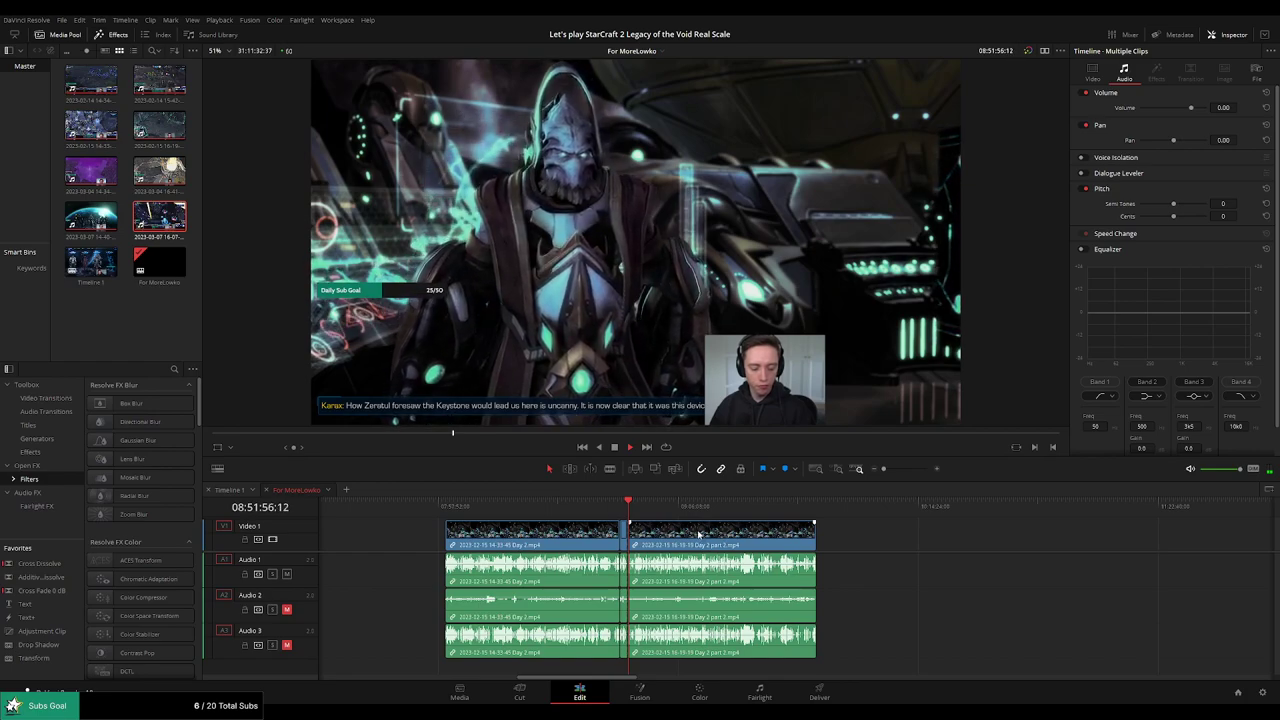
Move the second Day 2 part 2 piece out to 10:00:00:00, leaving a gap.
key("Home")
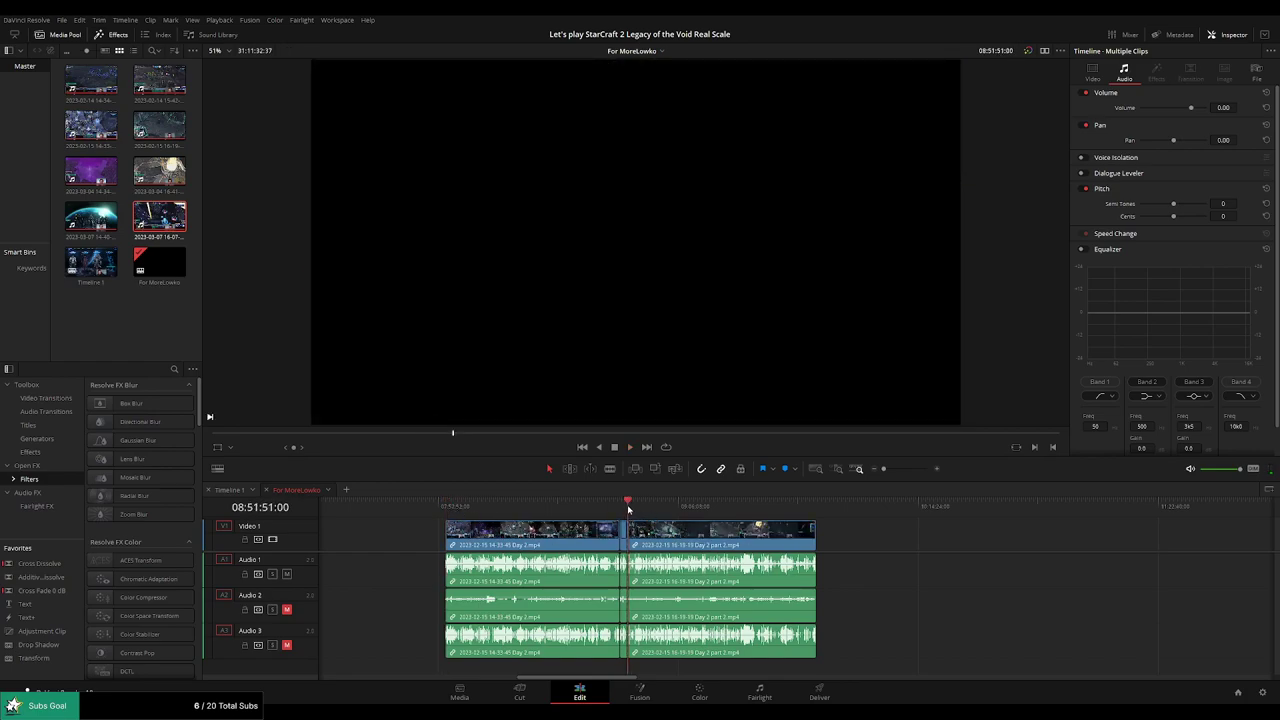
scroll(766, 546, "right", 3)
left_click_drag(626, 531, 932, 531)
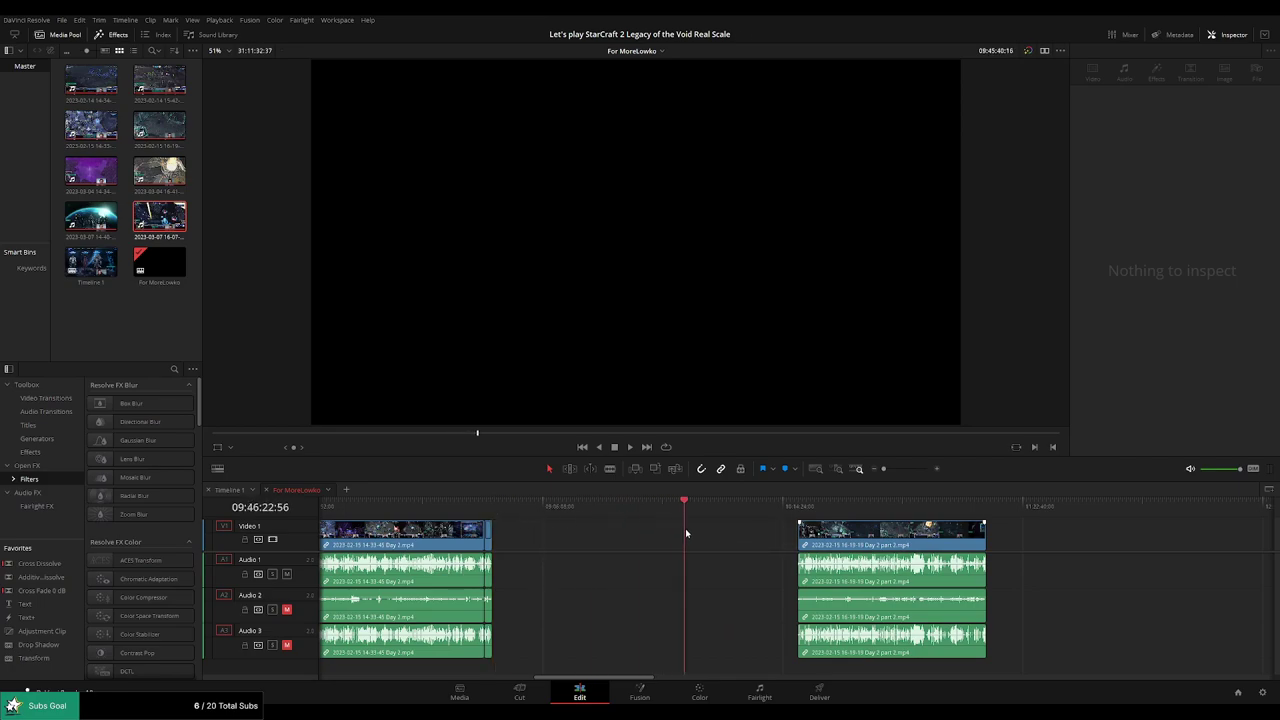
scroll(802, 520, "up", 3)
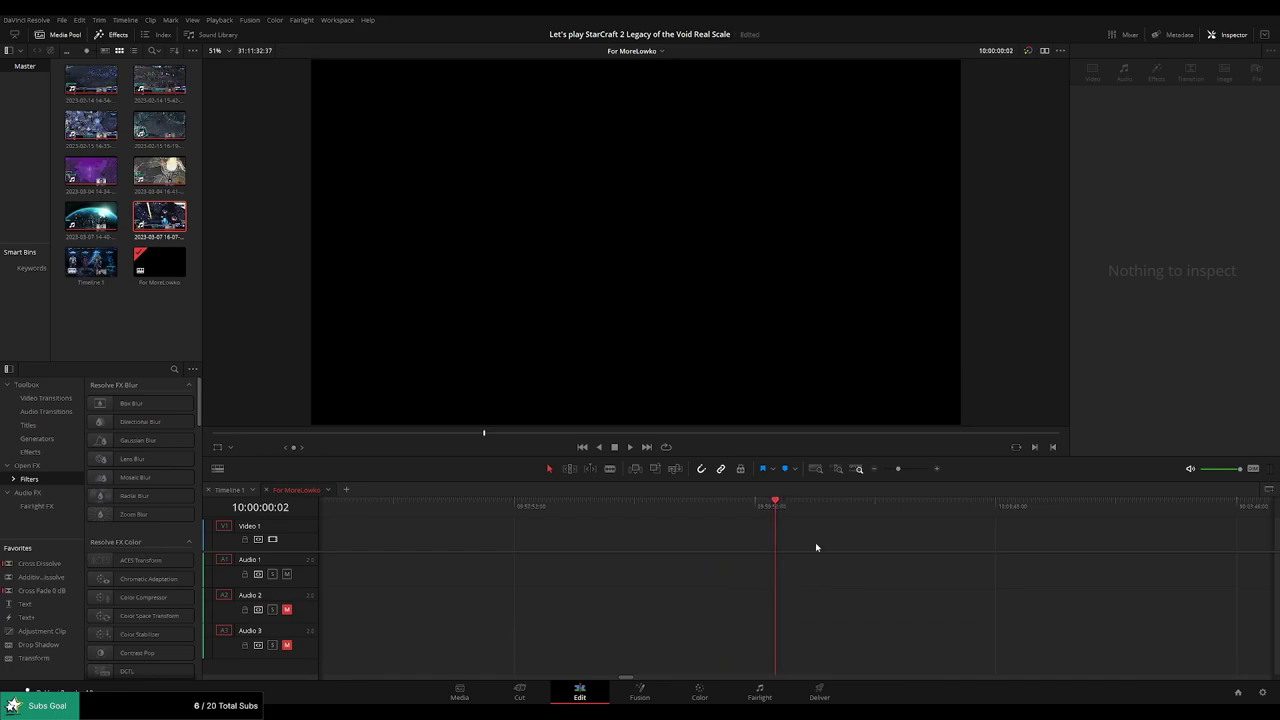
scroll(905, 530, "down", 3)
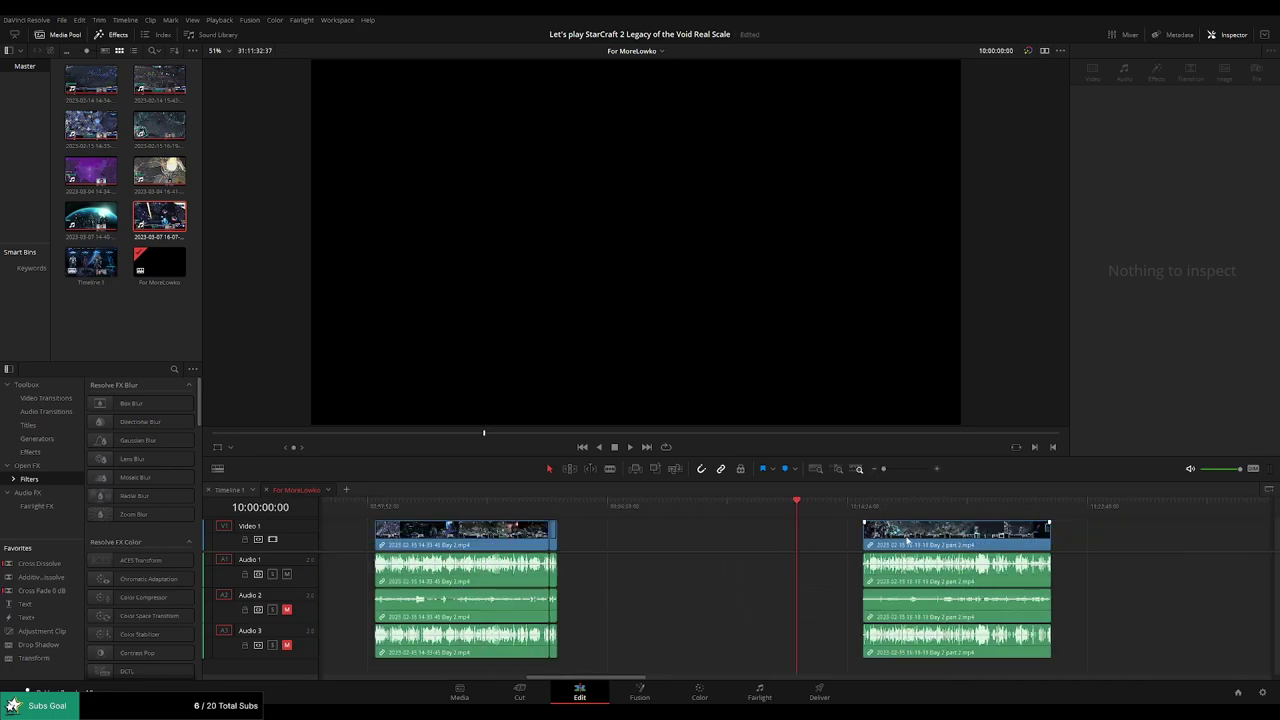
left_click_drag(906, 541, 845, 541)
Play the second piece, then slide it flush against the first at the 08:51:51:00 cut.
scroll(851, 539, "right", 3)
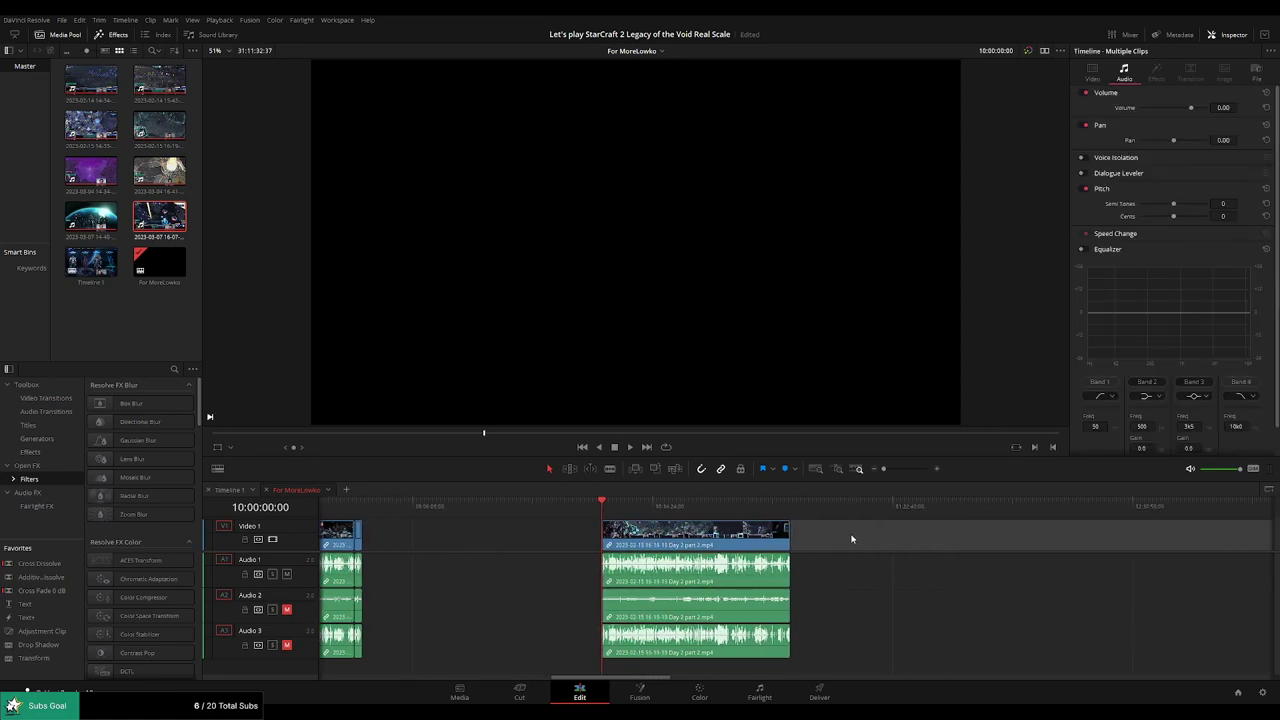
left_click(788, 505)
left_click(601, 505)
key("space")
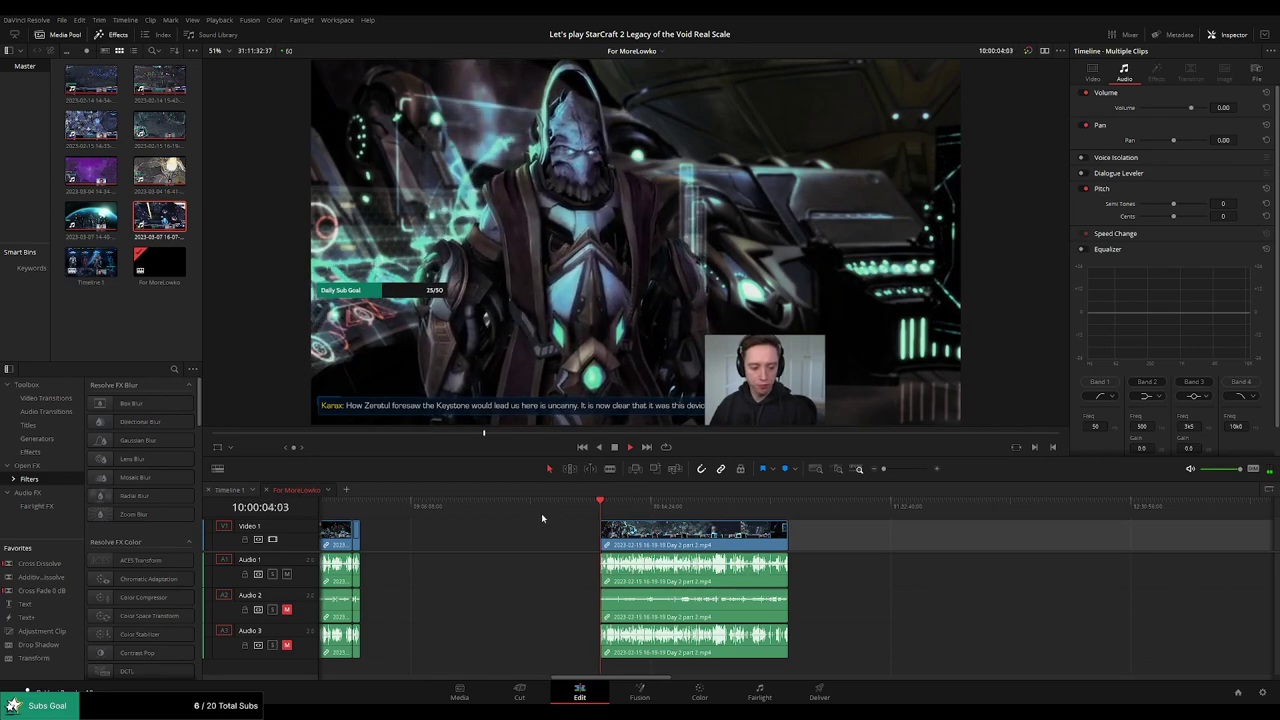
left_click(373, 507)
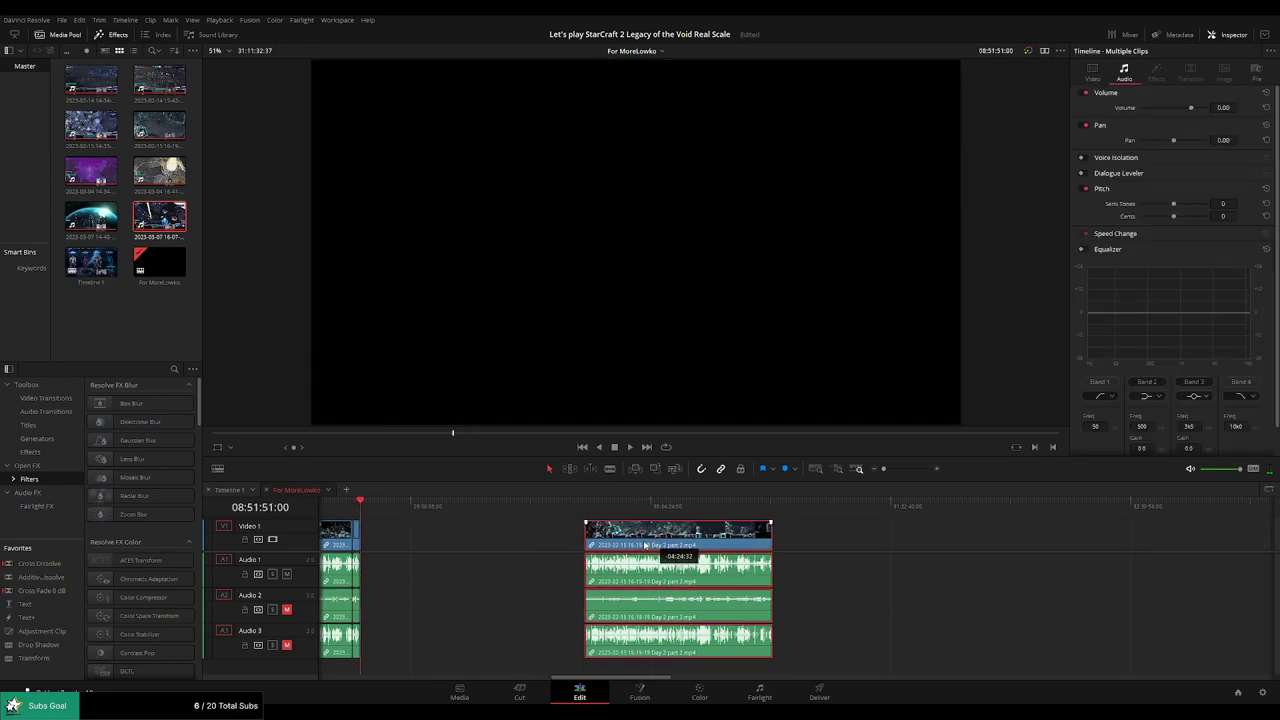
left_click_drag(620, 535, 380, 535)
key("shift+z")
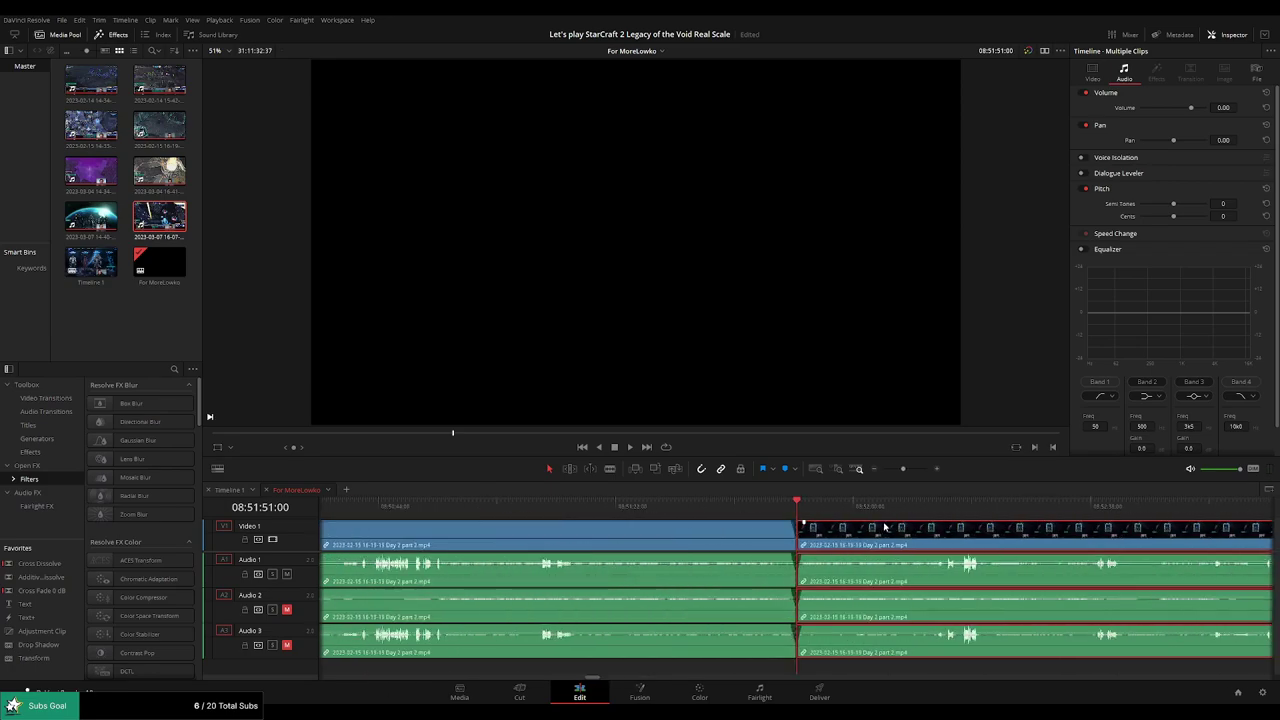
Play across the join and skim ahead to the Temple of Unification screen.
left_click(966, 497)
key("space")
scroll(870, 500, "right", 3)
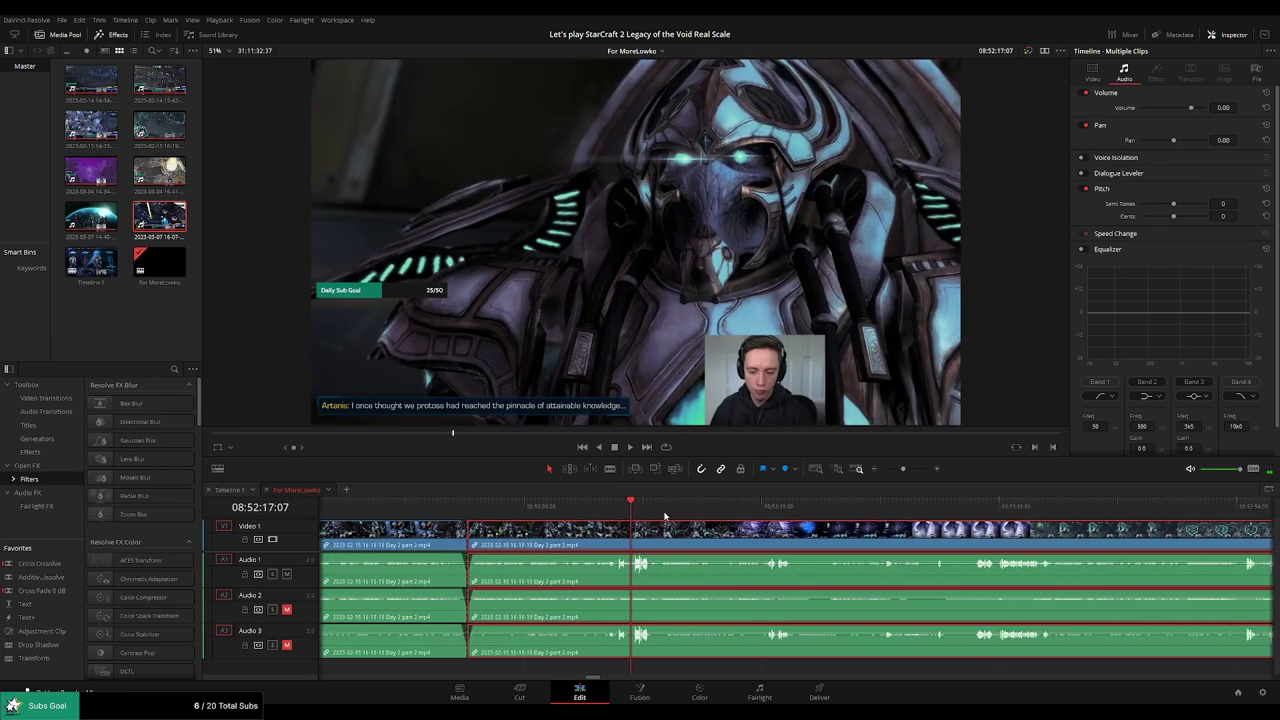
left_click(776, 500)
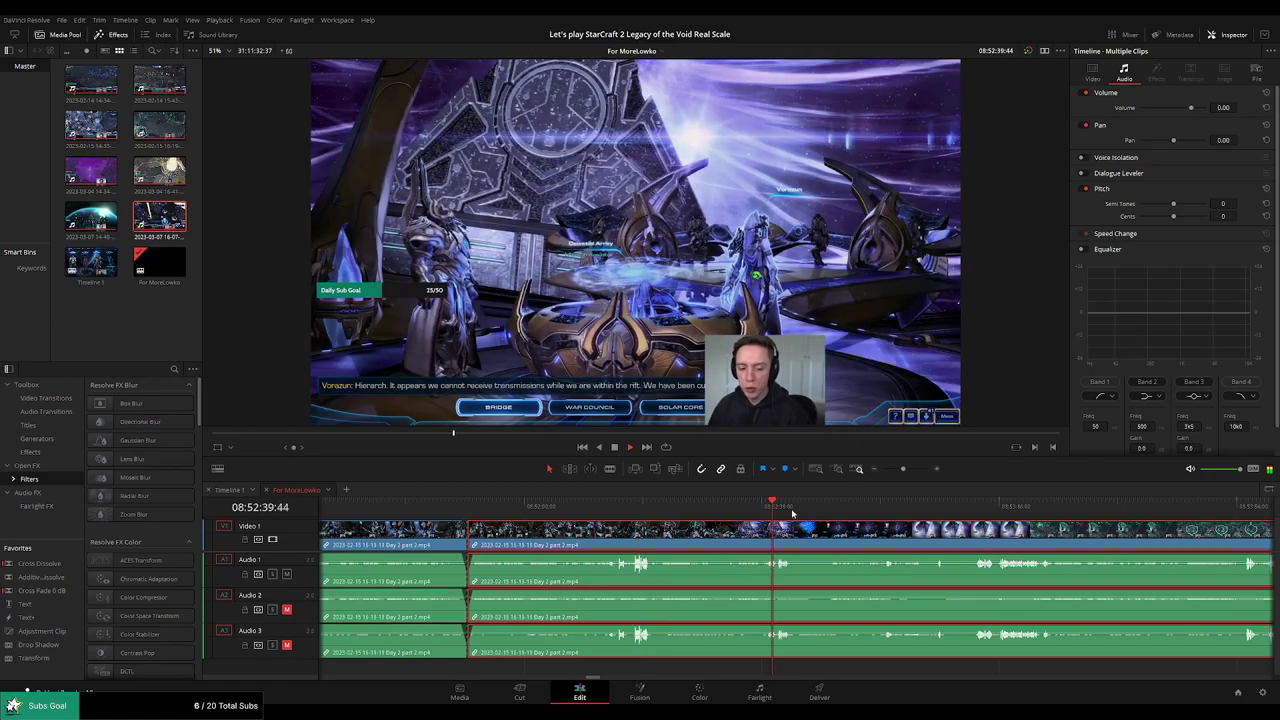
left_click(840, 505)
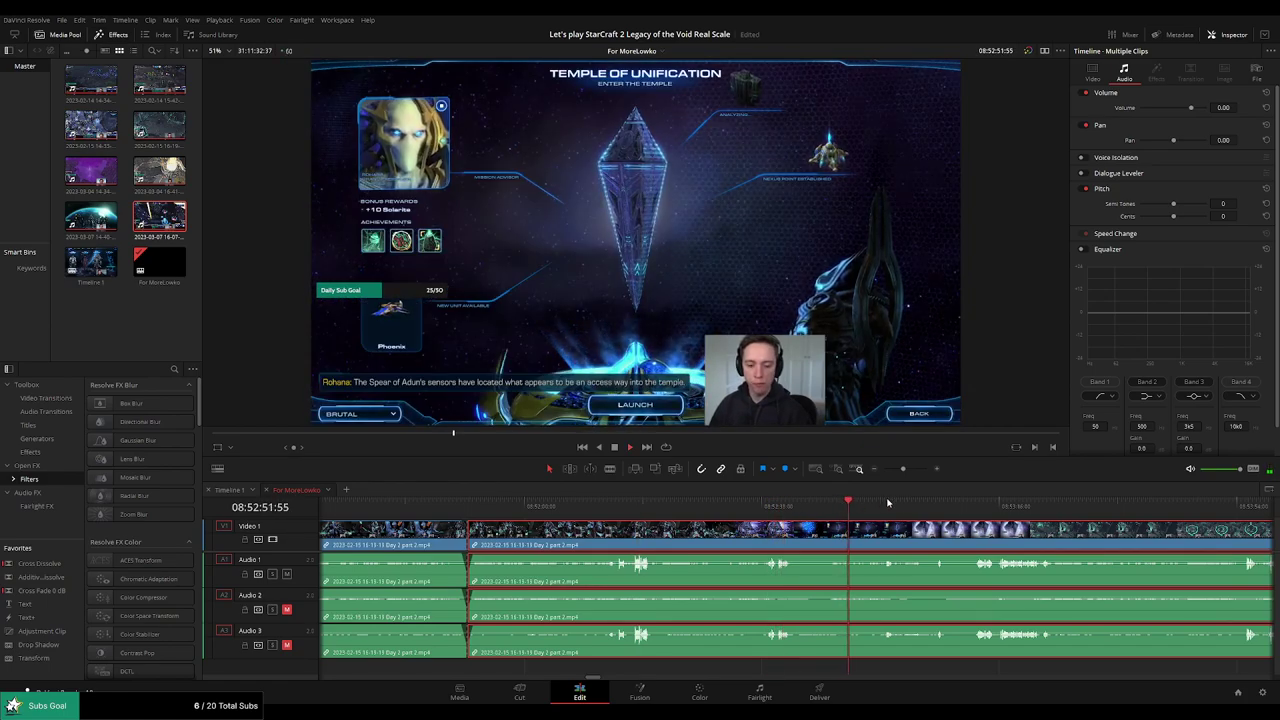
left_click(972, 503)
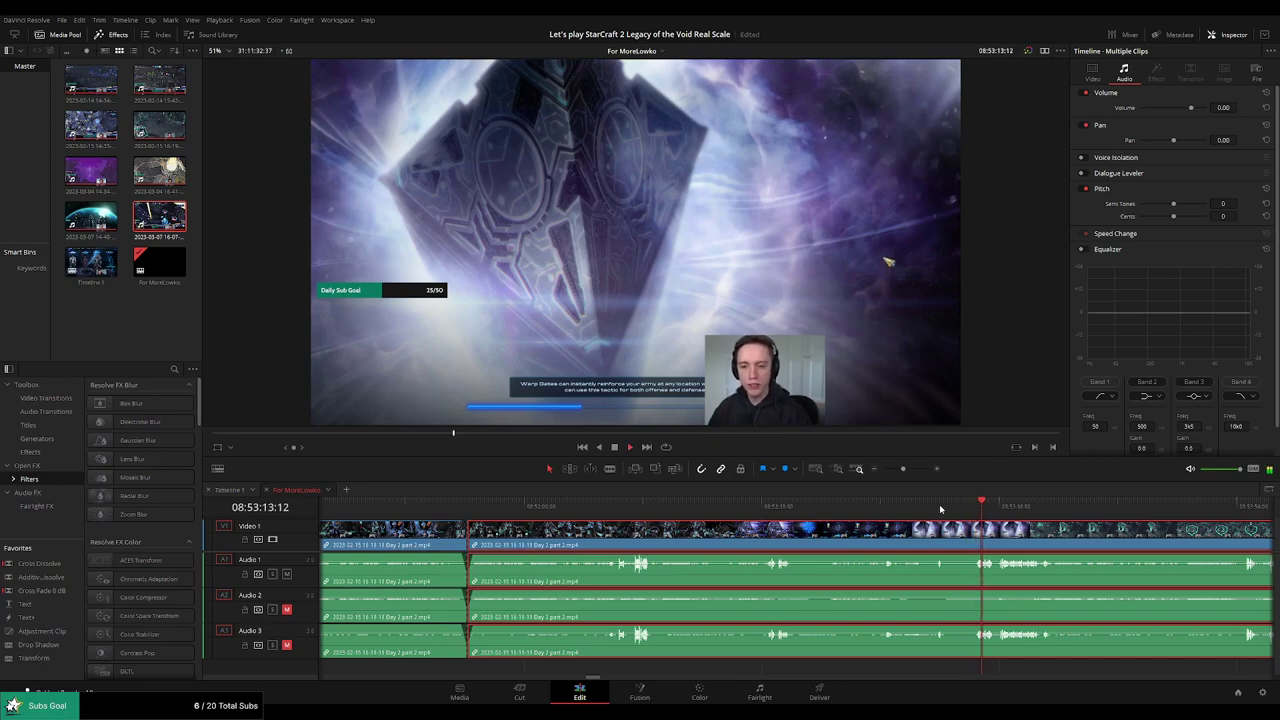
left_click(881, 507)
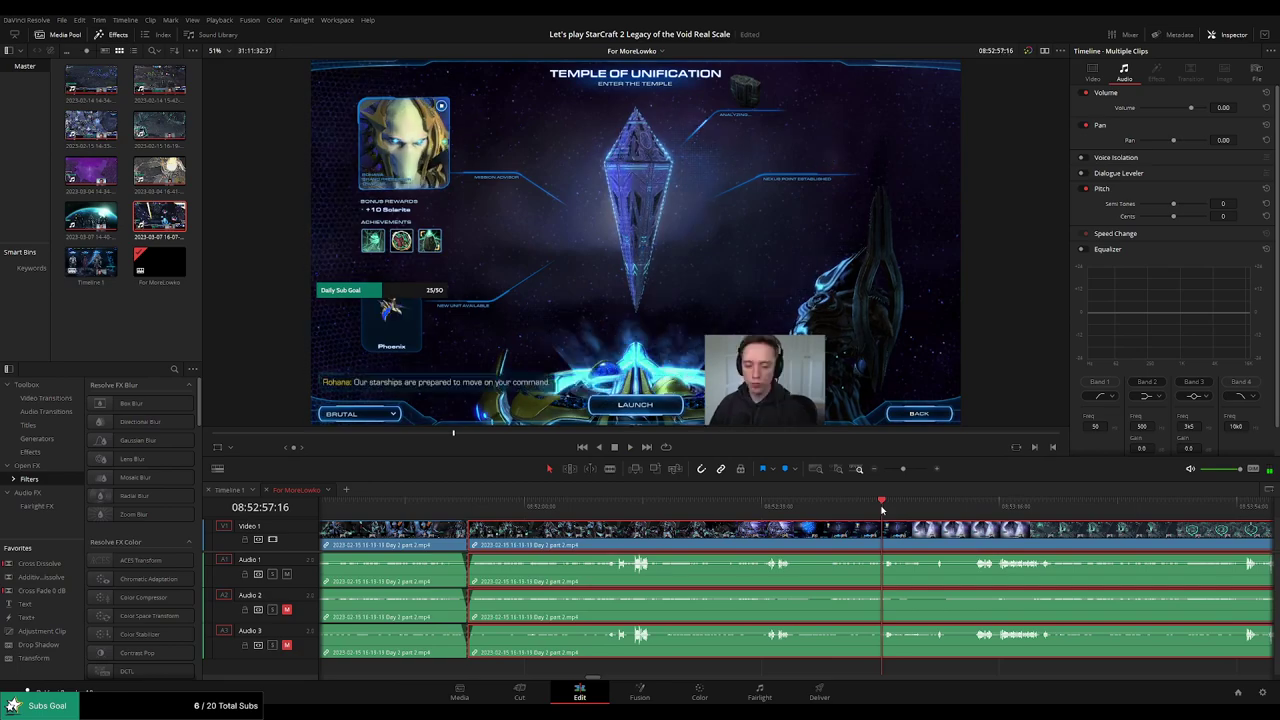
Park the playhead where the bridge scene begins and select the edit point between the clips.
left_click(757, 505)
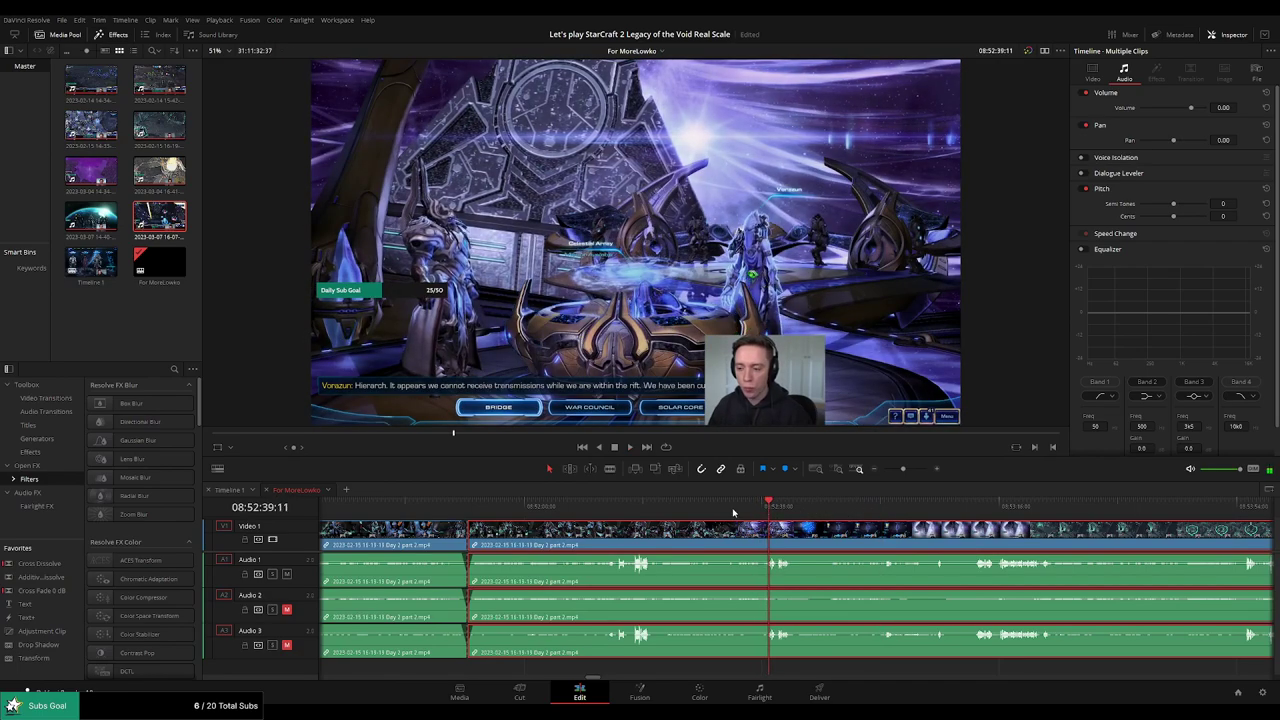
left_click(733, 510)
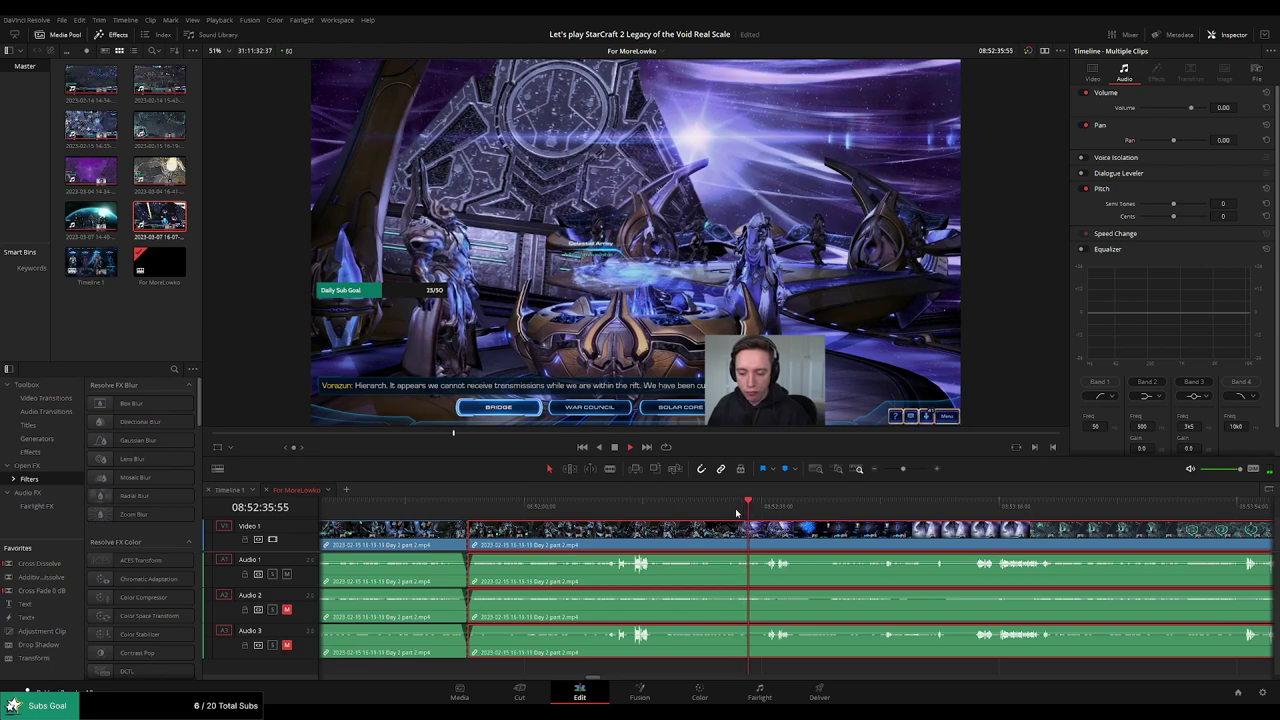
left_click(727, 510)
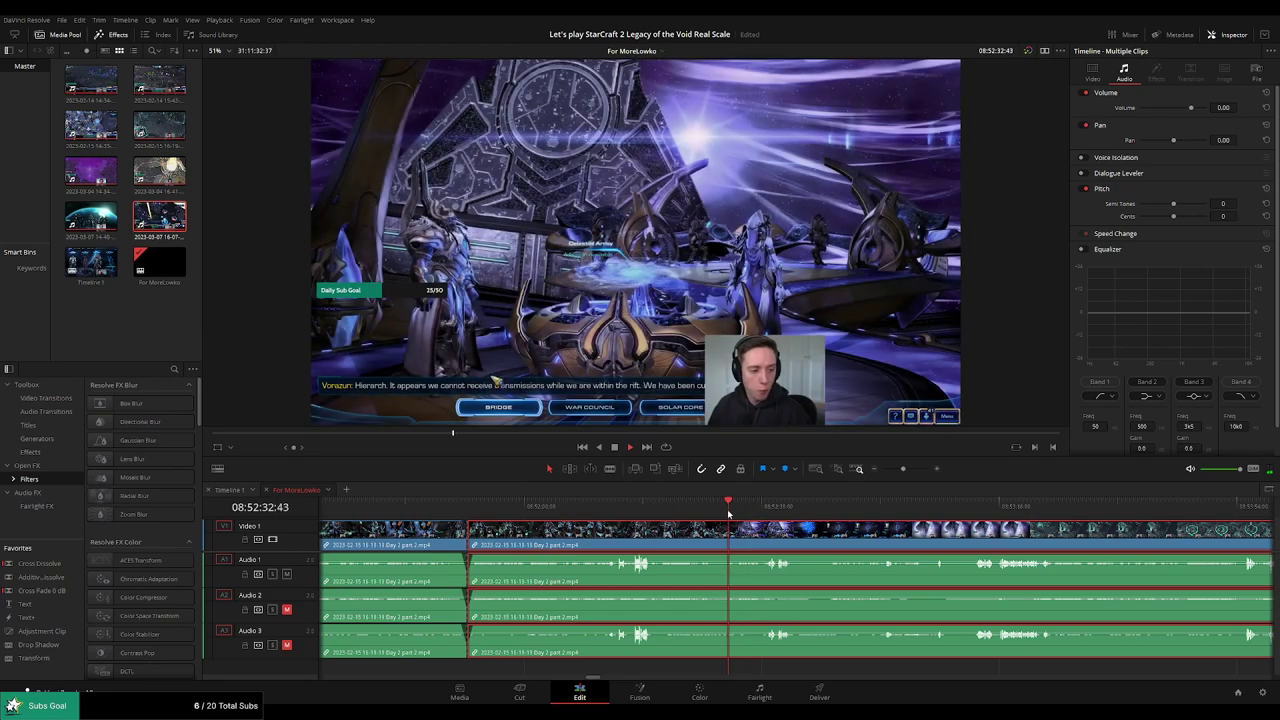
scroll(783, 506, "up", 1)
left_click(783, 506)
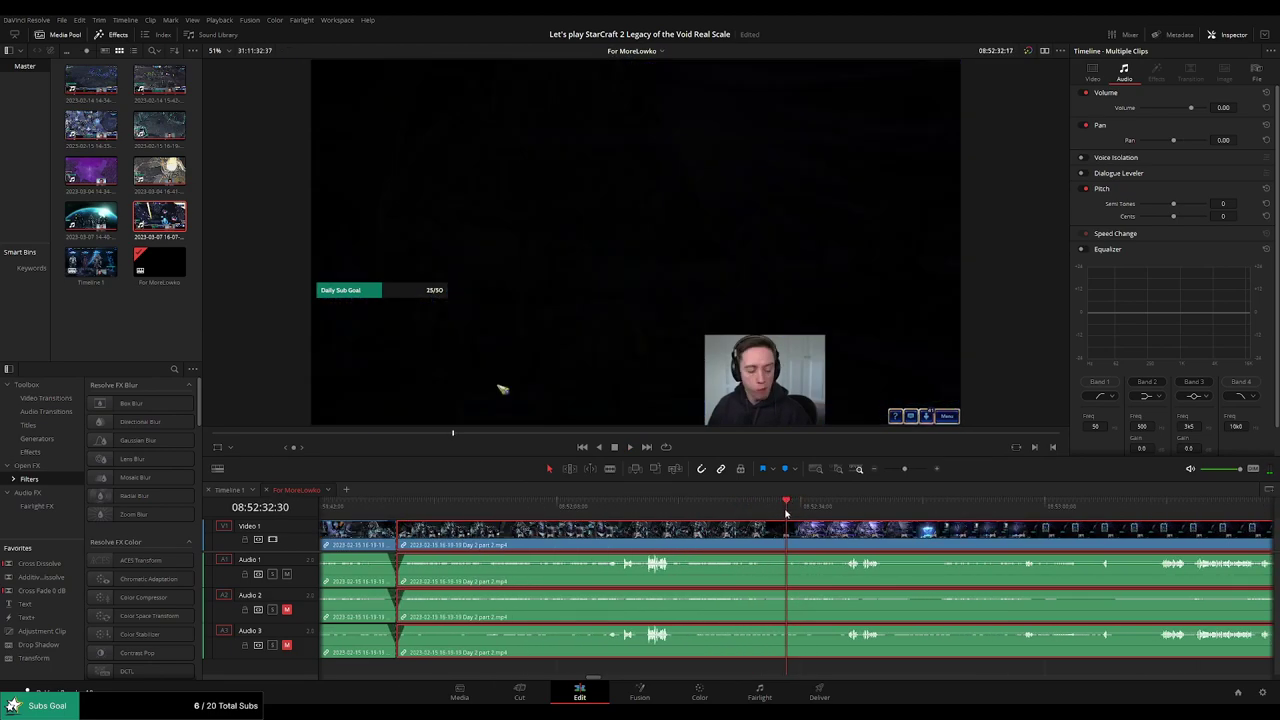
scroll(764, 518, "up", 1)
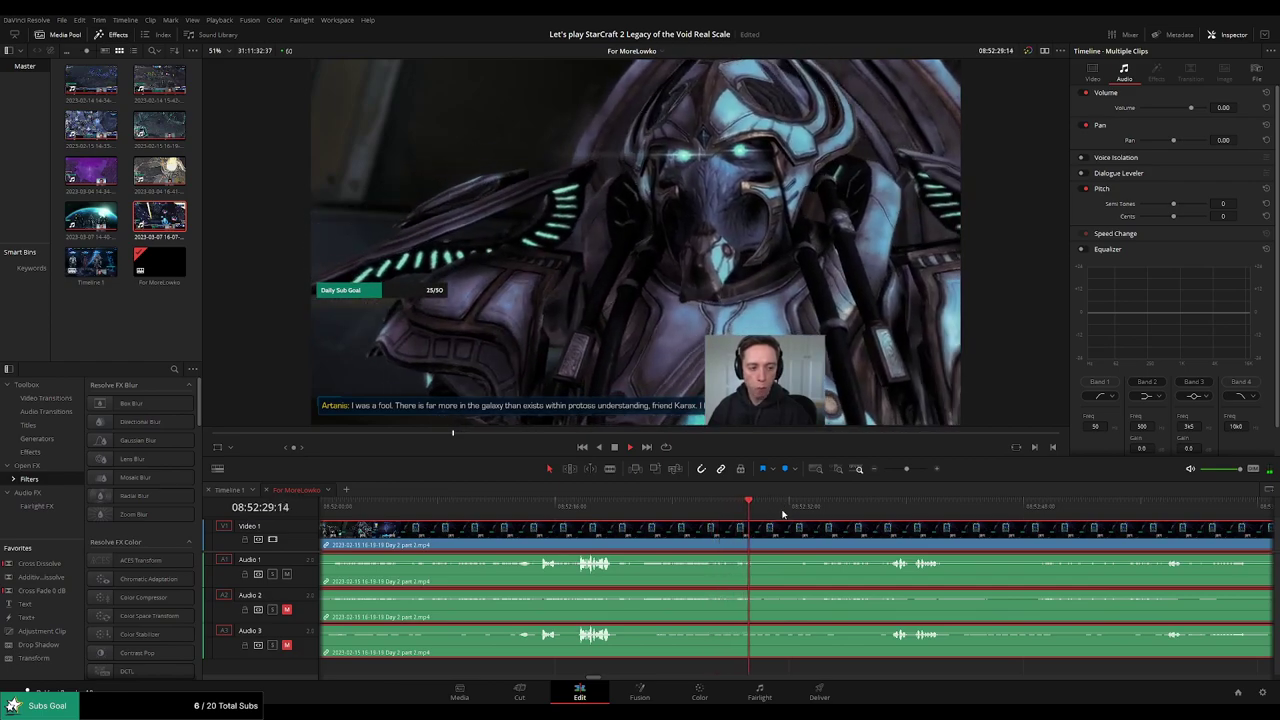
left_click(787, 506)
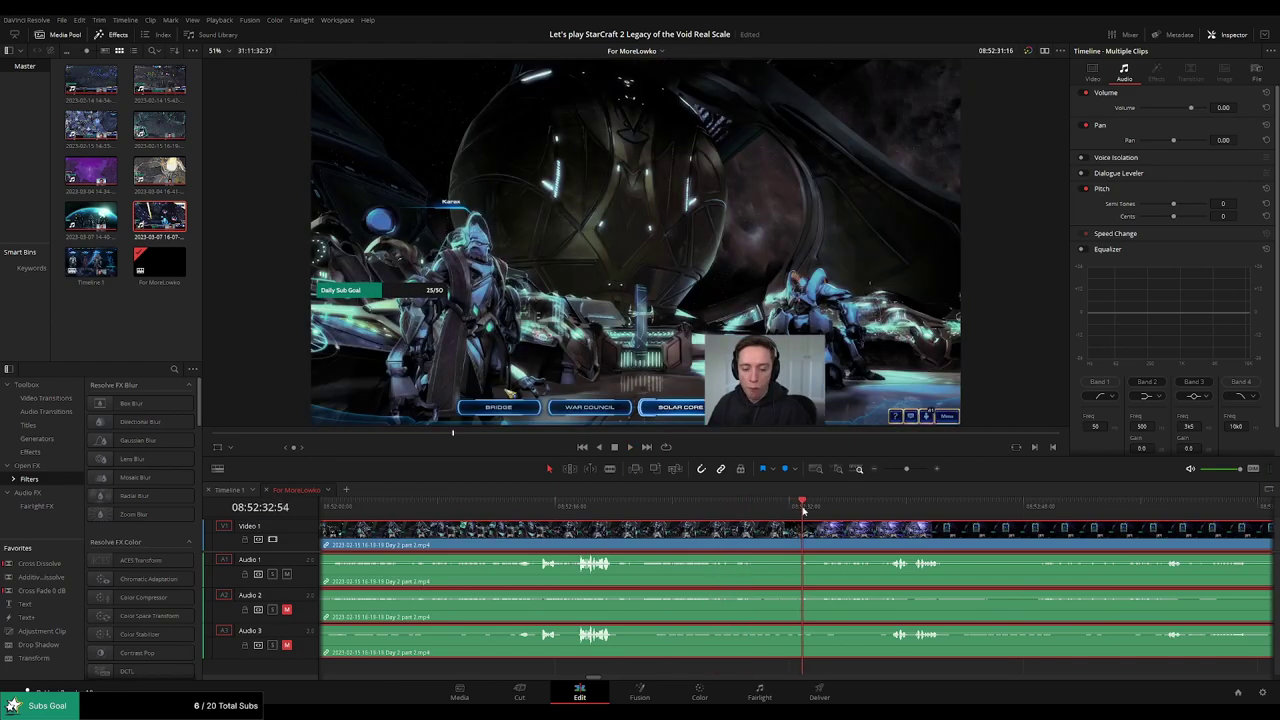
left_click_drag(797, 510, 783, 510)
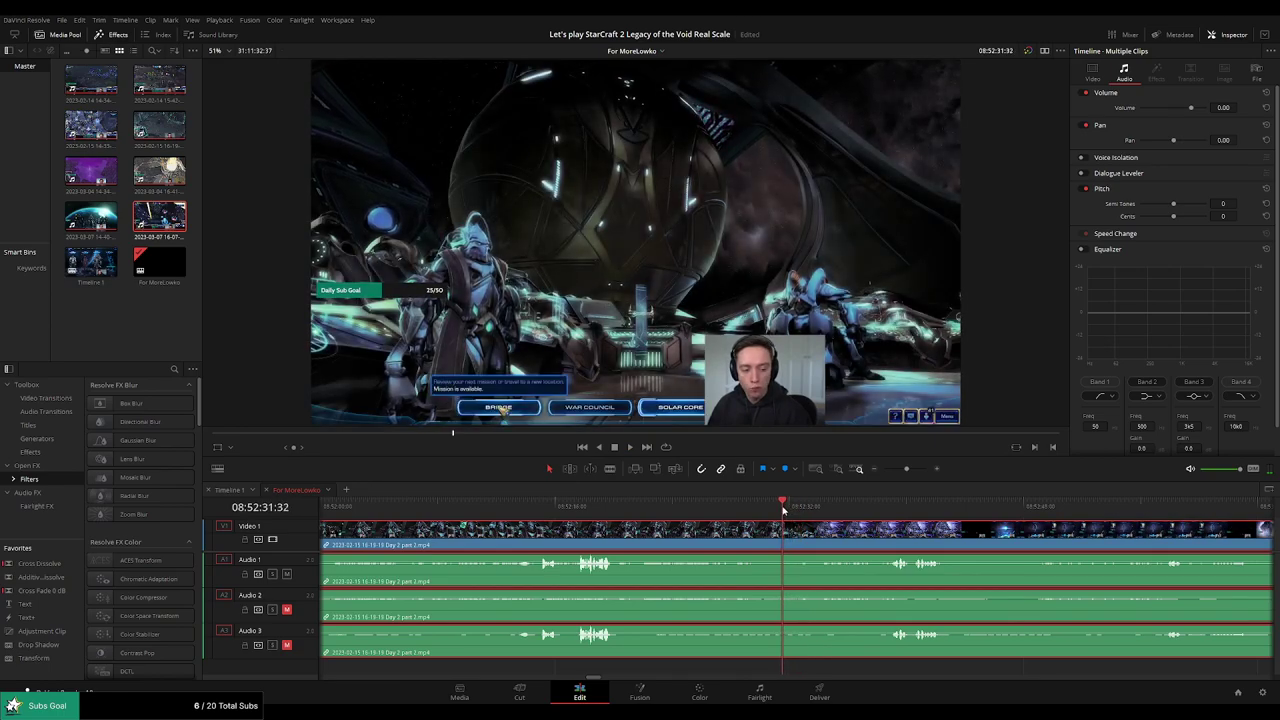
key("ctrl+z")
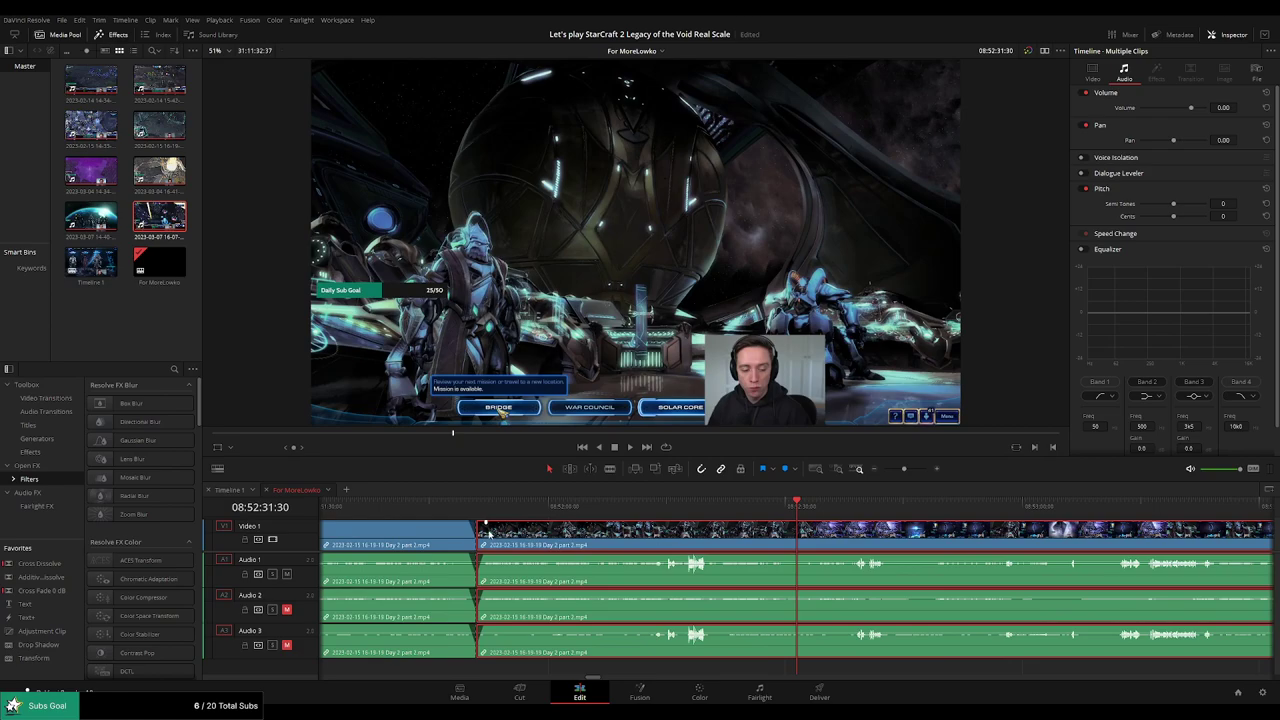
Trim the join to the bridge-scene start and add a crossfade there.
left_click_drag(479, 535, 828, 537)
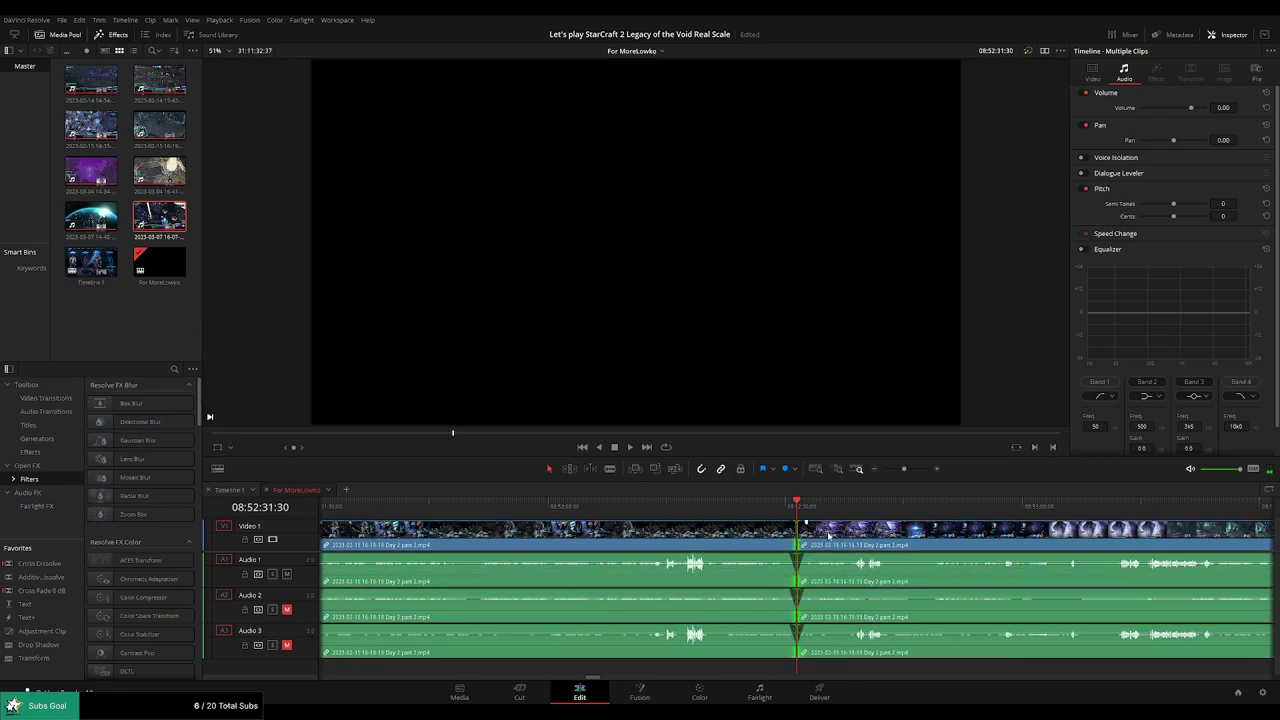
key("space")
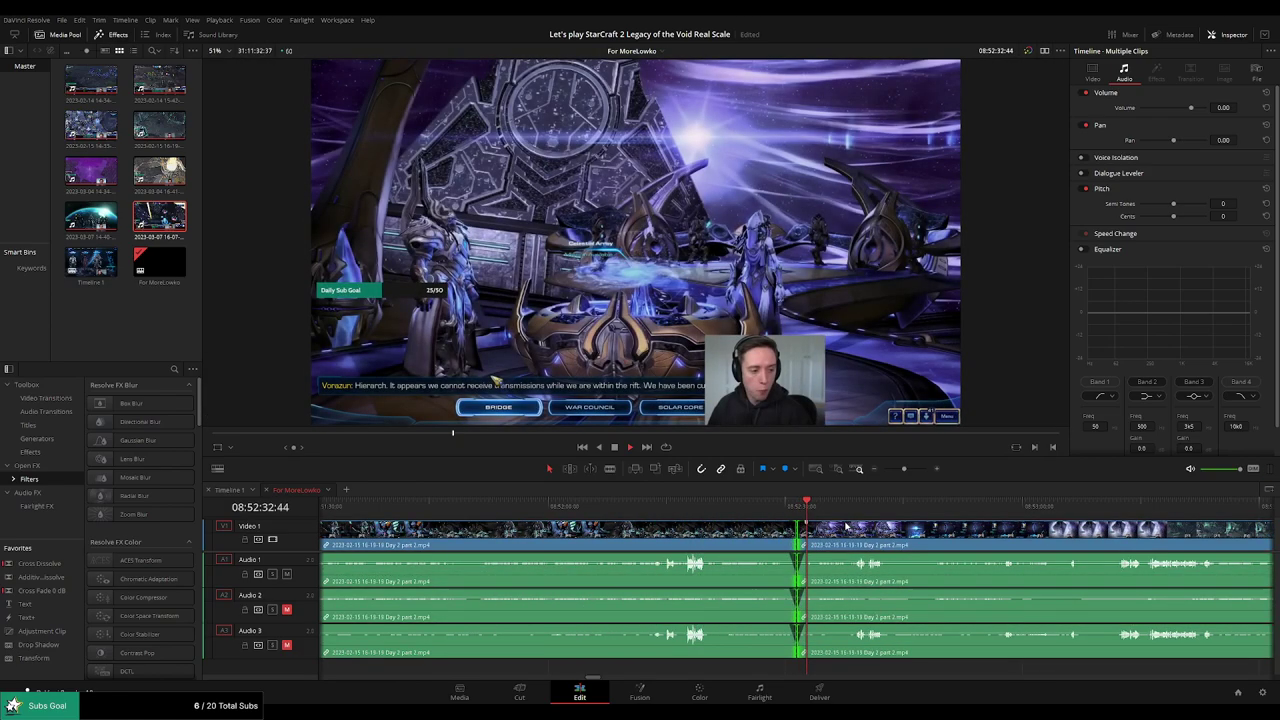
key("ctrl+t")
Shift the cut and crossfade a few frames earlier, to about 08:52:31.
left_click(726, 505)
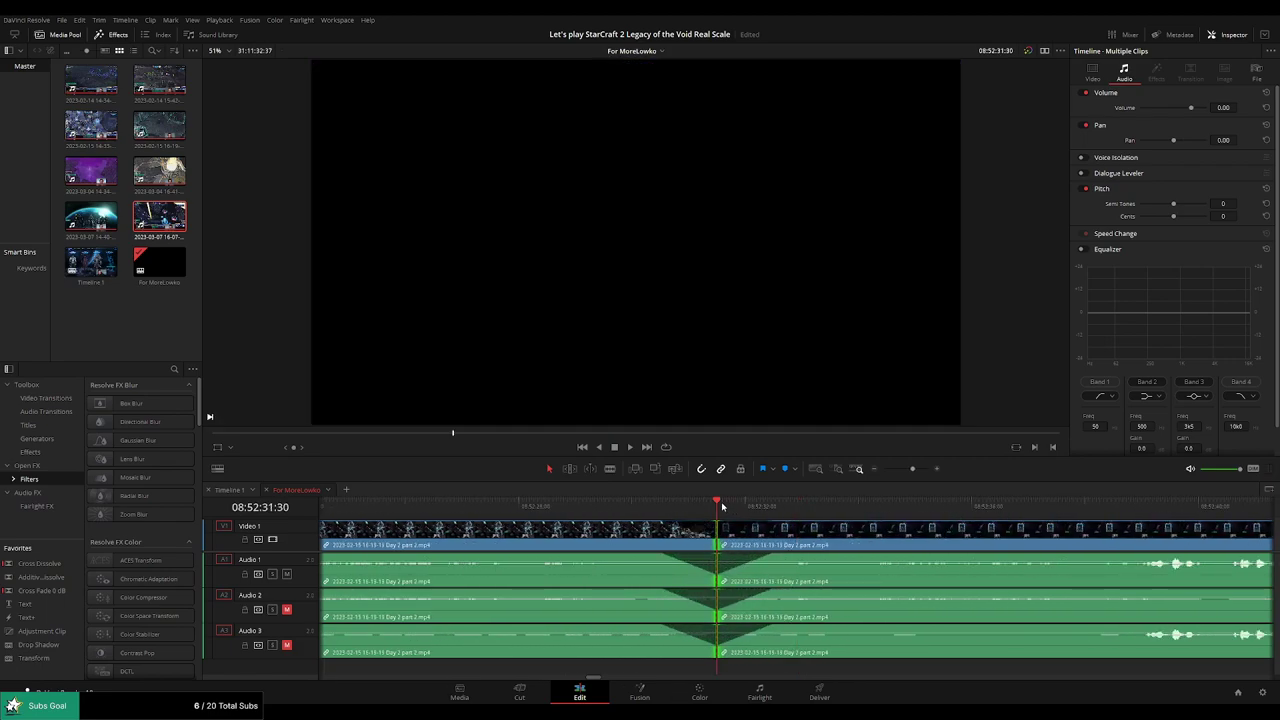
left_click(758, 507)
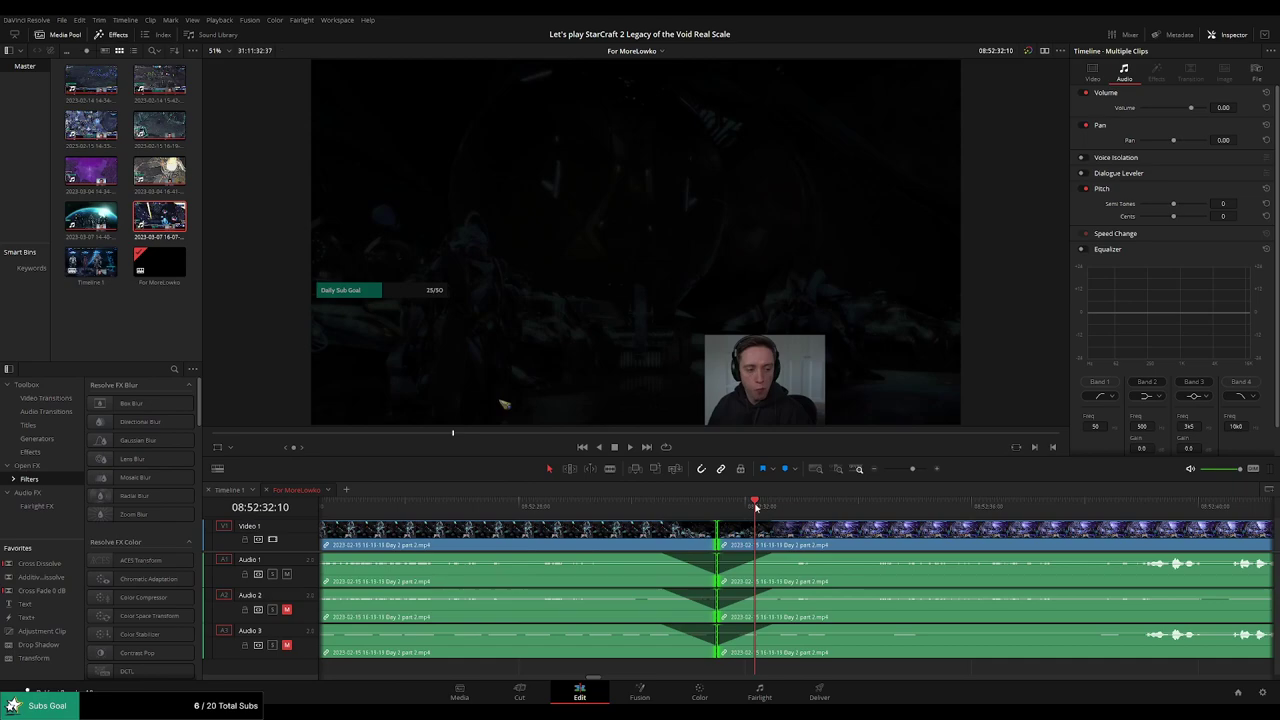
left_click_drag(756, 507, 745, 538)
key("space")
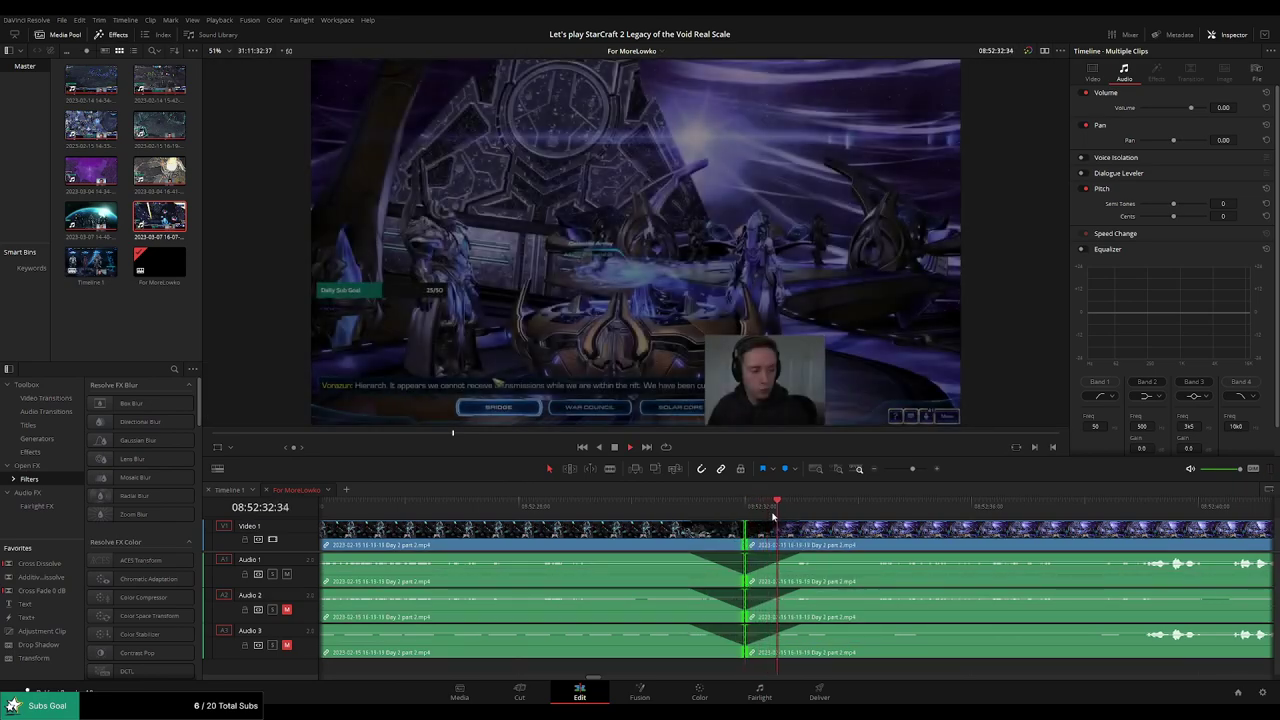
scroll(1074, 544, "down", 2)
Drag the later Day 2 part 2 piece right, leaving an empty gap before it.
scroll(1074, 544, "down", 3)
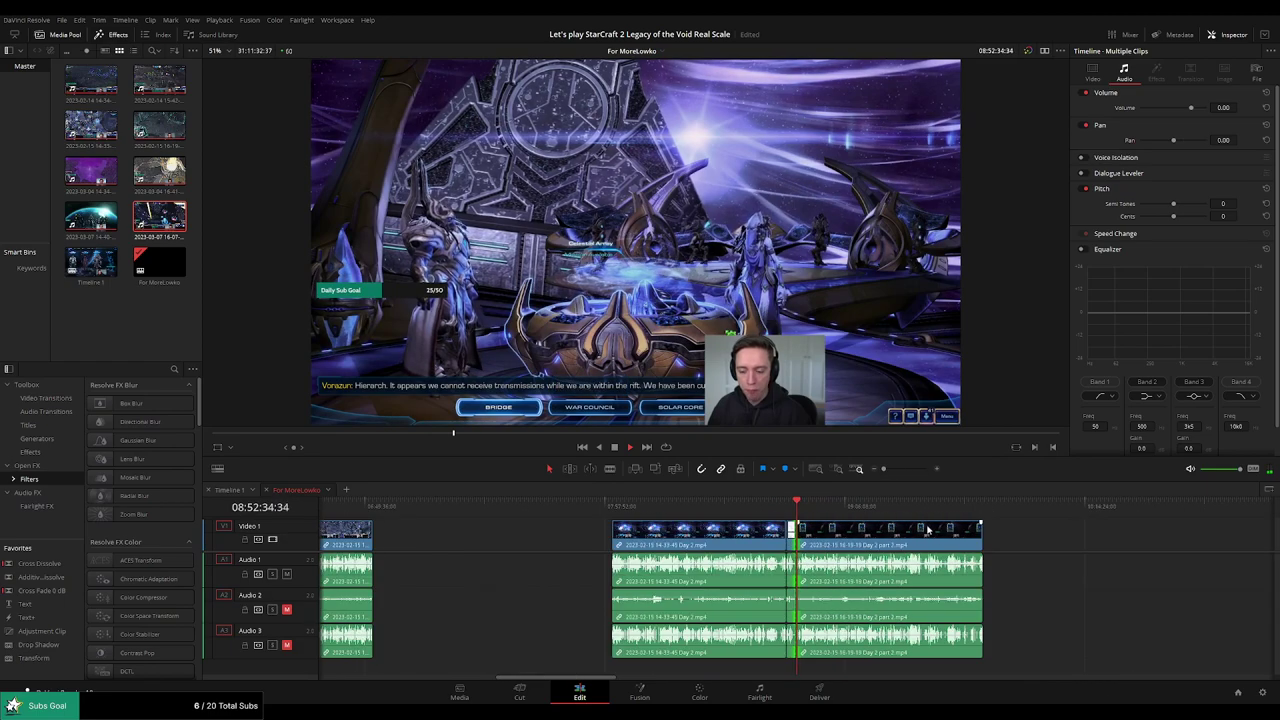
scroll(740, 530, "right", 3)
left_click(401, 505)
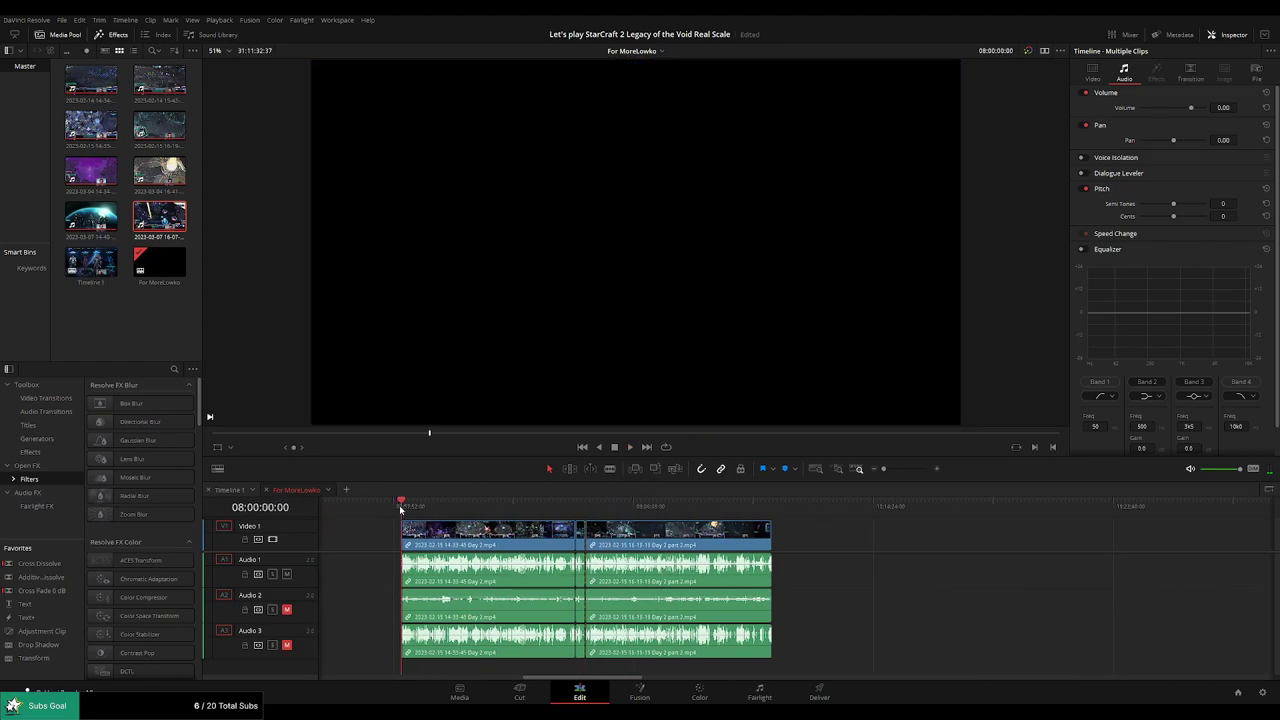
scroll(645, 517, "right", 3)
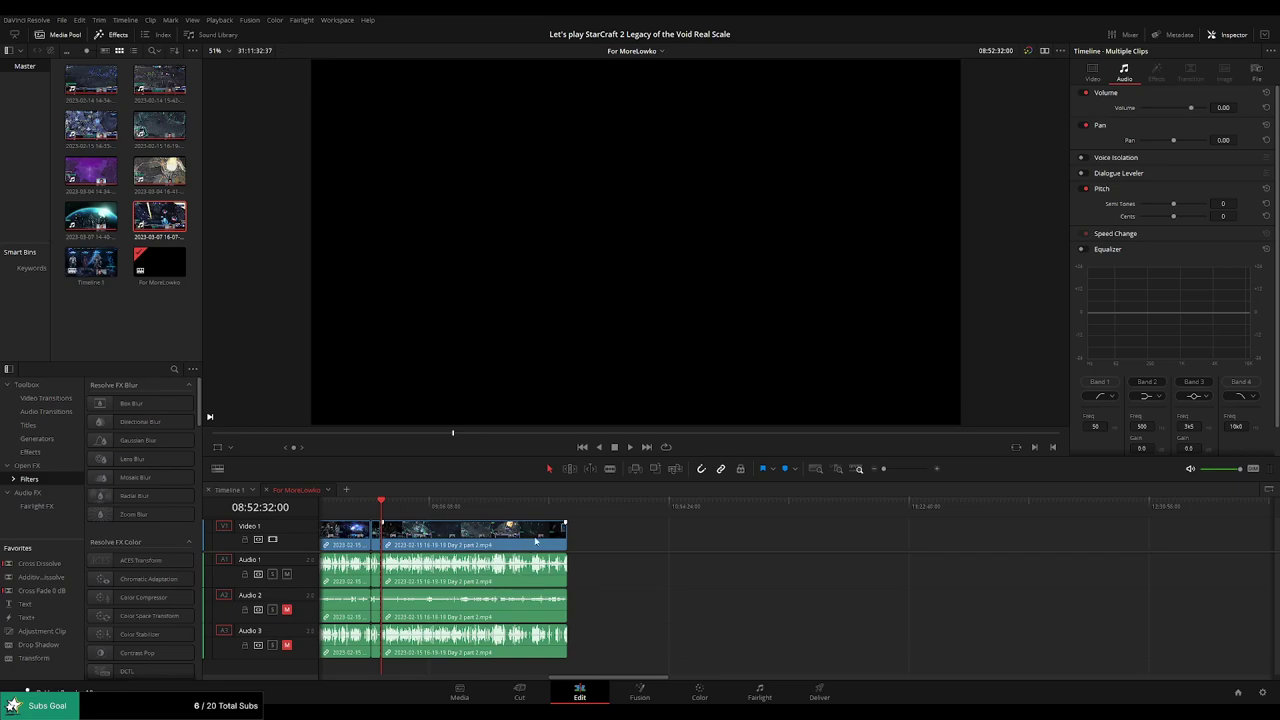
left_click_drag(562, 540, 933, 540)
left_click(633, 547)
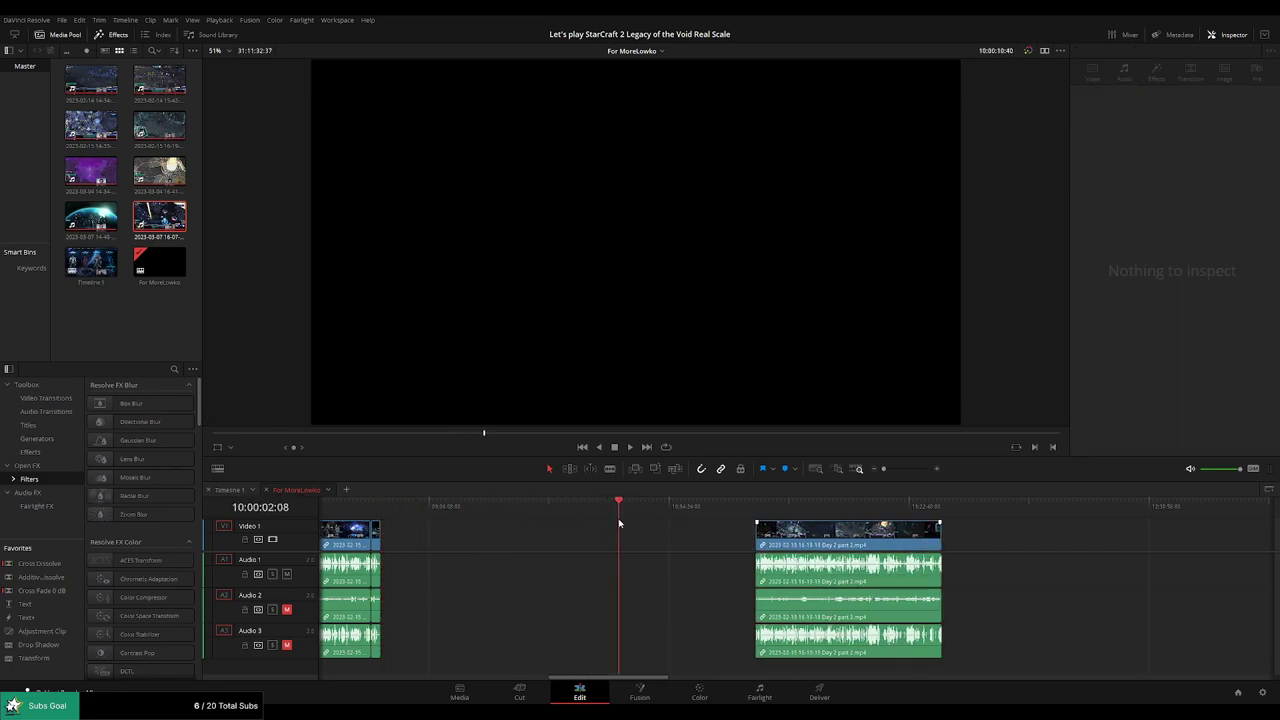
scroll(754, 521, "up", 5)
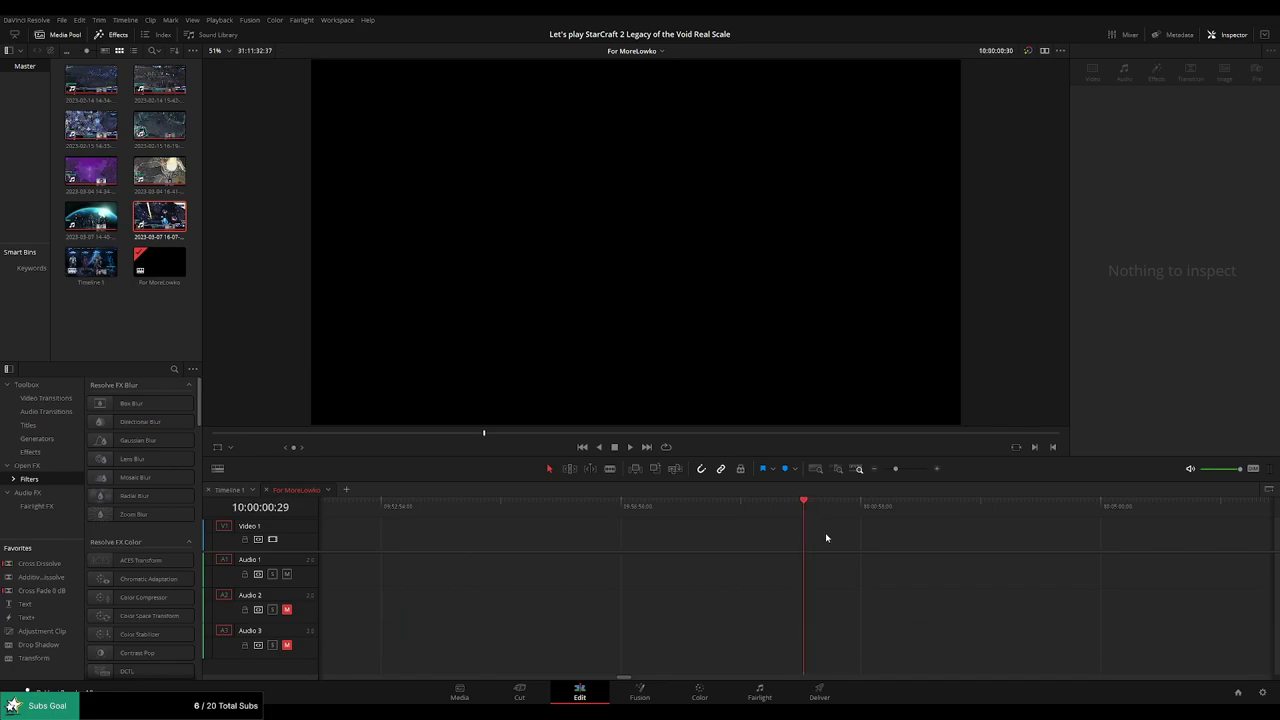
scroll(901, 505, "down", 2)
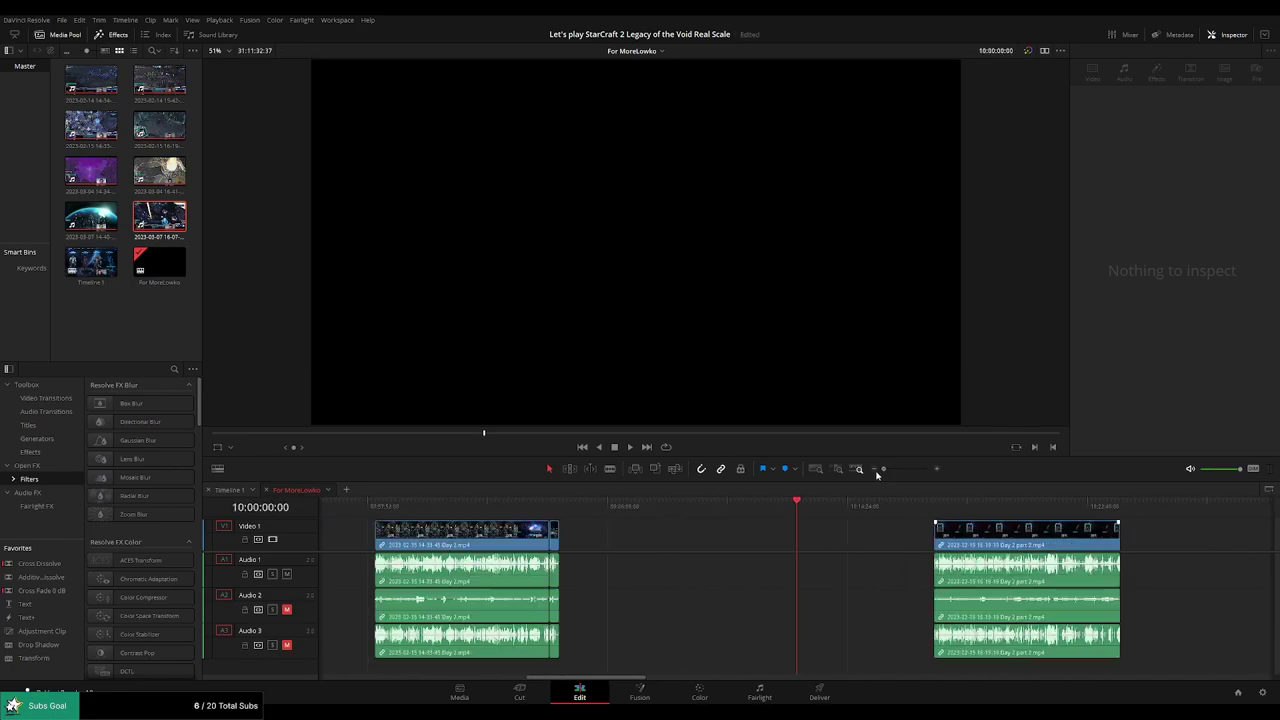
Place the part 2 piece at 10:00:00:00 and play back its ending.
left_click_drag(1015, 540, 883, 540)
left_click(982, 507)
left_click(1068, 548)
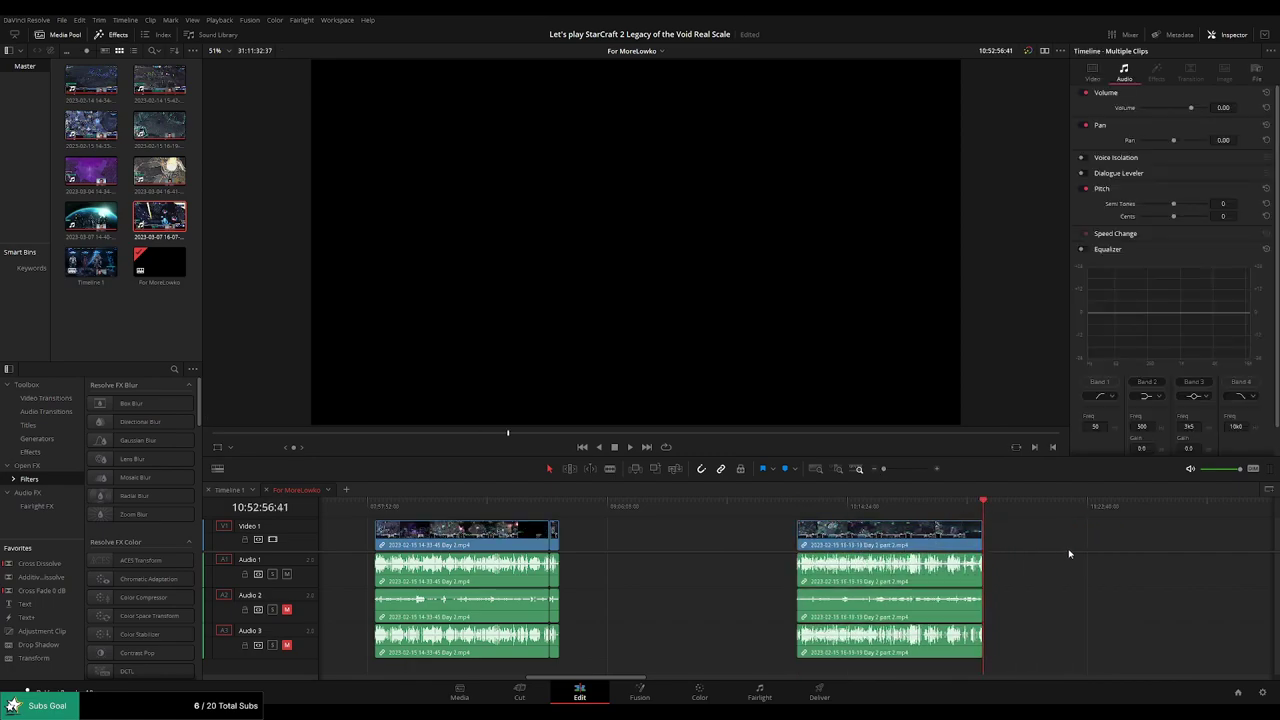
key("space")
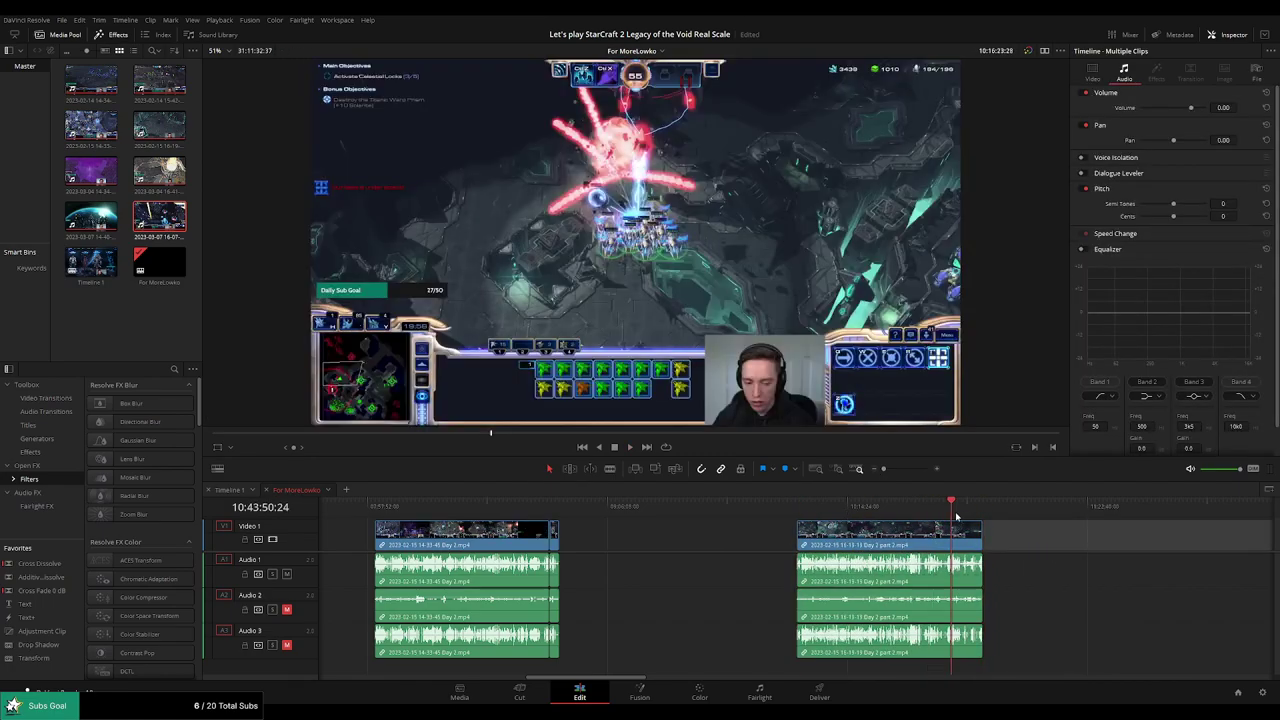
left_click_drag(883, 468, 912, 469)
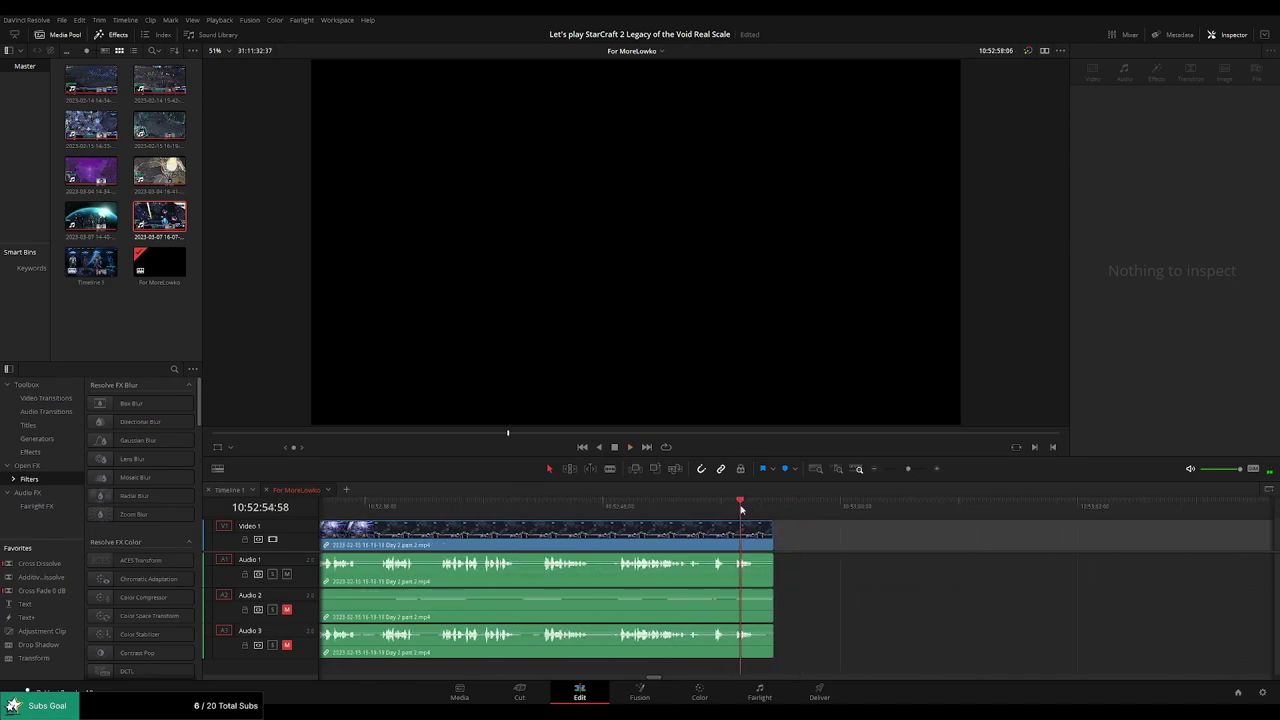
Add fade-outs to Audio 1, 2 and 3 at the end of the later part 2 piece, then play to check.
key("space")
scroll(898, 512, "up", 2)
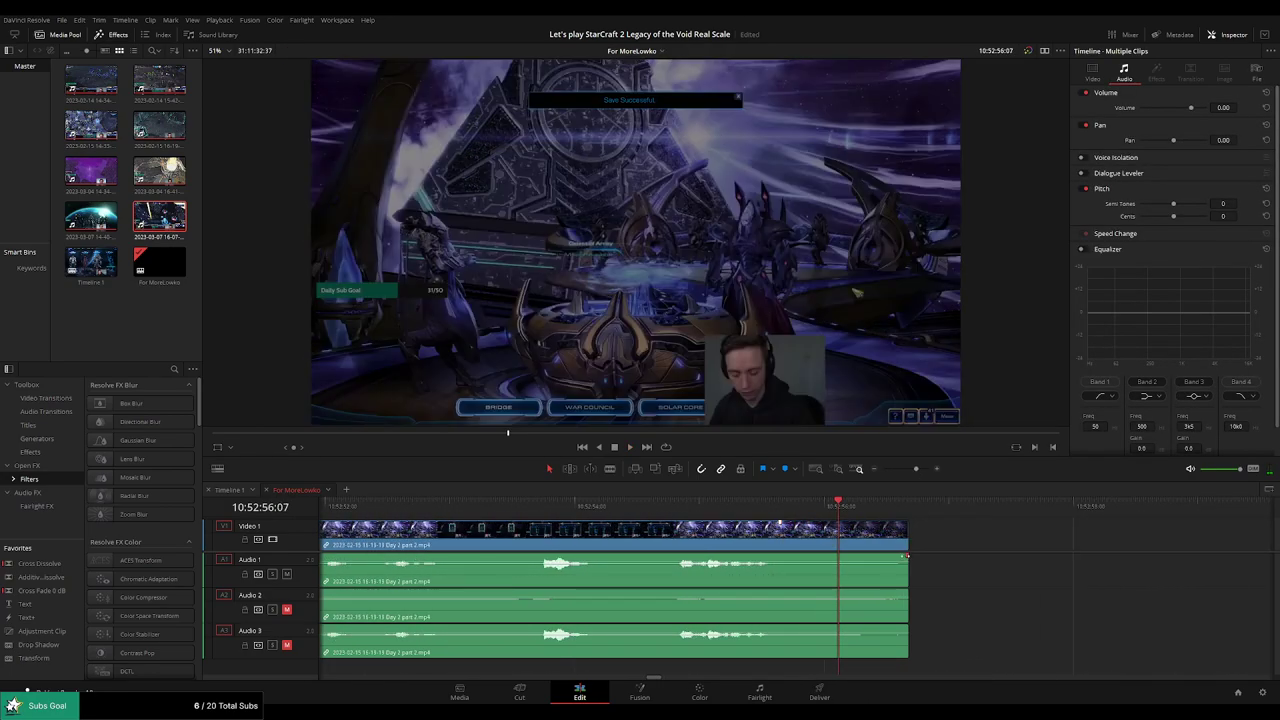
left_click_drag(907, 555, 797, 555)
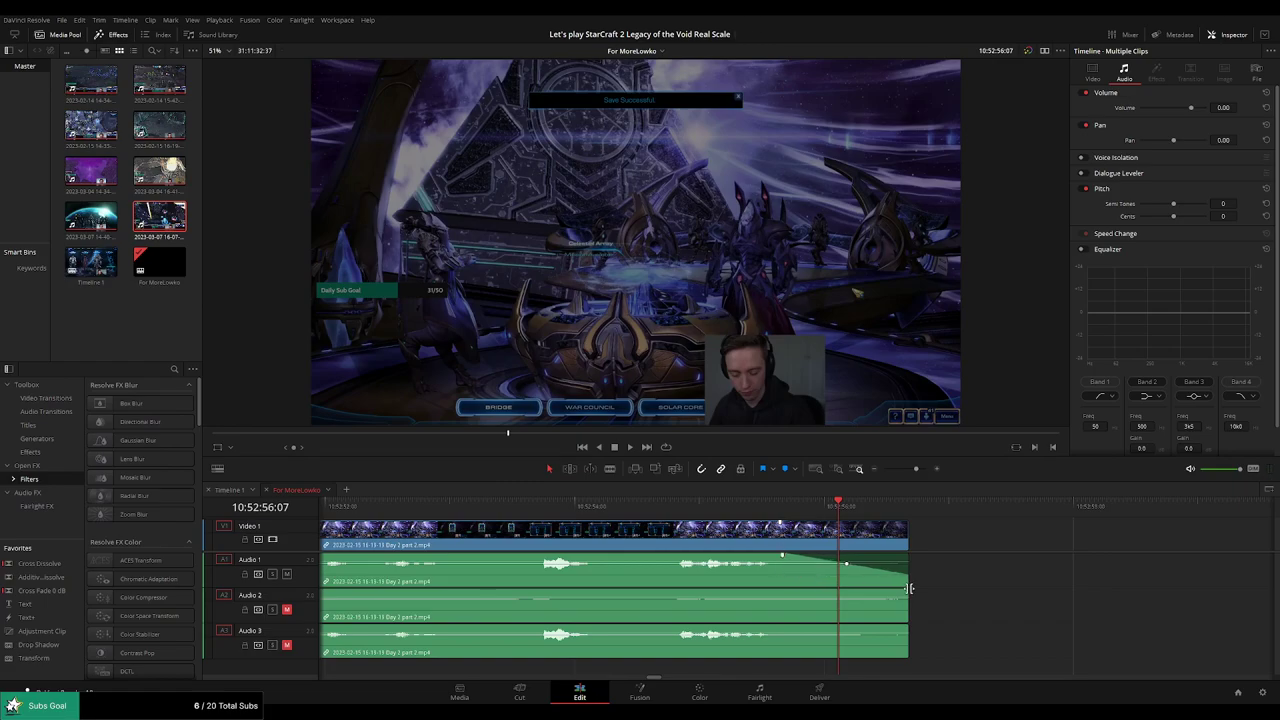
left_click_drag(906, 592, 788, 590)
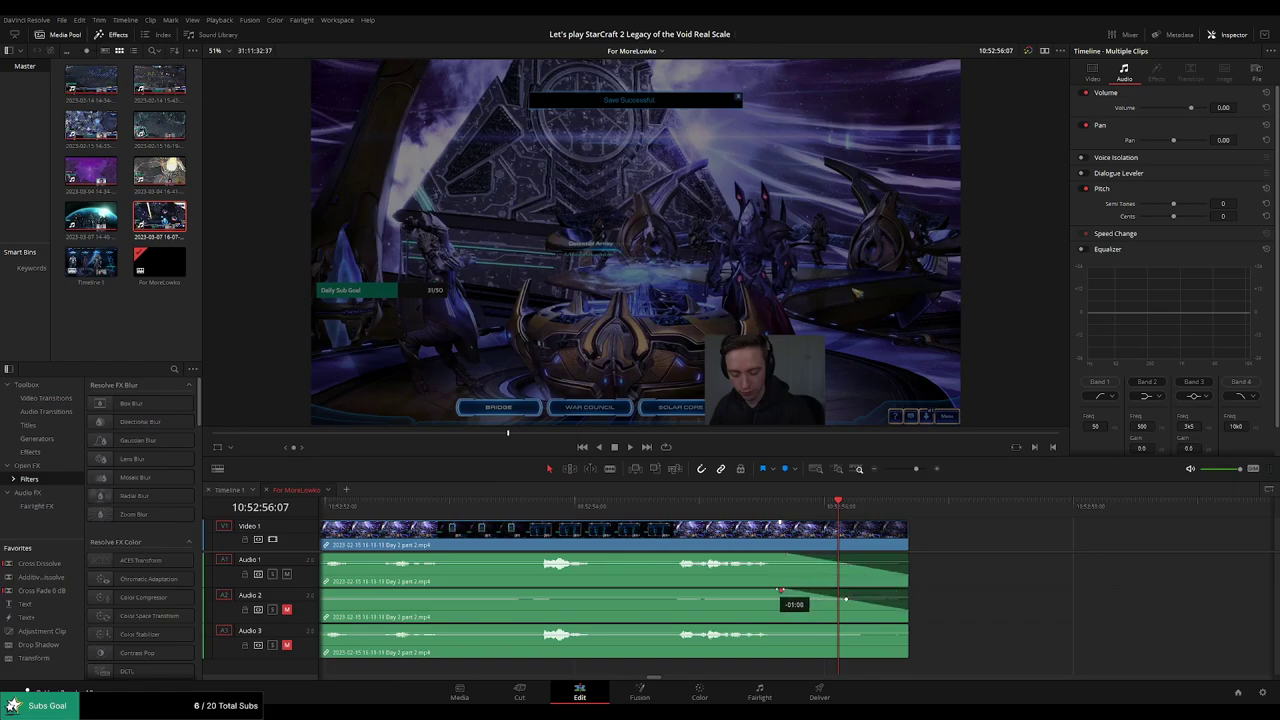
left_click_drag(907, 627, 808, 627)
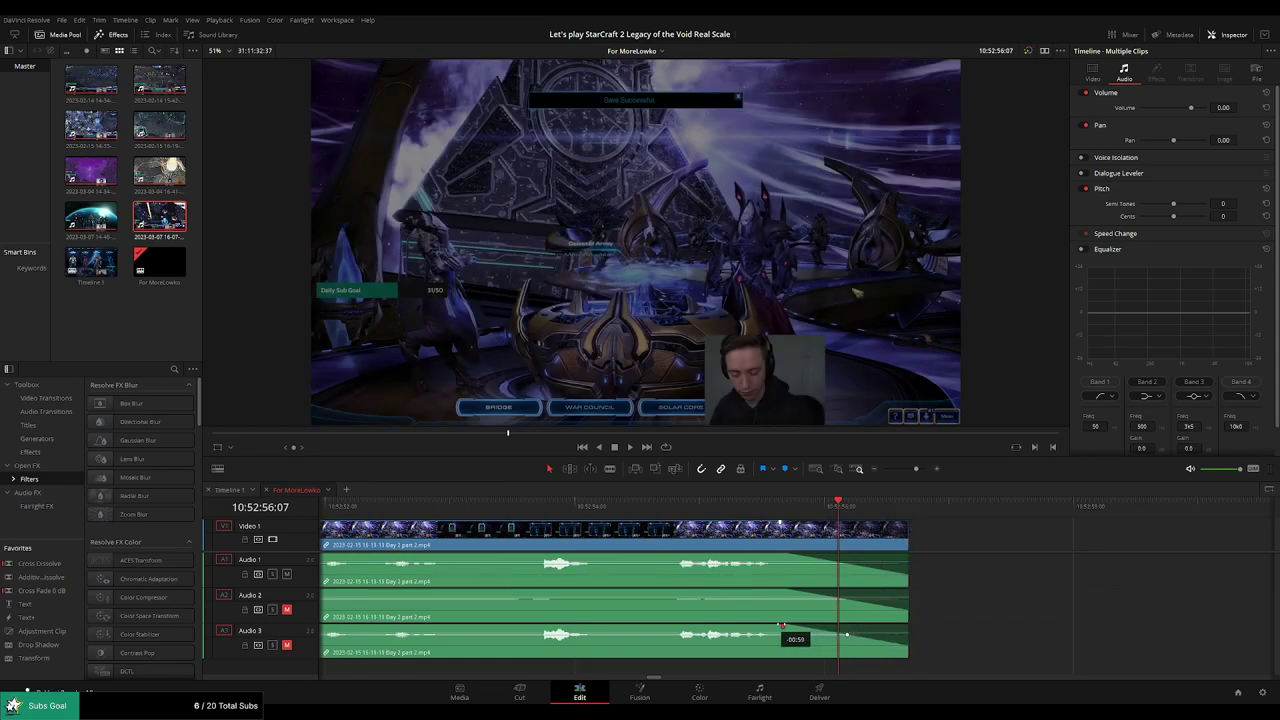
key("space")
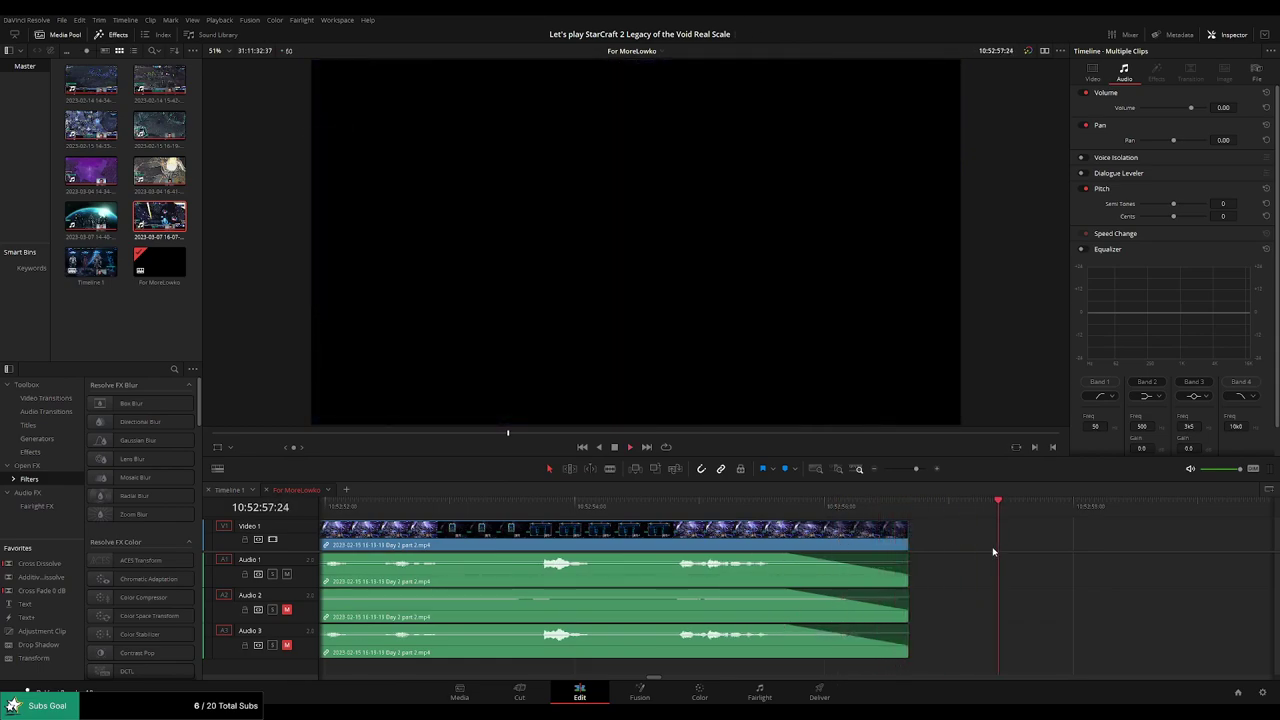
left_click(990, 552)
key("Up")
Move the Day 3 clip to start at 12:00:00:00 on the timeline.
left_click_drag(915, 469, 881, 471)
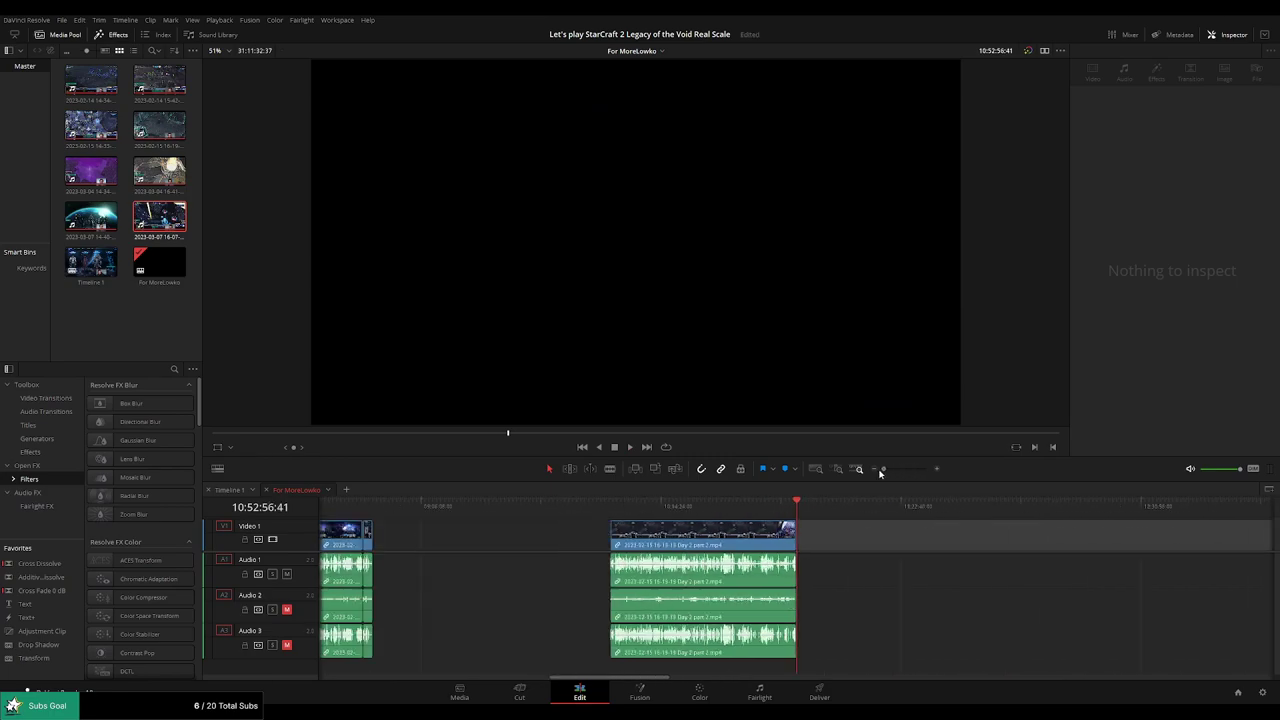
scroll(683, 528, "right", 5)
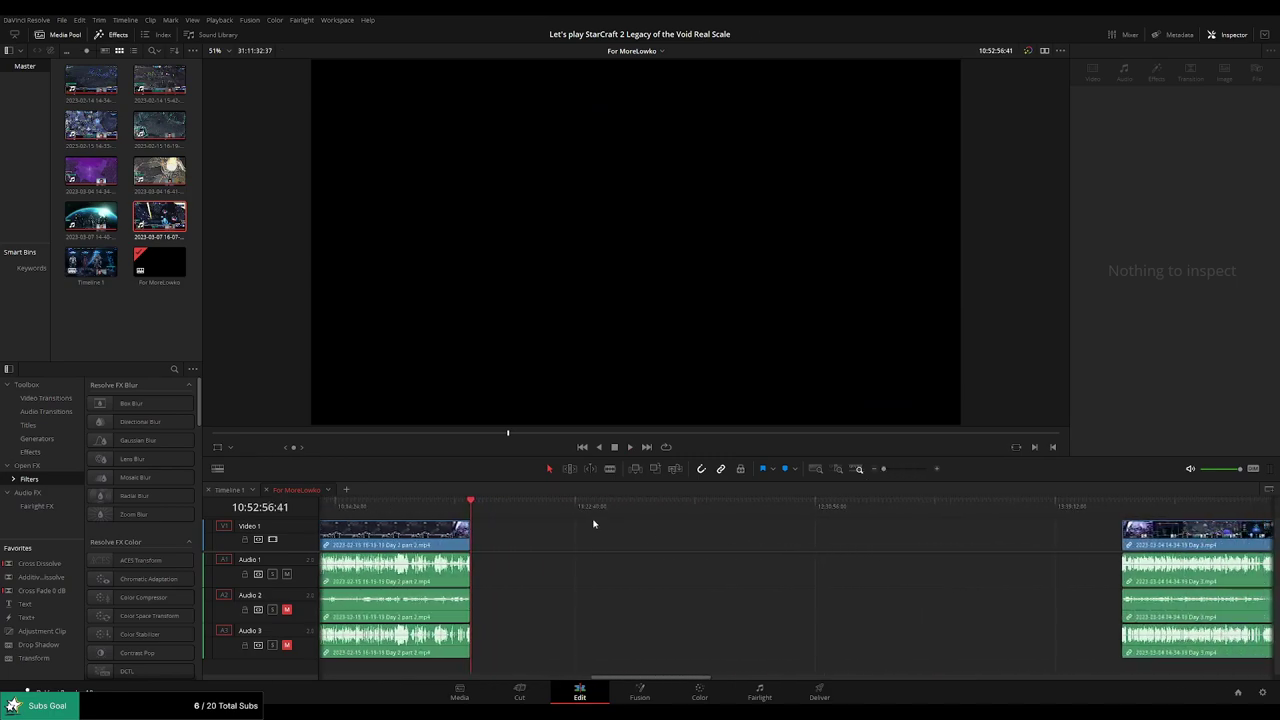
scroll(597, 549, "right", 1)
scroll(446, 516, "right", 1)
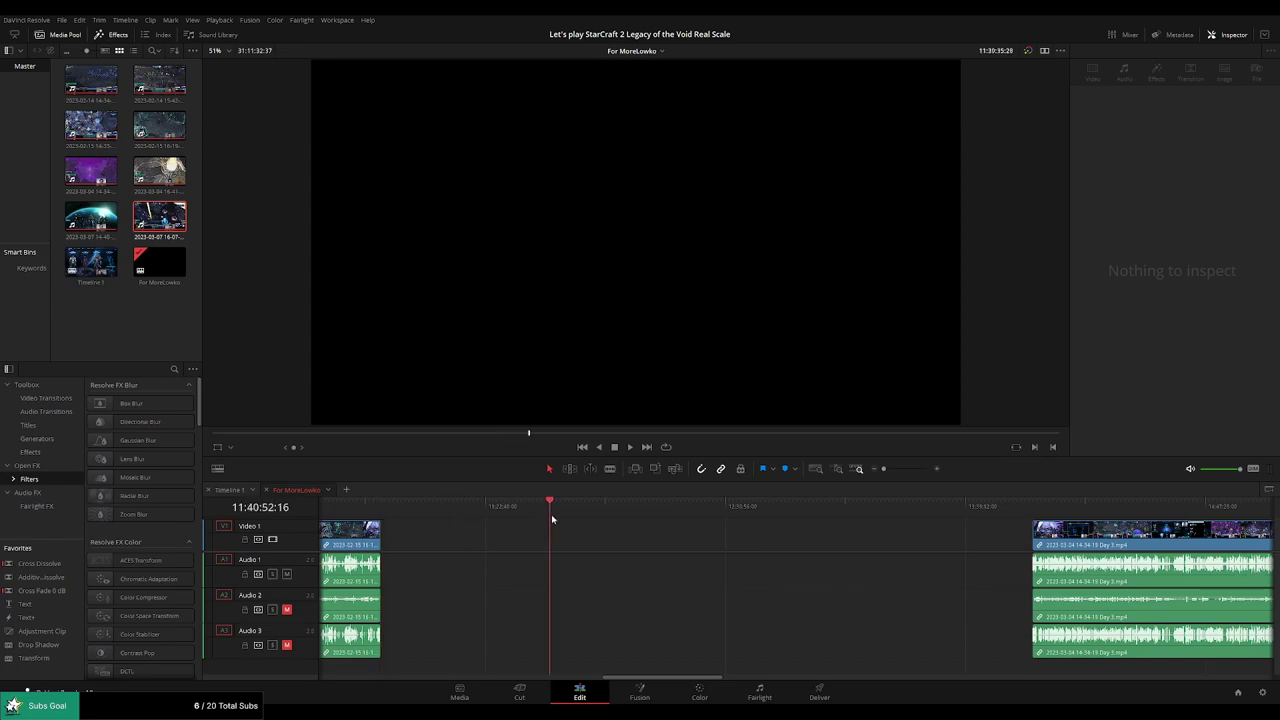
left_click(617, 520)
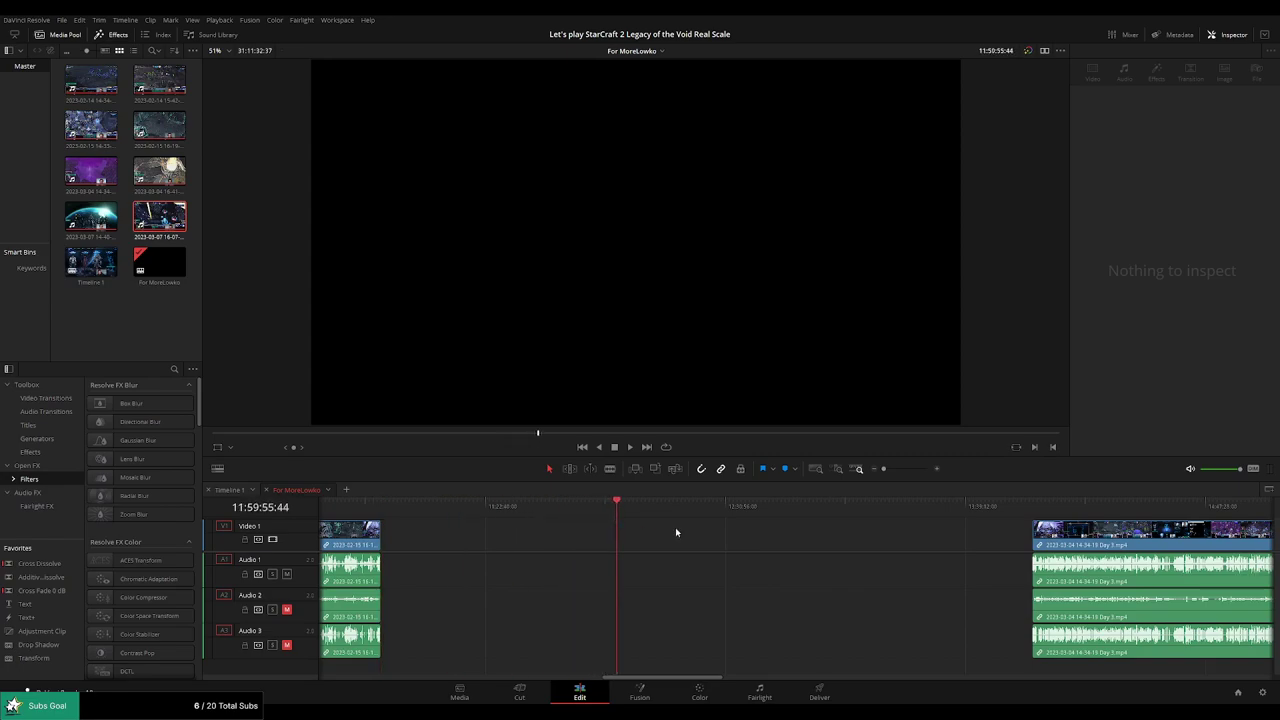
scroll(675, 527, "up", 3)
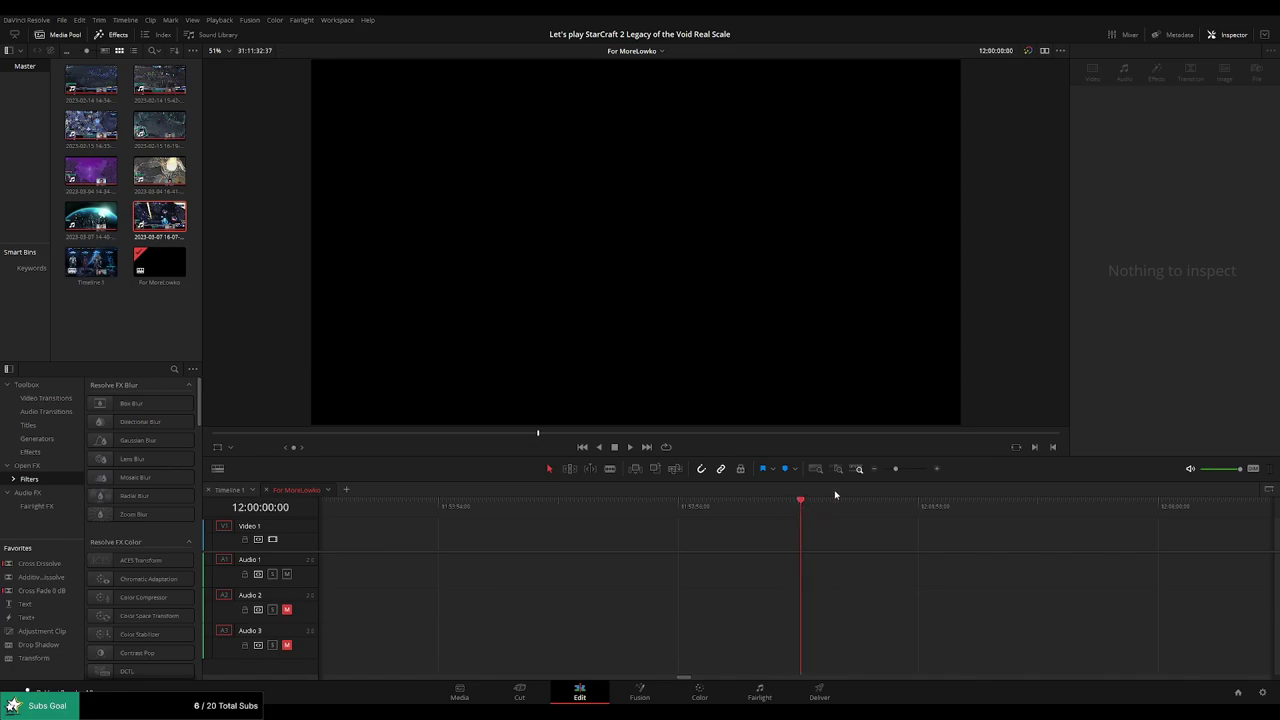
left_click_drag(930, 540, 496, 540)
Fade in the Day 3 audio tracks at the clip start and play the timeline from the beginning.
scroll(513, 527, "up", 2)
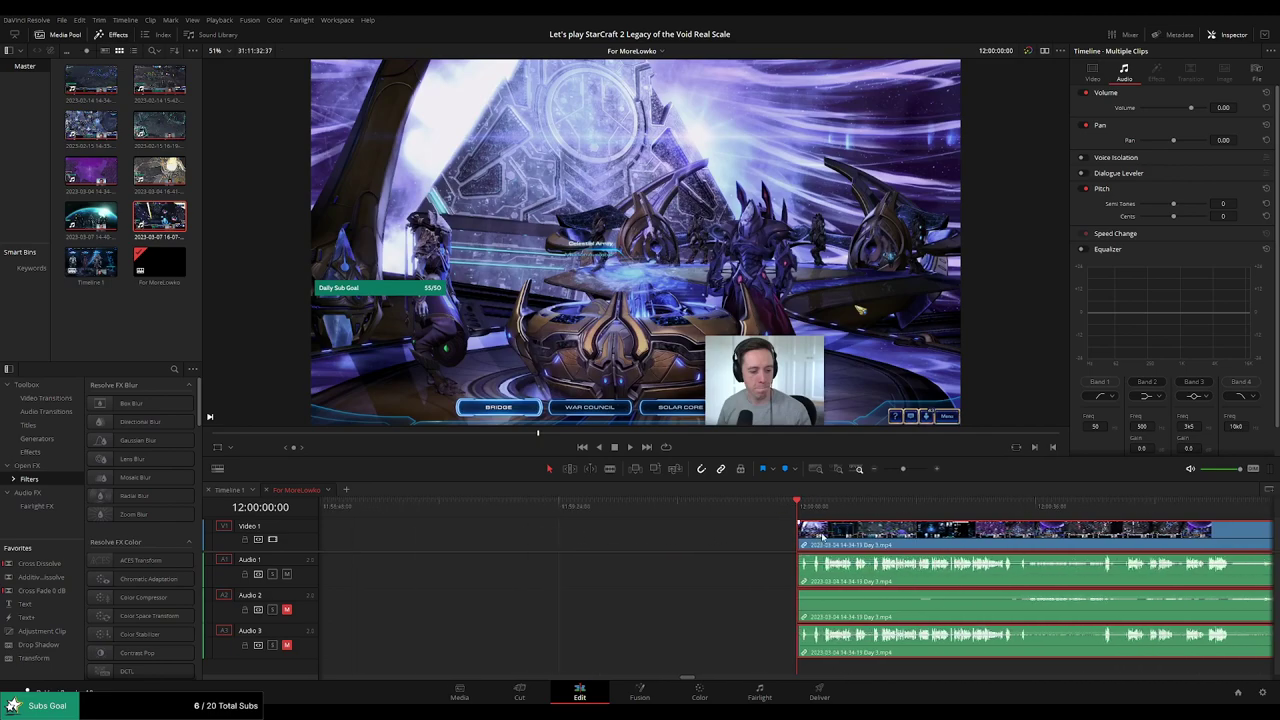
scroll(855, 535, "right", 3)
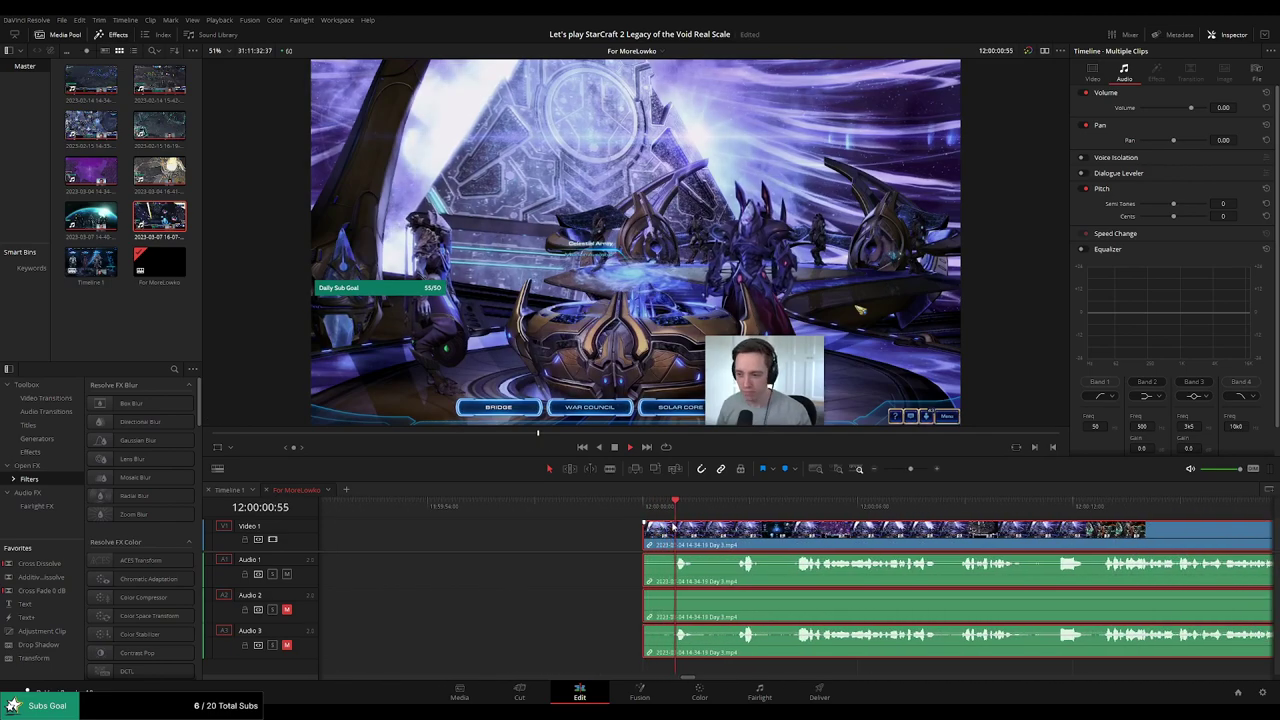
left_click_drag(648, 506, 703, 506)
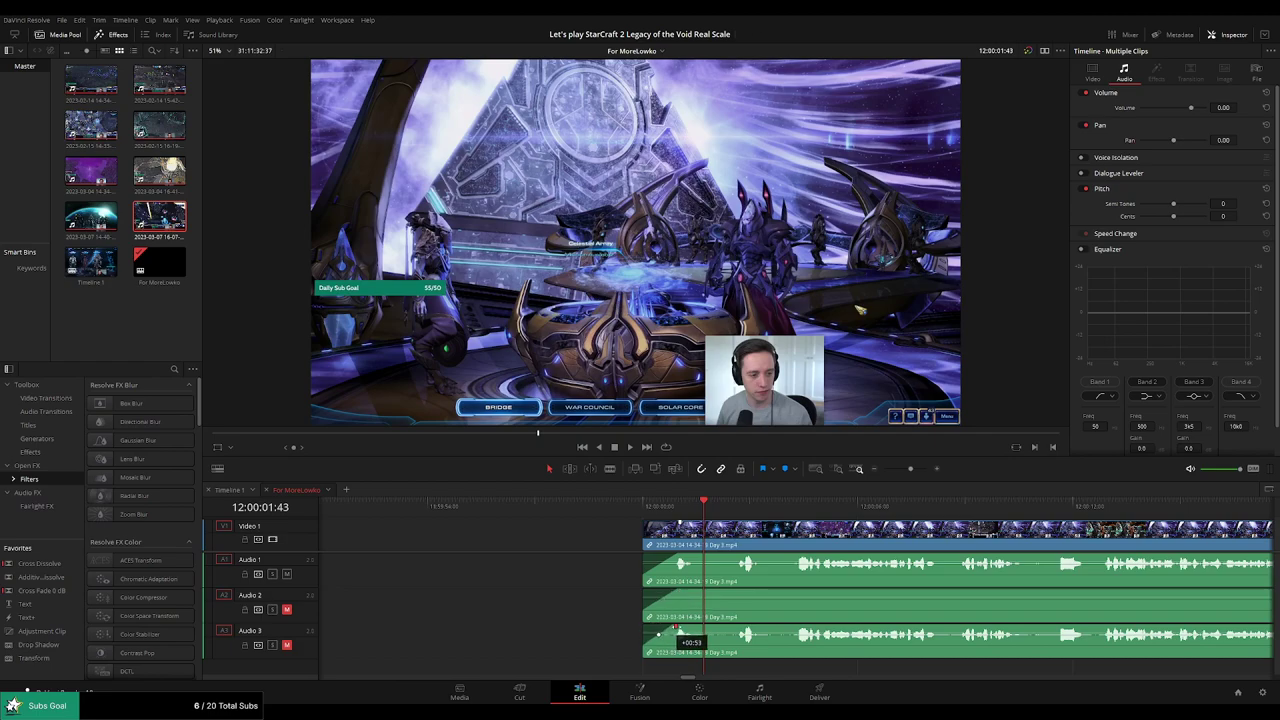
key("Home")
key("space")
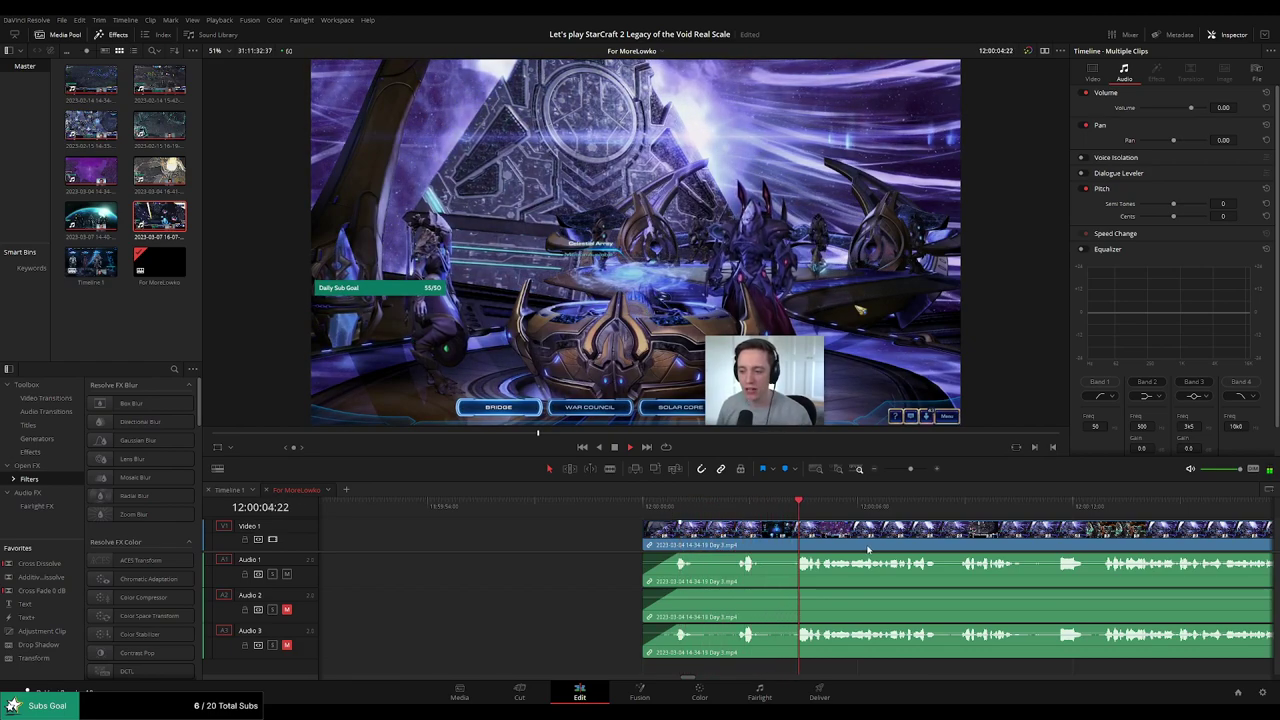
scroll(690, 518, "right", 3)
scroll(705, 525, "down", 3)
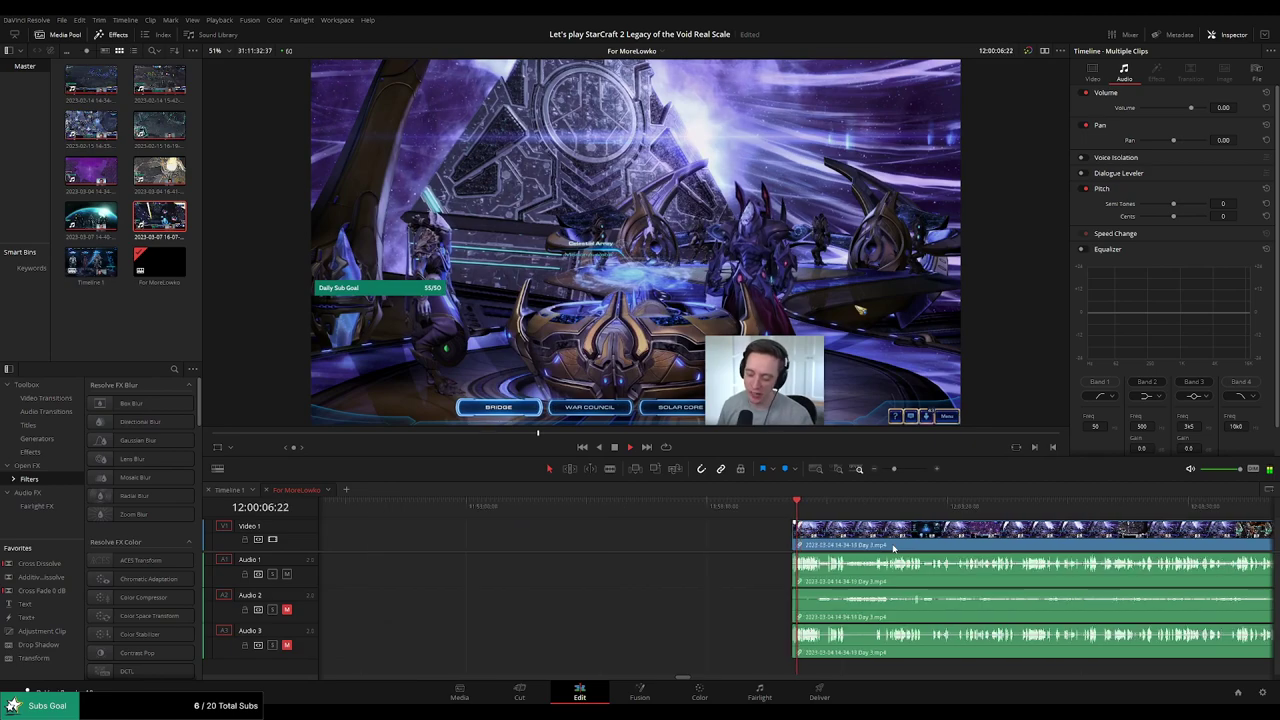
Skim ahead through the Day 3 recording to the Artanis cutscene.
scroll(790, 527, "down", 3)
scroll(592, 518, "right", 4)
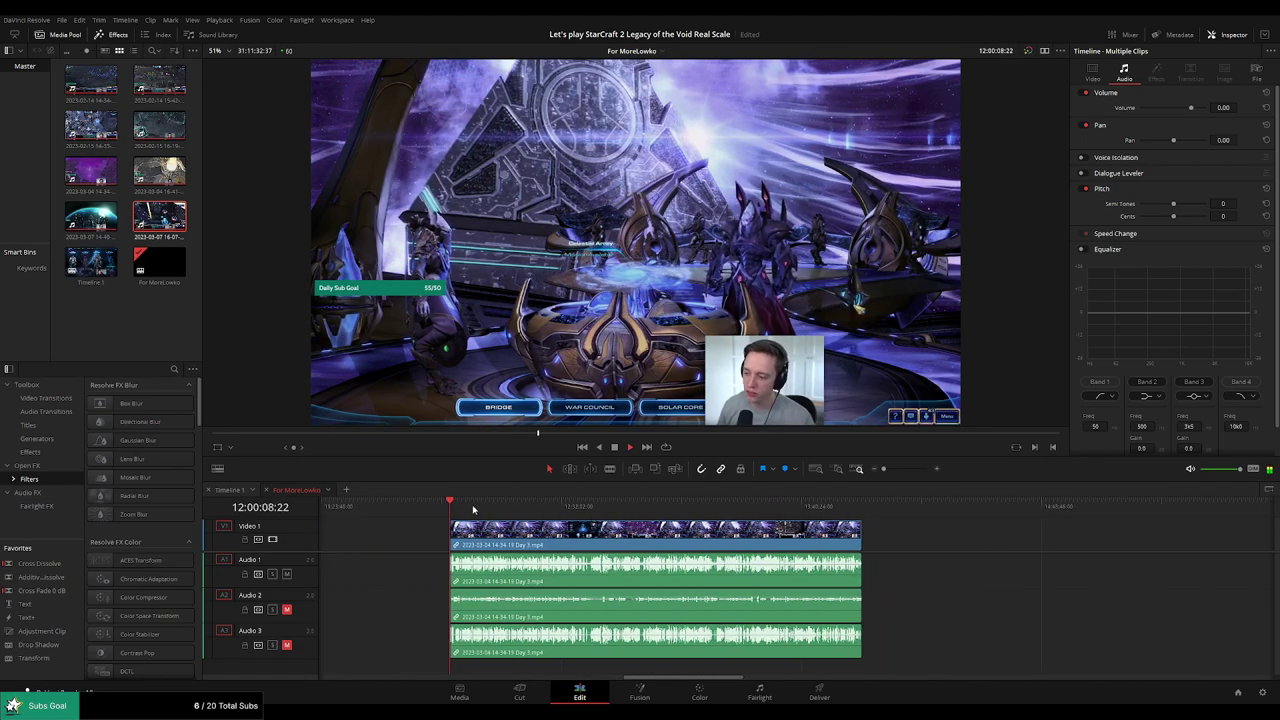
scroll(473, 510, "up", 3)
scroll(600, 528, "right", 2)
scroll(601, 529, "right", 2)
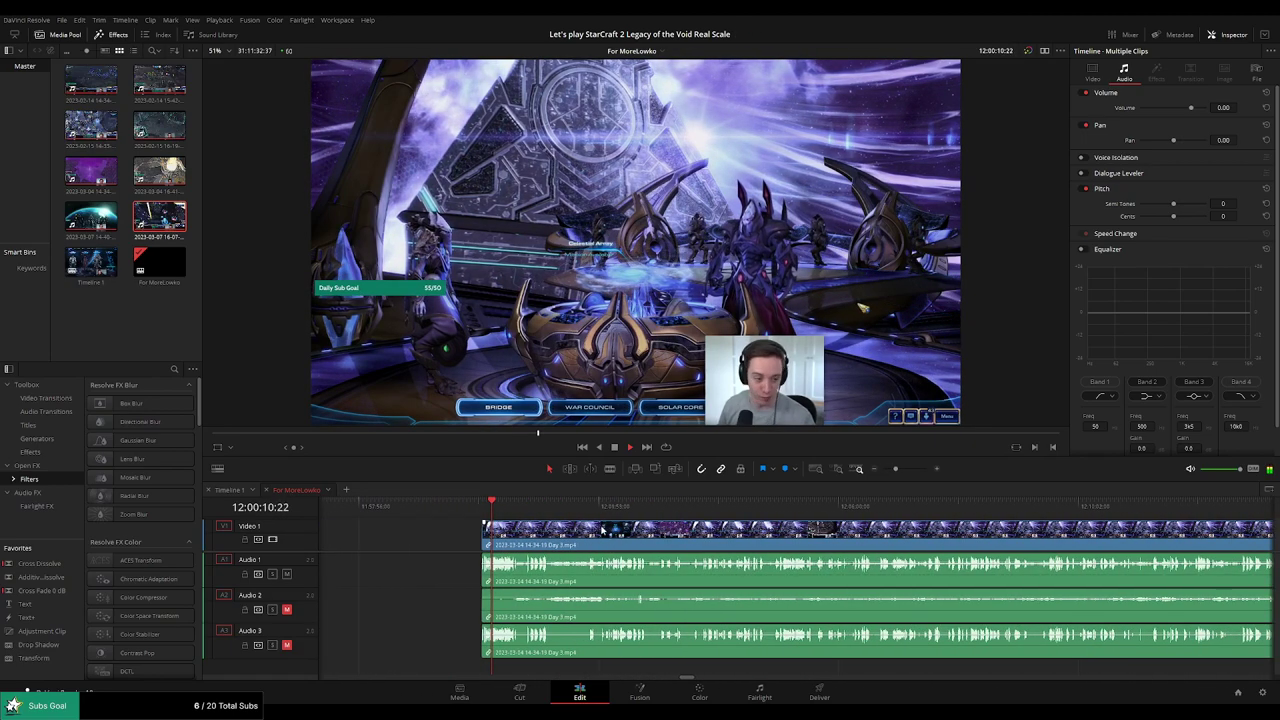
mouse_move(513, 510)
left_mouse_down()
mouse_move(908, 510)
mouse_move(887, 470)
left_mouse_up()
left_click(893, 470)
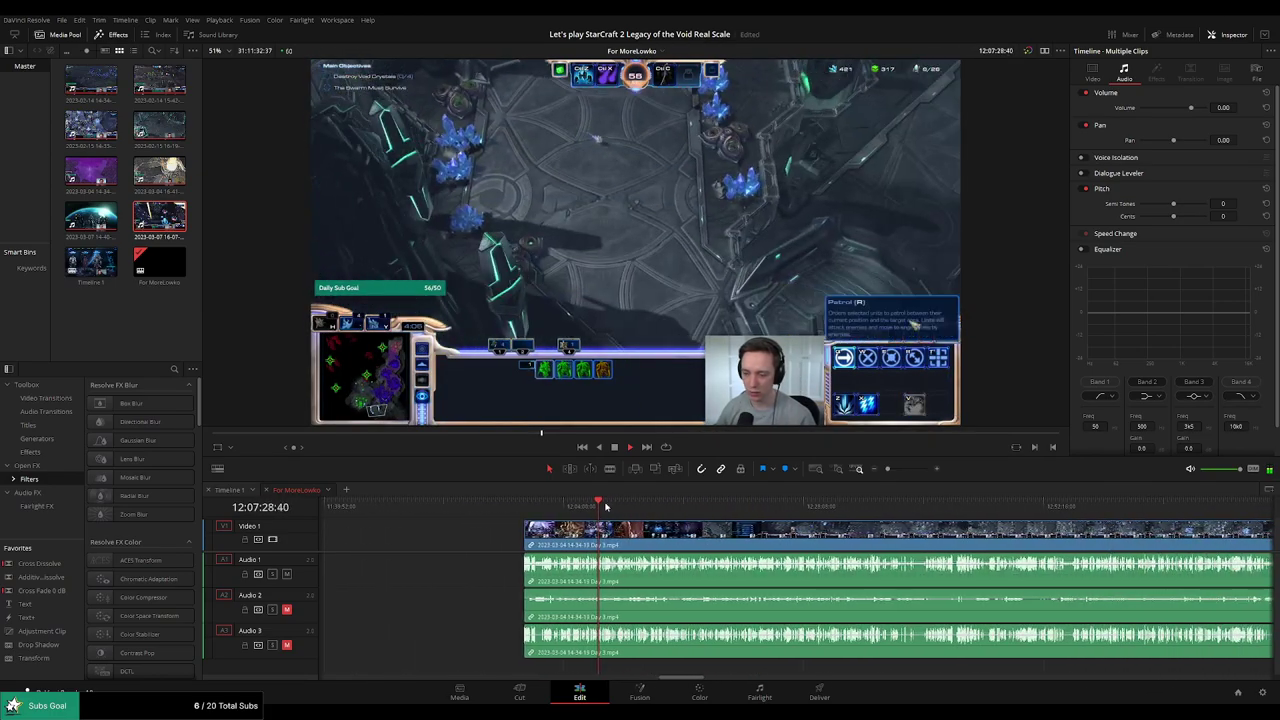
left_click(741, 505)
left_click_drag(741, 509, 1040, 513)
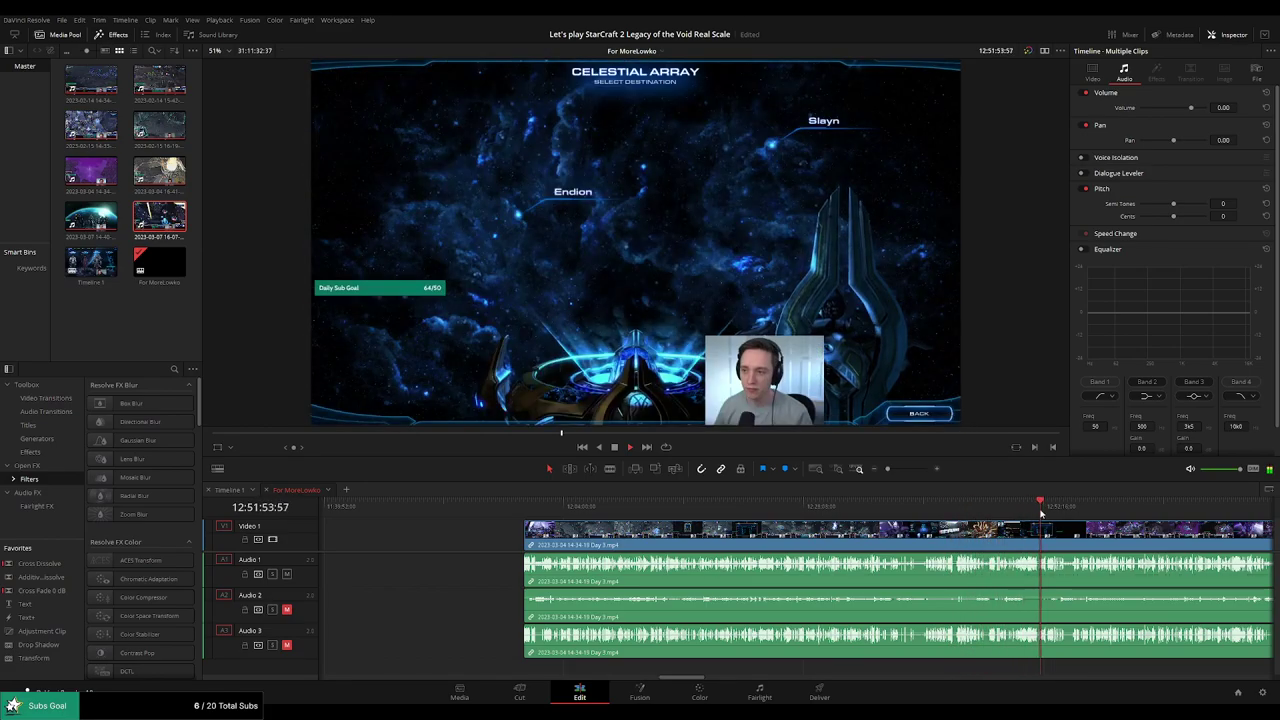
Zoom in and scrub through the Celestial Array screen looking for the cut point.
key("ctrl+equal")
left_click_drag(798, 511, 810, 511)
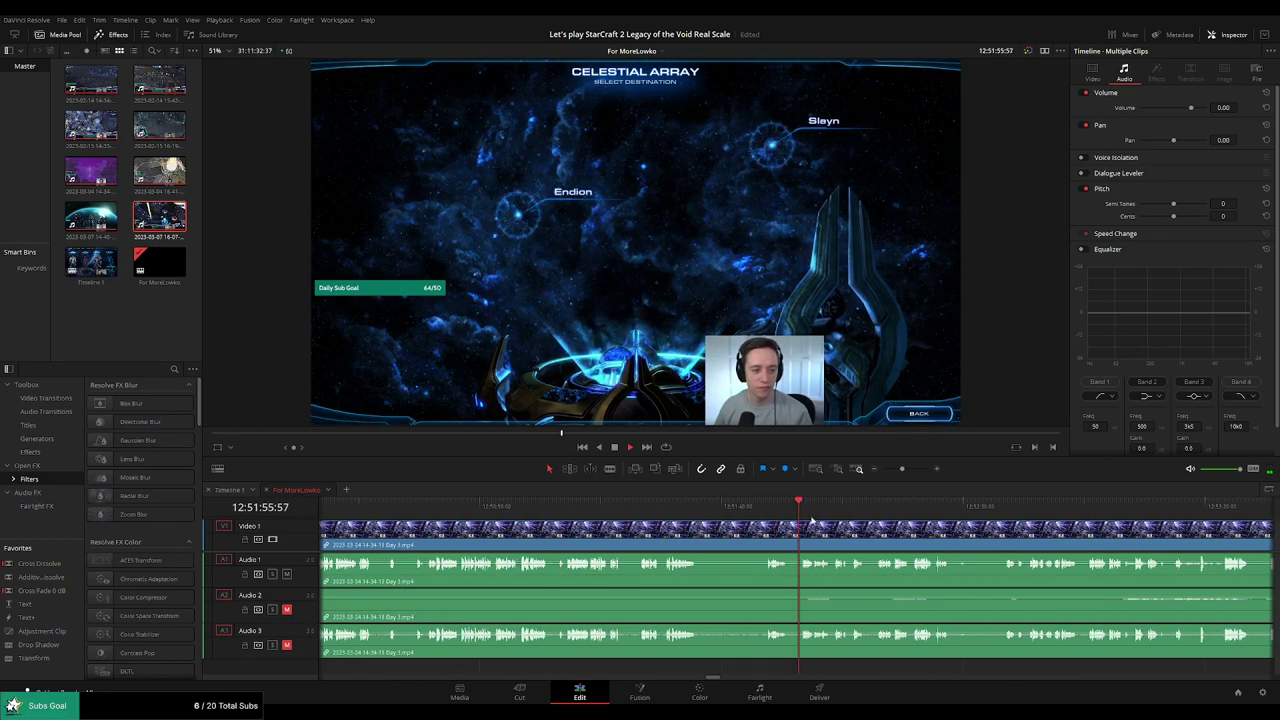
key("ctrl+equal")
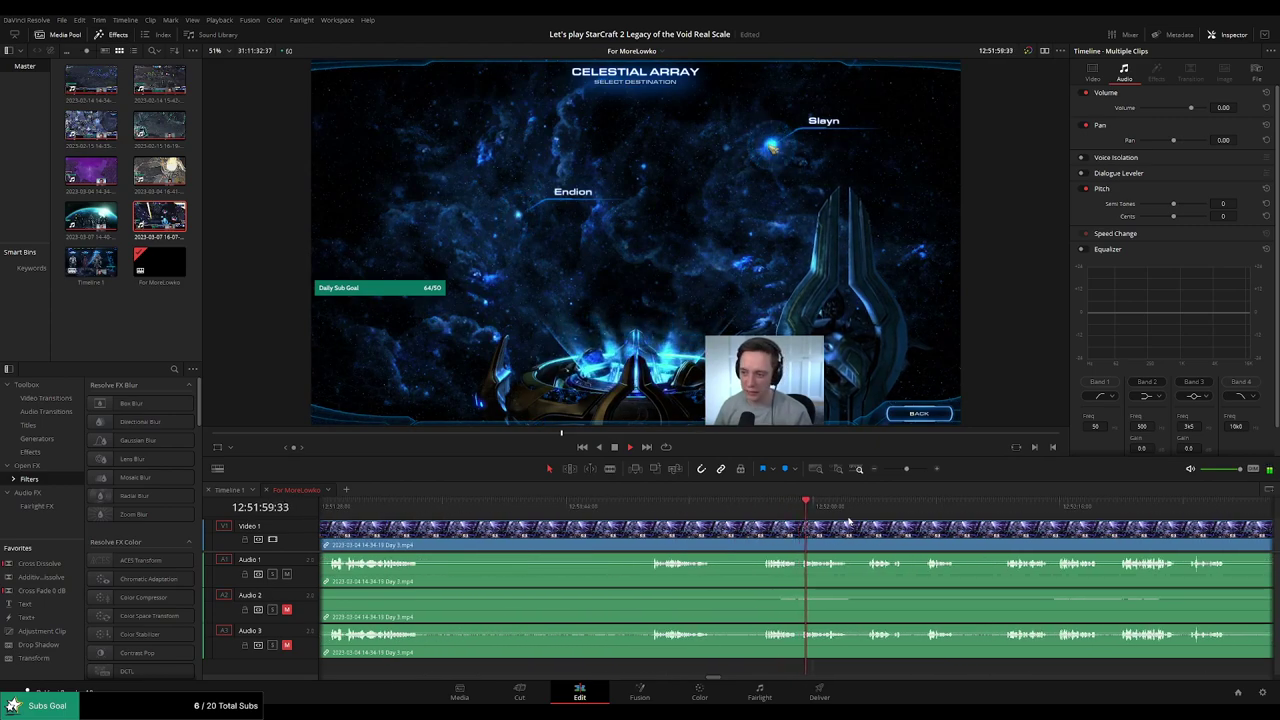
left_click_drag(853, 515, 663, 510)
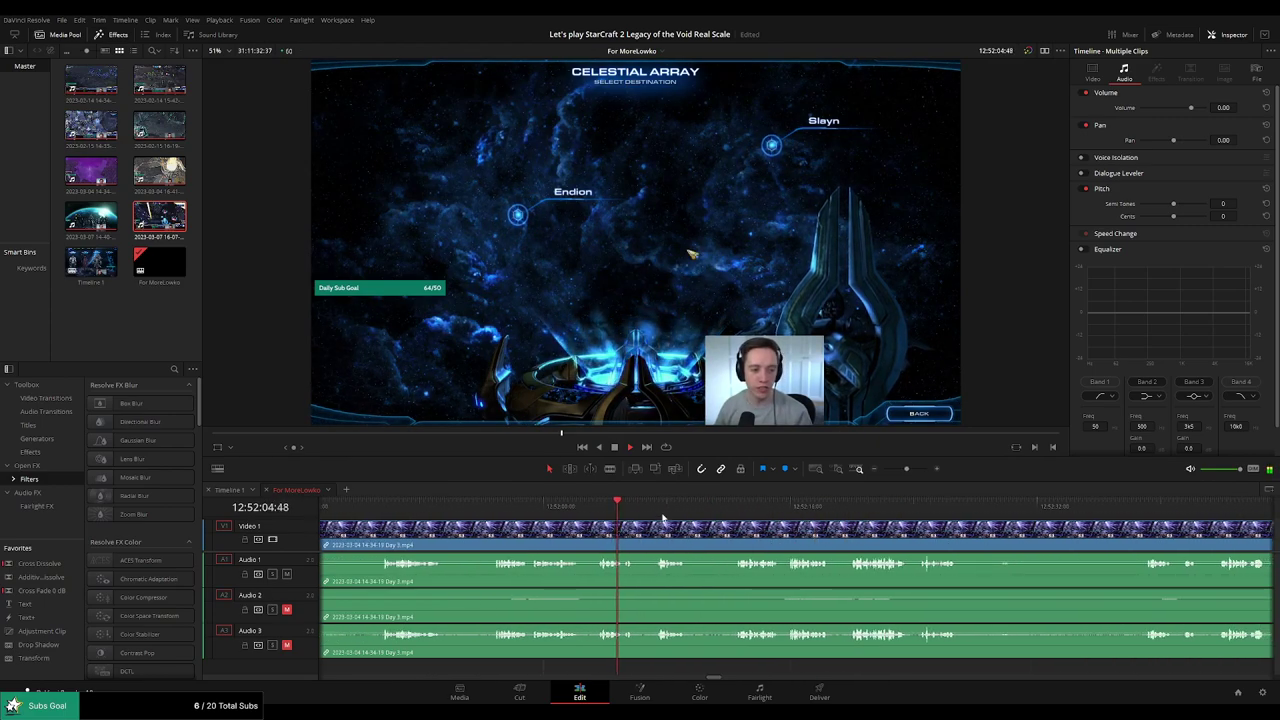
left_click(741, 507)
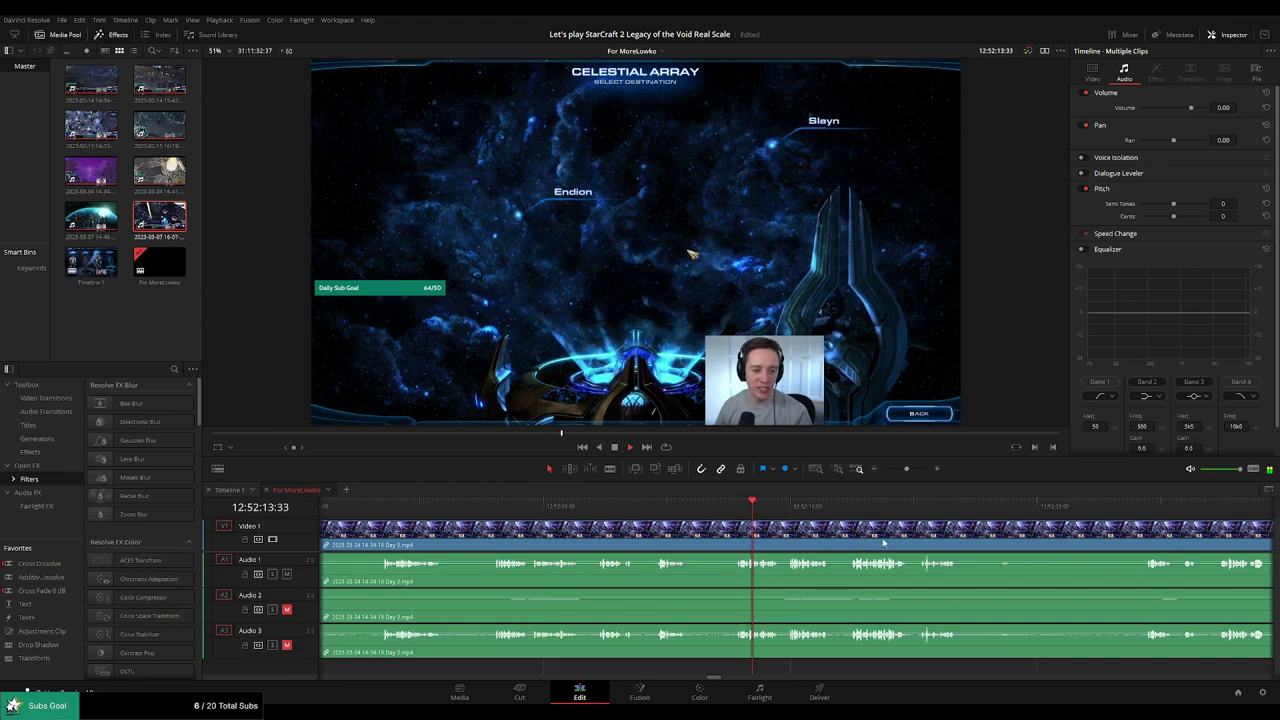
scroll(901, 541, "right", 4)
left_click_drag(587, 504, 697, 507)
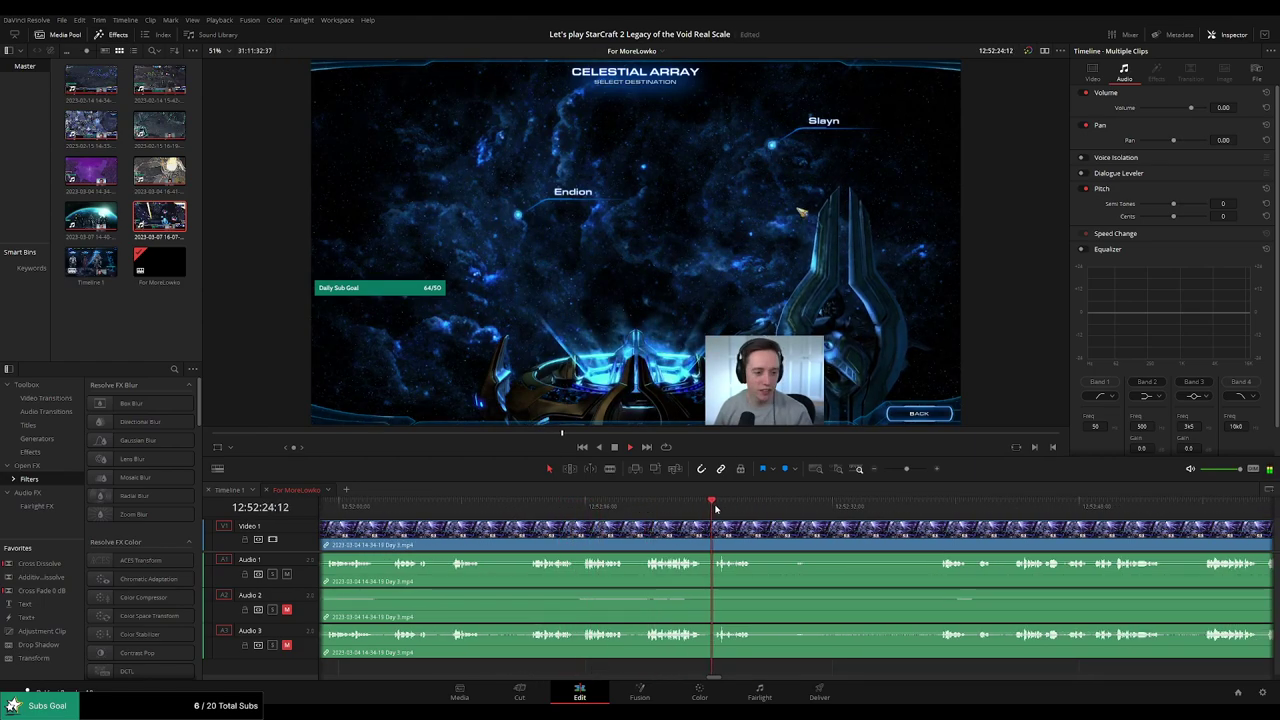
Set the playhead to 12:52:38:30 and blade all tracks there.
left_click(902, 505)
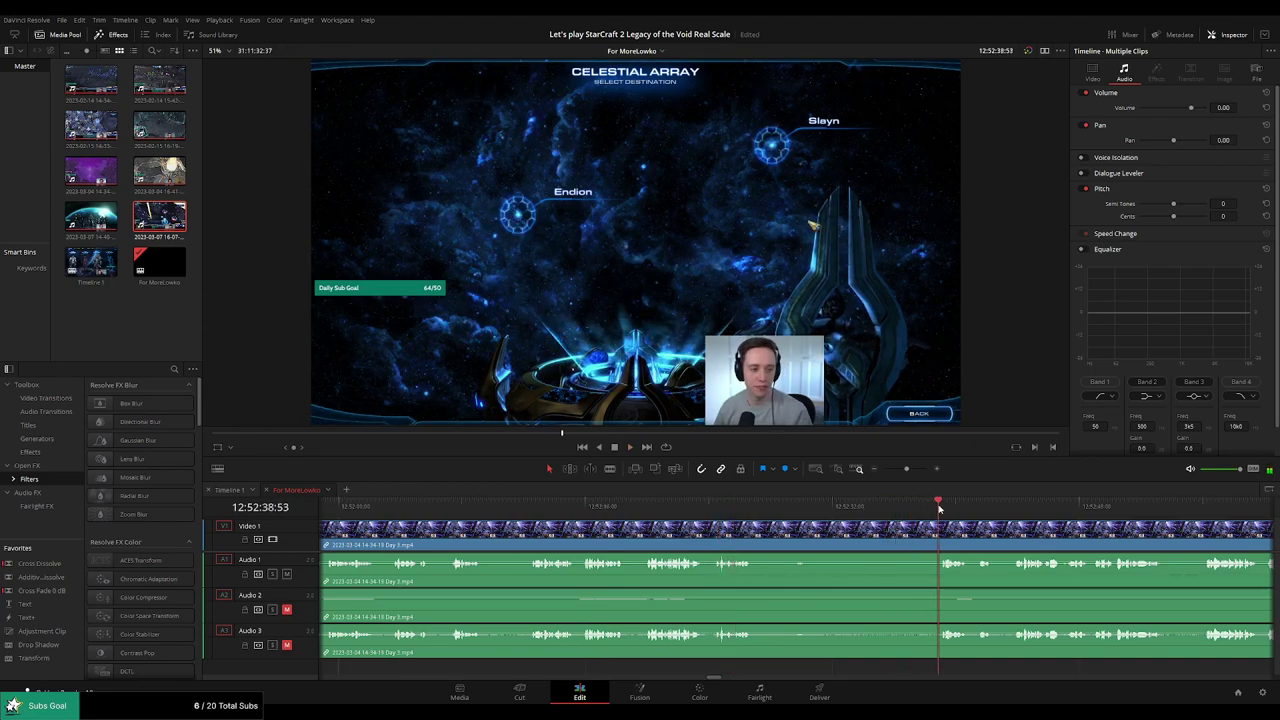
scroll(681, 537, "right", 5)
scroll(650, 520, "up", 2)
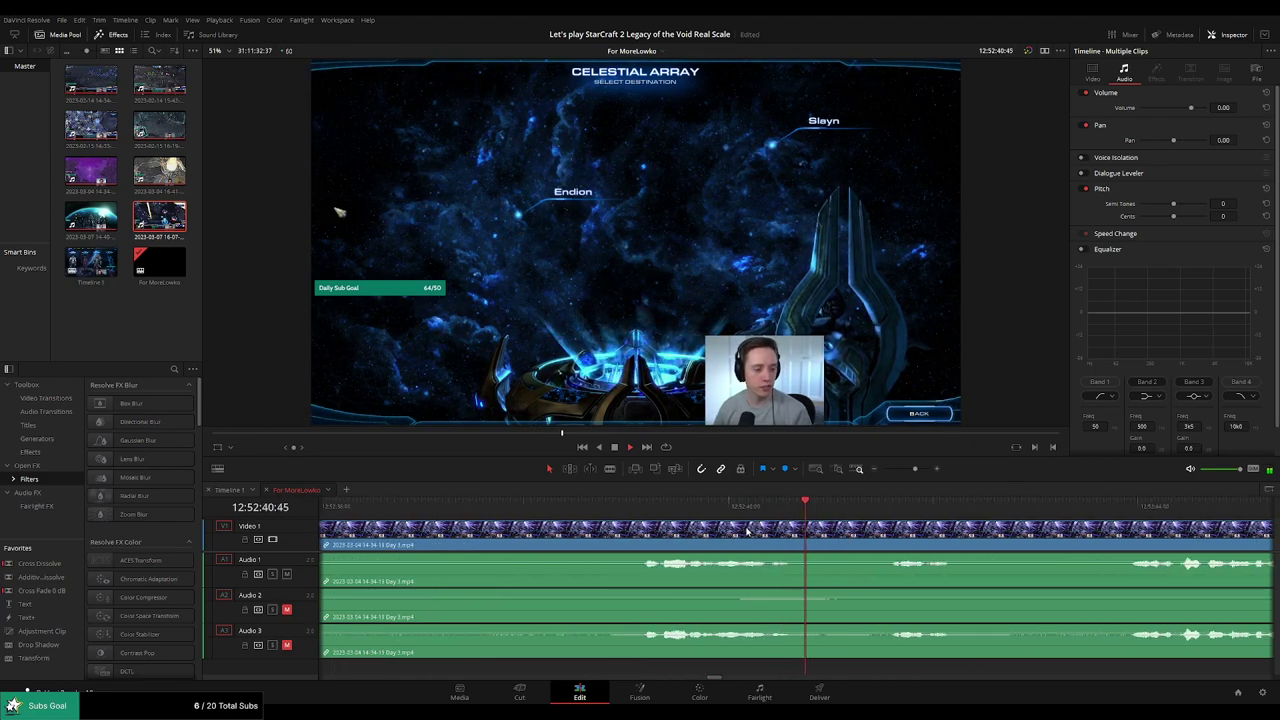
left_click(641, 505)
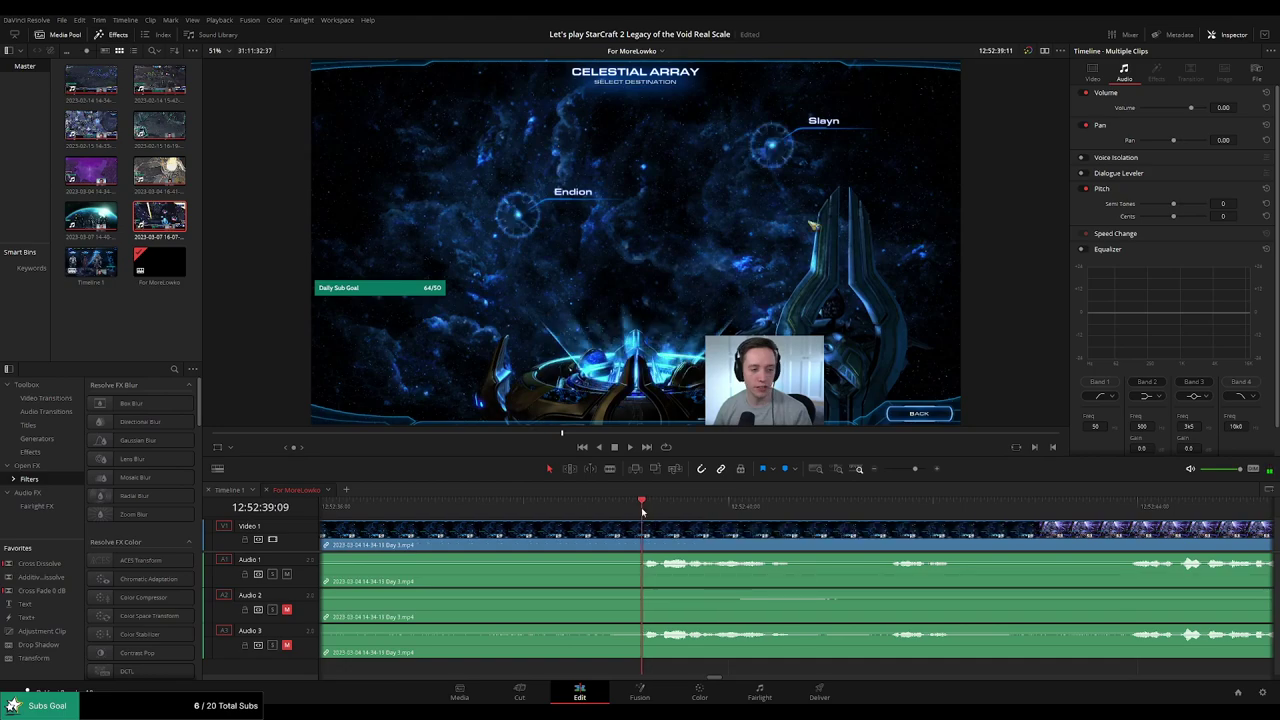
left_click_drag(641, 507, 576, 512)
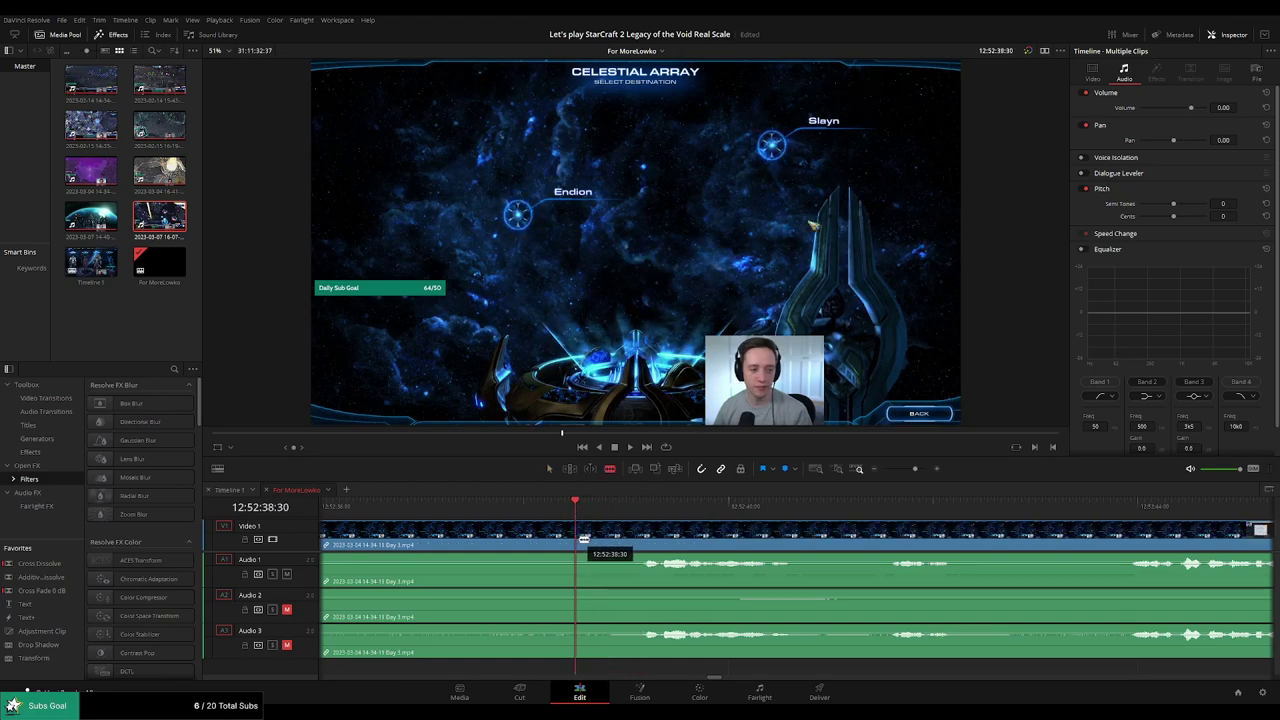
left_click(584, 538)
Fade Audio 1, 2 and 3 out before and back in after the 12:52:38:30 cut, then play across it.
key("a")
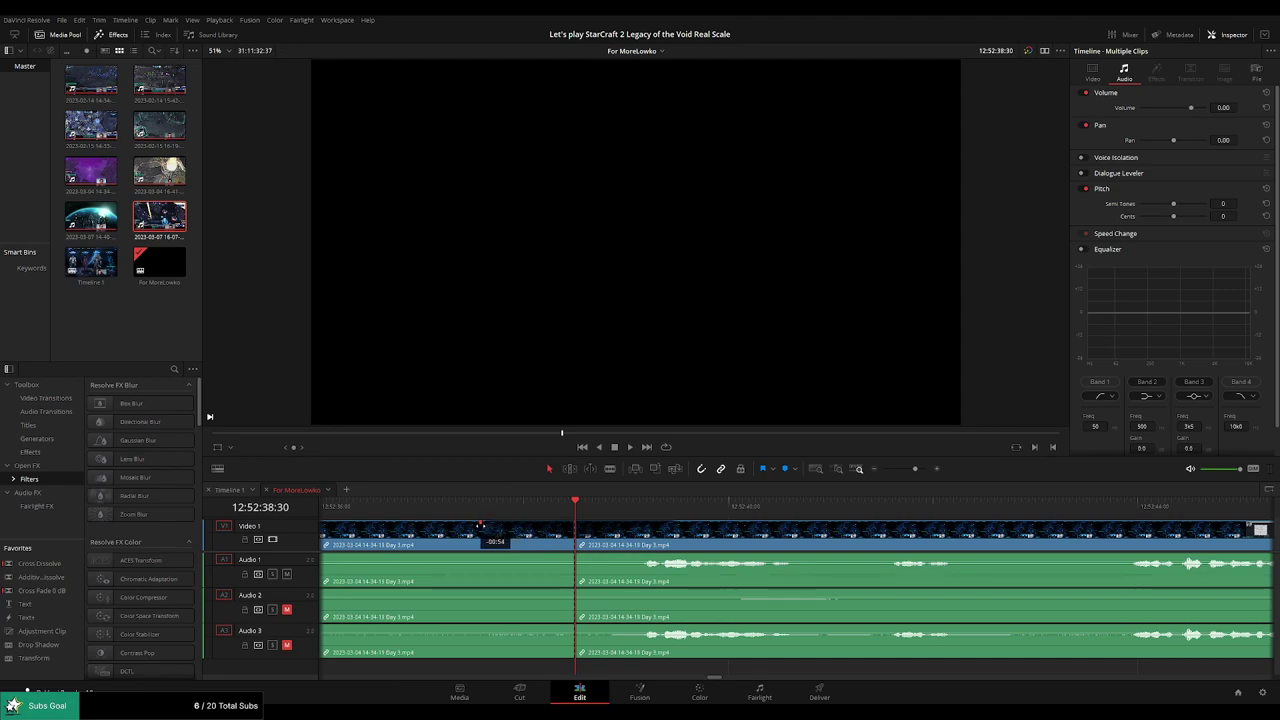
left_click_drag(567, 557, 464, 556)
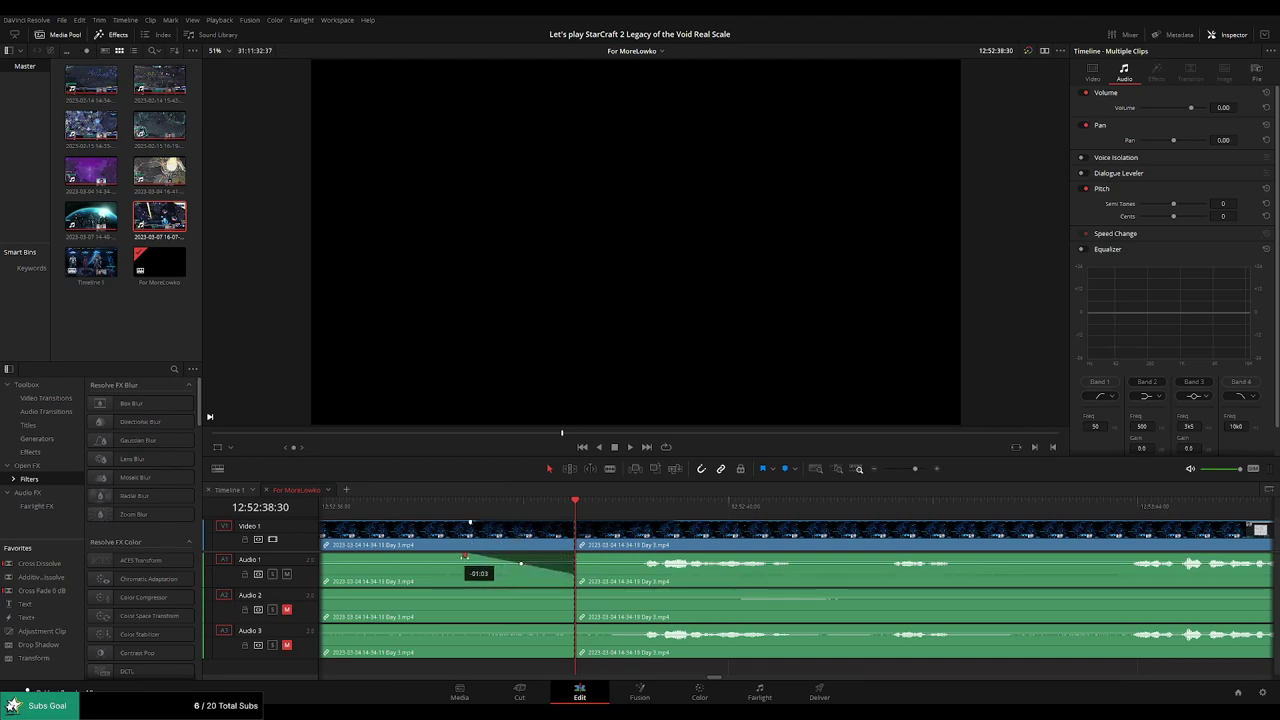
left_click_drag(577, 556, 641, 558)
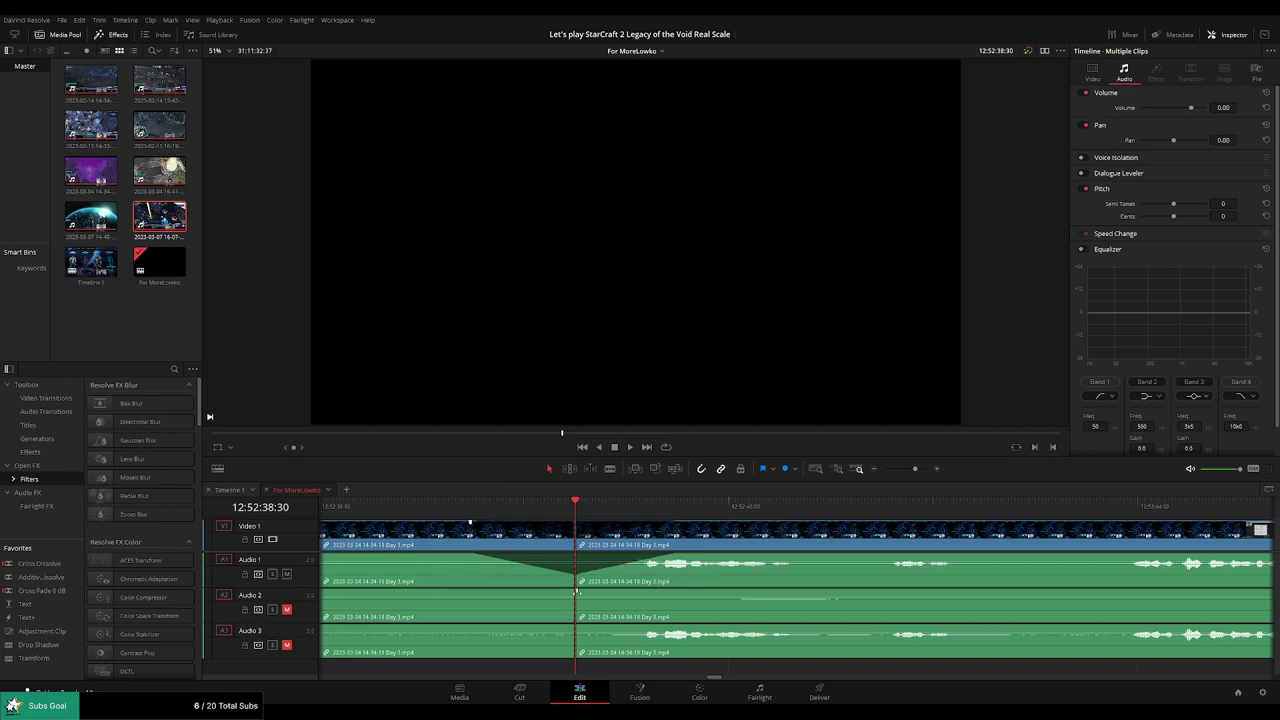
left_click_drag(524, 592, 476, 591)
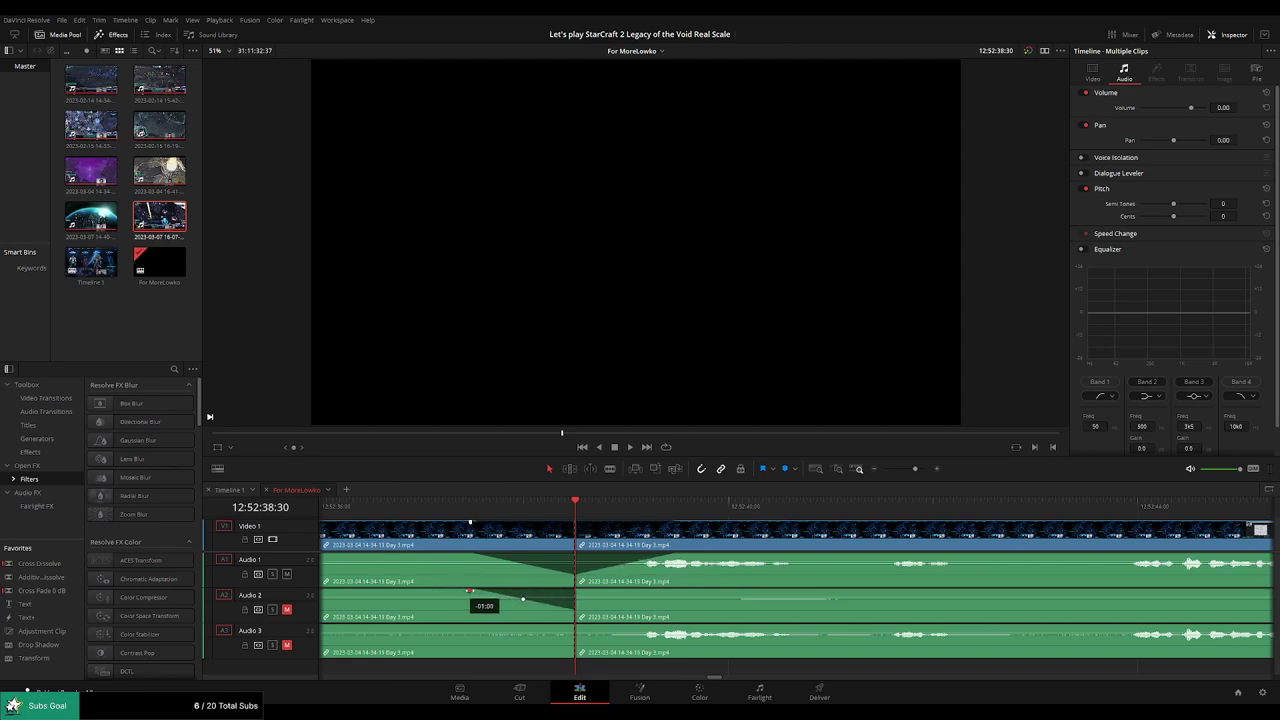
left_click_drag(577, 592, 645, 593)
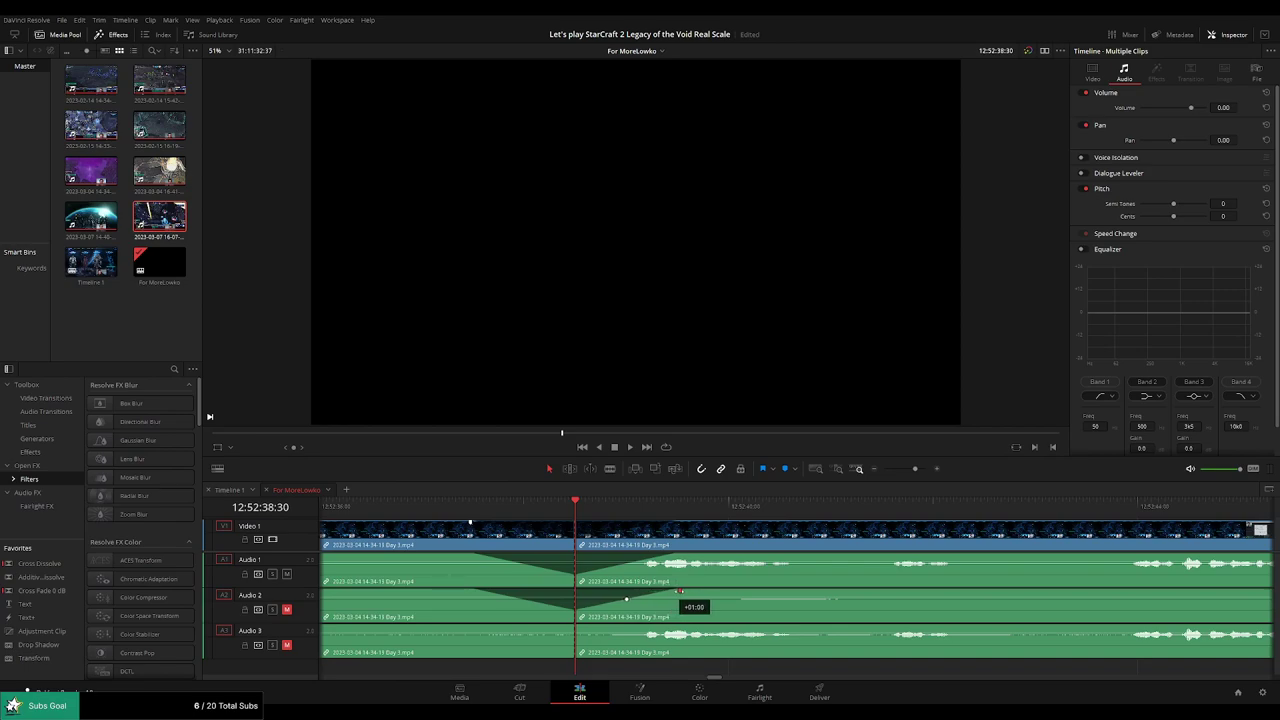
left_click_drag(573, 626, 469, 626)
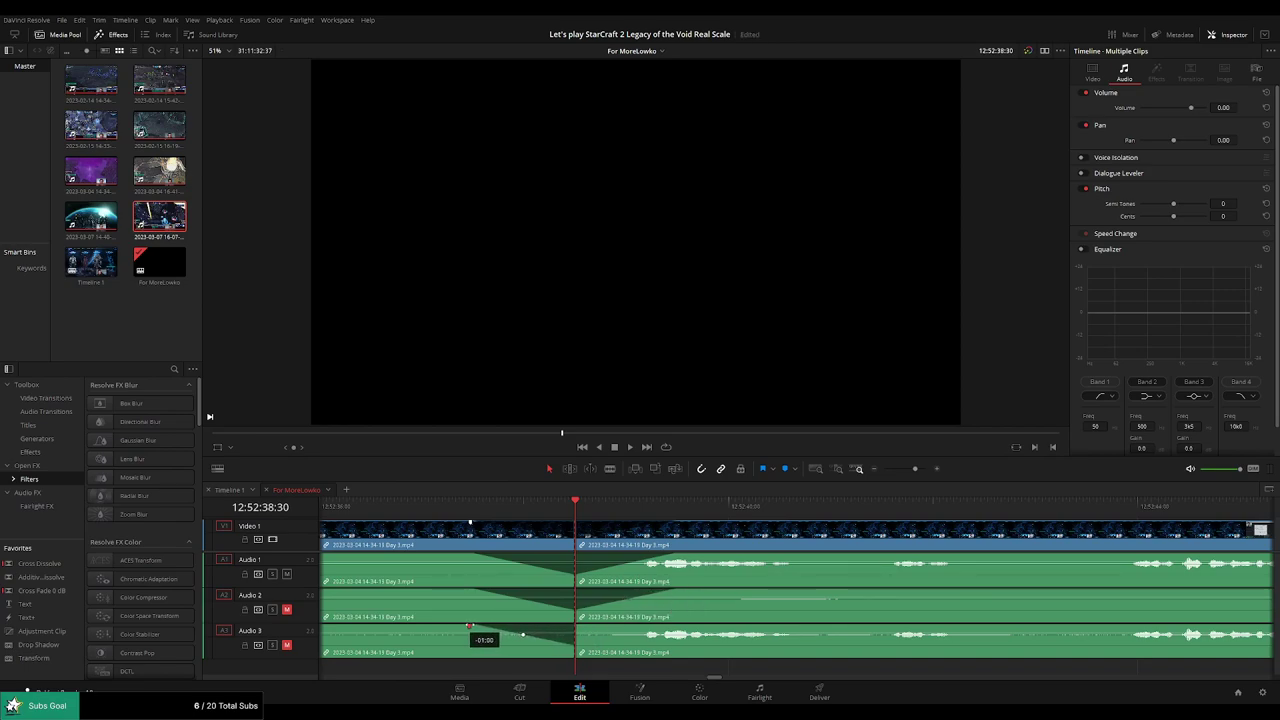
left_click_drag(577, 627, 683, 629)
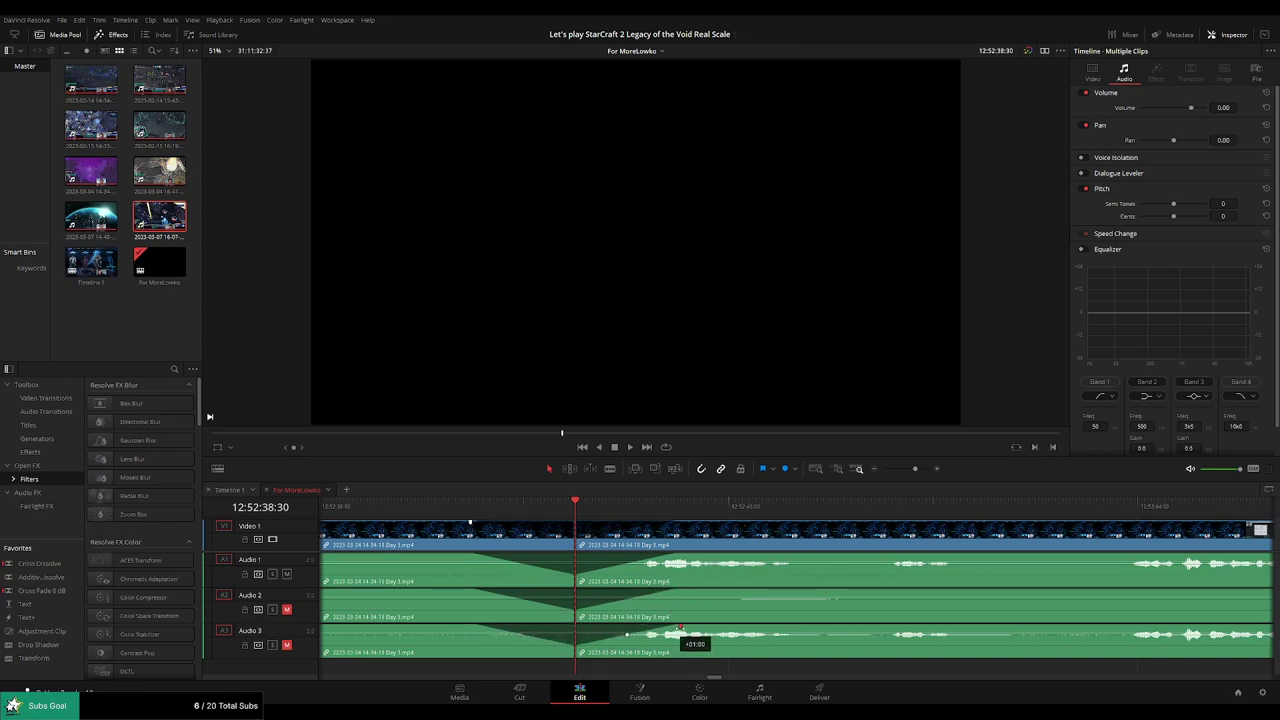
key("space")
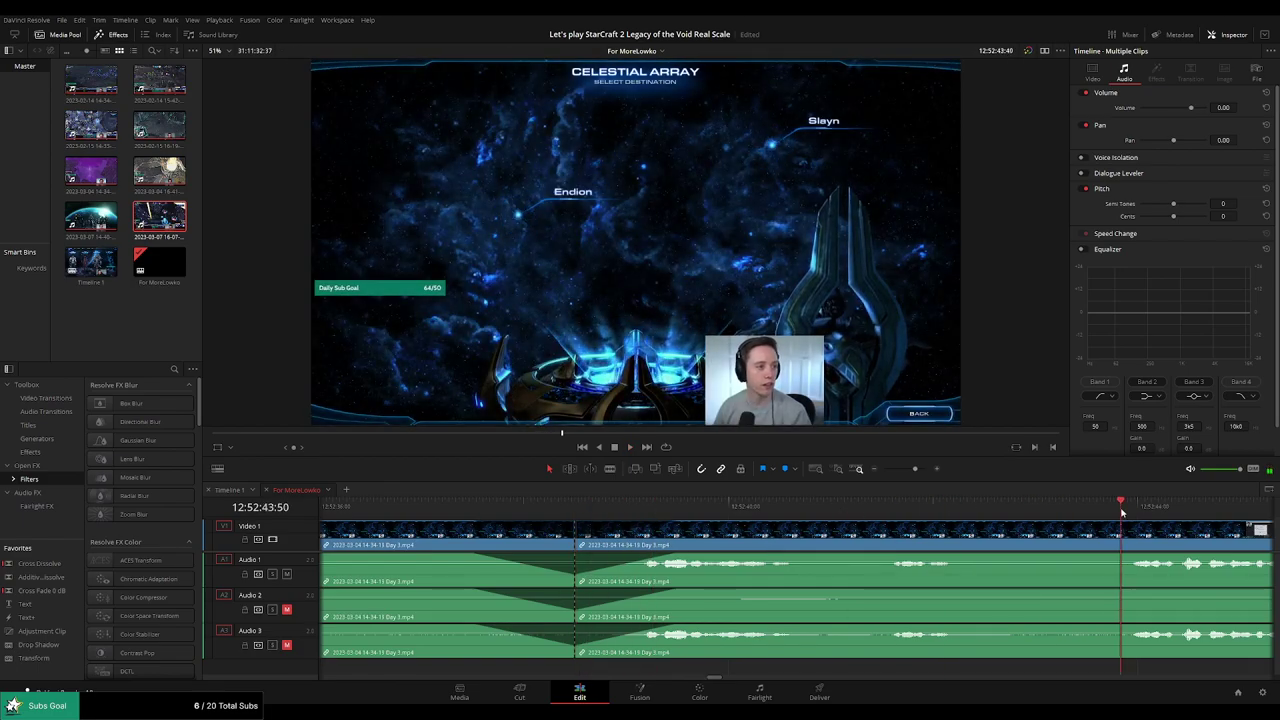
Move the later Day 3 piece out to 14:00:00:00, leaving an empty gap.
scroll(625, 538, "down", 6)
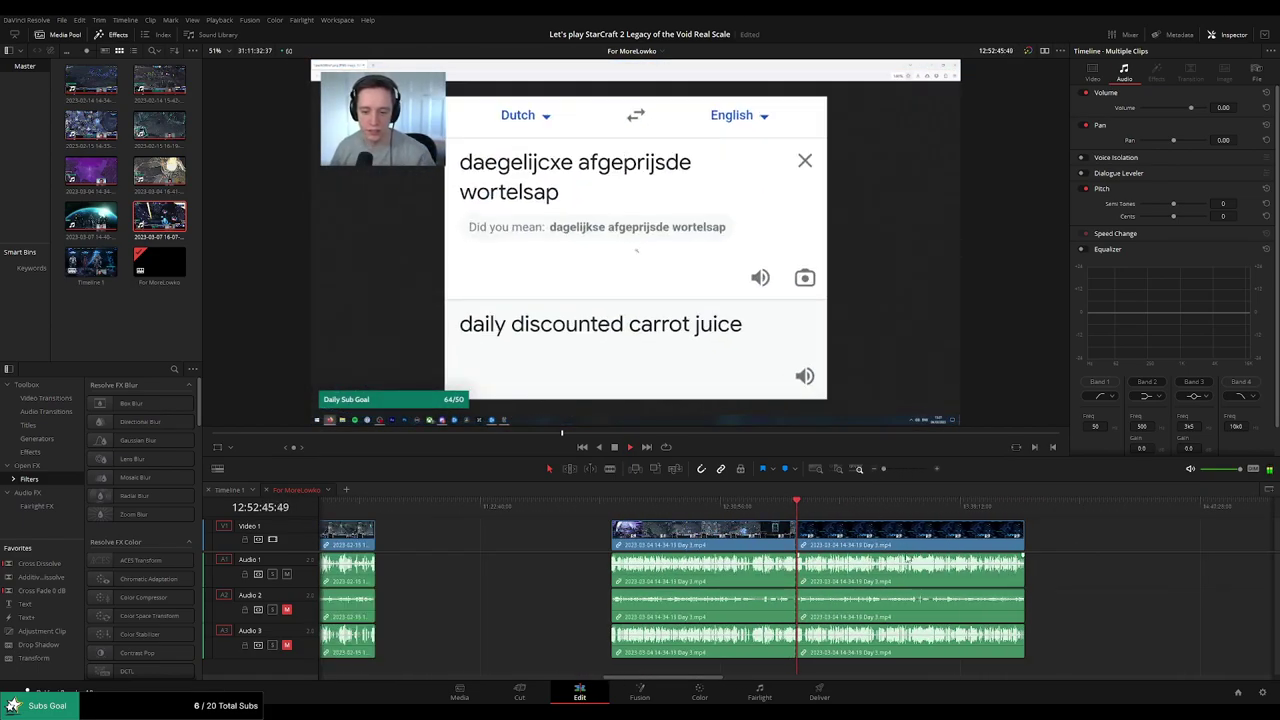
scroll(610, 537, "left", 2)
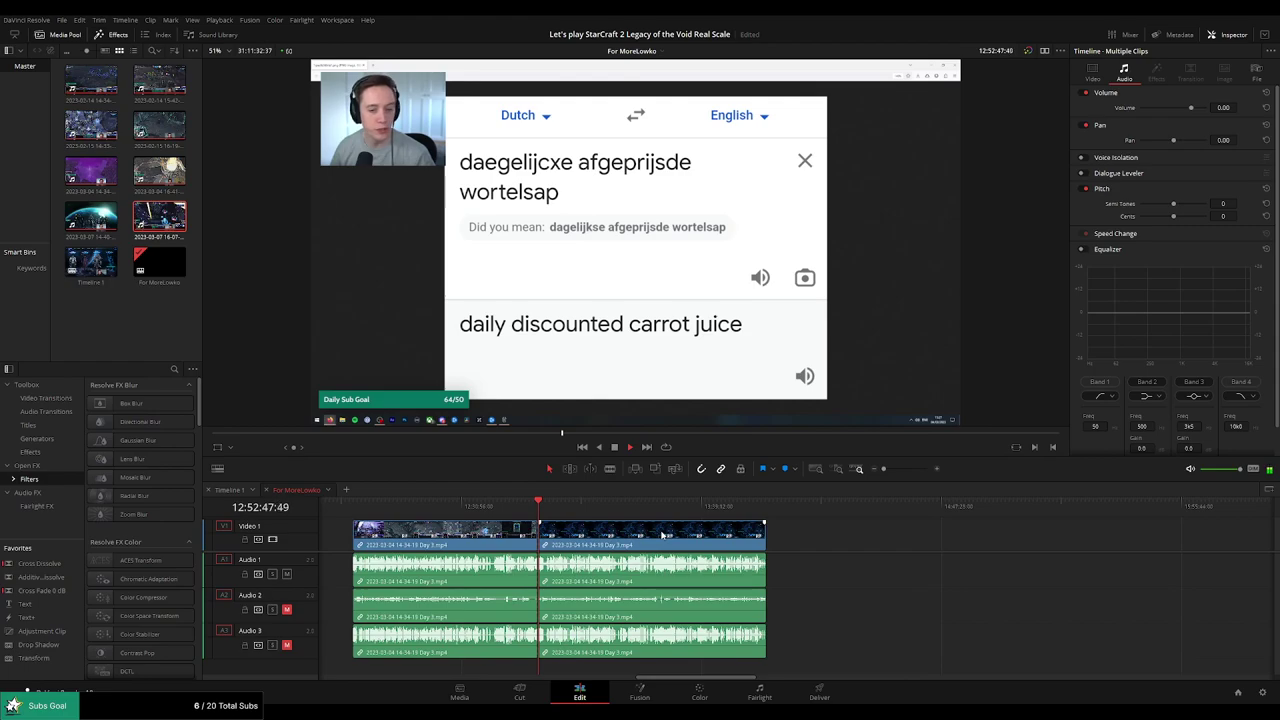
key("Home")
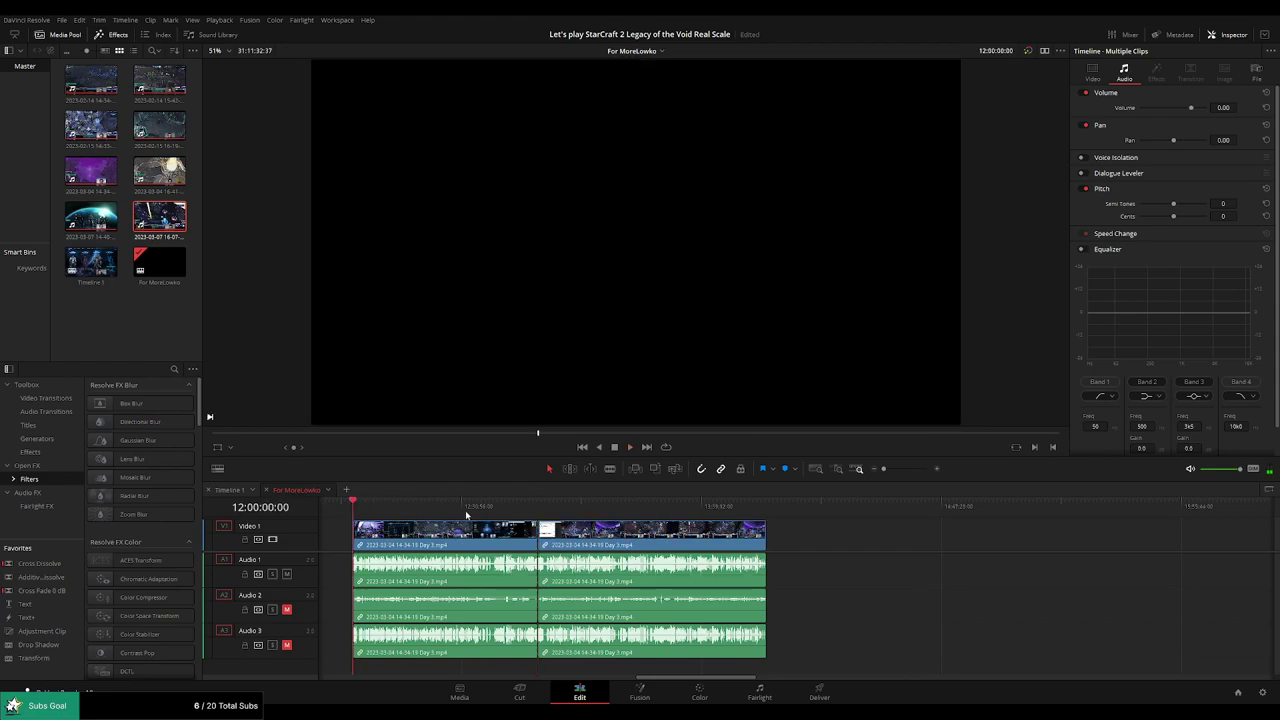
scroll(687, 535, "down", 2)
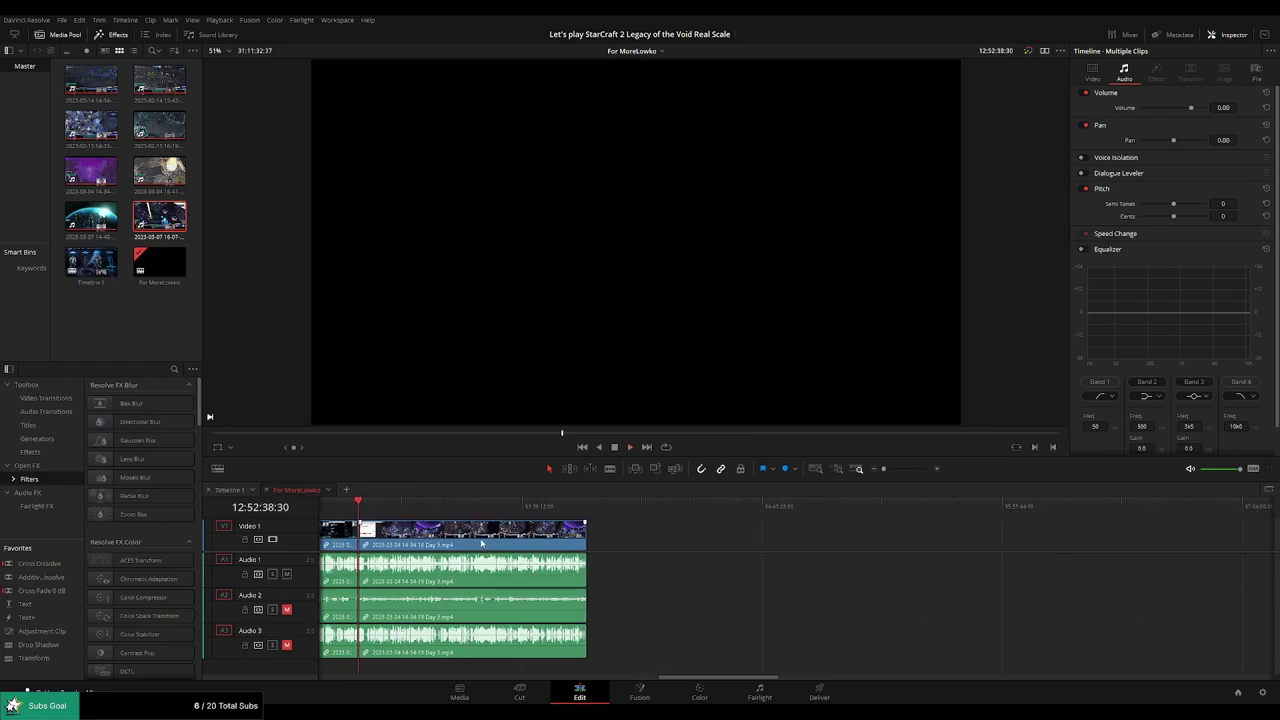
left_click_drag(481, 544, 860, 544)
left_click(532, 542)
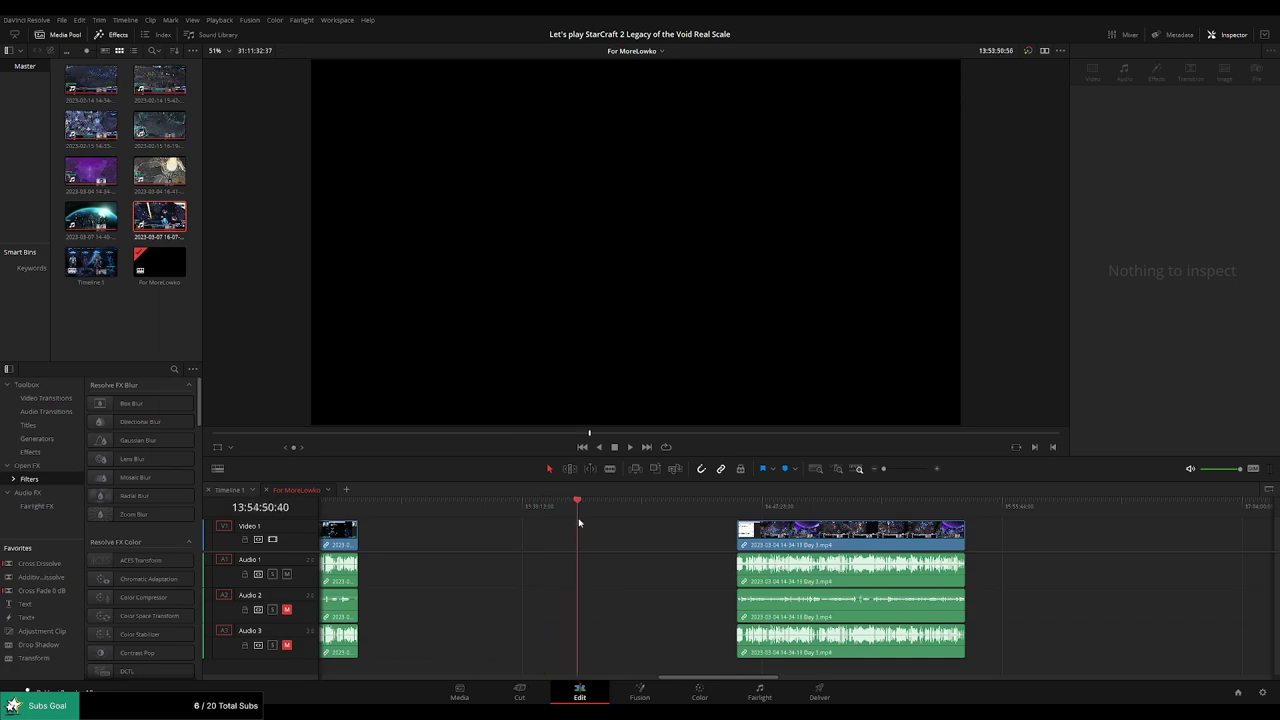
Ripple-delete the gap between the Day 3 pieces and play the joined clips.
scroll(768, 519, "up", 5)
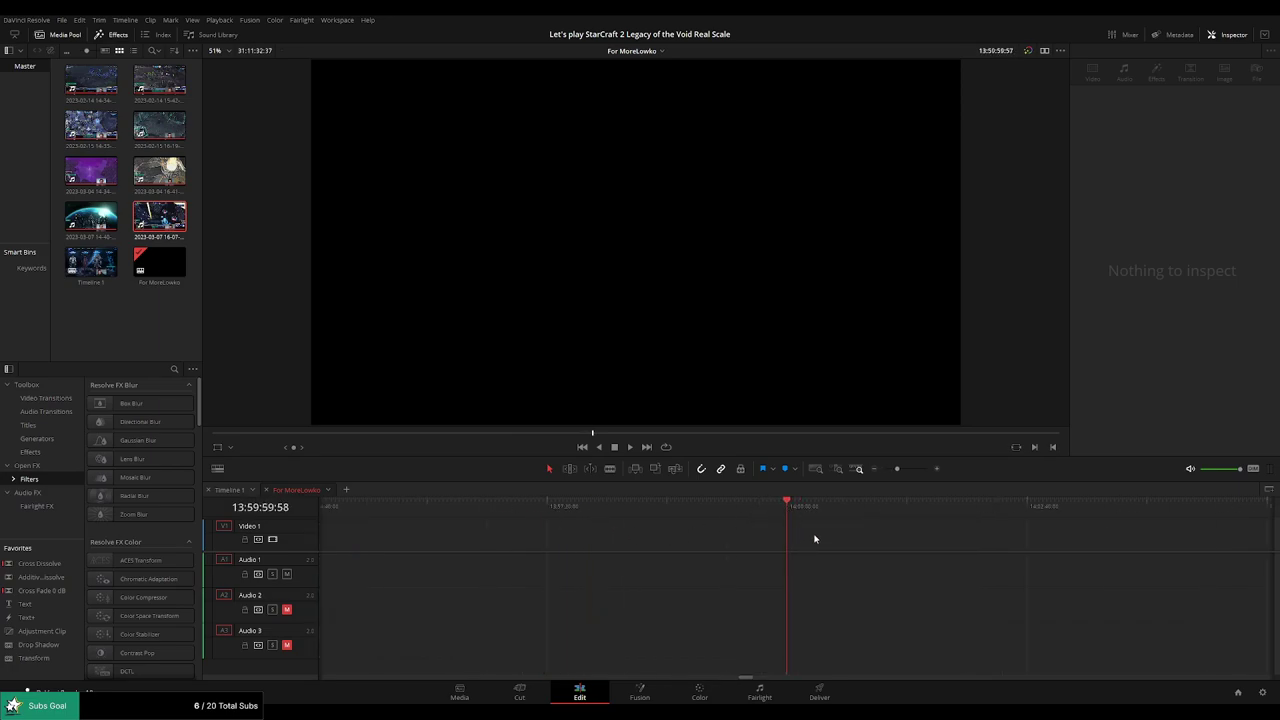
scroll(852, 528, "down", 5)
left_click_drag(1005, 541, 865, 541)
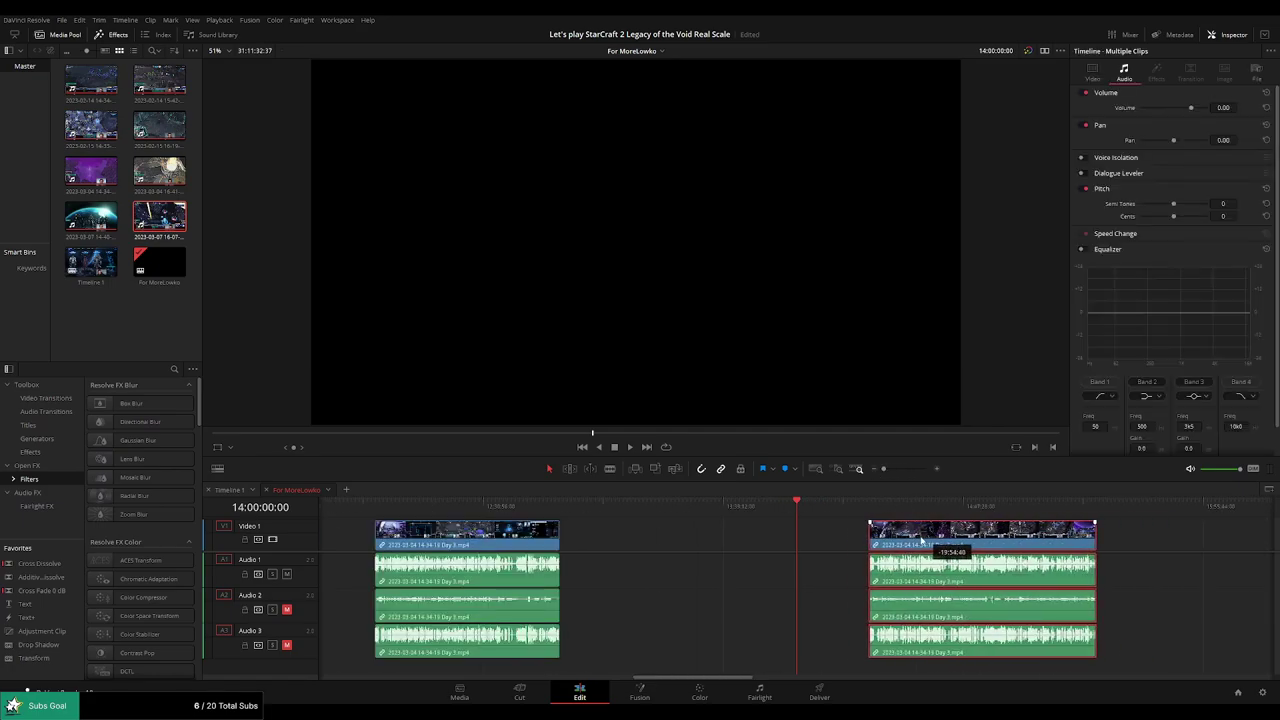
left_click(744, 535)
key("Delete")
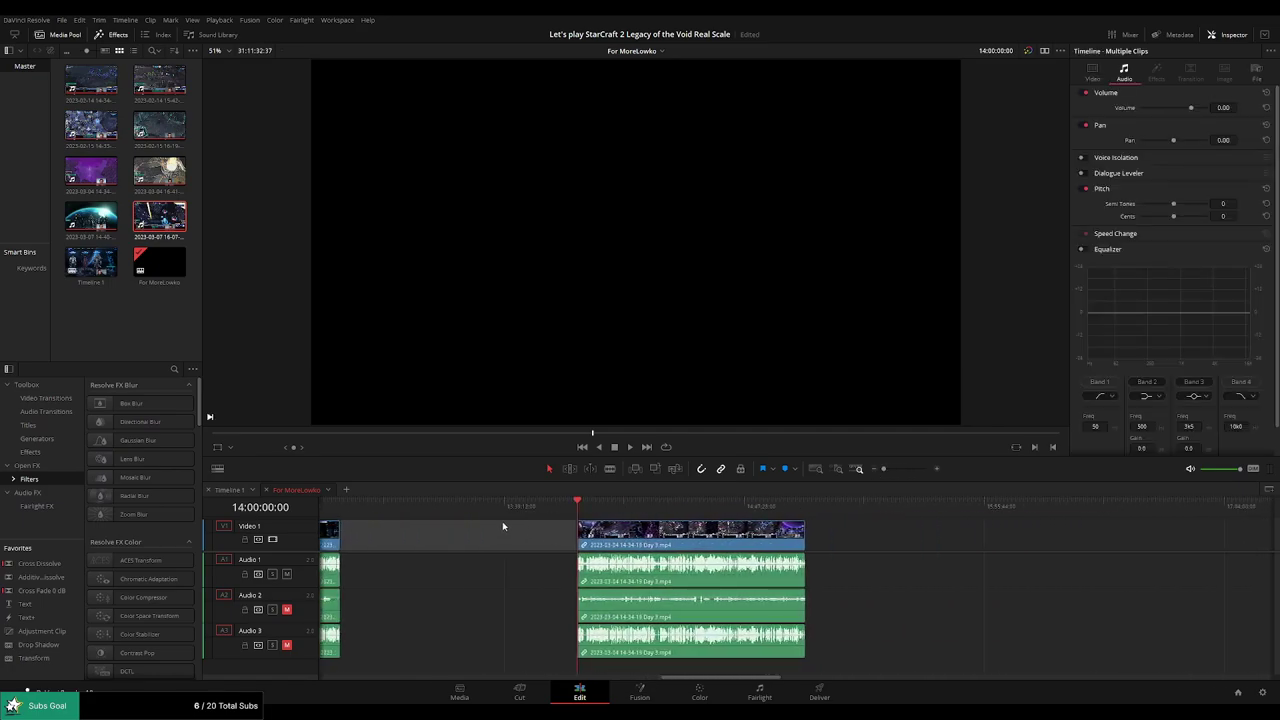
key("space")
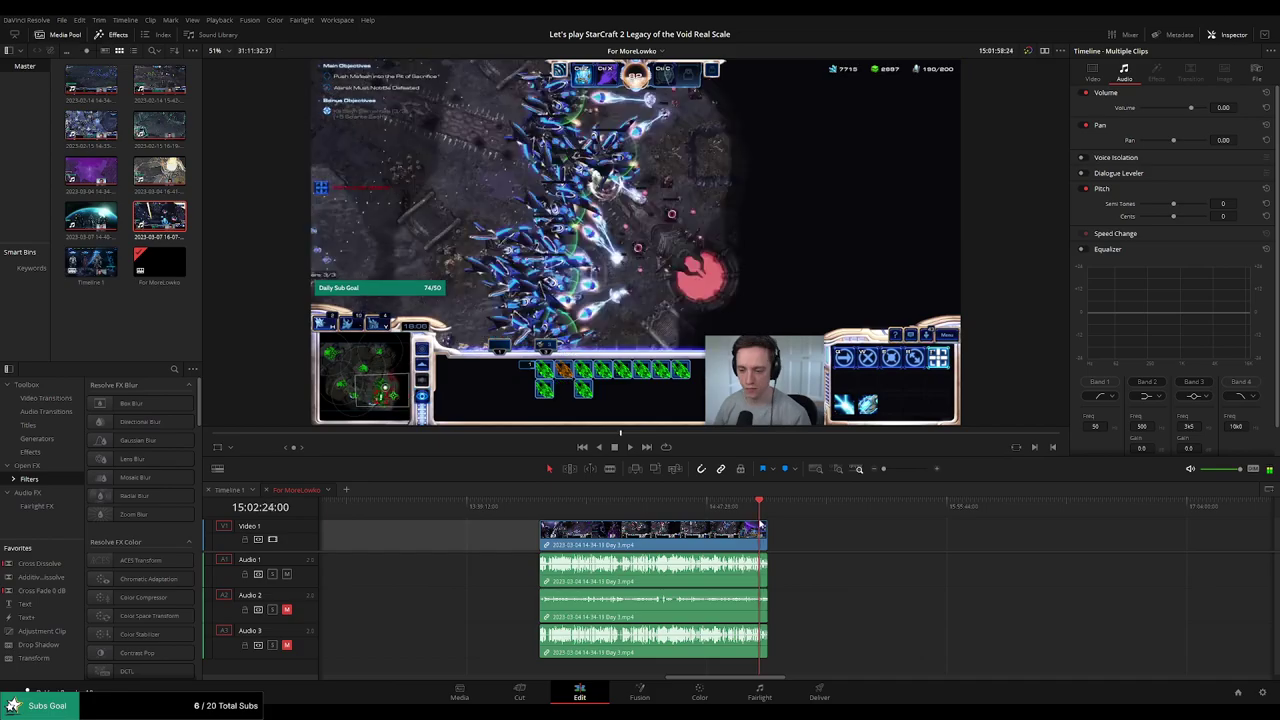
Review the fight footage and blade all tracks at about 14:52:16 with Ctrl+B.
left_click_drag(541, 505, 724, 519)
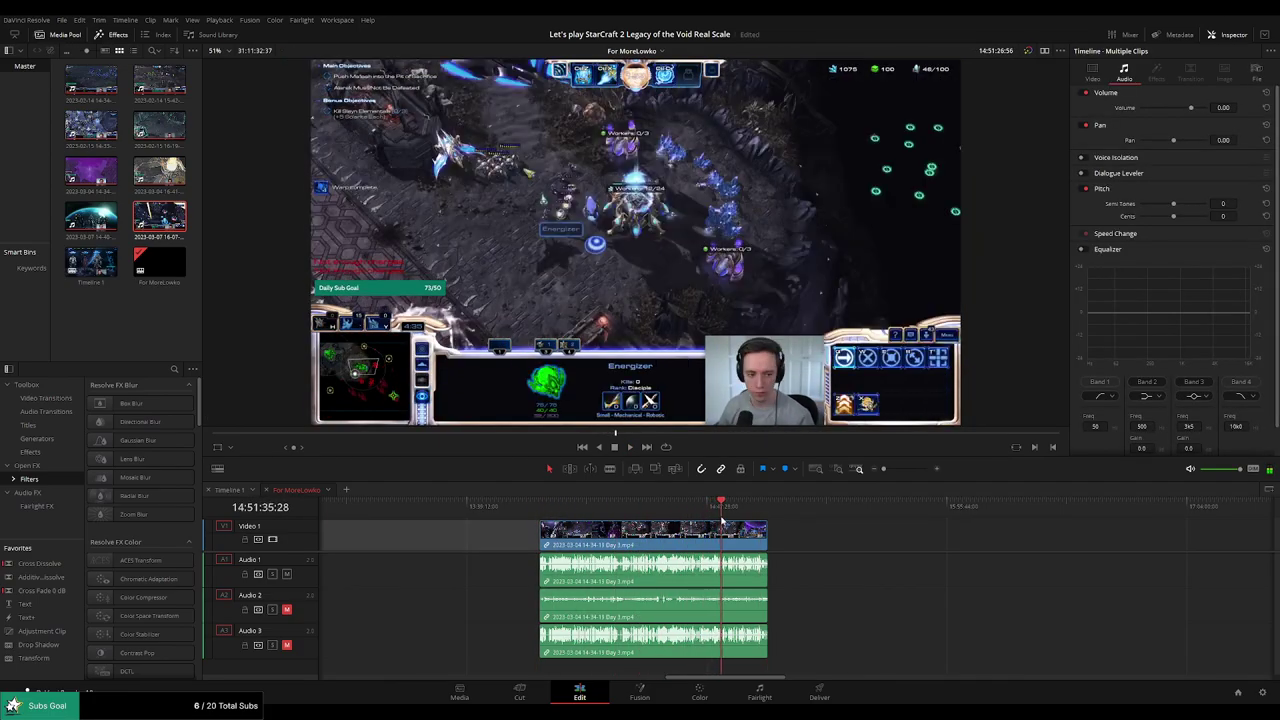
key("space")
key("shift+z")
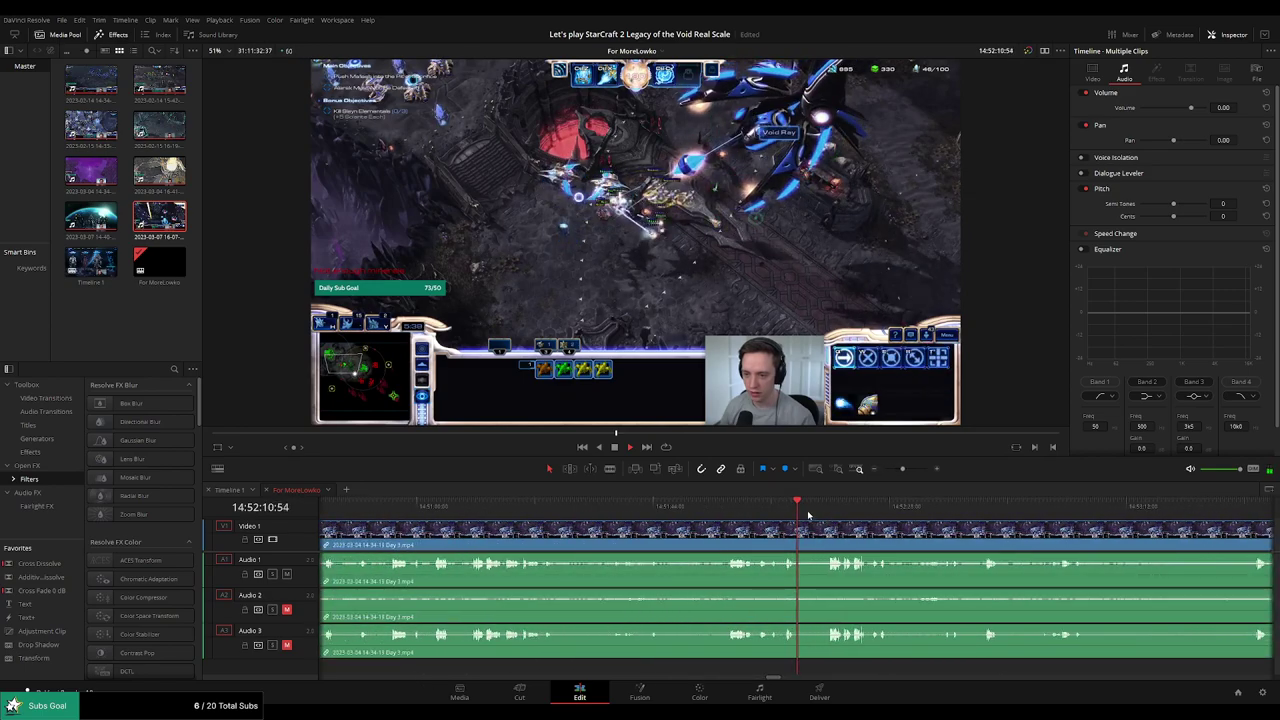
left_click(768, 507)
left_click_drag(768, 507, 731, 507)
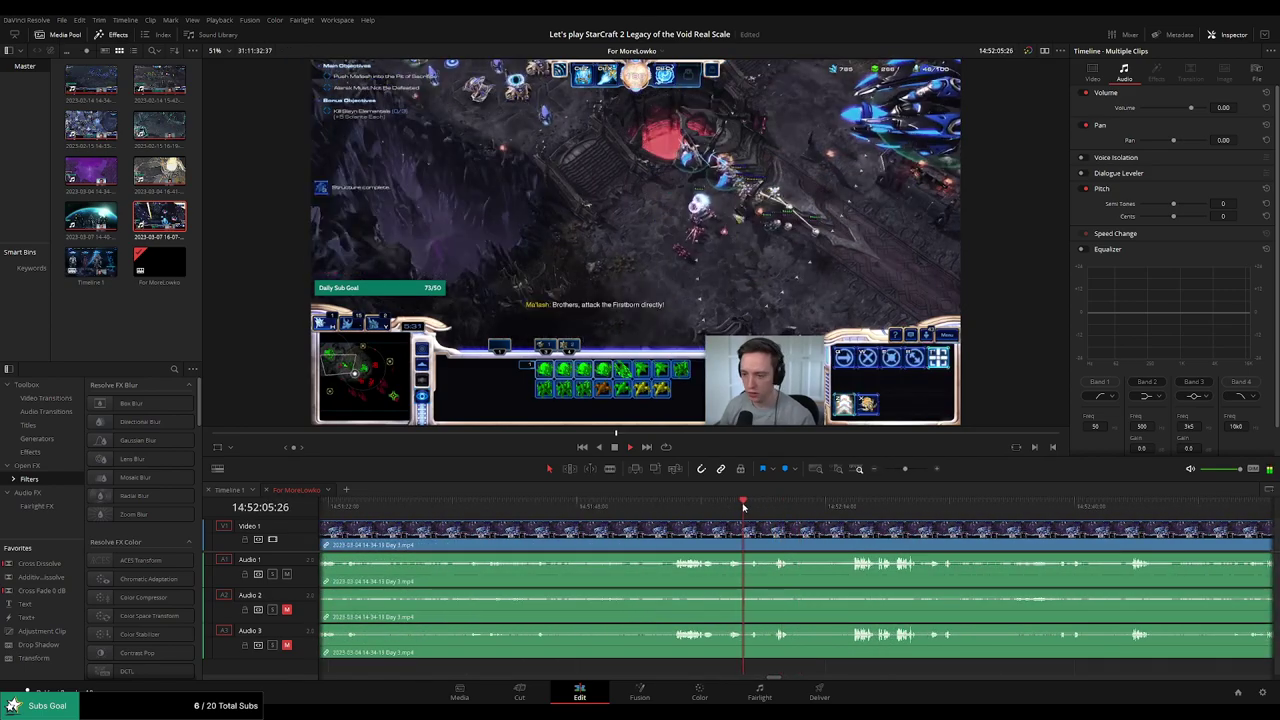
left_click(675, 507)
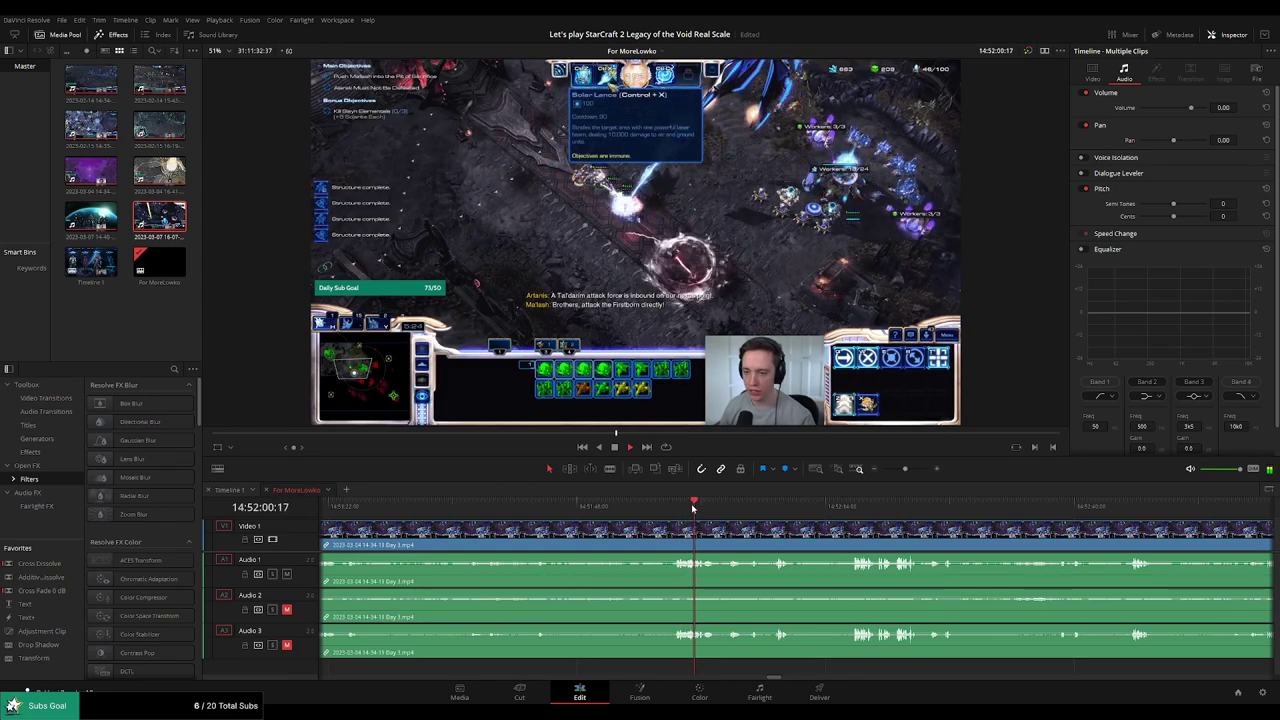
left_click_drag(698, 509, 828, 510)
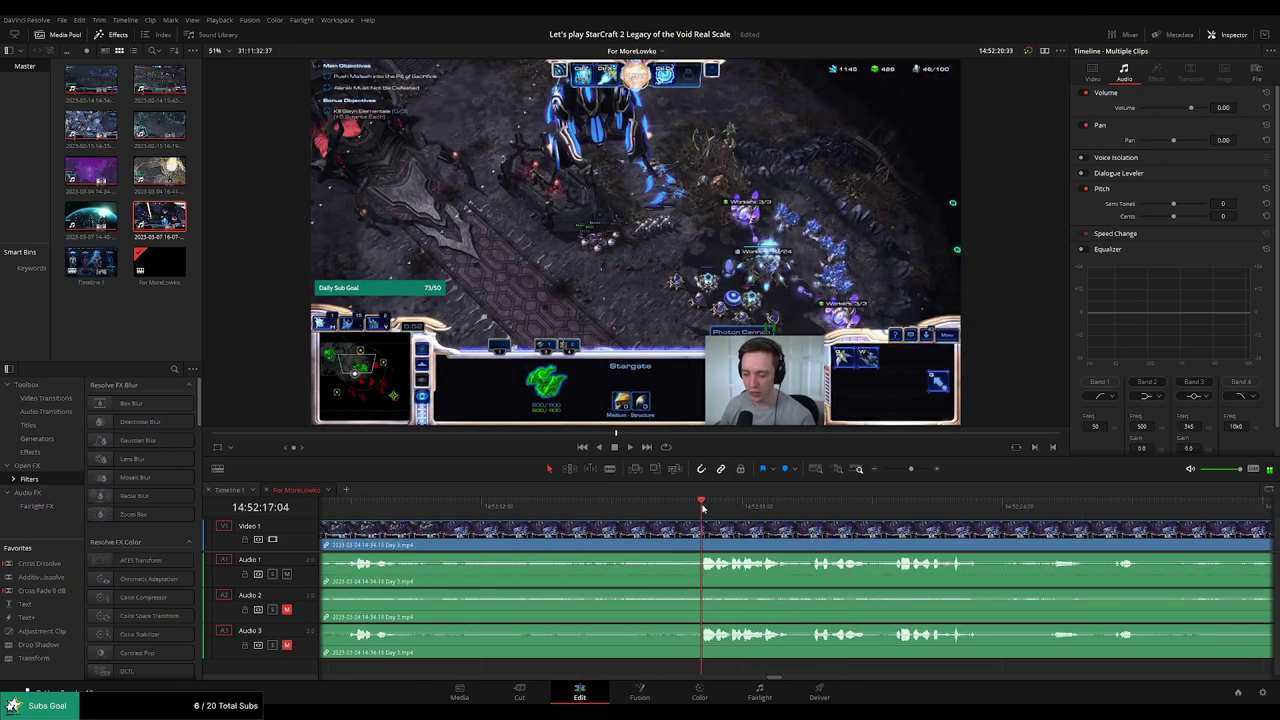
left_click_drag(703, 509, 657, 511)
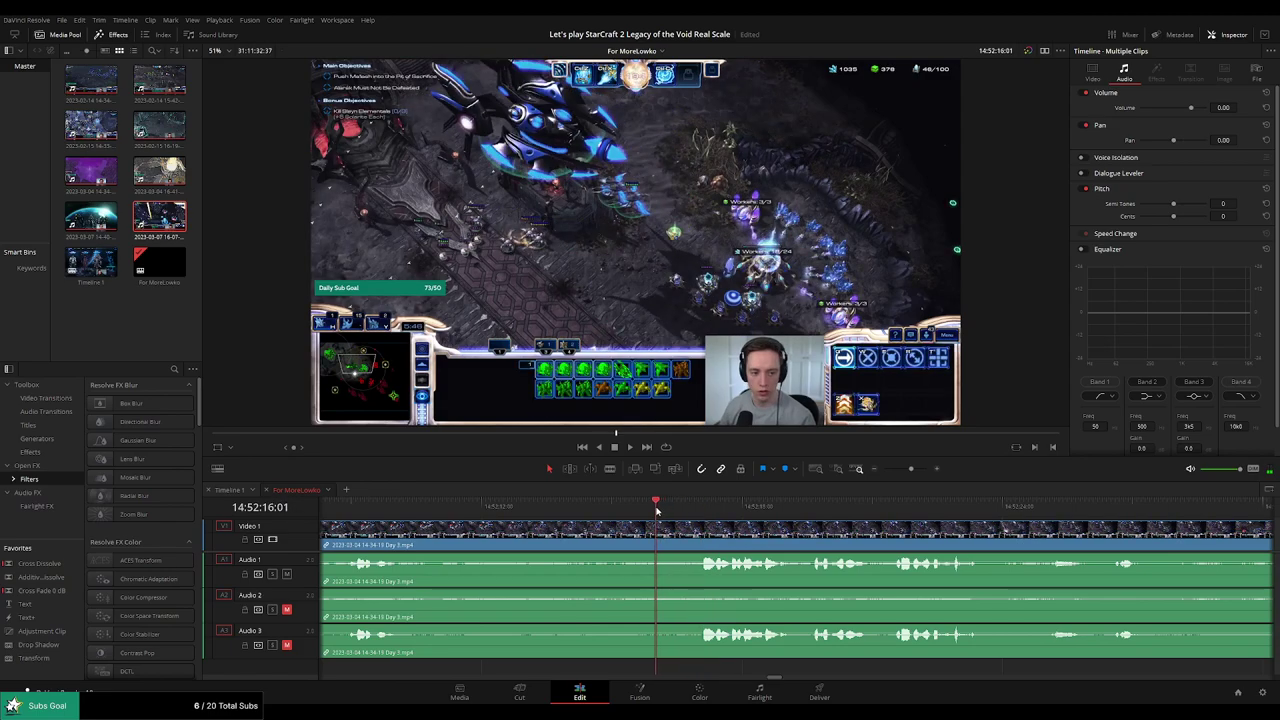
key("ctrl+b")
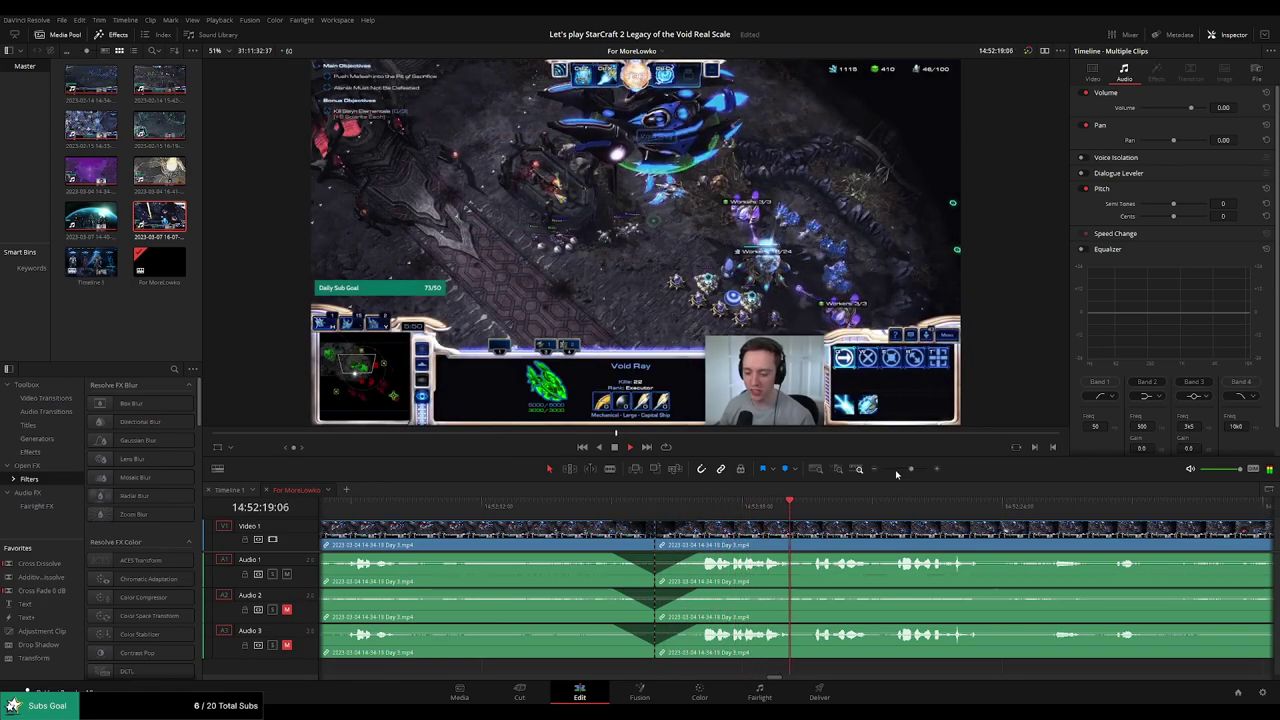
left_click_drag(910, 469, 883, 469)
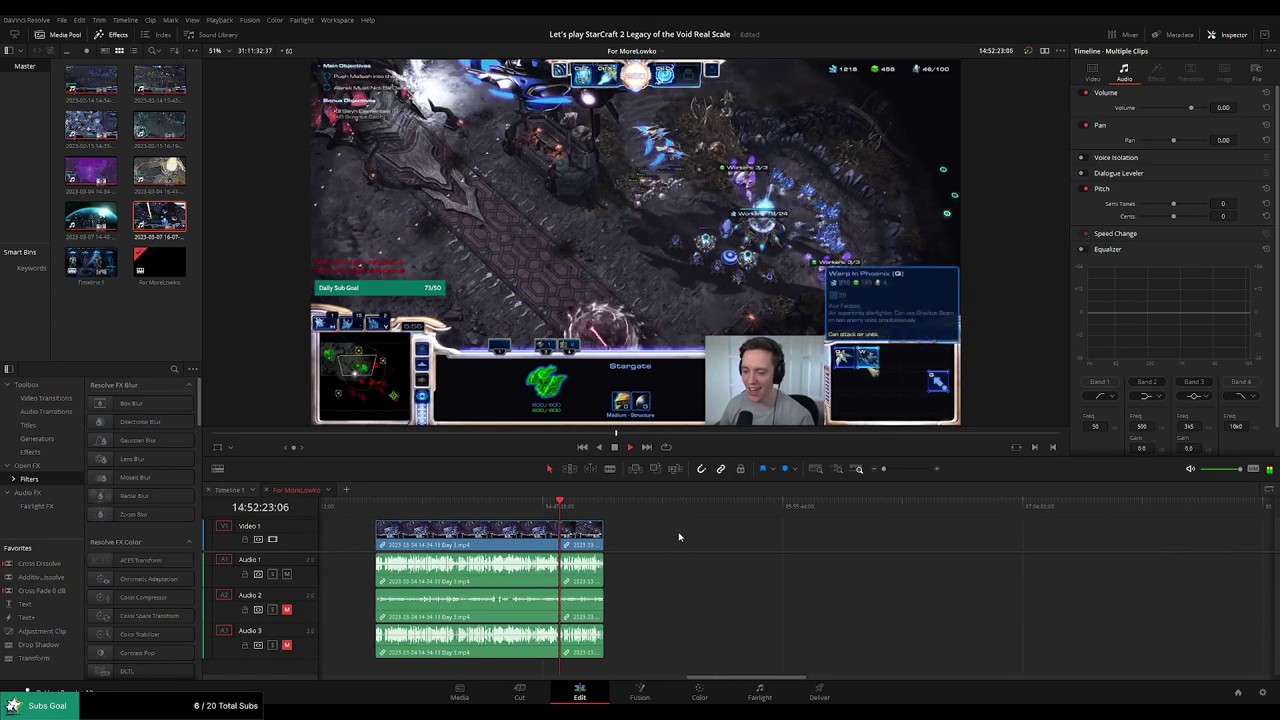
Shift the short clip group left to start at 16:00:00:00 and append the 'Day 3 part 2' recording after it.
key("Home")
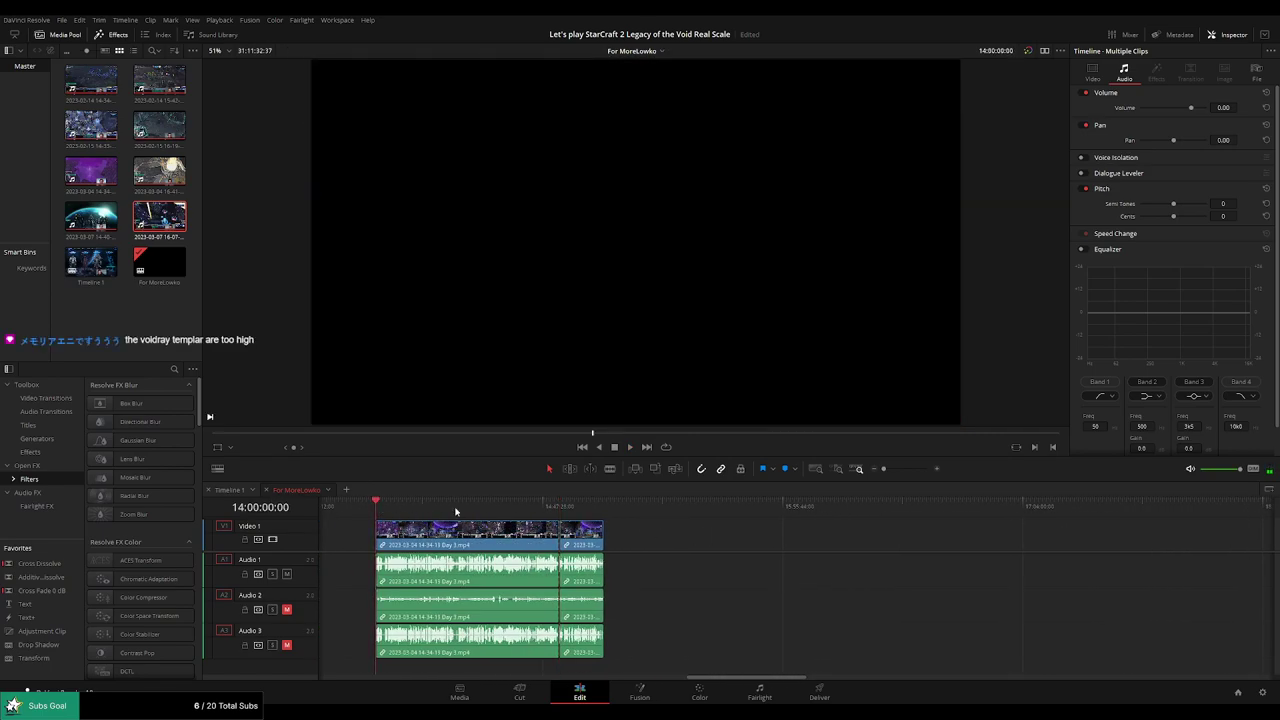
scroll(620, 532, "down", 5)
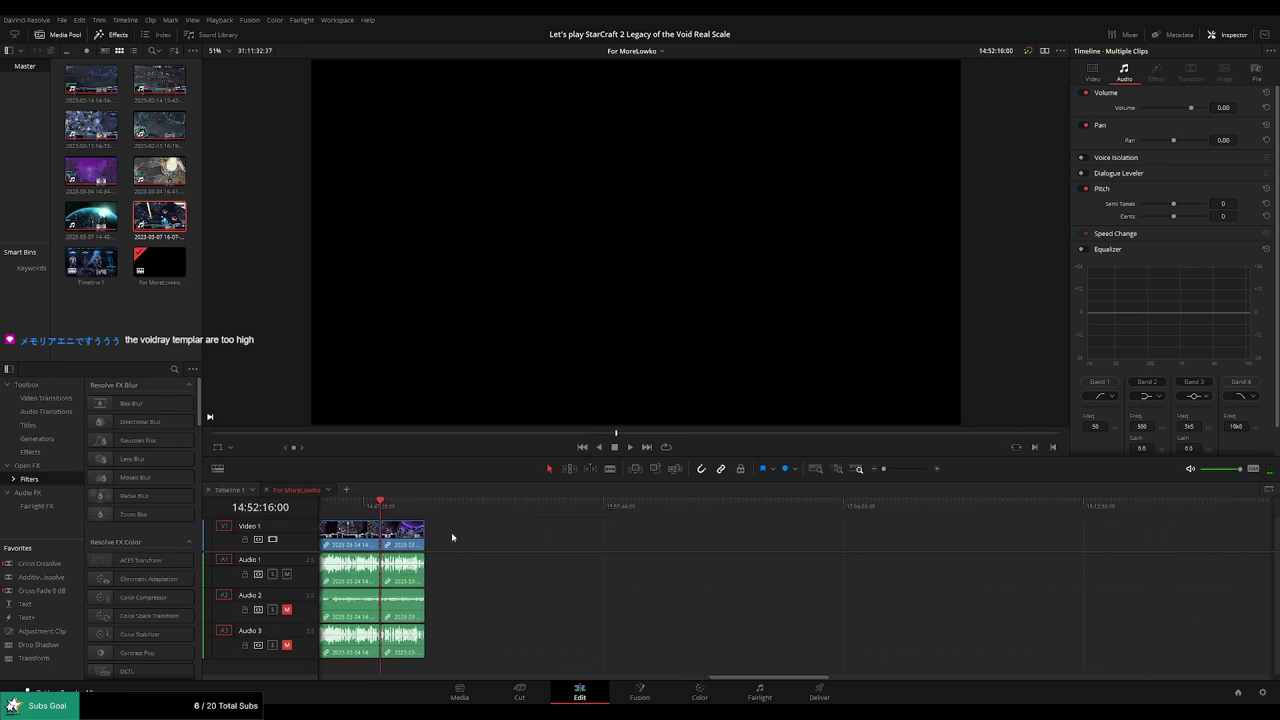
left_click(527, 544)
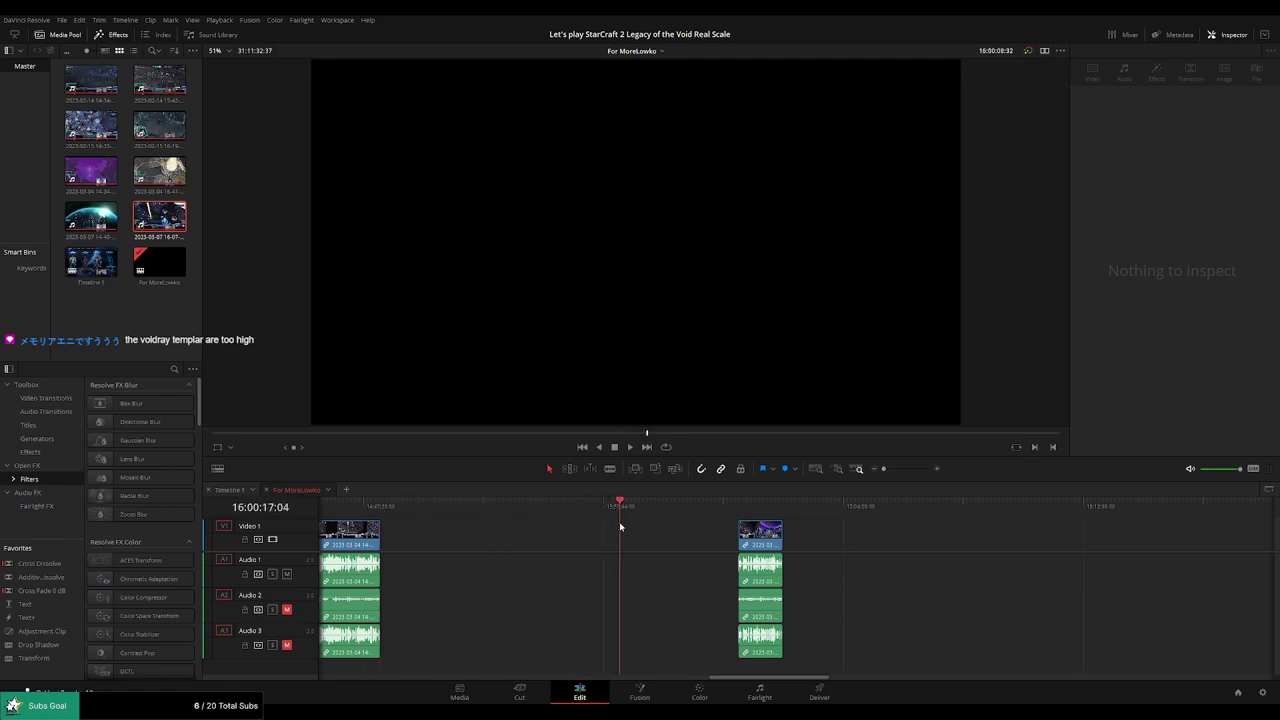
left_click_drag(760, 533, 640, 533)
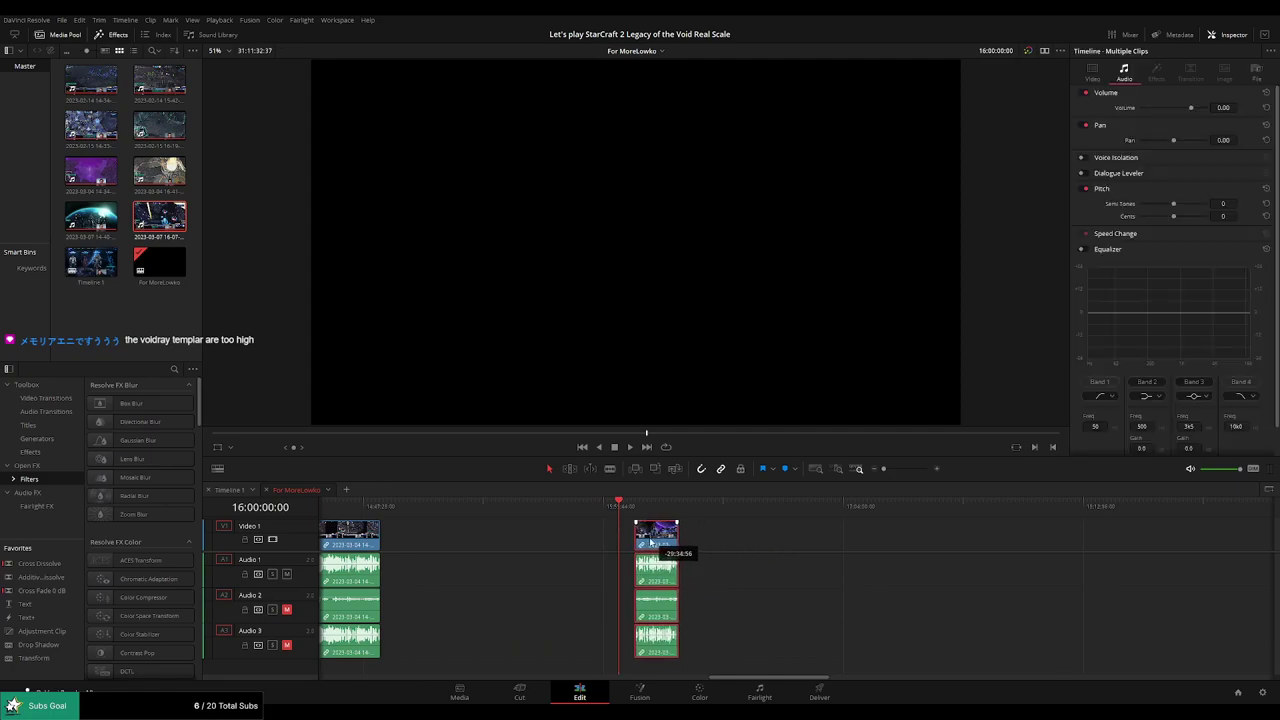
key("shift+F12")
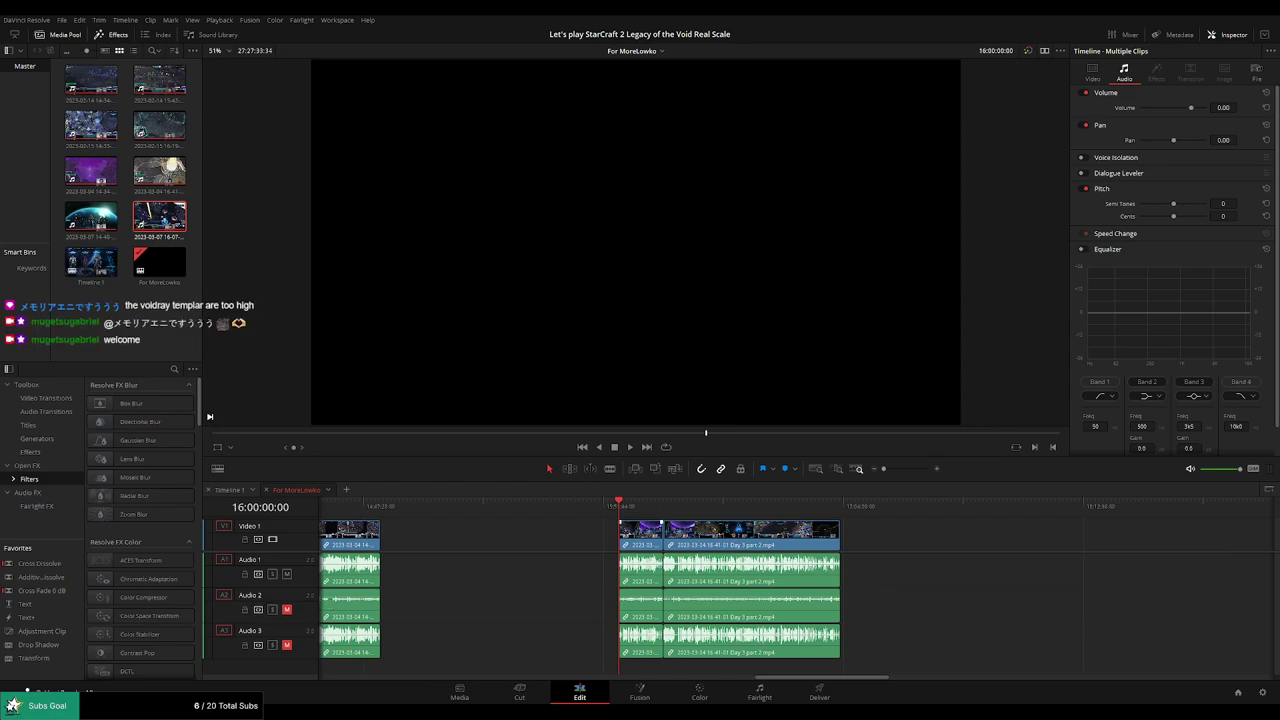
Add a cross dissolve at the join between the short clip and 'Day 3 part 2'.
mouse_move(611, 506)
left_mouse_down()
mouse_move(655, 512)
mouse_move(622, 508)
left_mouse_up()
scroll(792, 533, "up", 3, "alt")
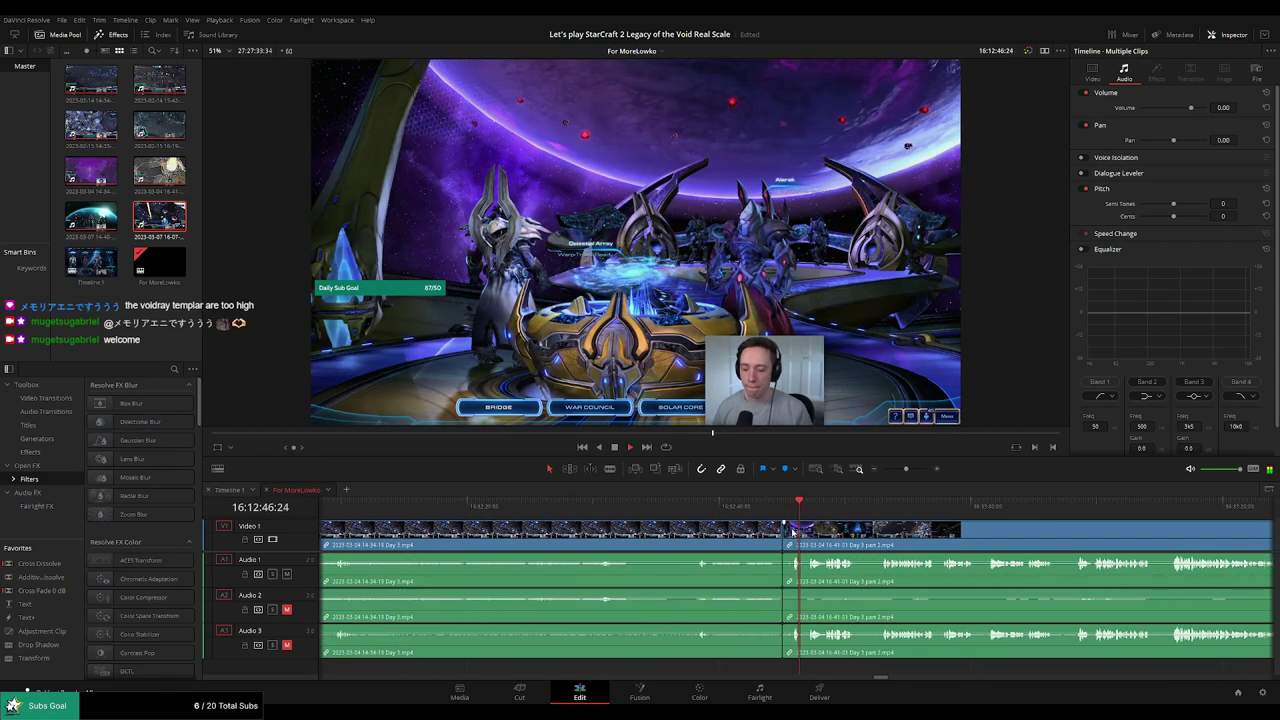
scroll(792, 533, "up", 2, "alt")
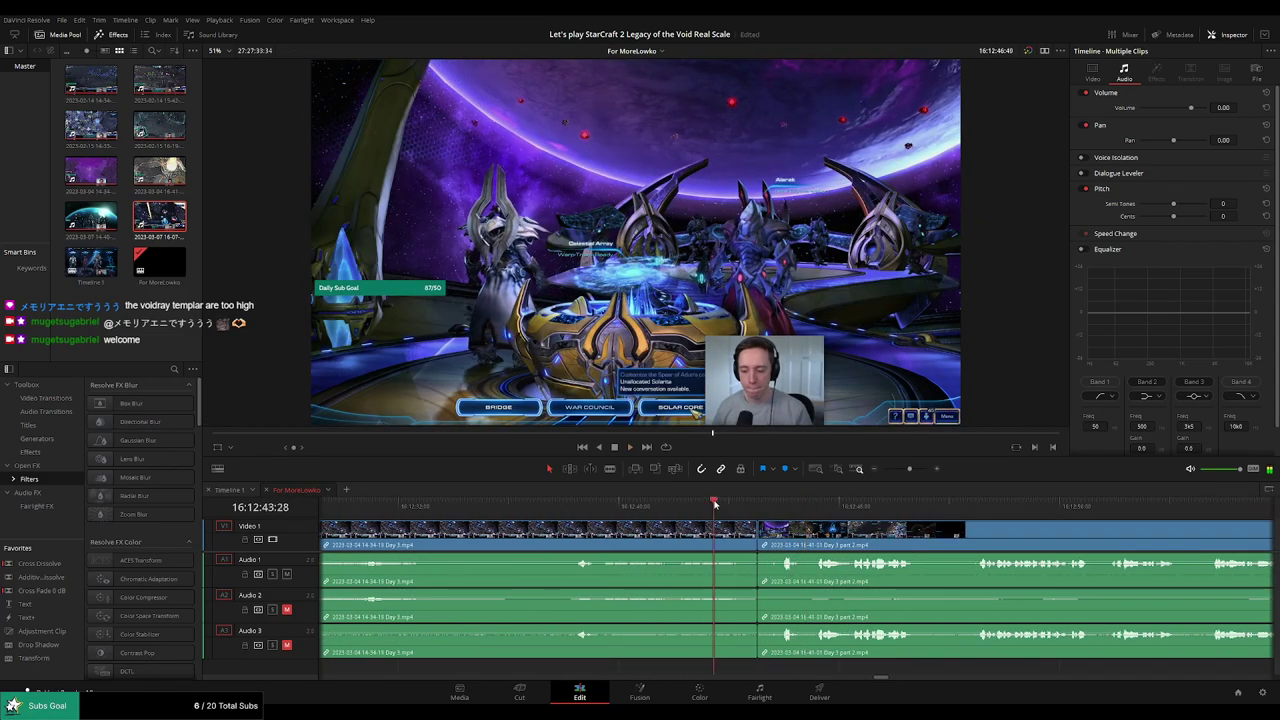
left_click(757, 540)
key("space")
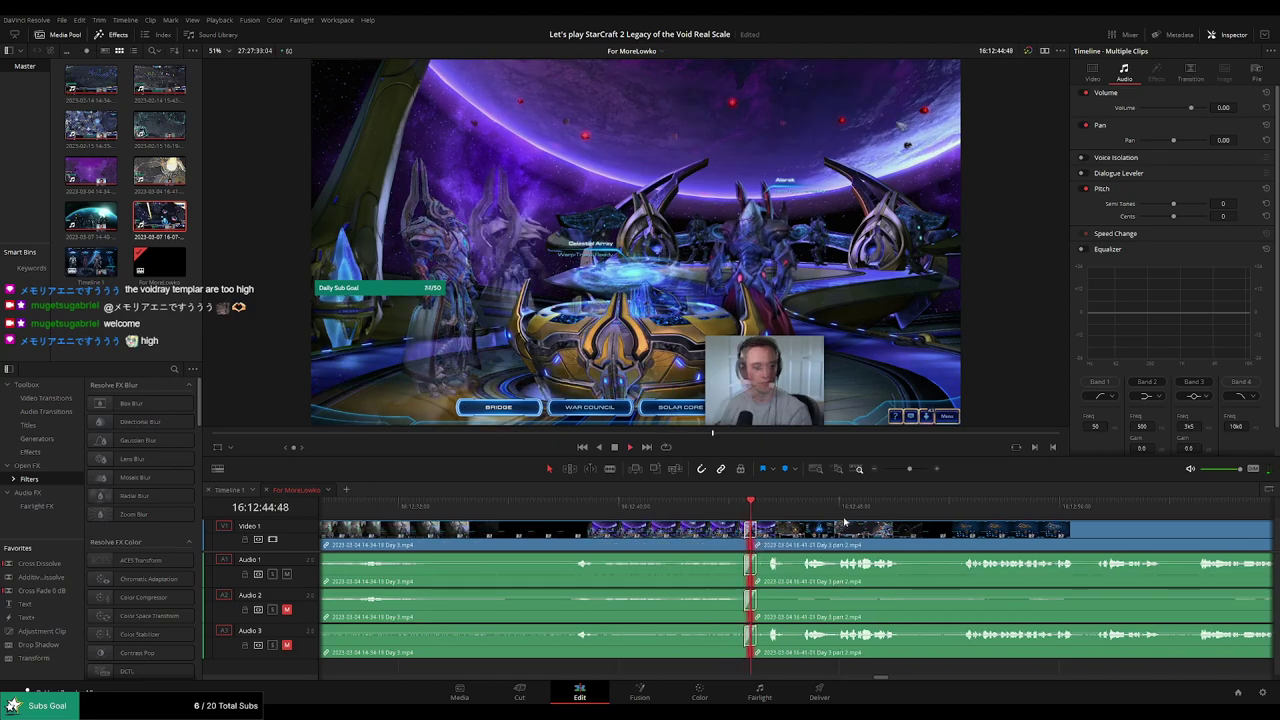
Split 'Day 3 part 2' on video and all three audio tracks at 16:52:01:30.
scroll(878, 511, "down", 3, "alt")
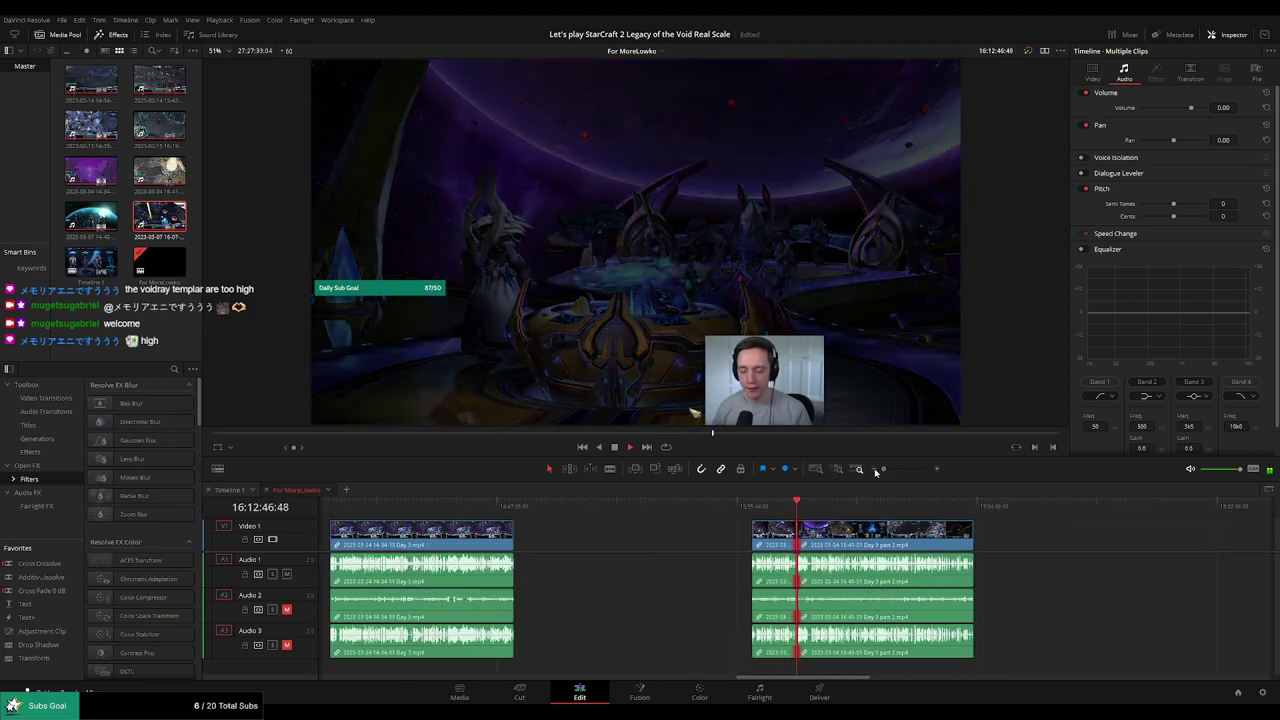
scroll(722, 533, "right", 3)
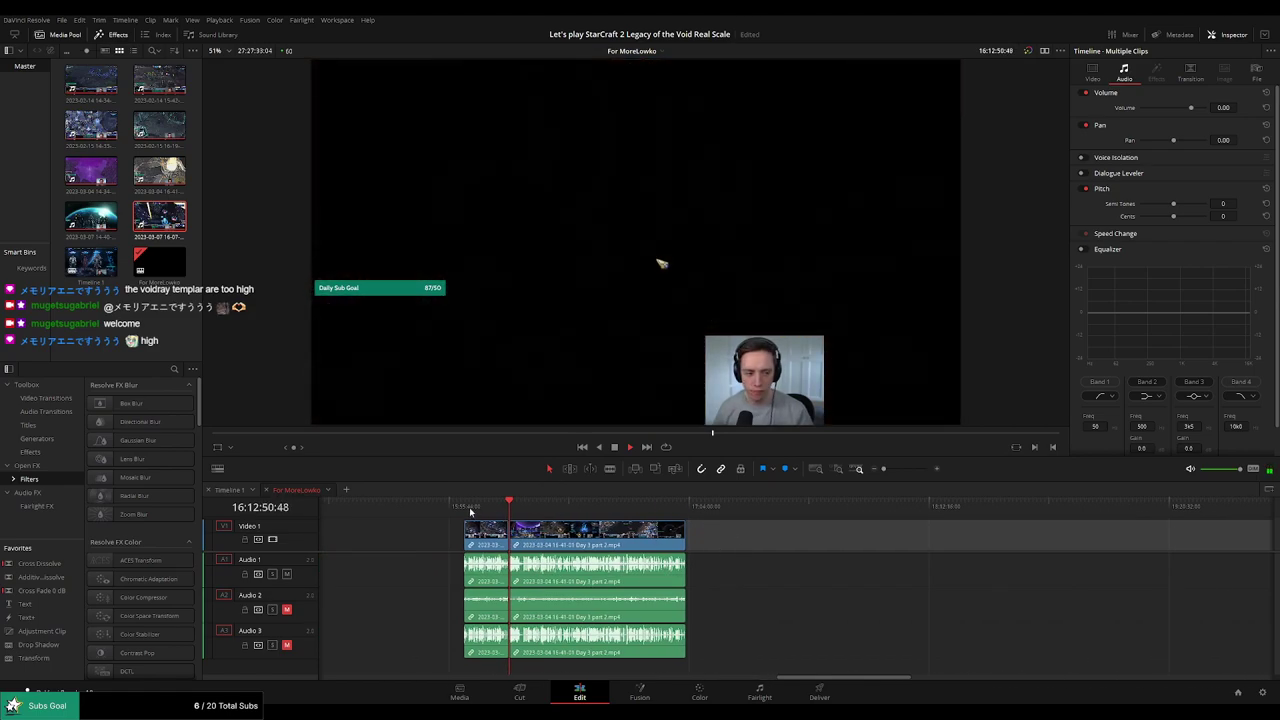
left_click(533, 510)
left_click_drag(533, 512, 652, 520)
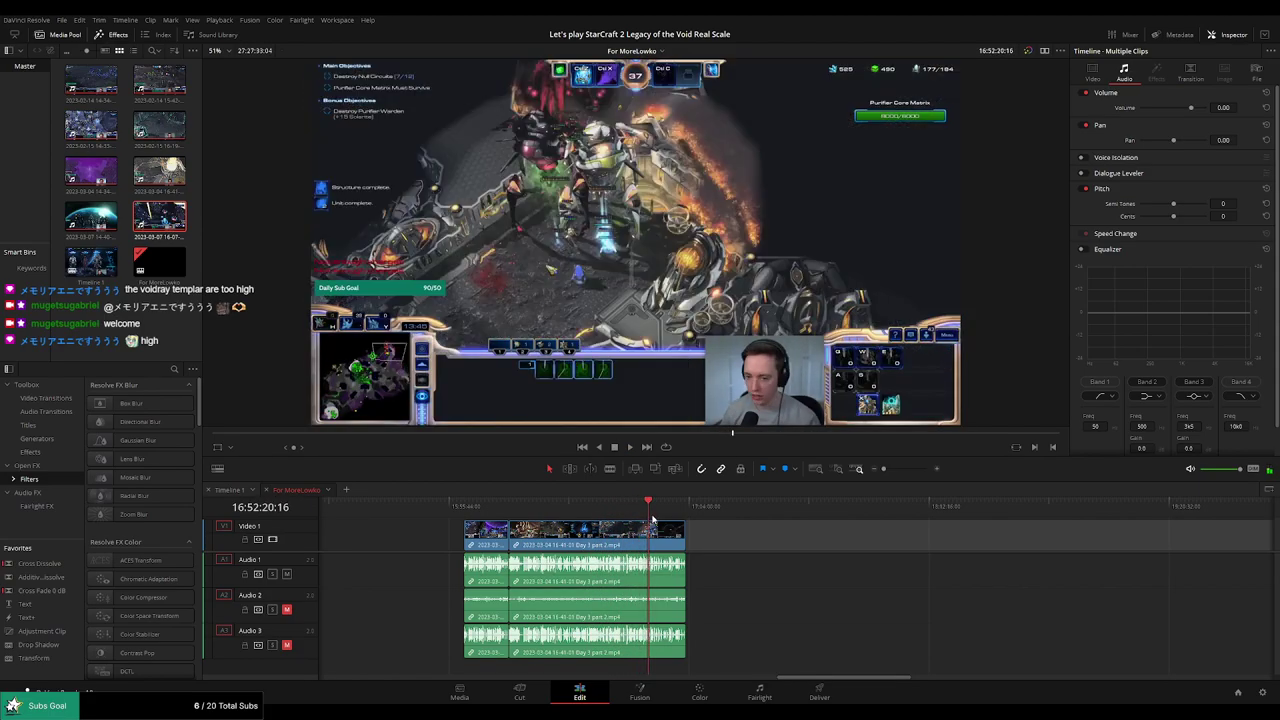
scroll(657, 523, "up", 5)
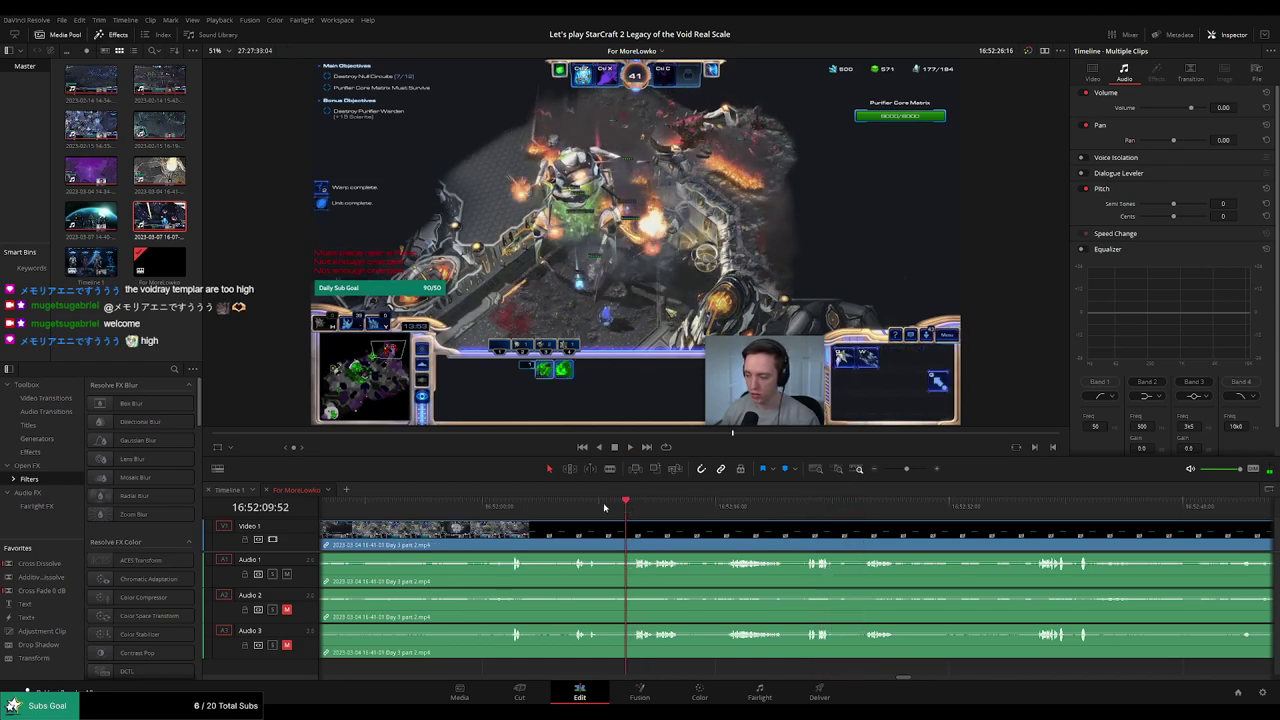
left_click_drag(650, 508, 578, 505)
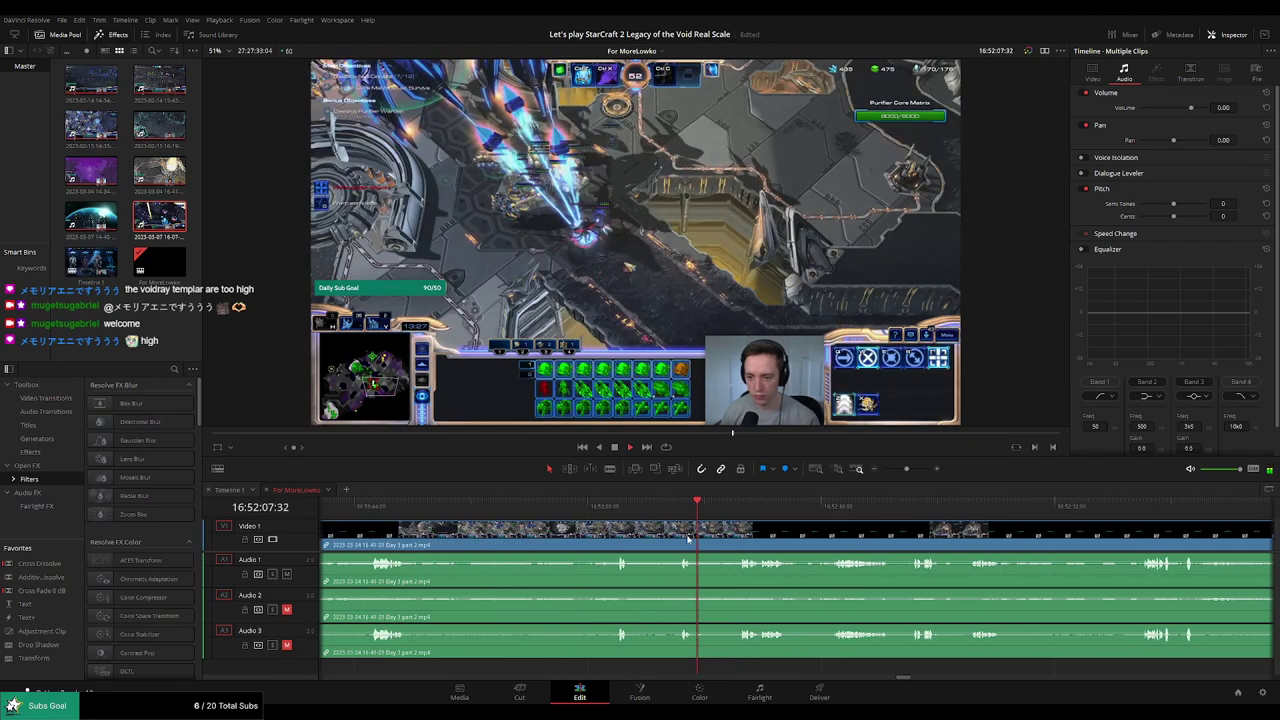
left_click(617, 505)
mouse_move(617, 505)
left_mouse_down()
mouse_move(708, 510)
mouse_move(647, 510)
mouse_move(706, 528)
left_mouse_up()
key("ctrl+b")
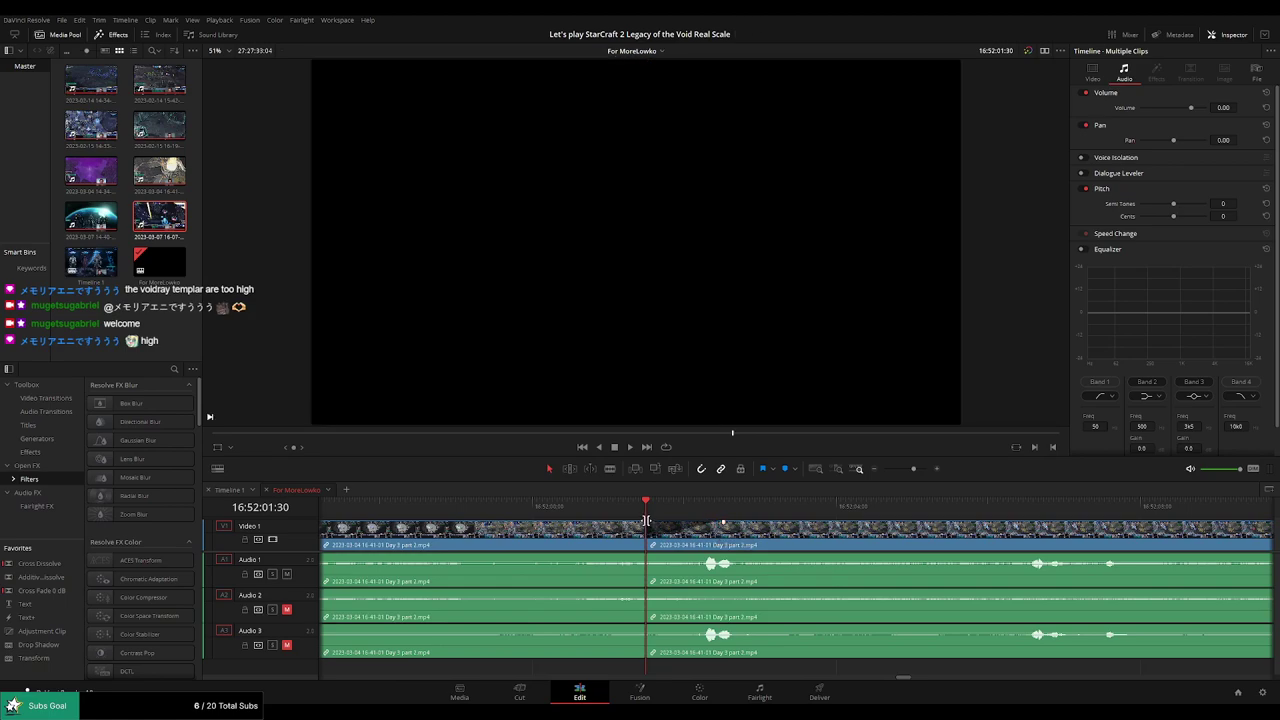
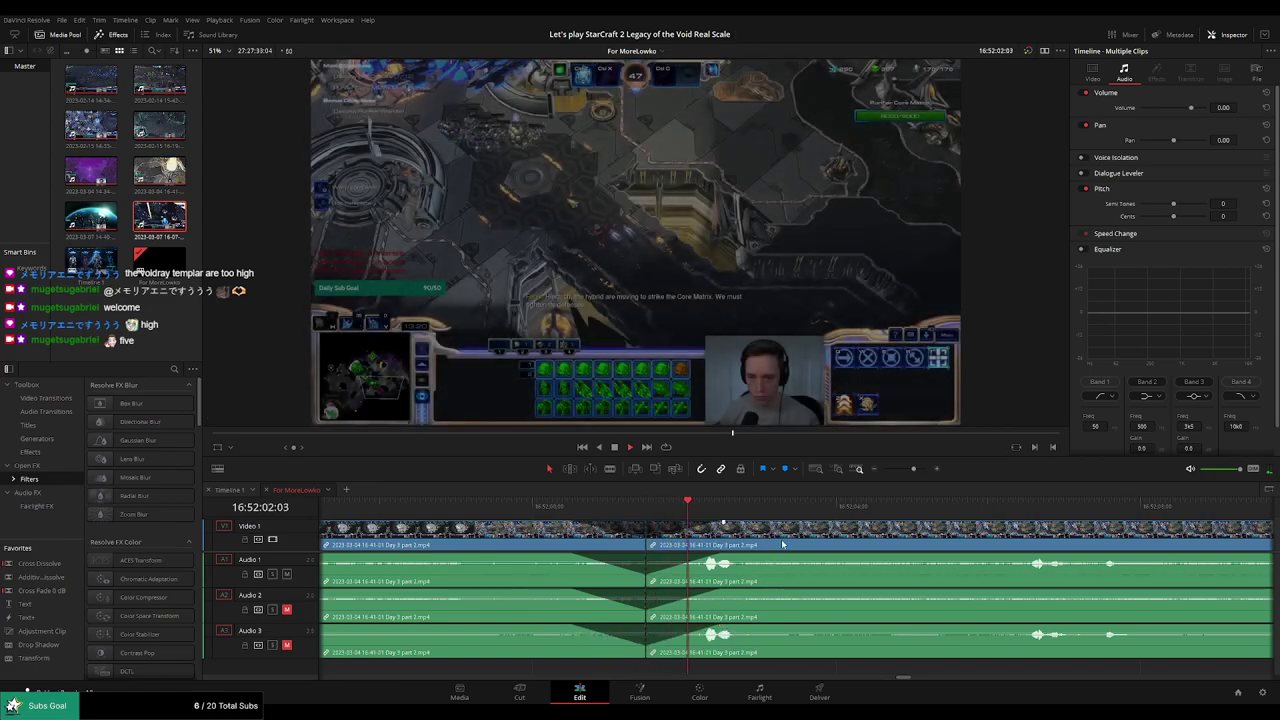
Fit the edit in view and shift the selected clip group later to make room.
left_click_drag(913, 469, 903, 470)
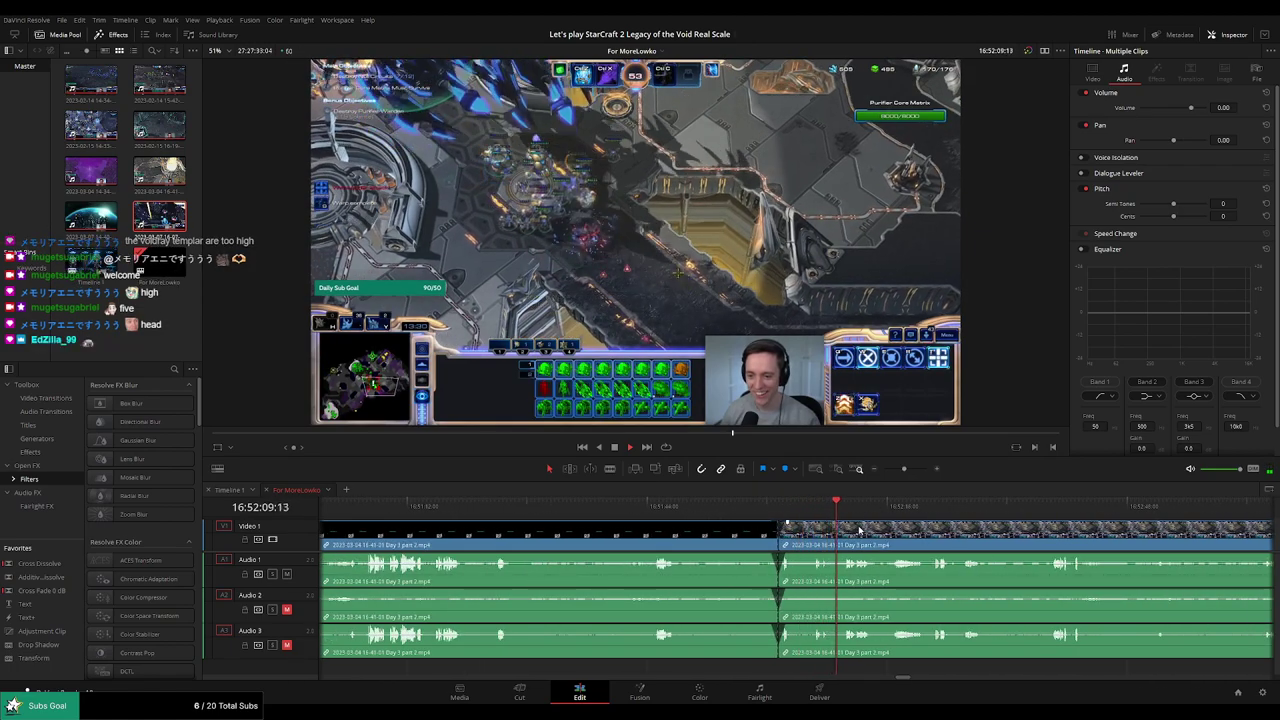
key("ctrl+minus")
key("ctrl+minus")
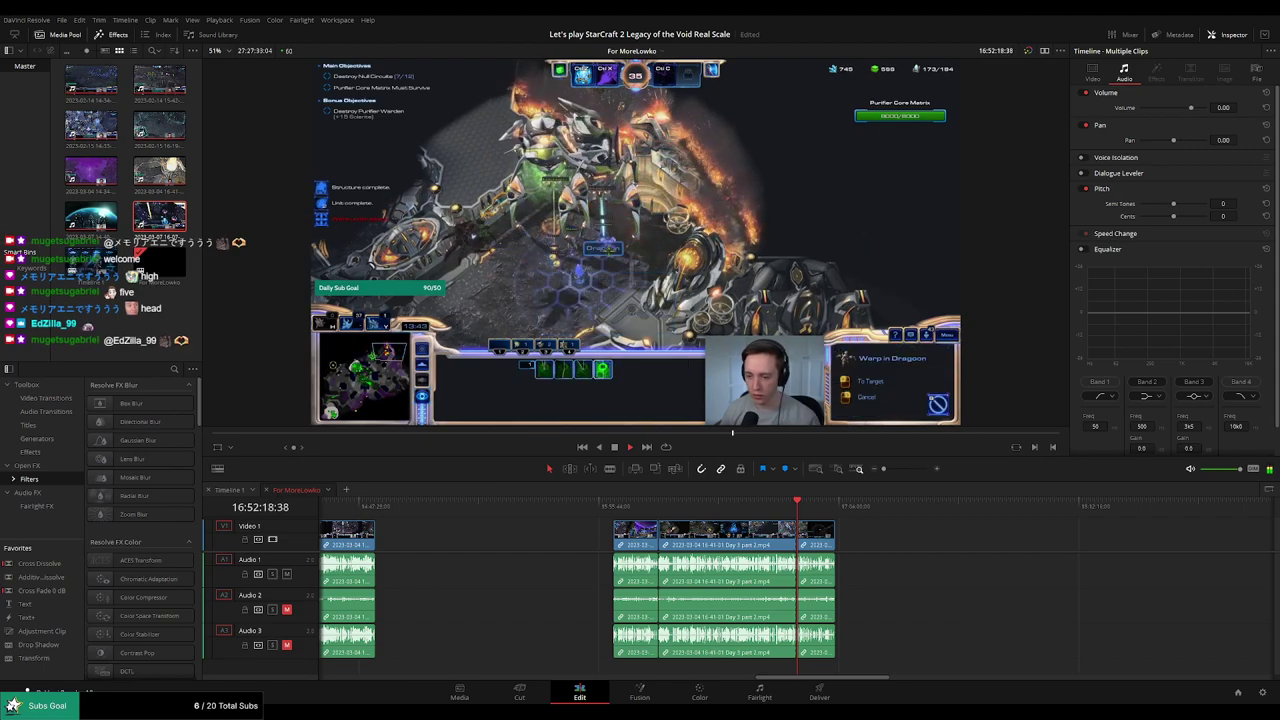
scroll(789, 536, "right", 5)
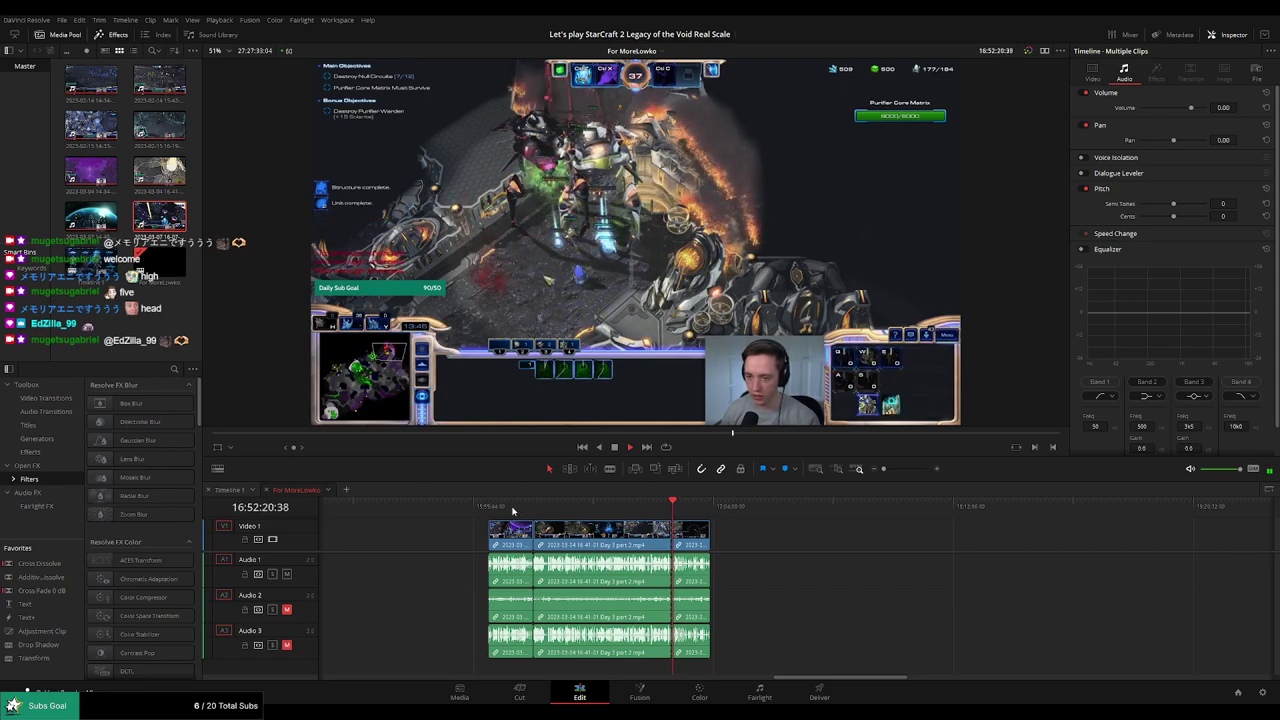
key("Home")
key("shift+z")
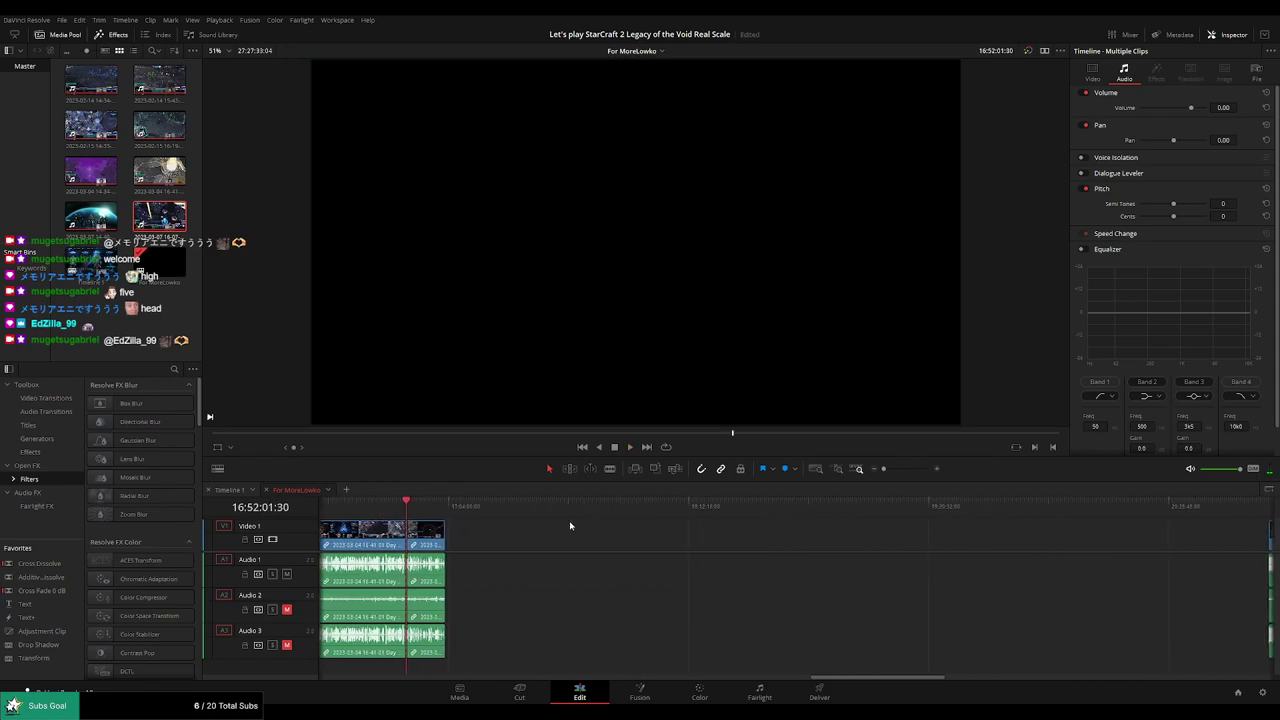
left_click_drag(397, 540, 679, 540)
left_click(486, 535)
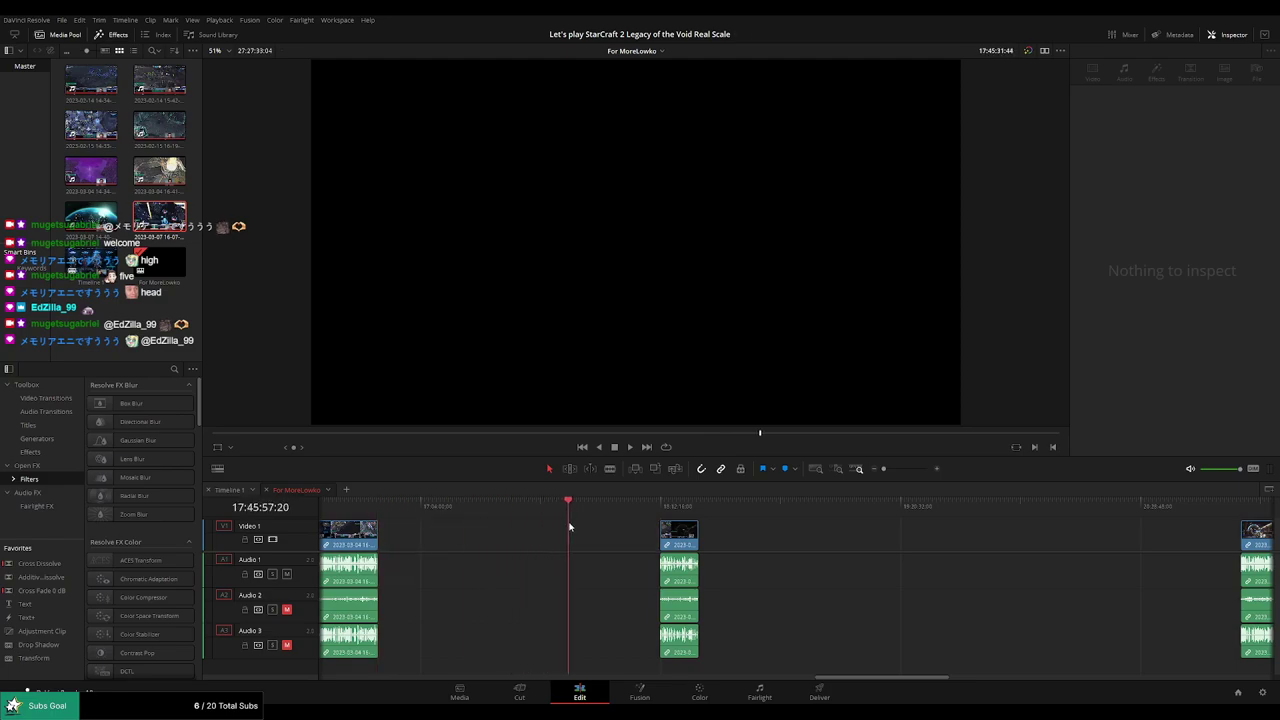
Snap the short Day 3 clip onto the playhead at 18:00:00 and play it.
left_click_drag(595, 528, 613, 528)
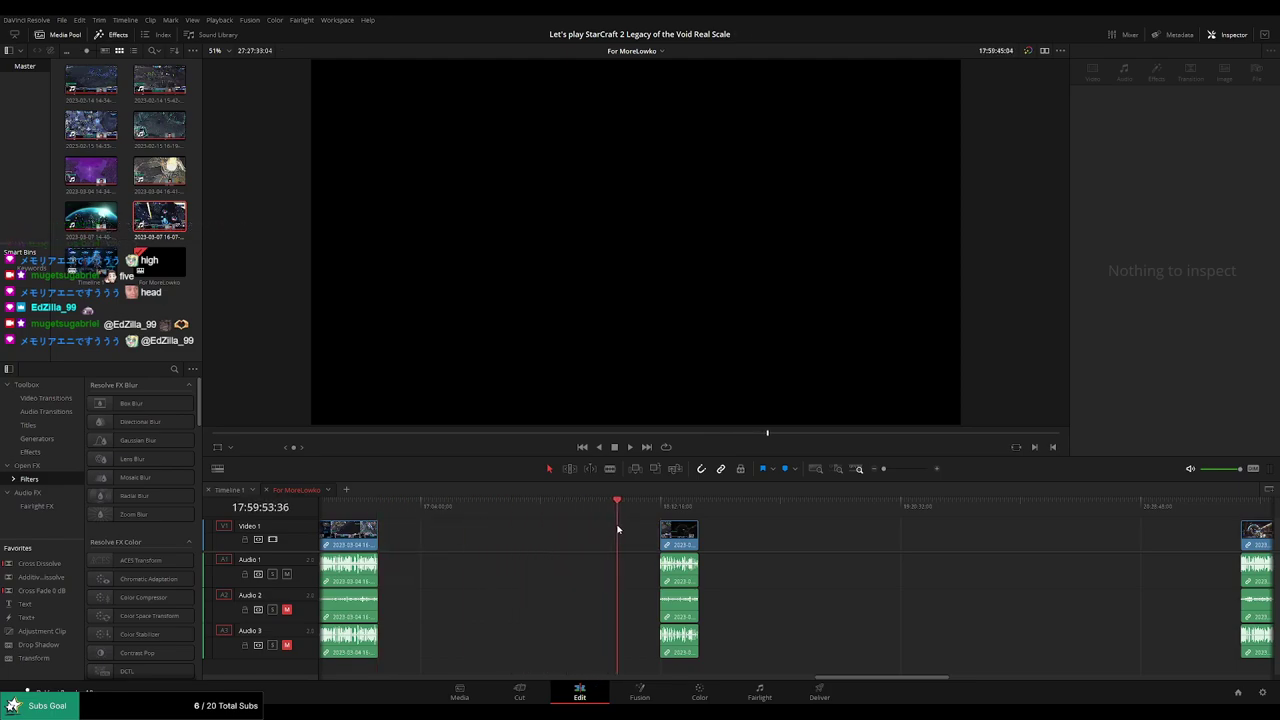
scroll(703, 527, "up", 5)
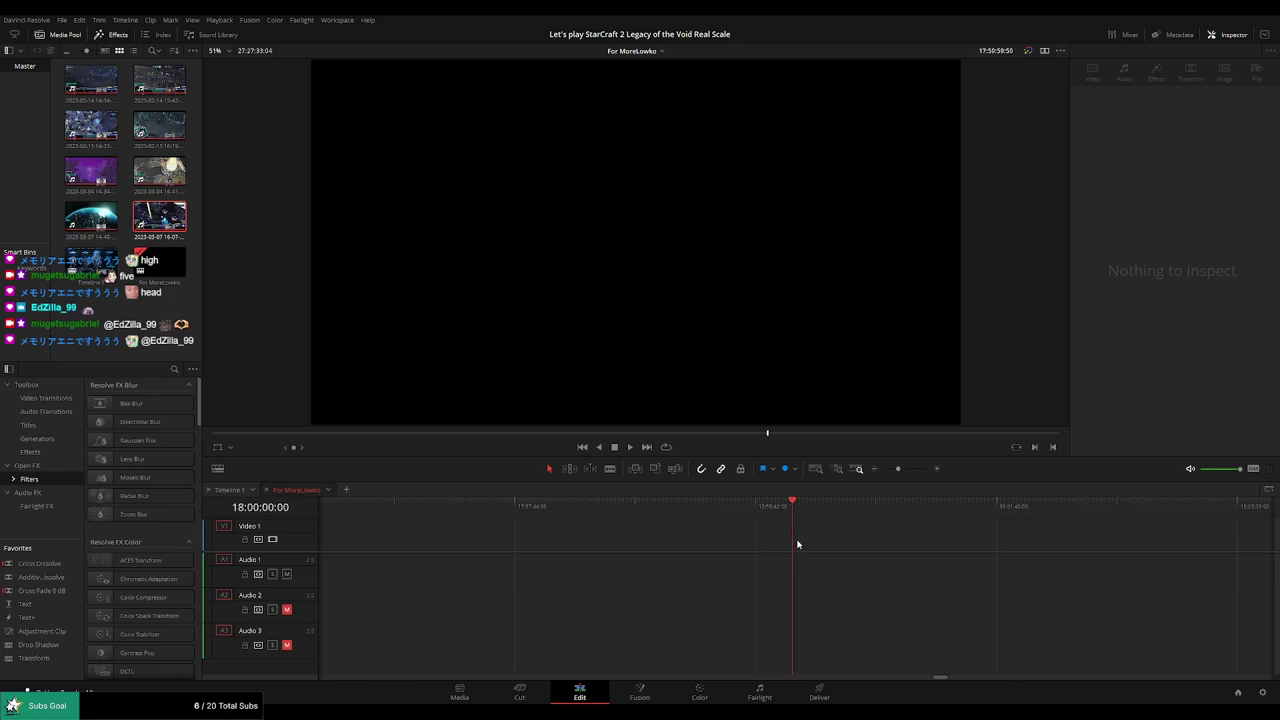
left_click(873, 470)
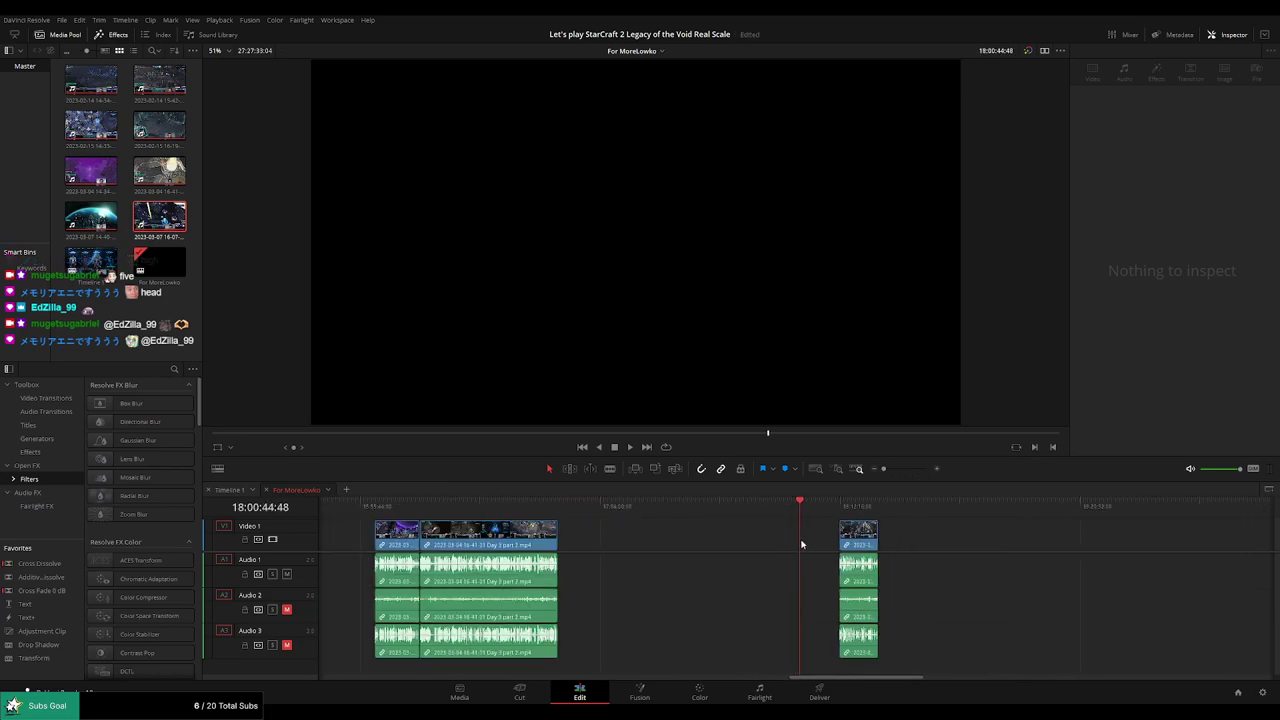
scroll(793, 533, "up", 3)
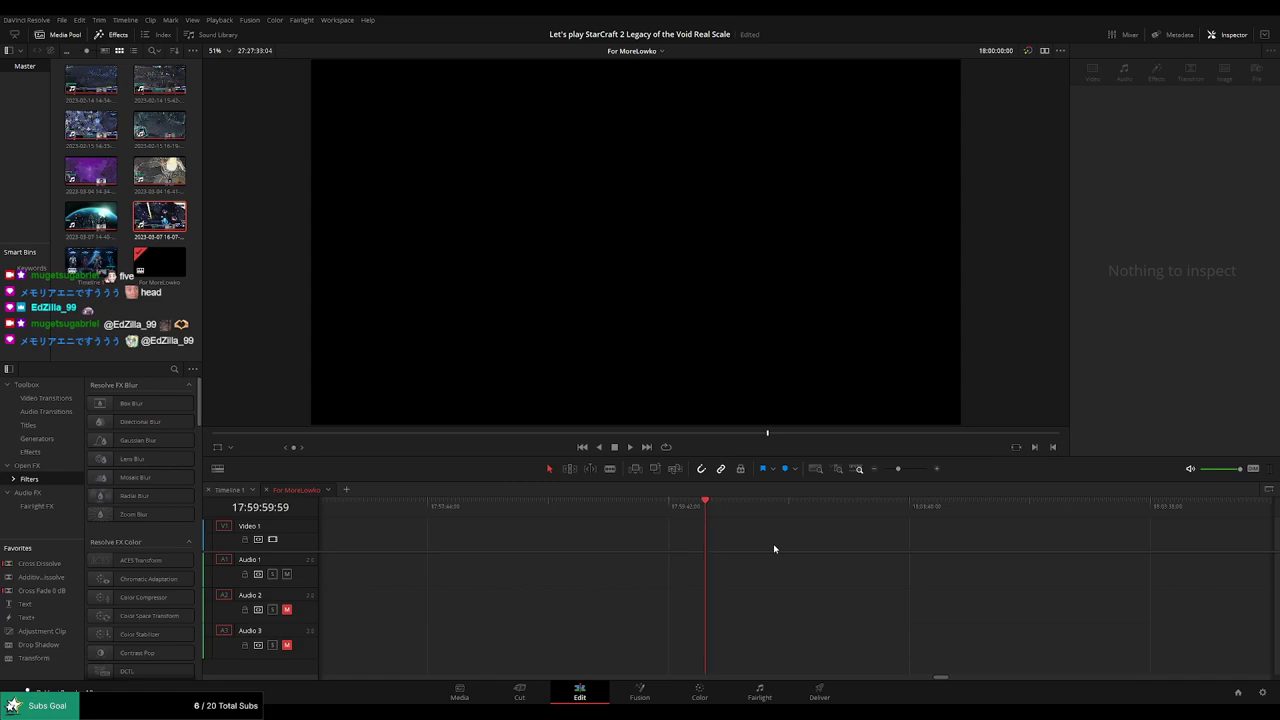
left_click(888, 470)
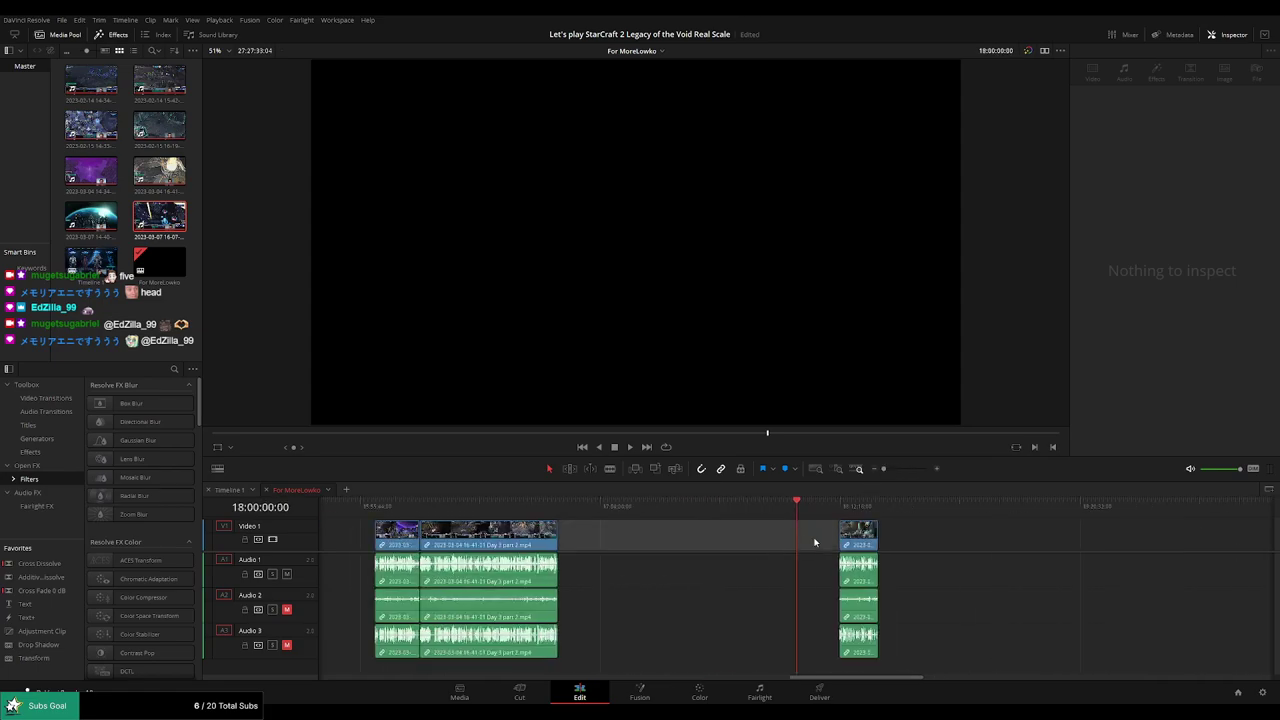
left_click_drag(850, 538, 834, 538)
key("space")
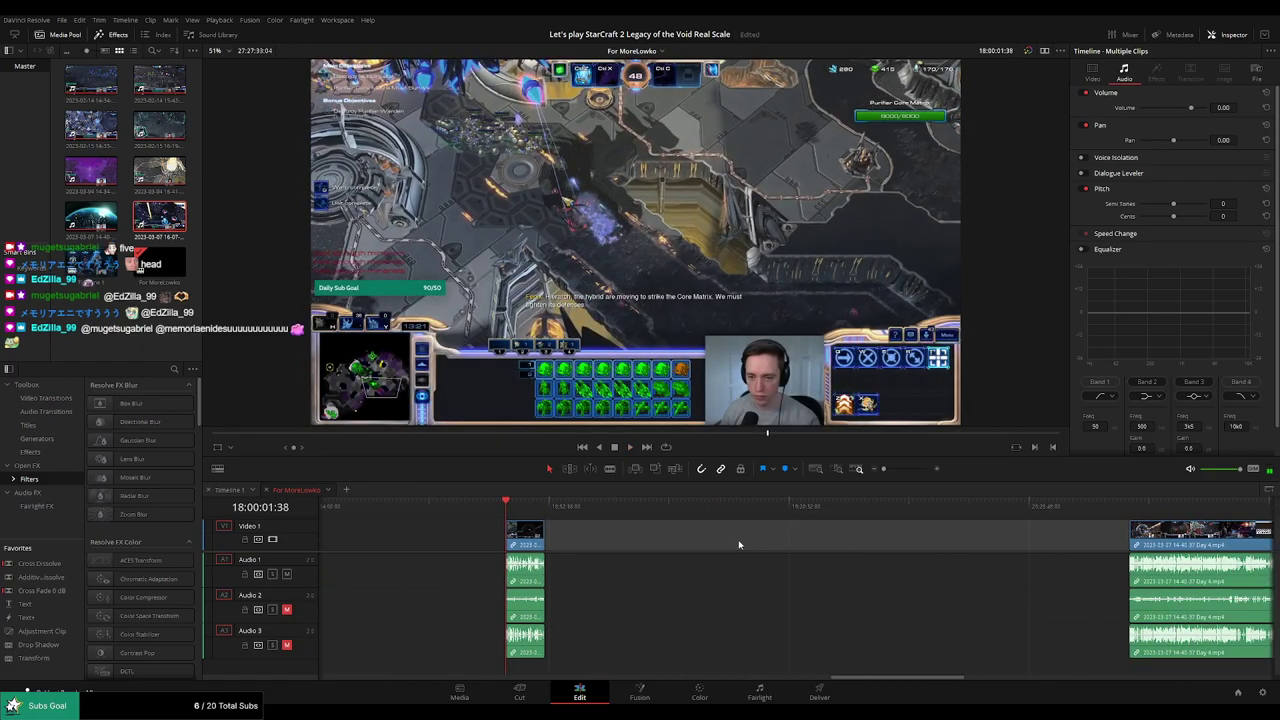
Delete the gap so the Day 4 clips butt against Day 3 part 2.
left_click(739, 545)
key("Delete")
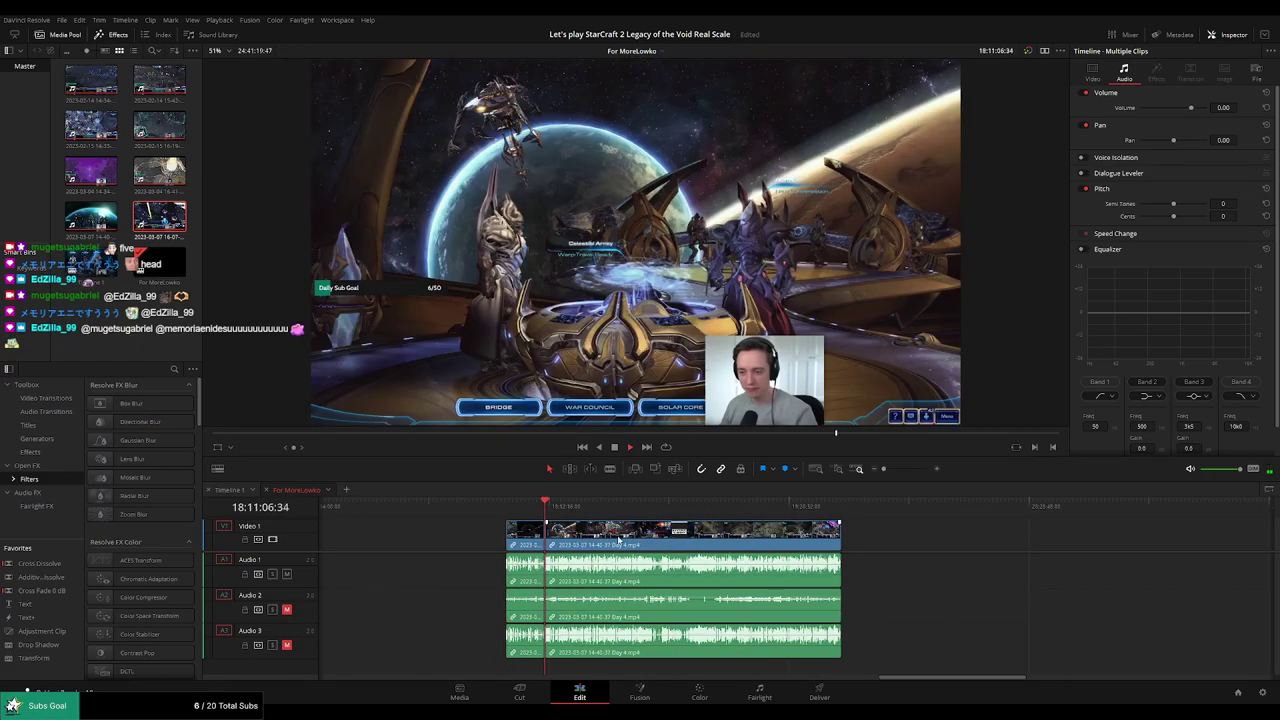
scroll(619, 538, "up", 5)
Add a default cross dissolve at the Day 3/Day 4 cut with Ctrl+T and play it.
left_click(737, 507)
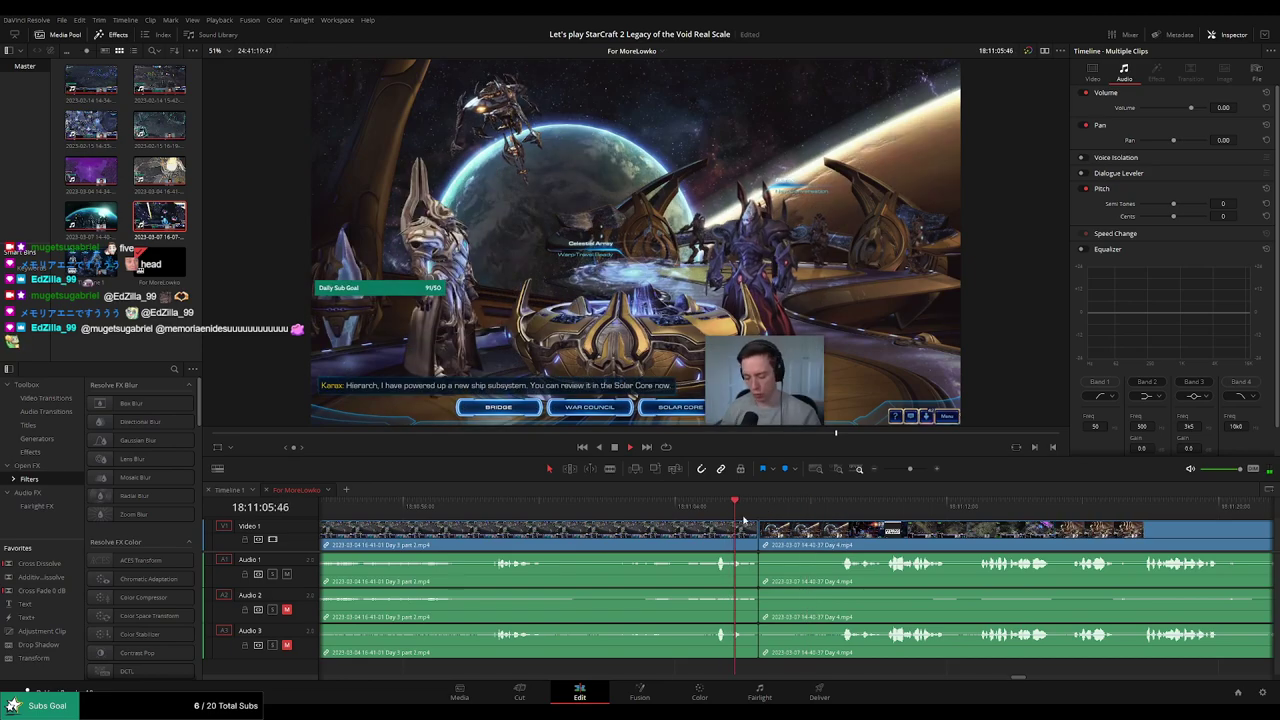
left_click(752, 540)
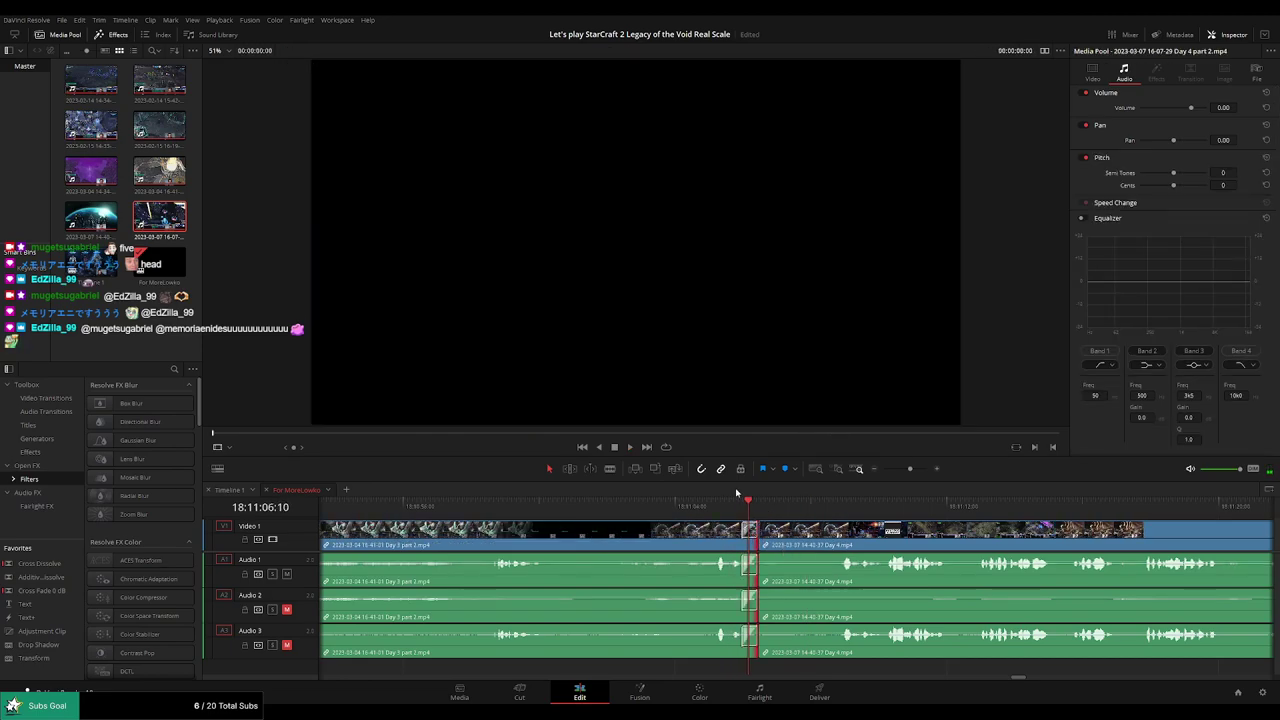
left_click(772, 535)
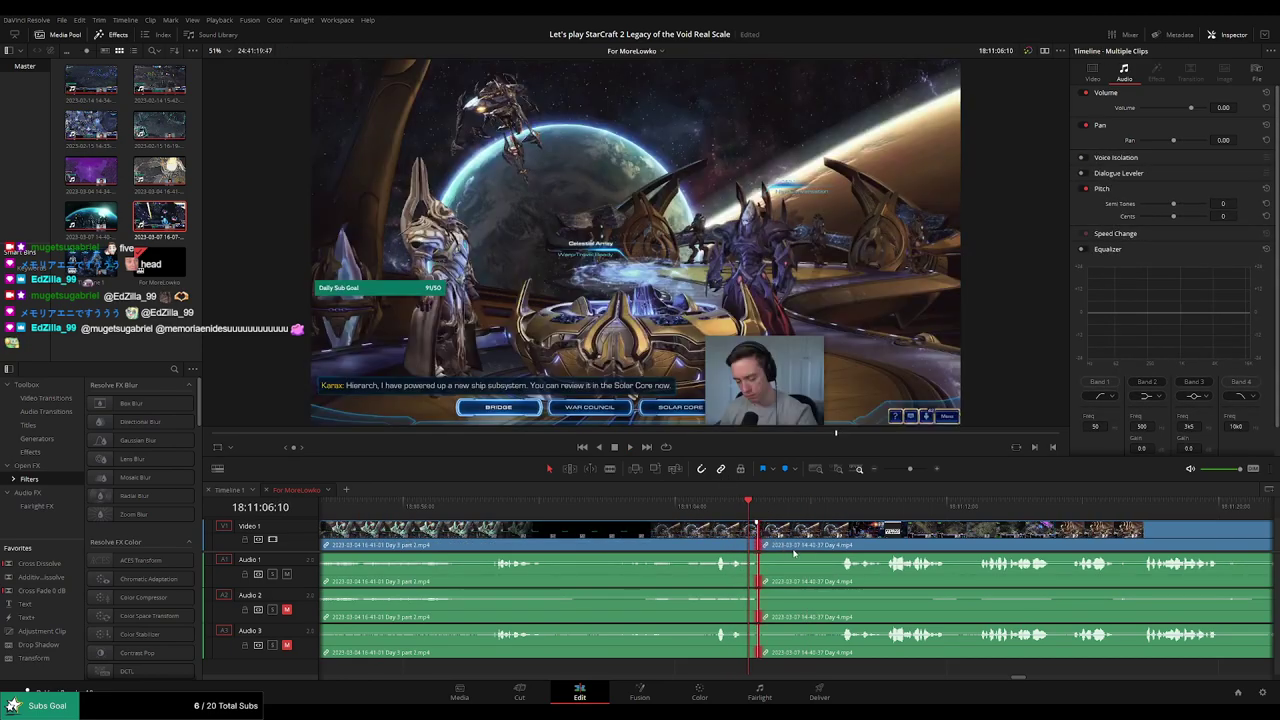
key("ctrl+t")
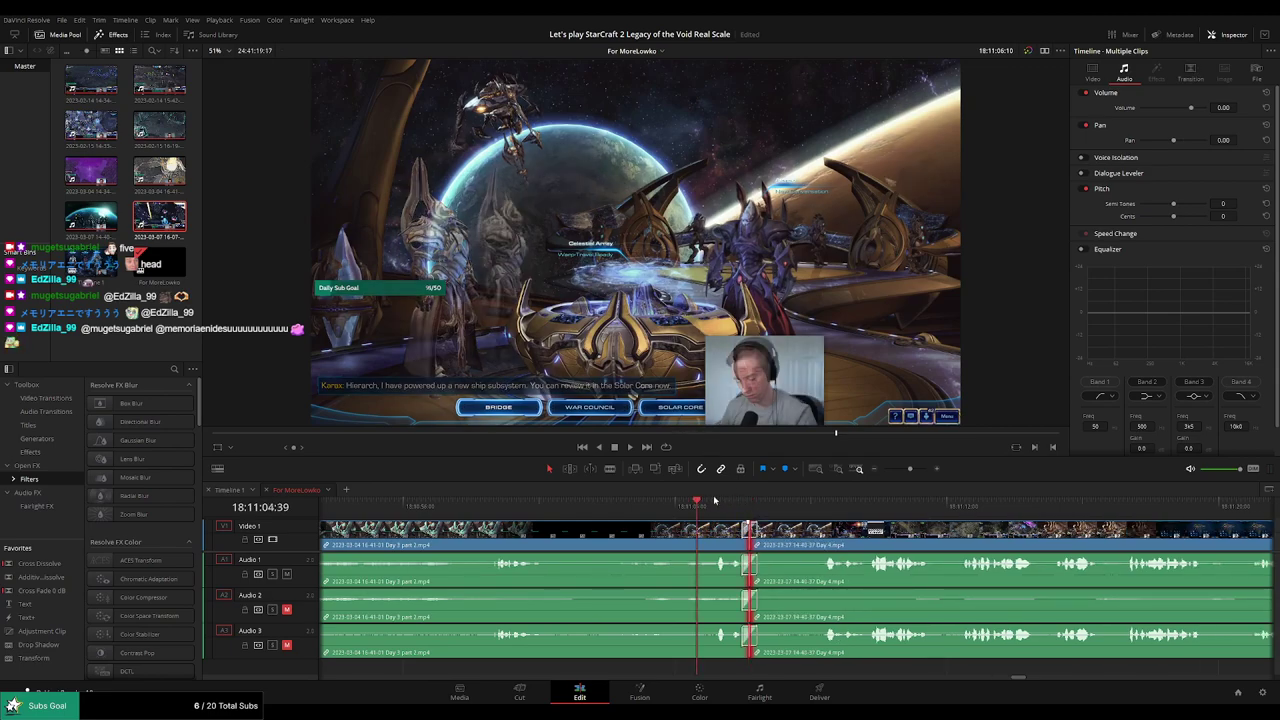
key("space")
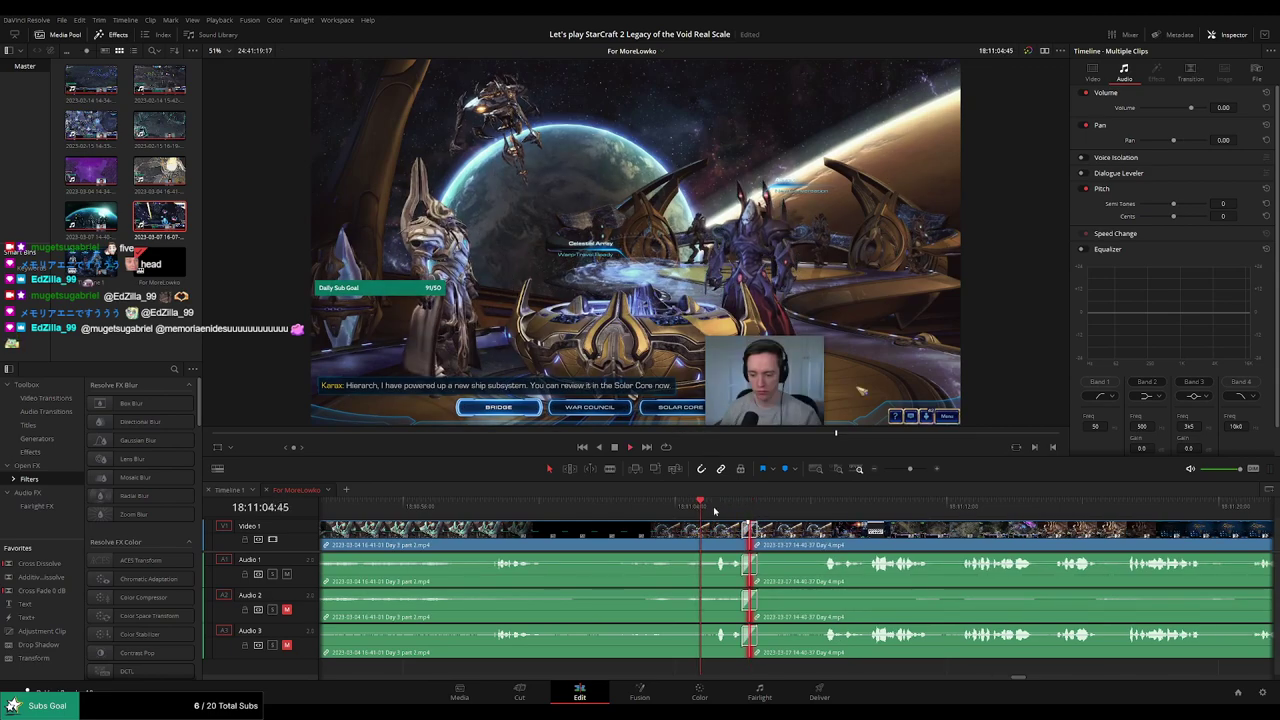
left_click(806, 506)
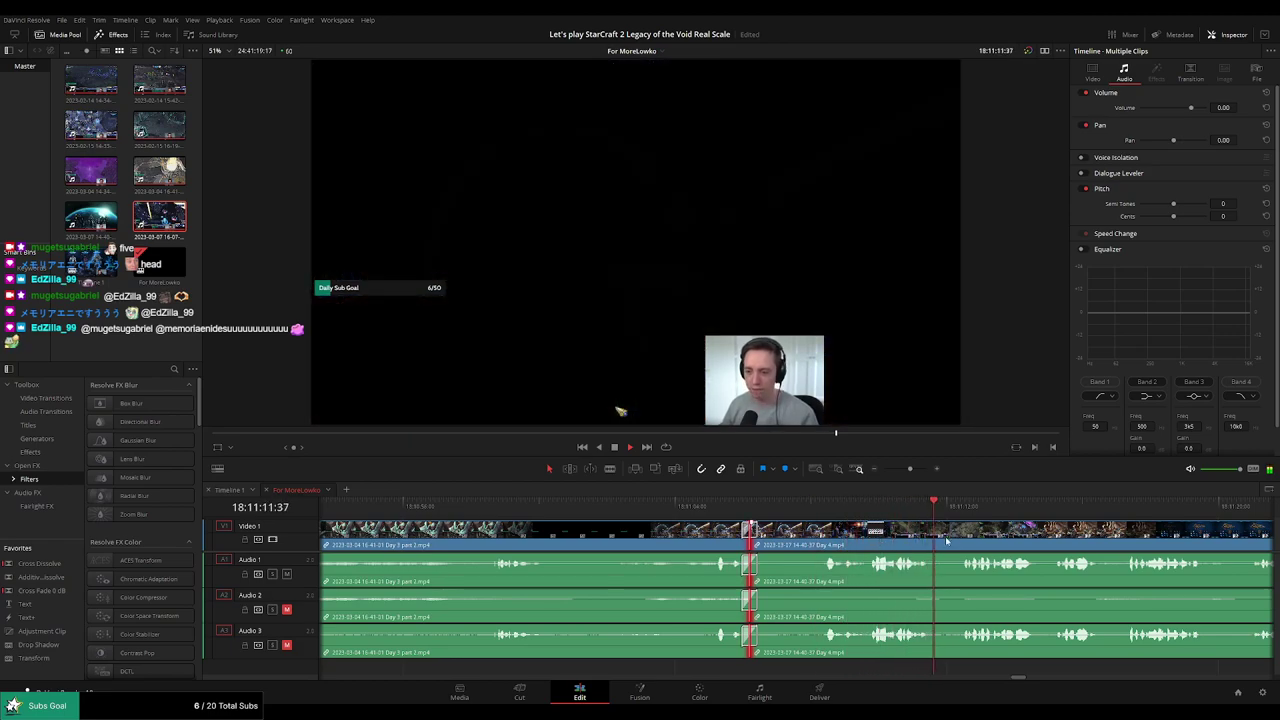
Zoom out and scrub through the Day 4 clip to review the edit.
left_click(911, 470)
left_click_drag(911, 470, 883, 470)
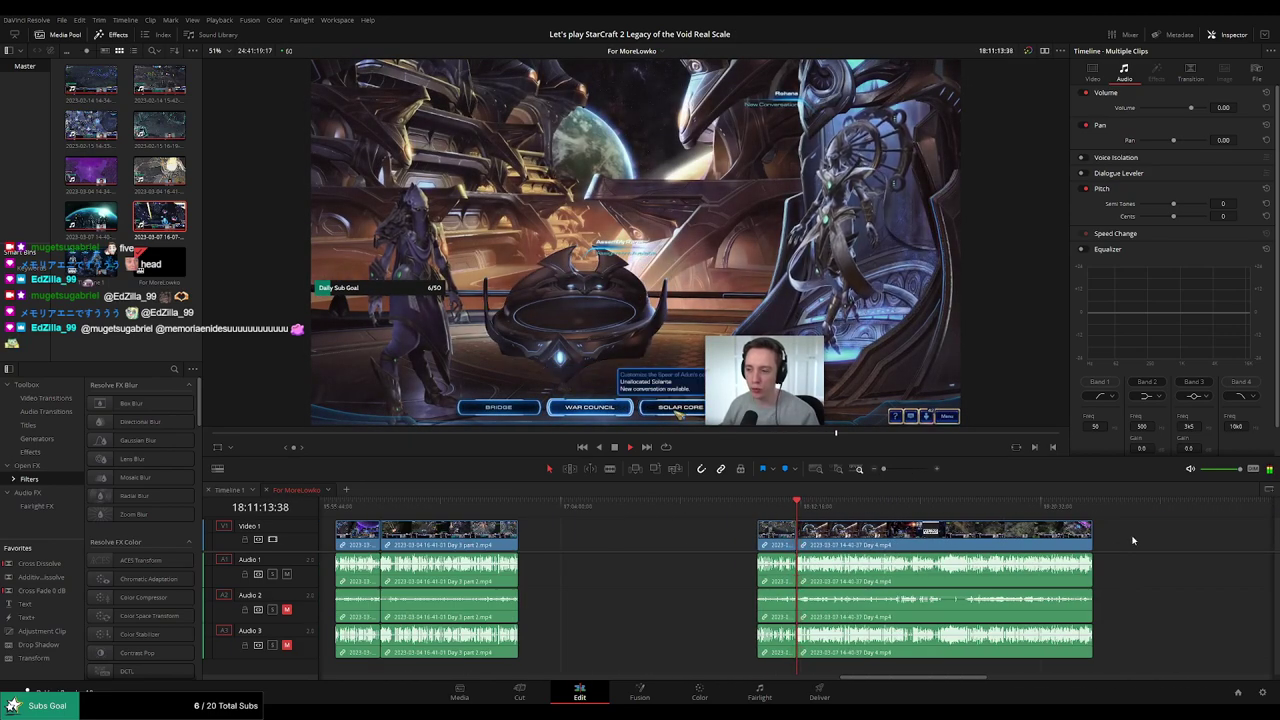
scroll(740, 533, "up", 3)
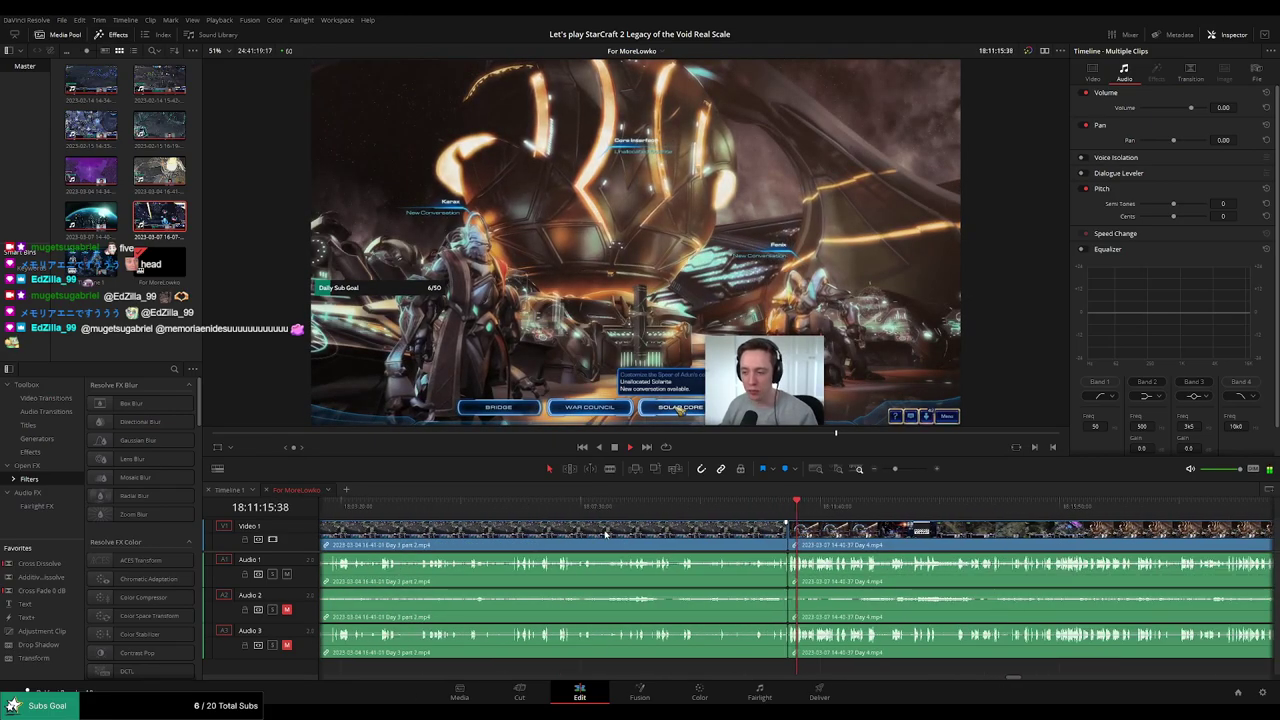
left_click_drag(542, 510, 1081, 506)
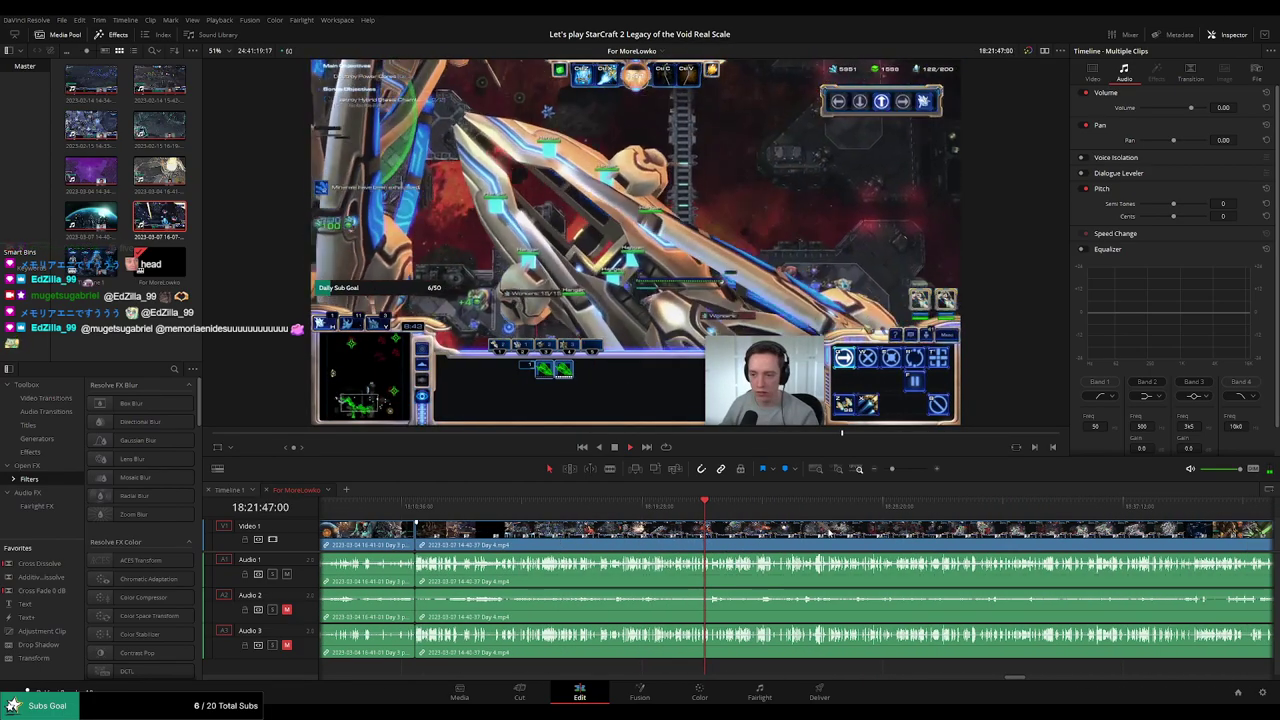
scroll(588, 511, "right", 5)
left_click_drag(588, 511, 960, 506)
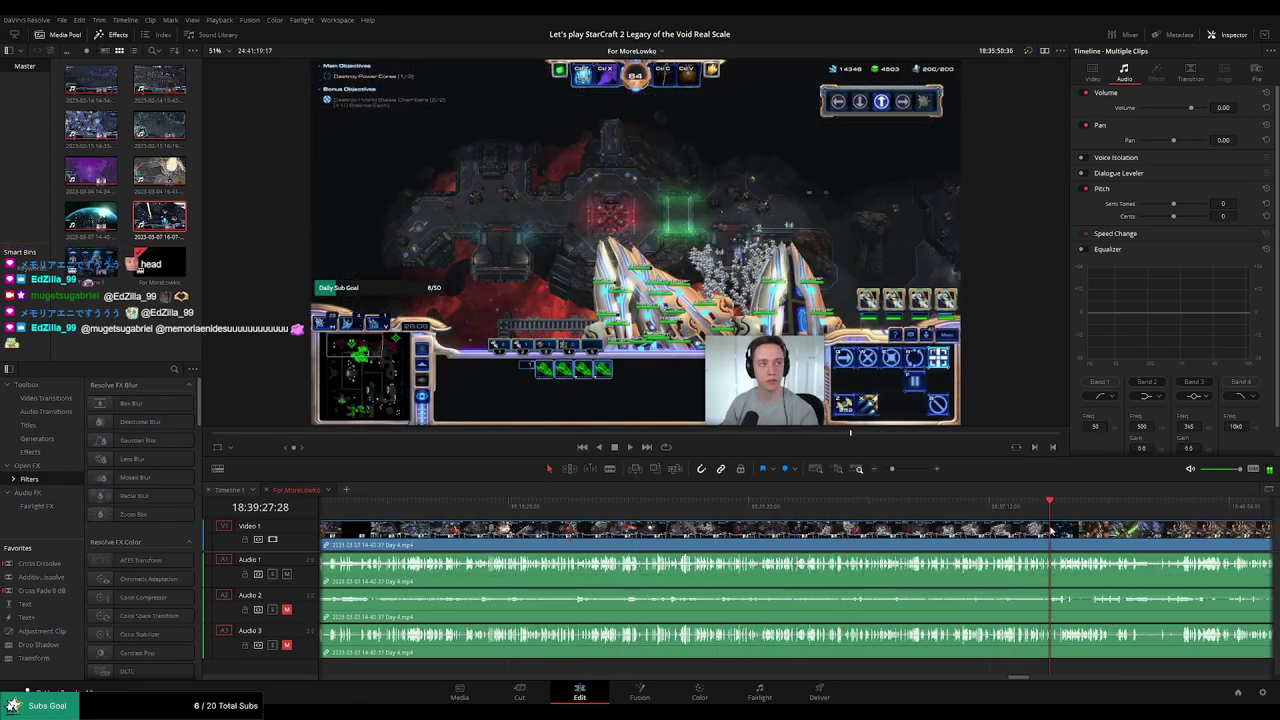
left_click(888, 472)
left_click(885, 469)
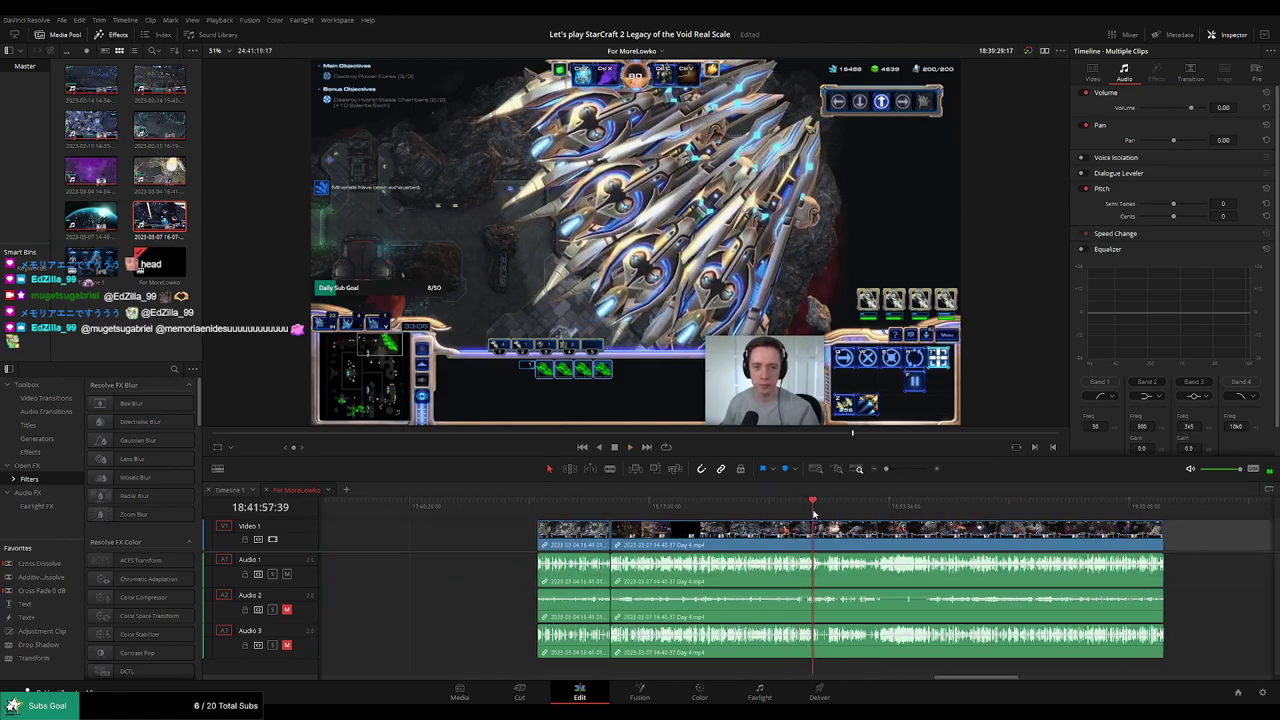
Scrub Day 4 to 18:52:11:00, blade all tracks there, then return to the Selection tool.
mouse_move(805, 506)
left_mouse_down()
mouse_move(875, 510)
mouse_move(882, 522)
left_mouse_up()
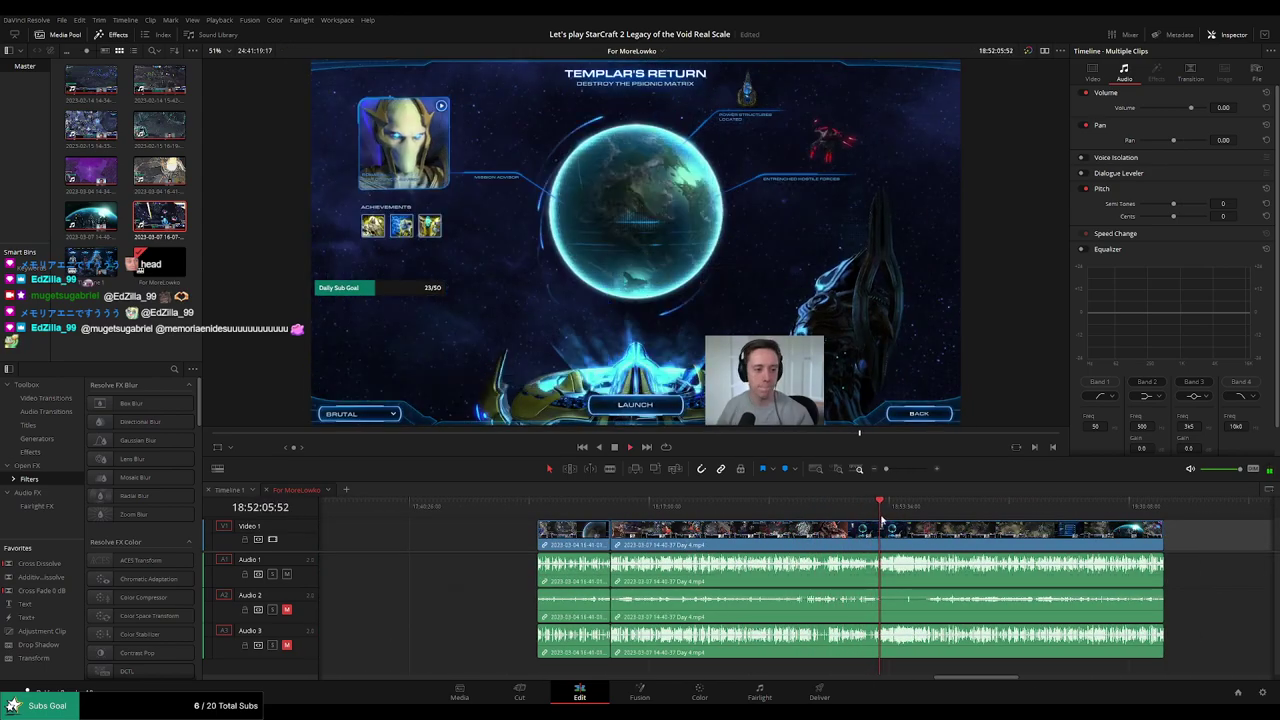
scroll(878, 523, "up", 3)
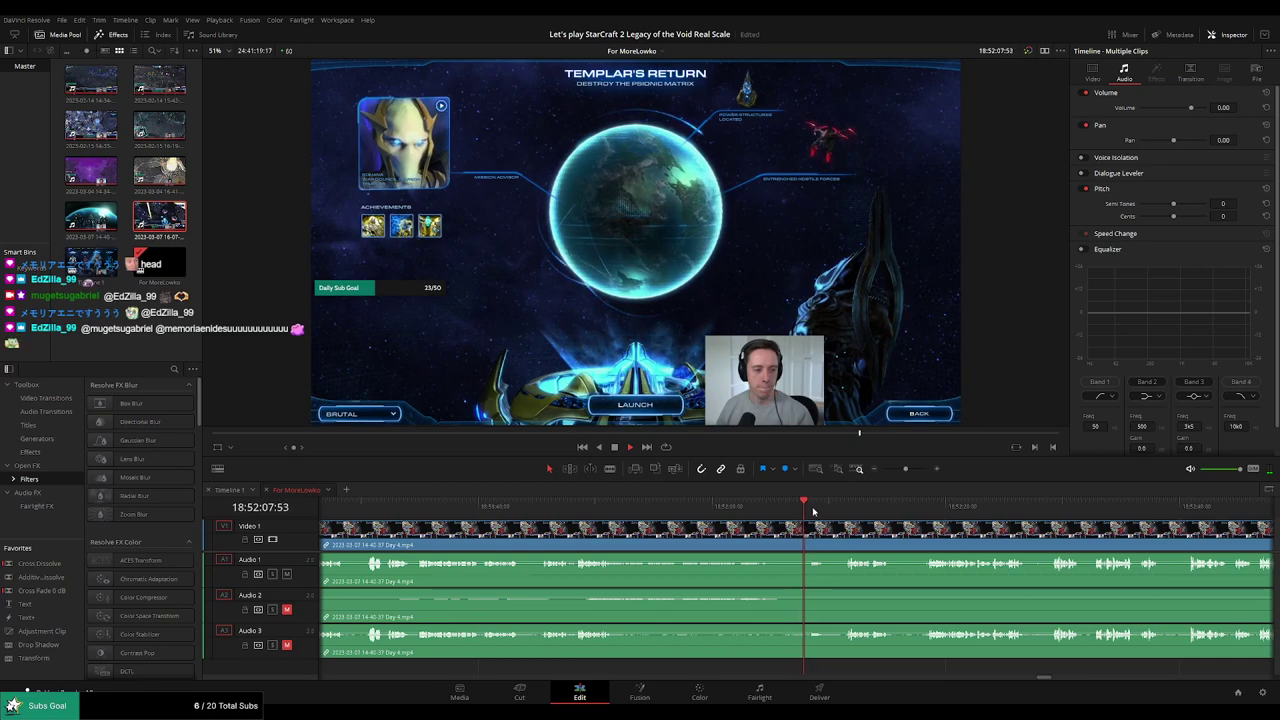
left_click_drag(813, 512, 847, 513)
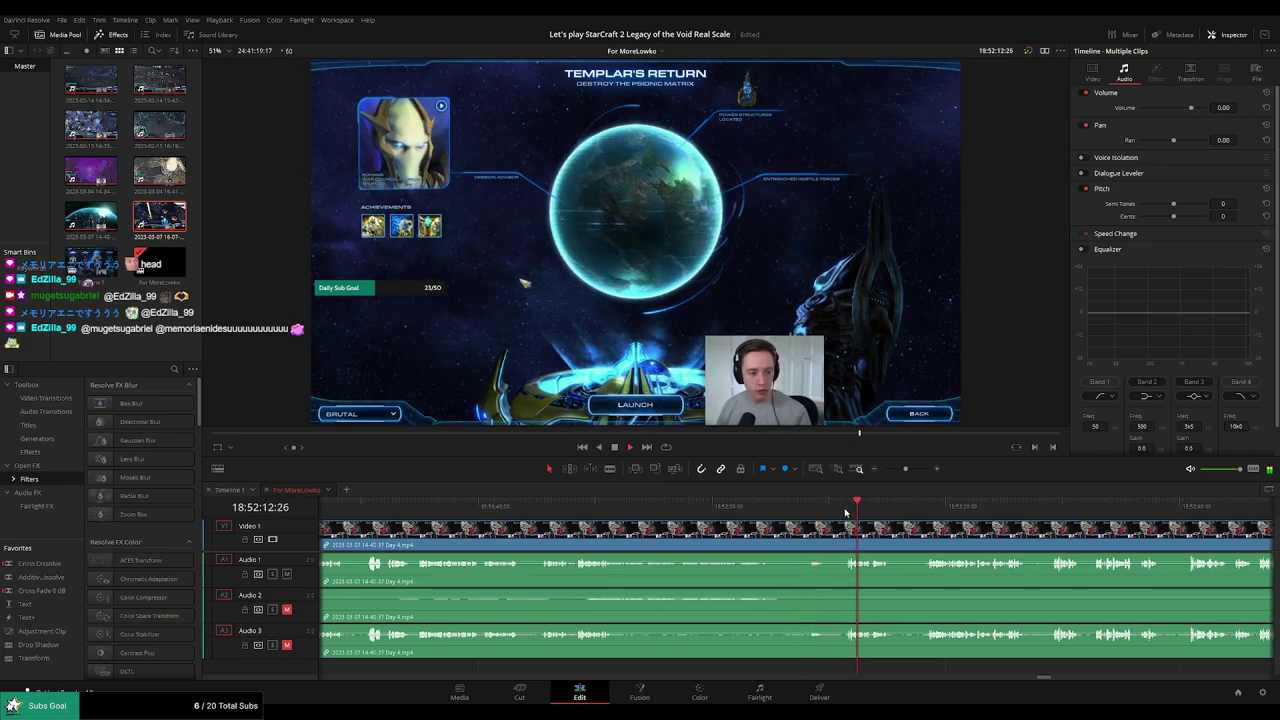
left_click(577, 505)
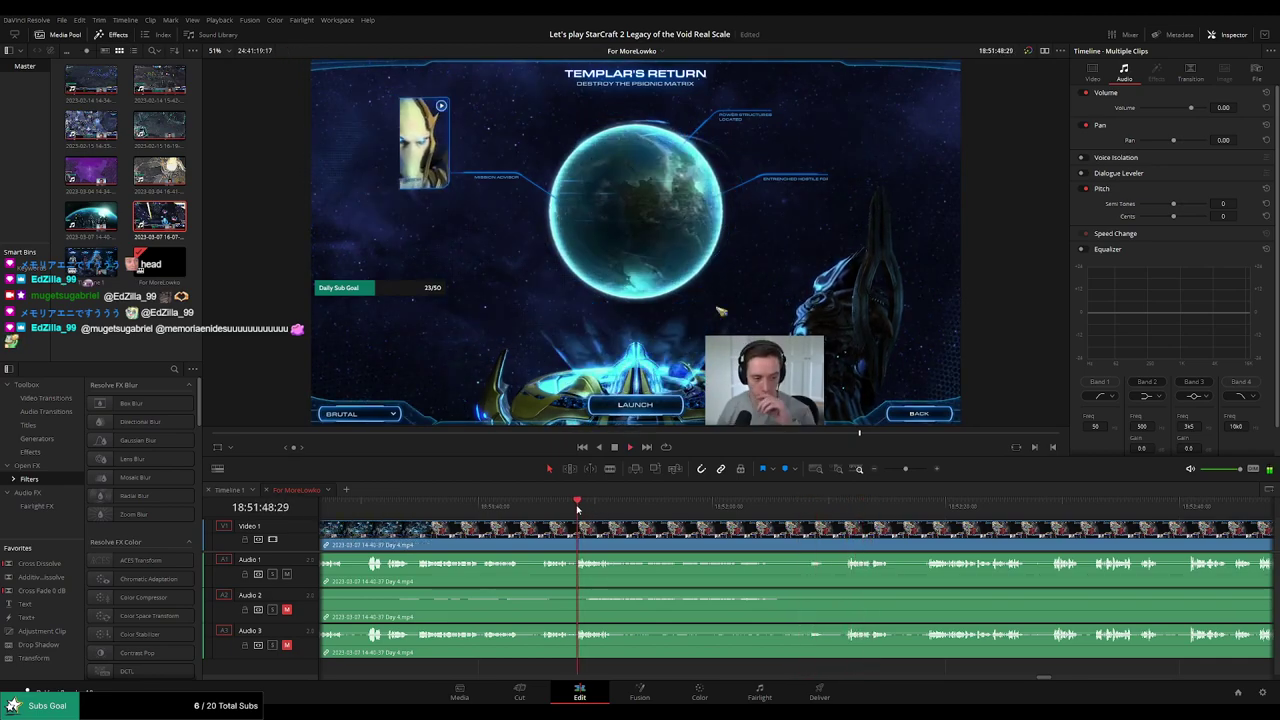
left_click_drag(645, 506, 916, 508)
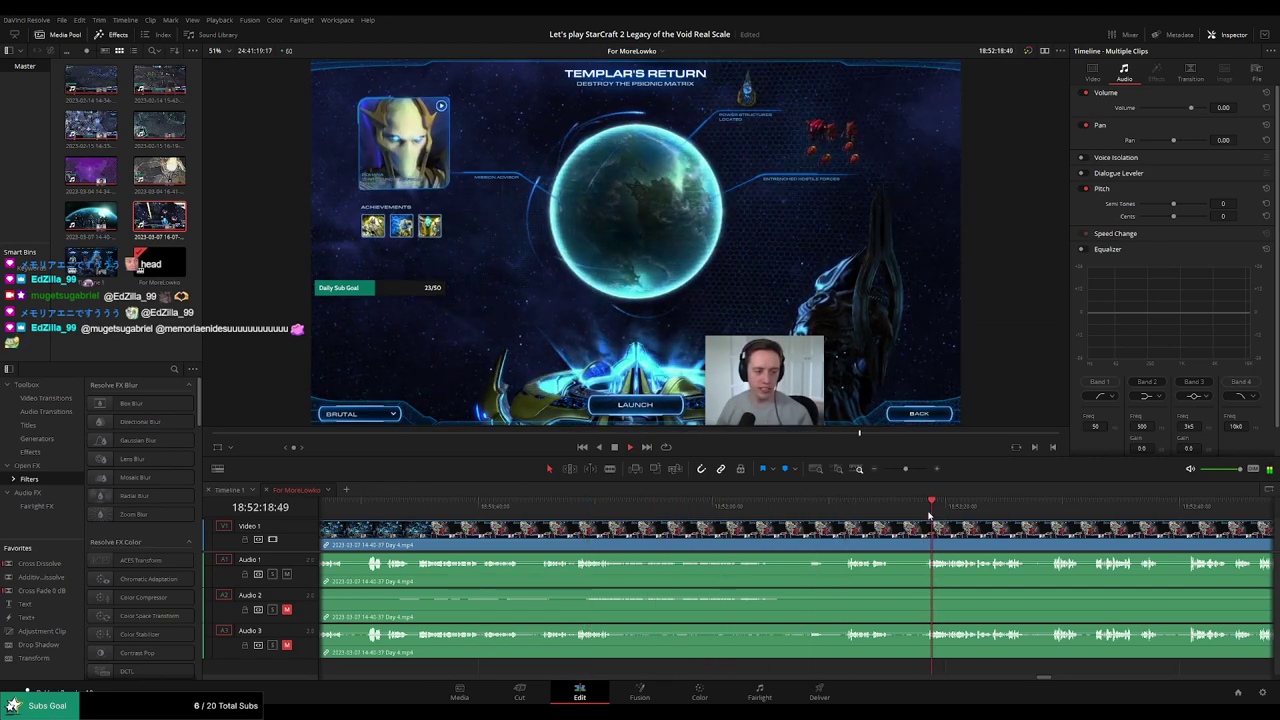
left_click(844, 506)
scroll(760, 505, "up", 3)
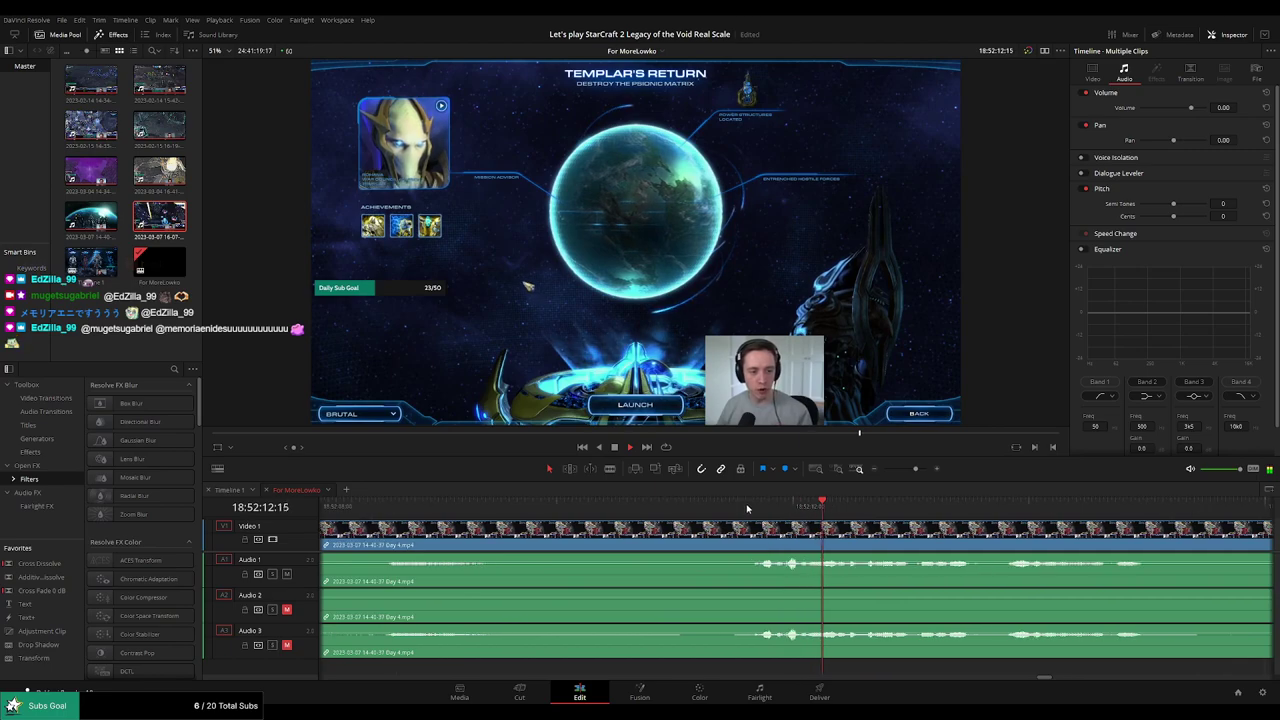
left_click(755, 501)
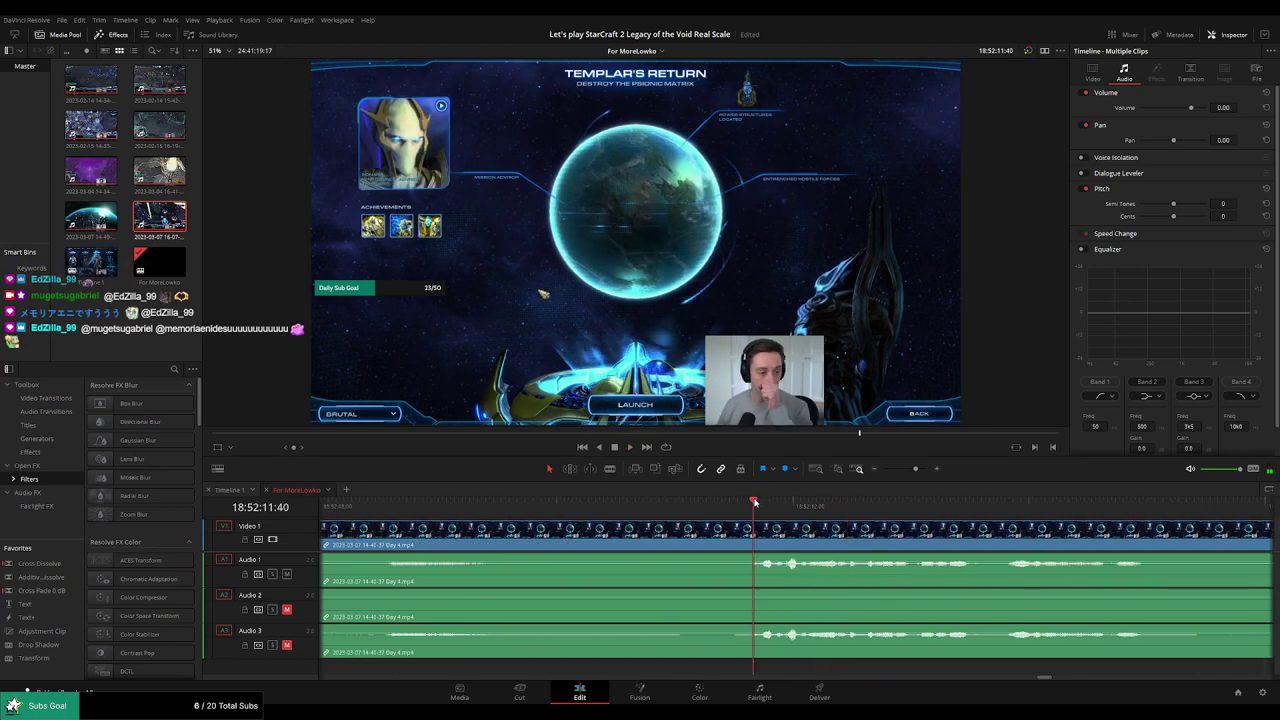
left_click_drag(755, 502, 672, 510)
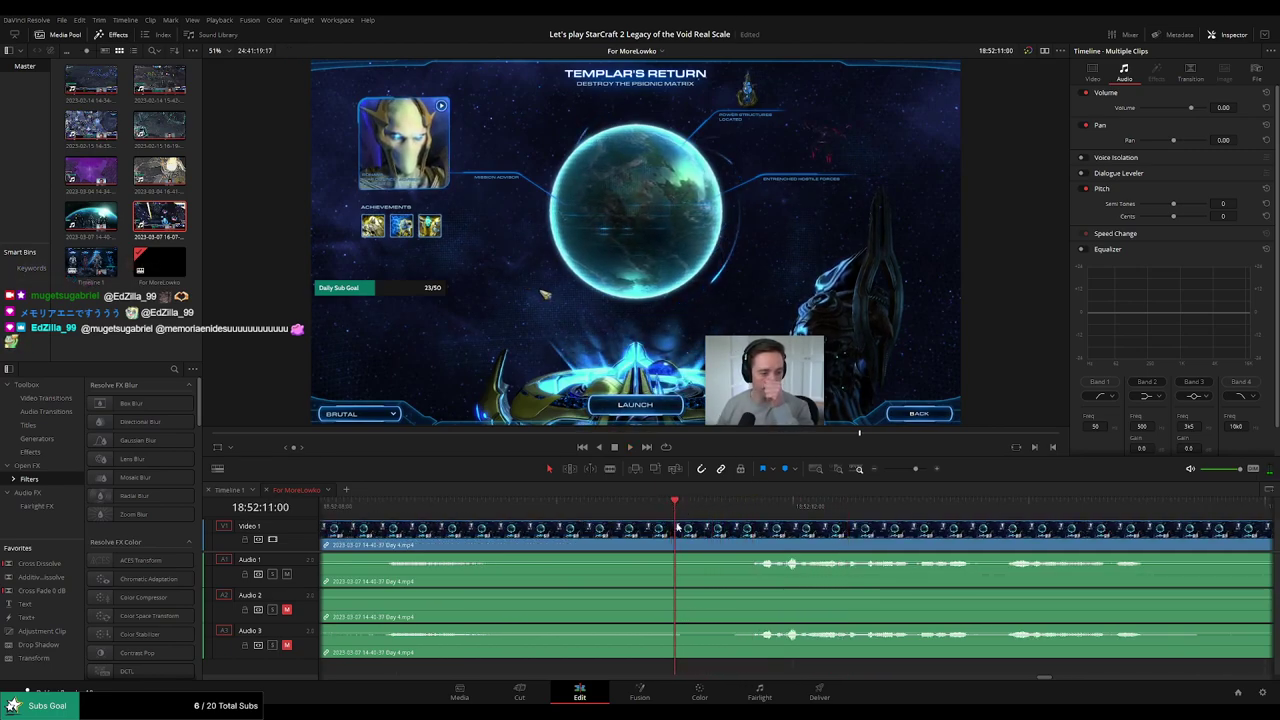
left_click(680, 538)
key("a")
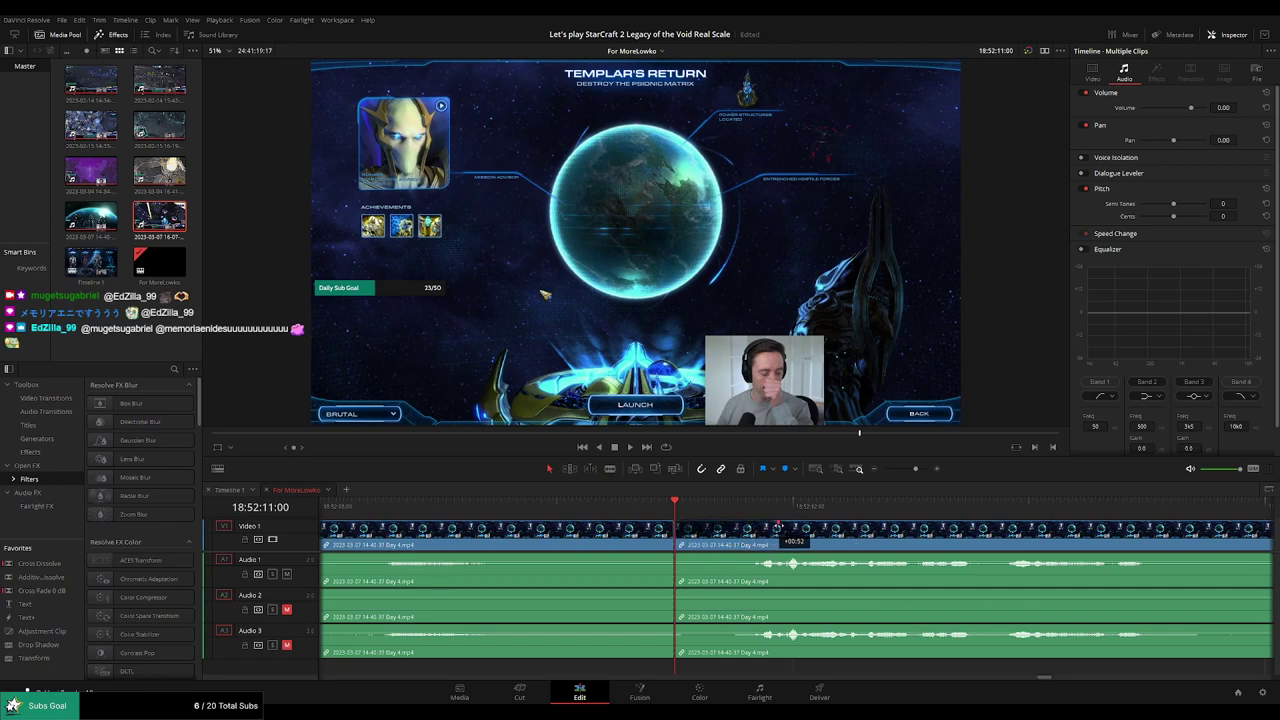
Add fade-outs before and fade-ins after the 18:52:11:00 cut on Audio 1–3, then play it back.
left_click_drag(795, 525, 692, 537)
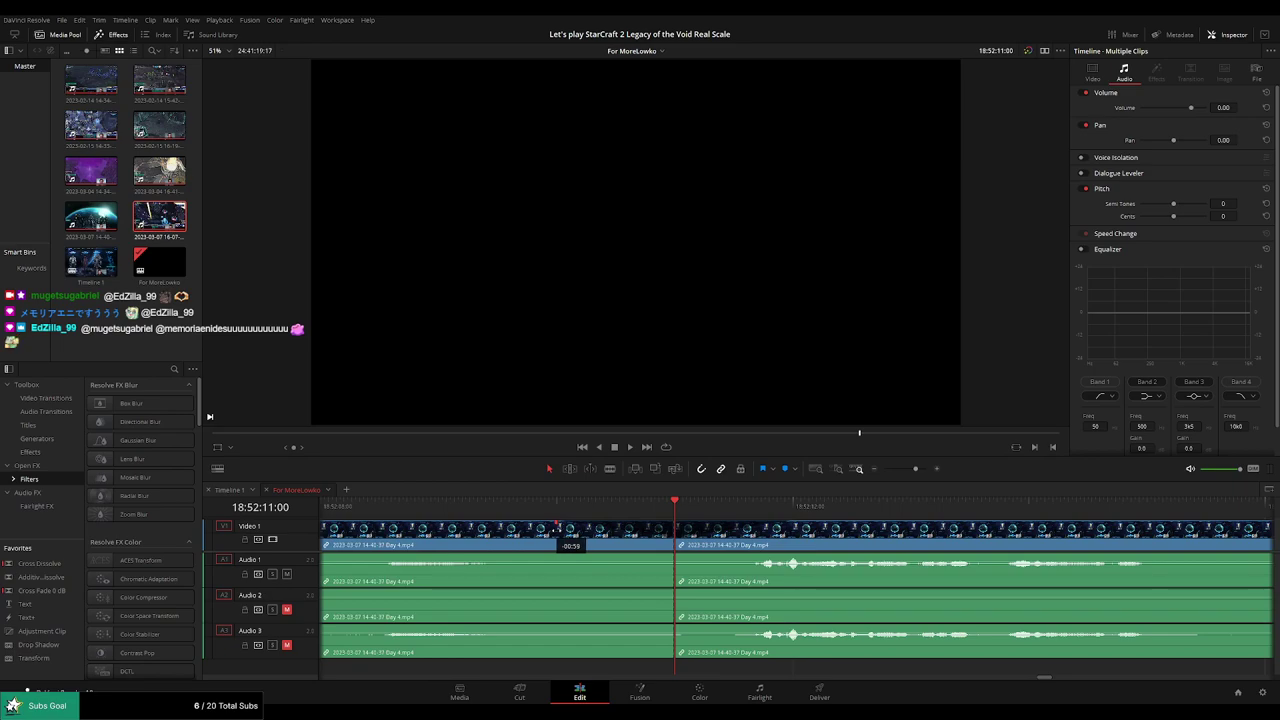
left_click_drag(642, 556, 550, 556)
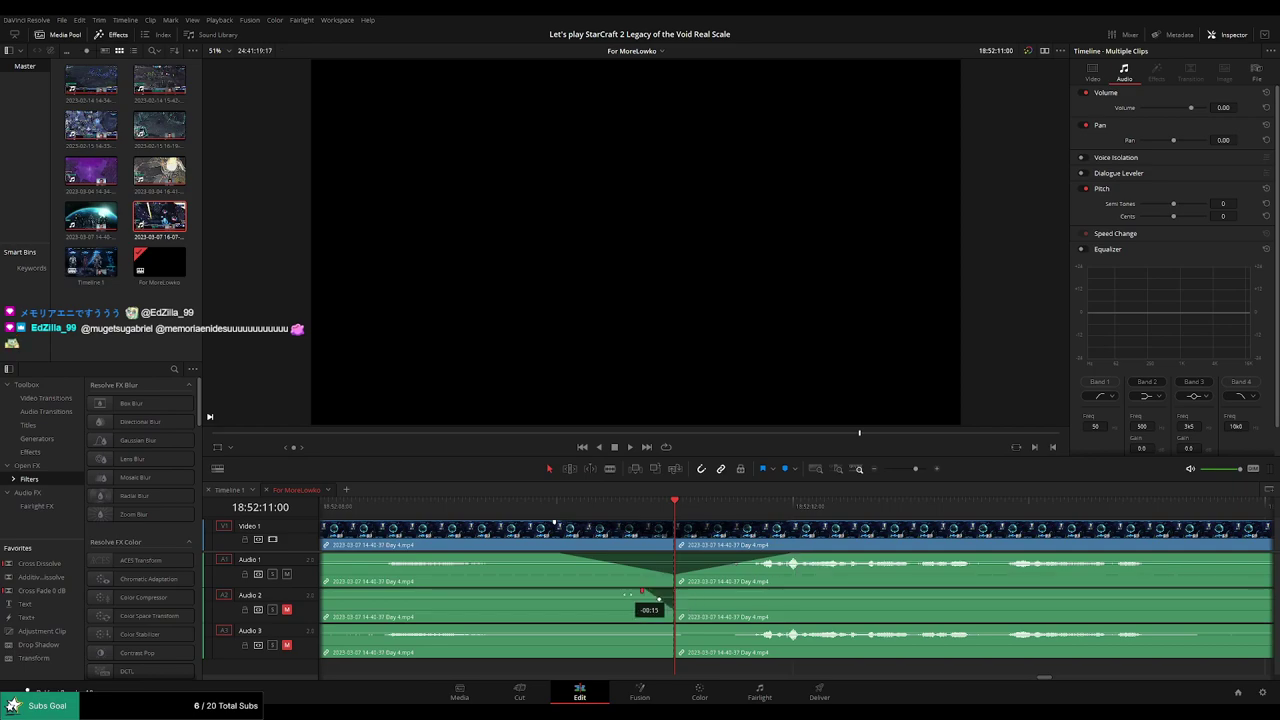
left_click_drag(642, 590, 545, 591)
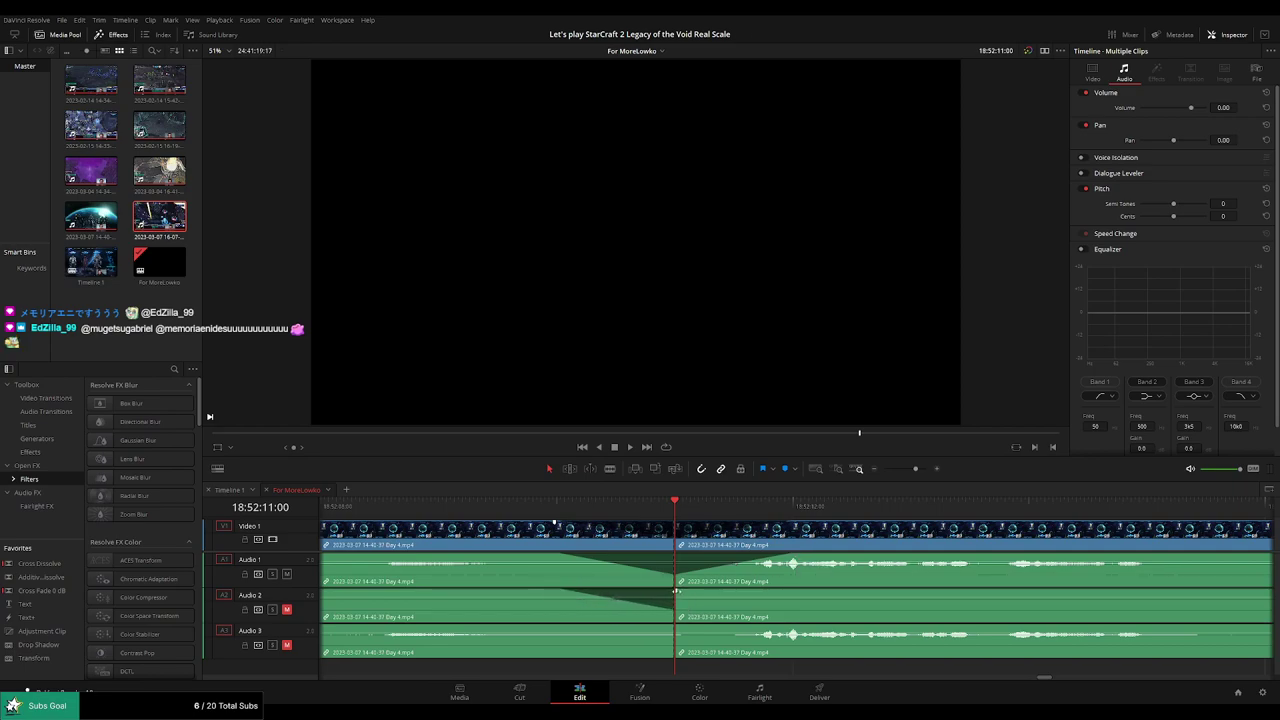
left_click_drag(676, 591, 792, 592)
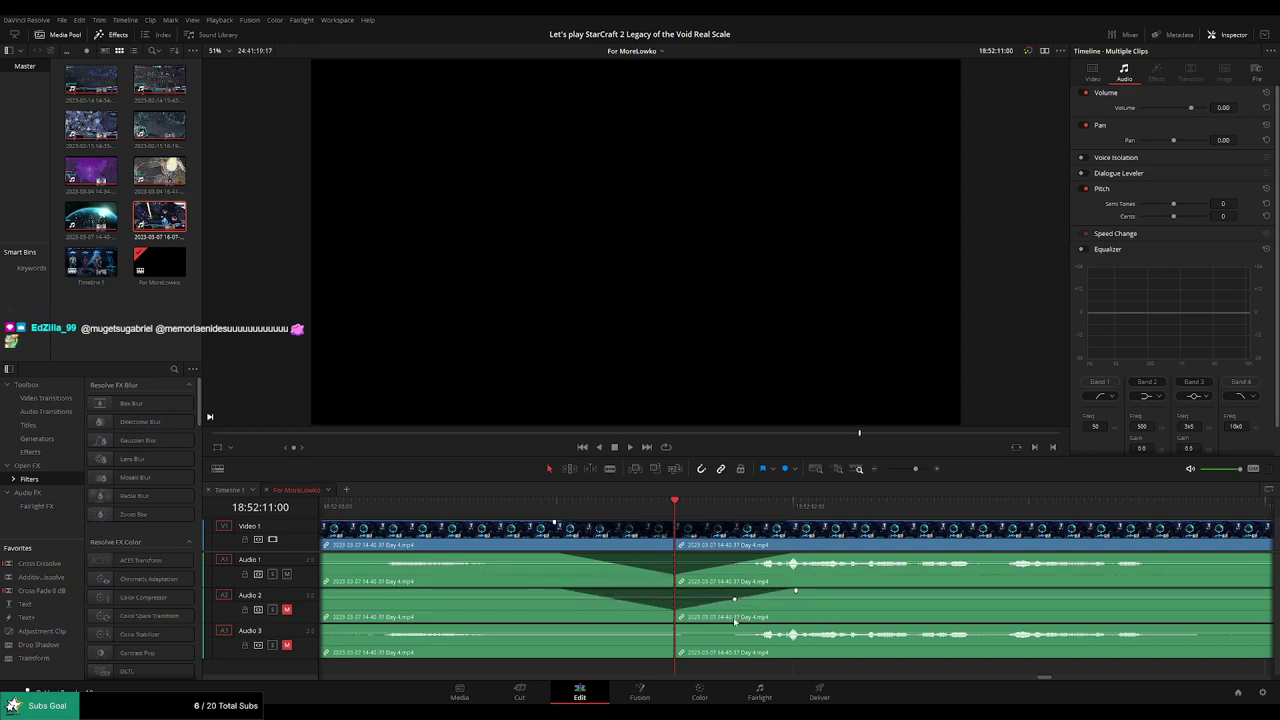
left_click_drag(676, 628, 555, 626)
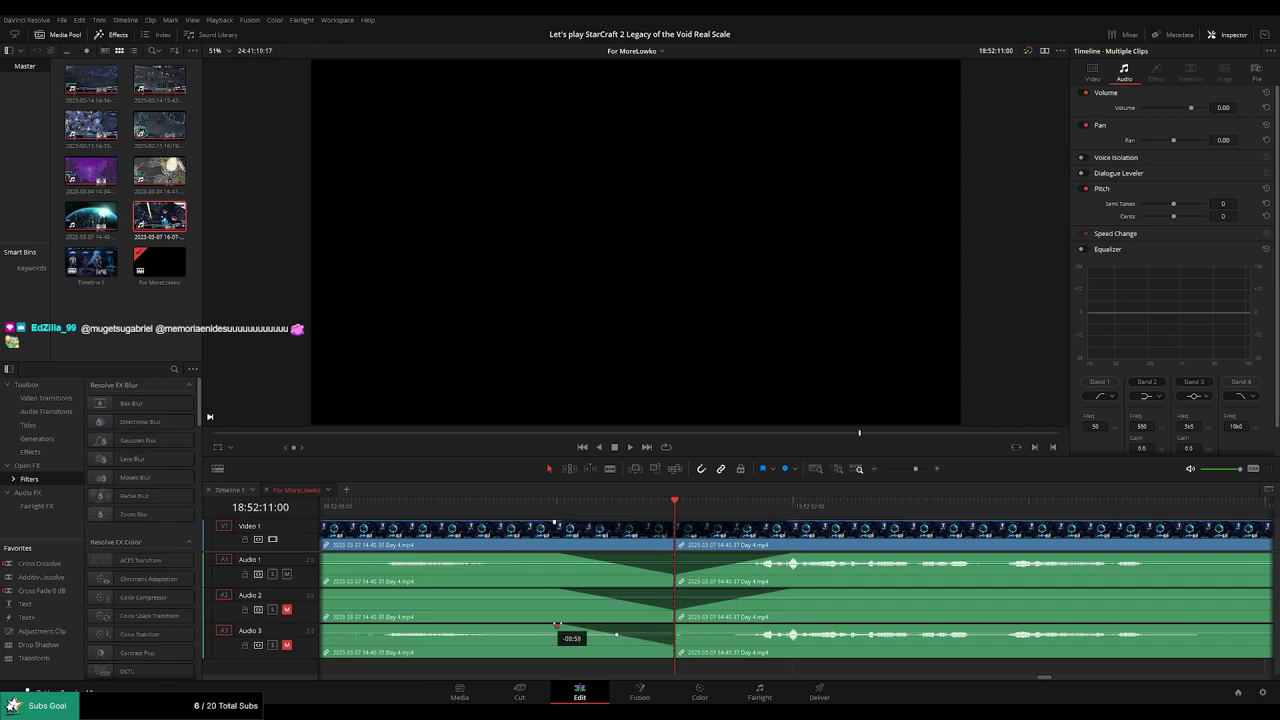
left_click_drag(676, 627, 790, 628)
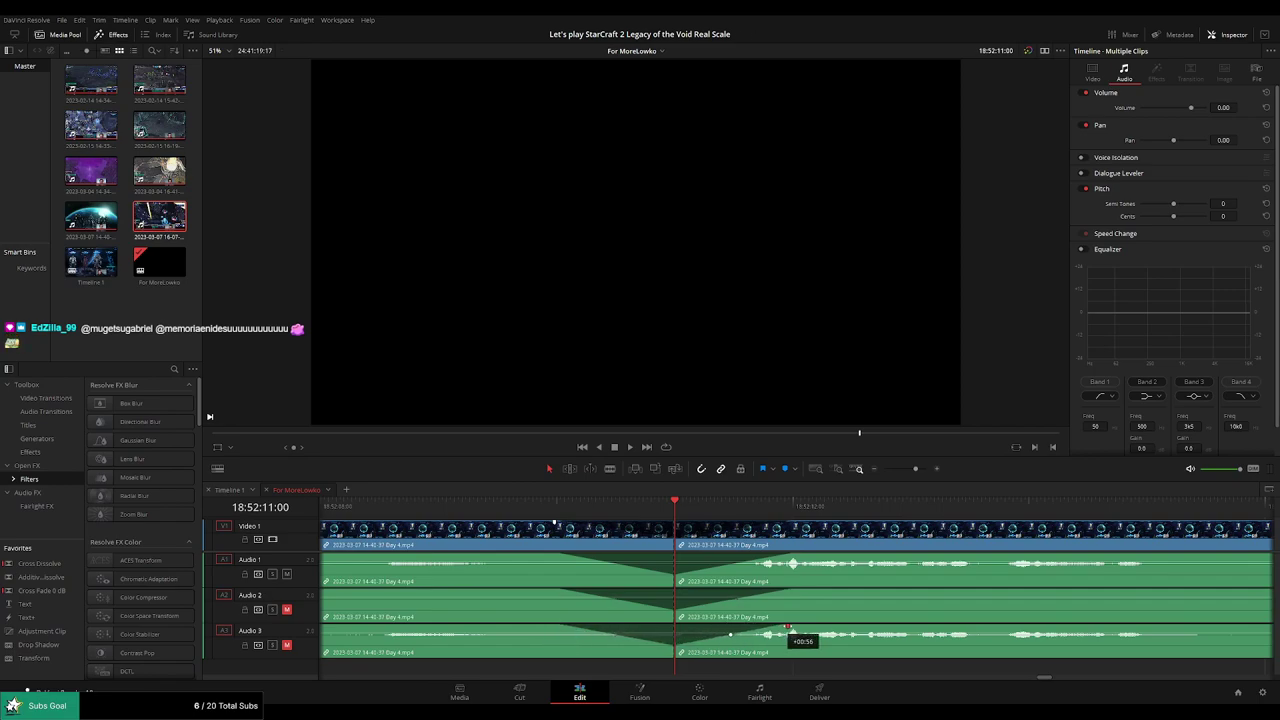
key("space")
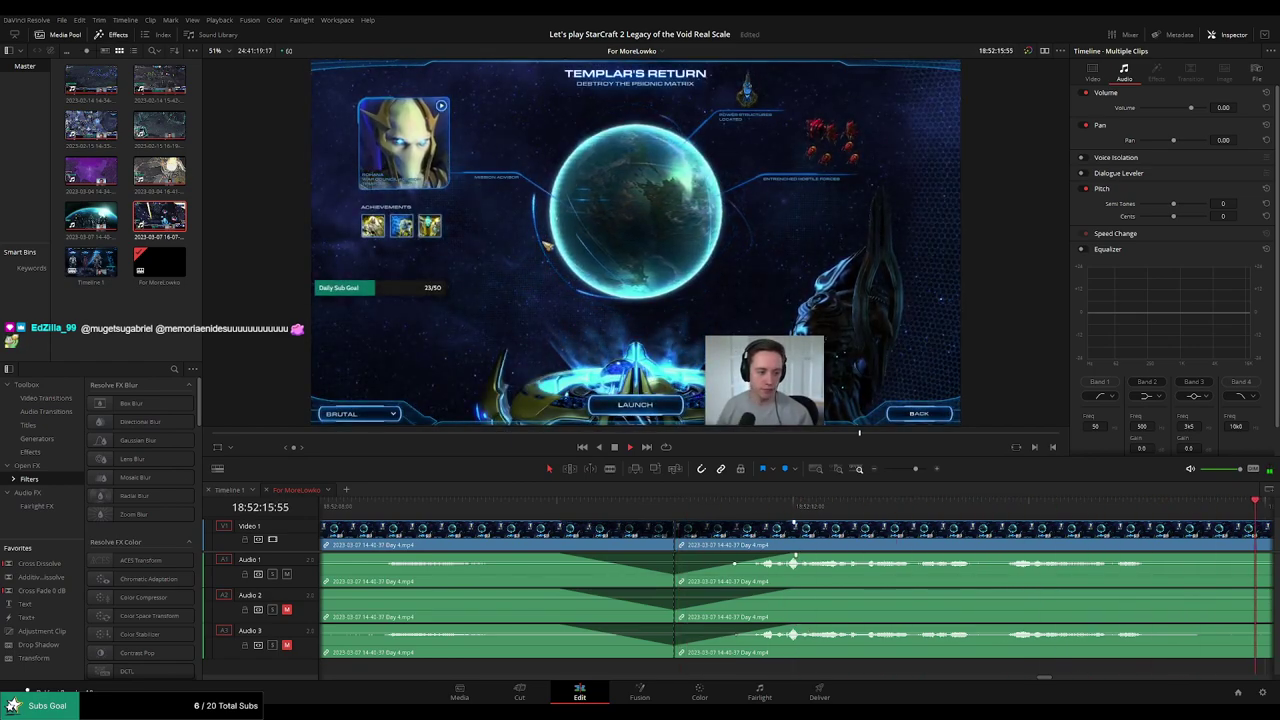
left_click_drag(915, 468, 884, 469)
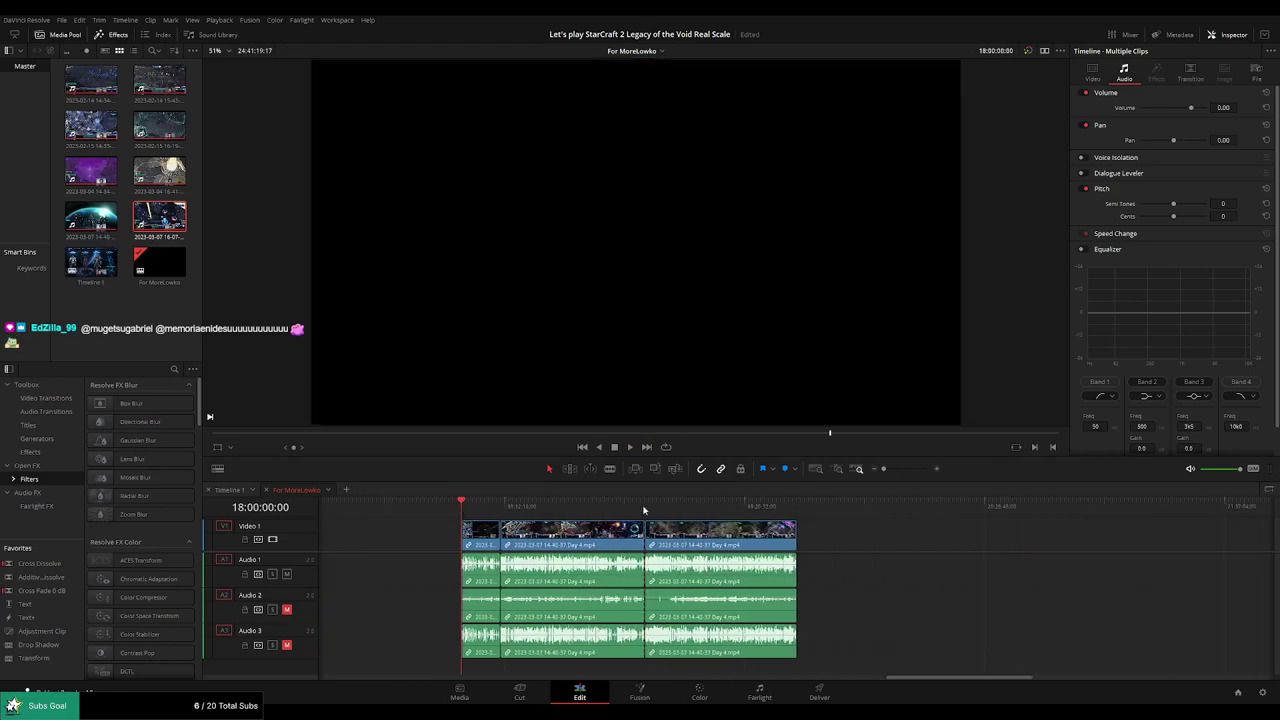
scroll(545, 540, "right", 3)
Move the second Day 4 clip to the right, leaving a gap after it.
scroll(551, 536, "right", 2)
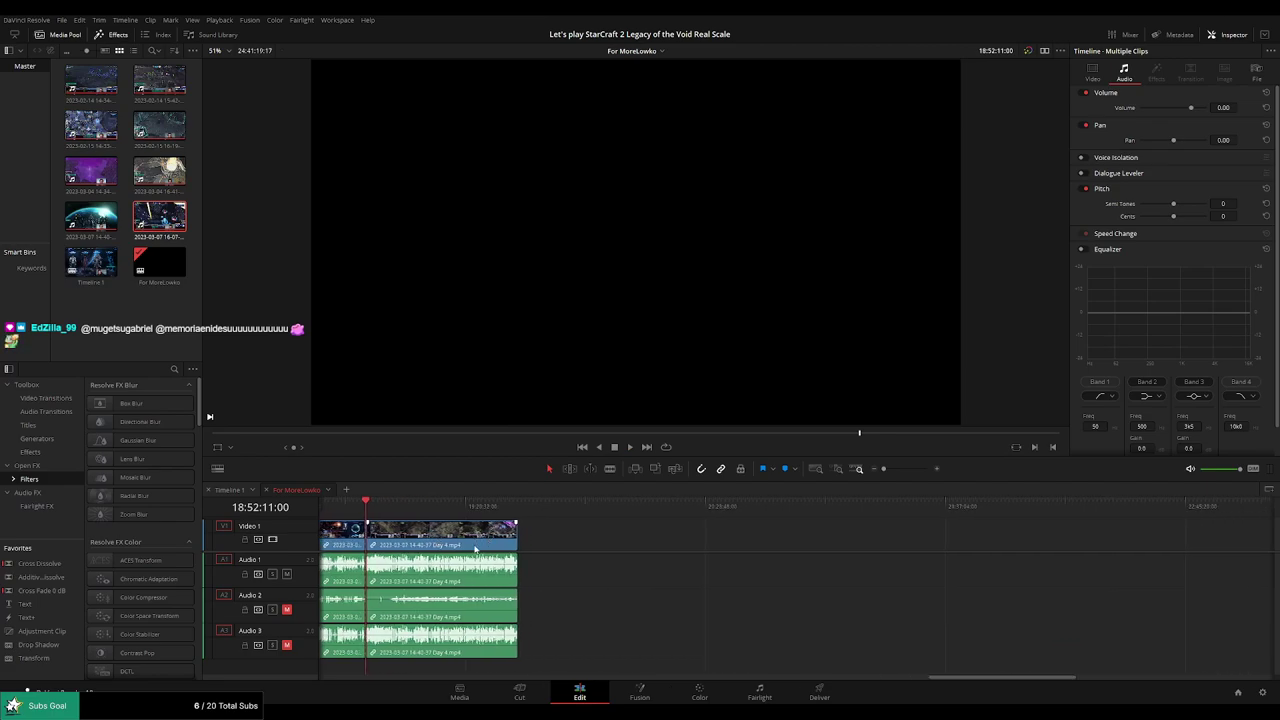
left_click_drag(480, 536, 781, 536)
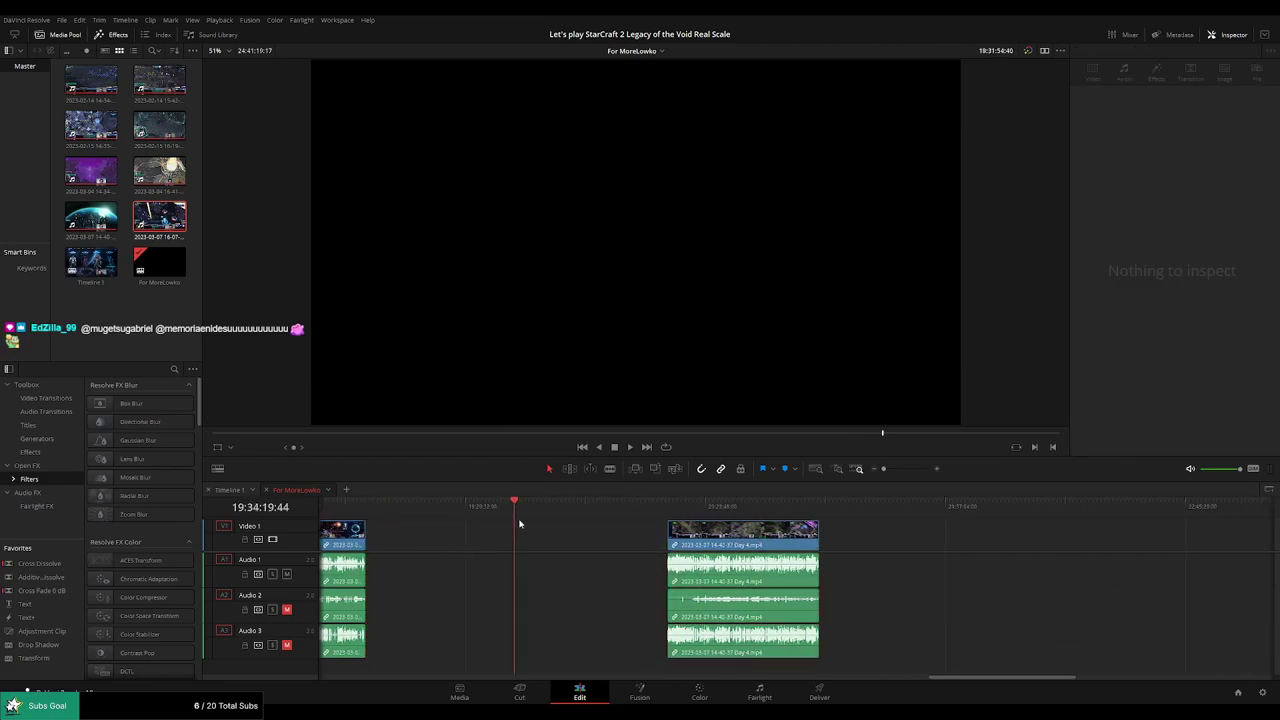
scroll(586, 543, "up", 3)
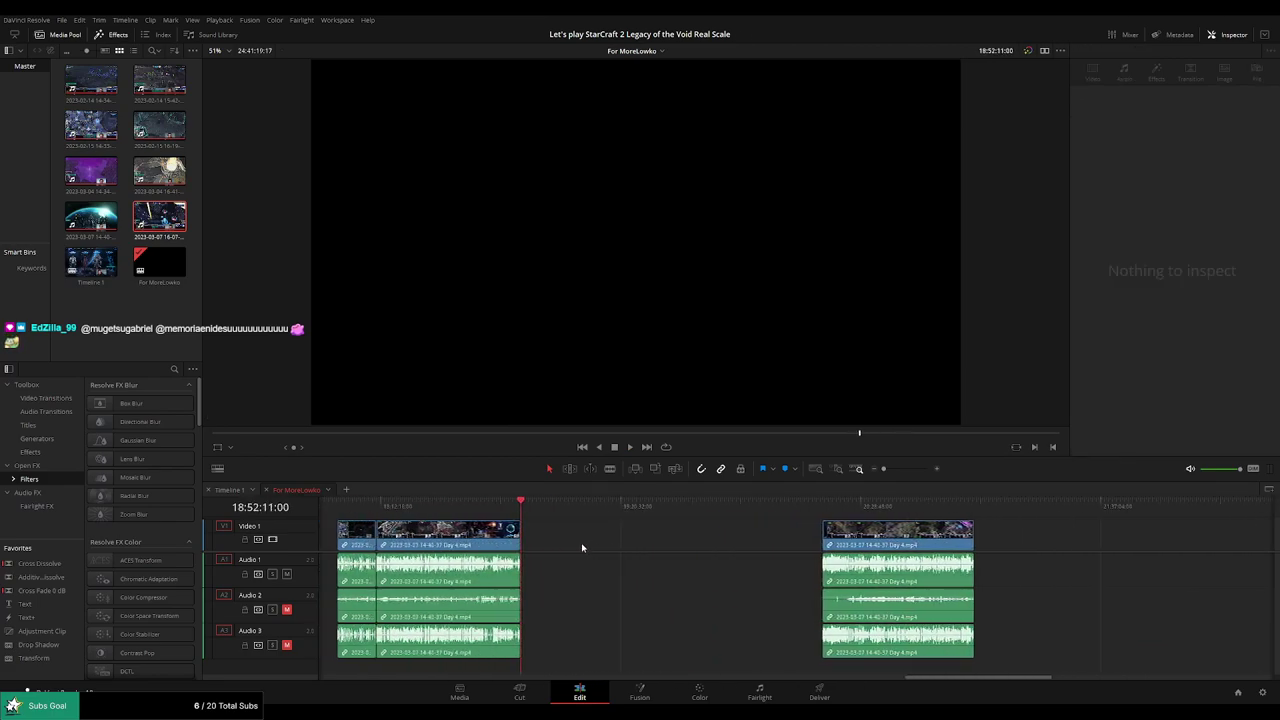
left_click(521, 511)
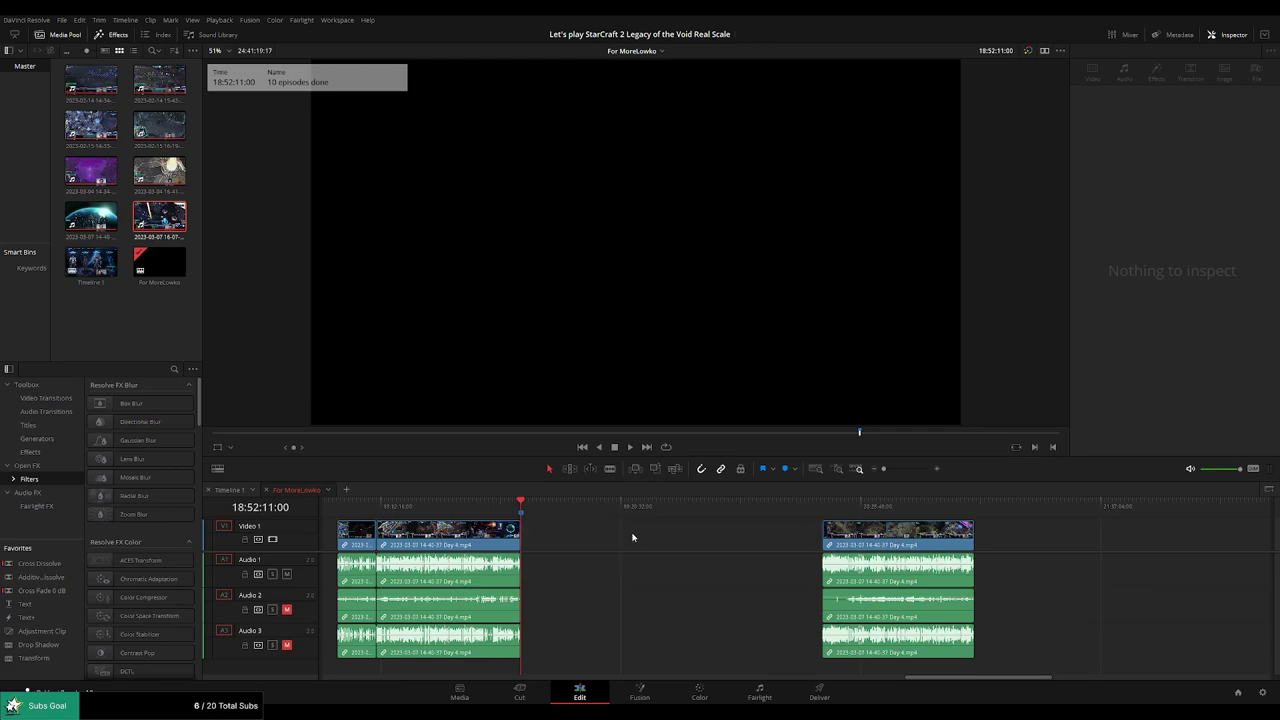
left_click_drag(541, 503, 624, 518)
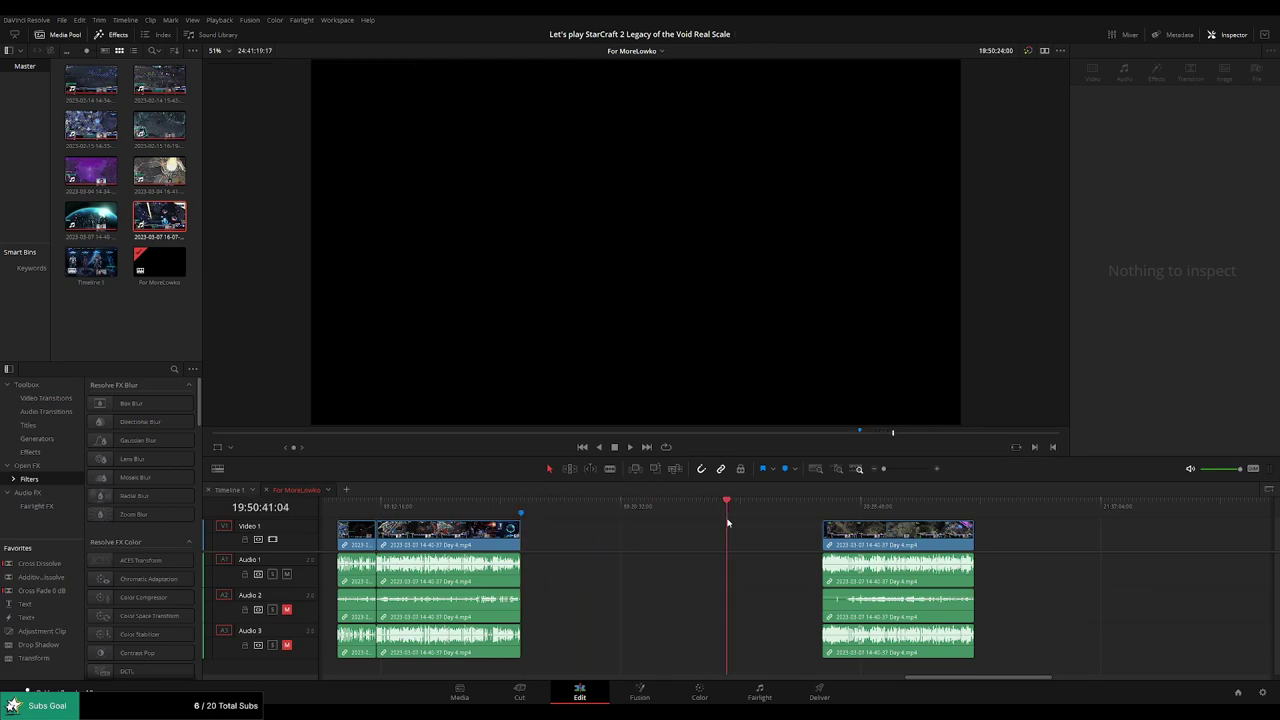
scroll(768, 519, "up", 3)
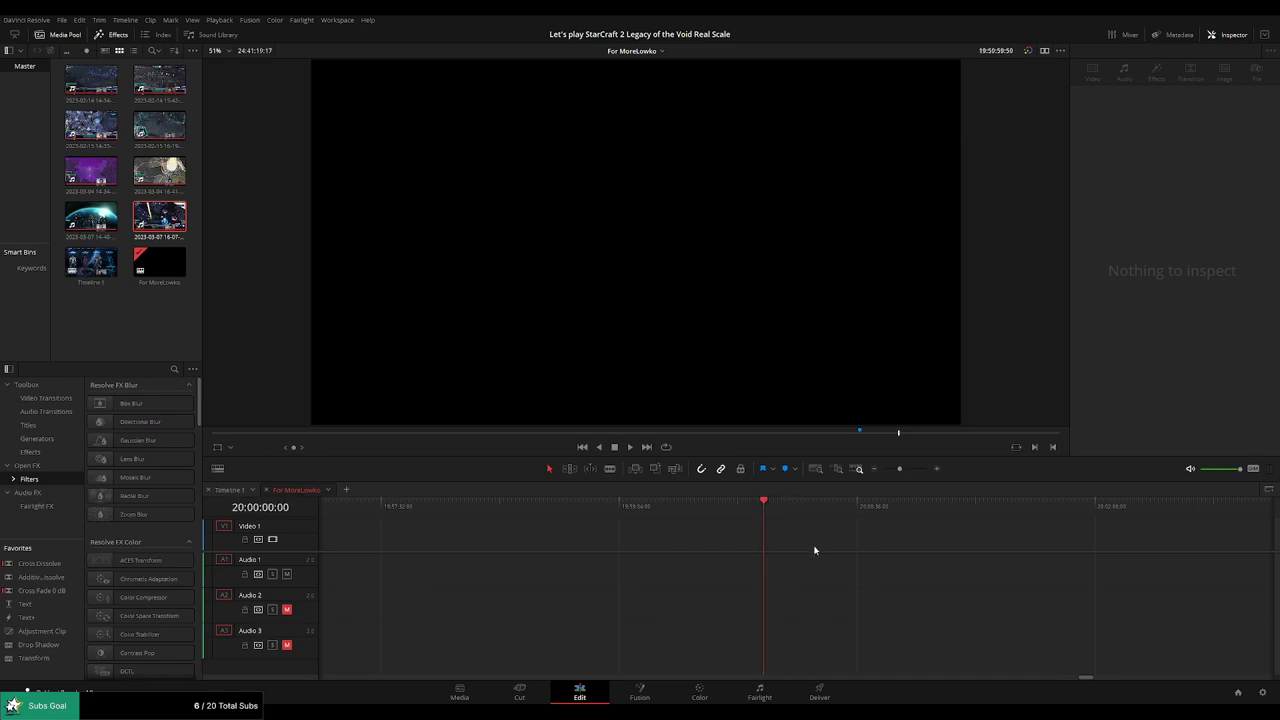
scroll(710, 544, "down", 3)
left_click(710, 544)
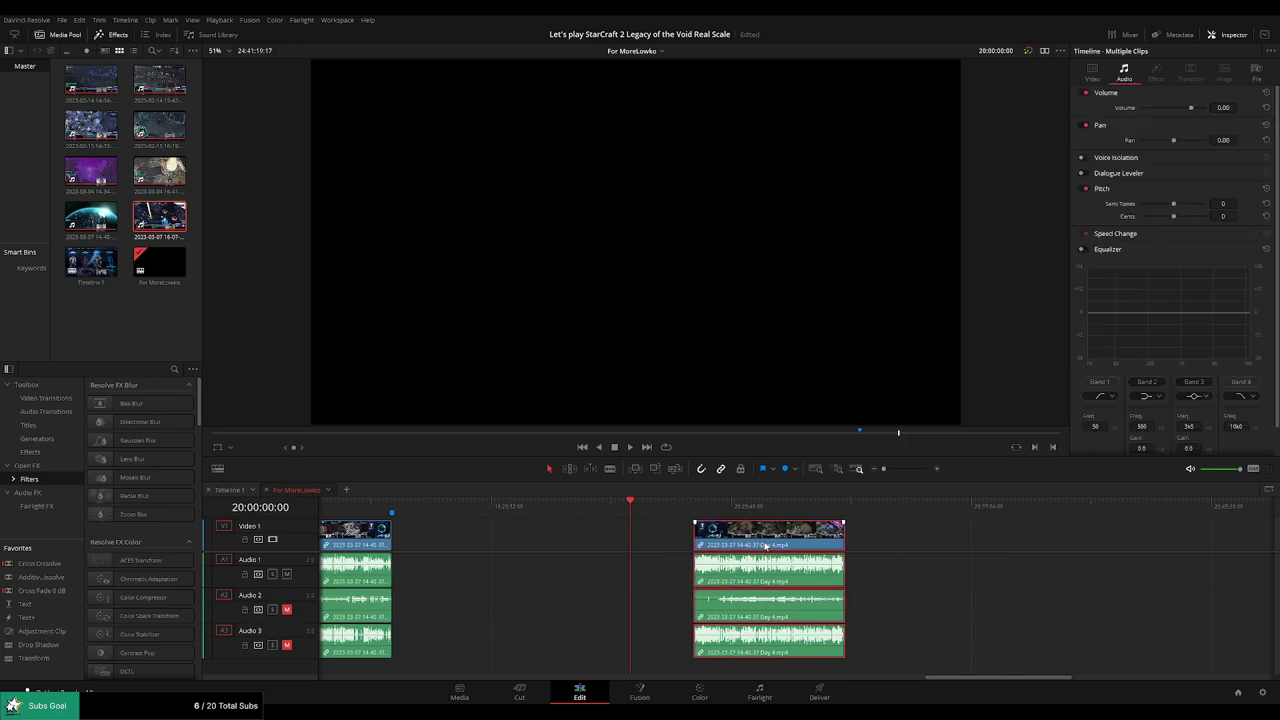
left_click(883, 551)
Insert the Day 4 part 2 clip at the Day 4 clip's end with F9.
left_click_drag(771, 506, 782, 511)
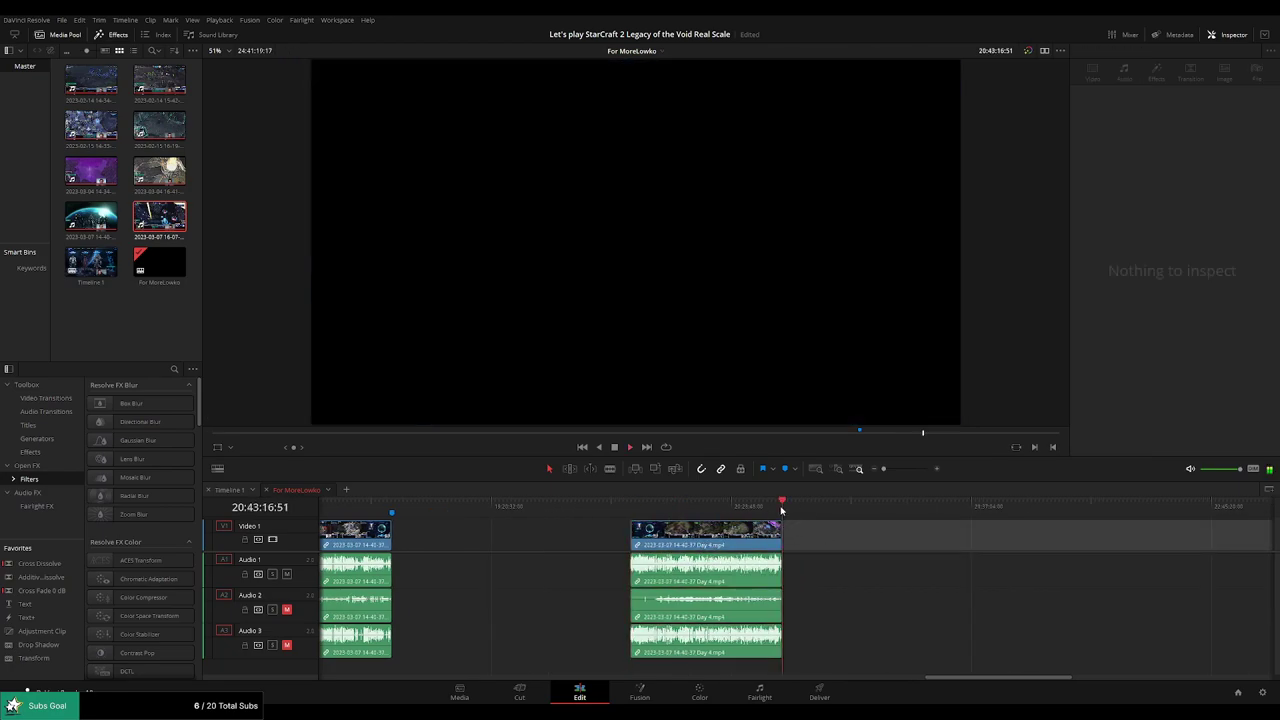
left_click_drag(639, 507, 775, 515)
key("F9")
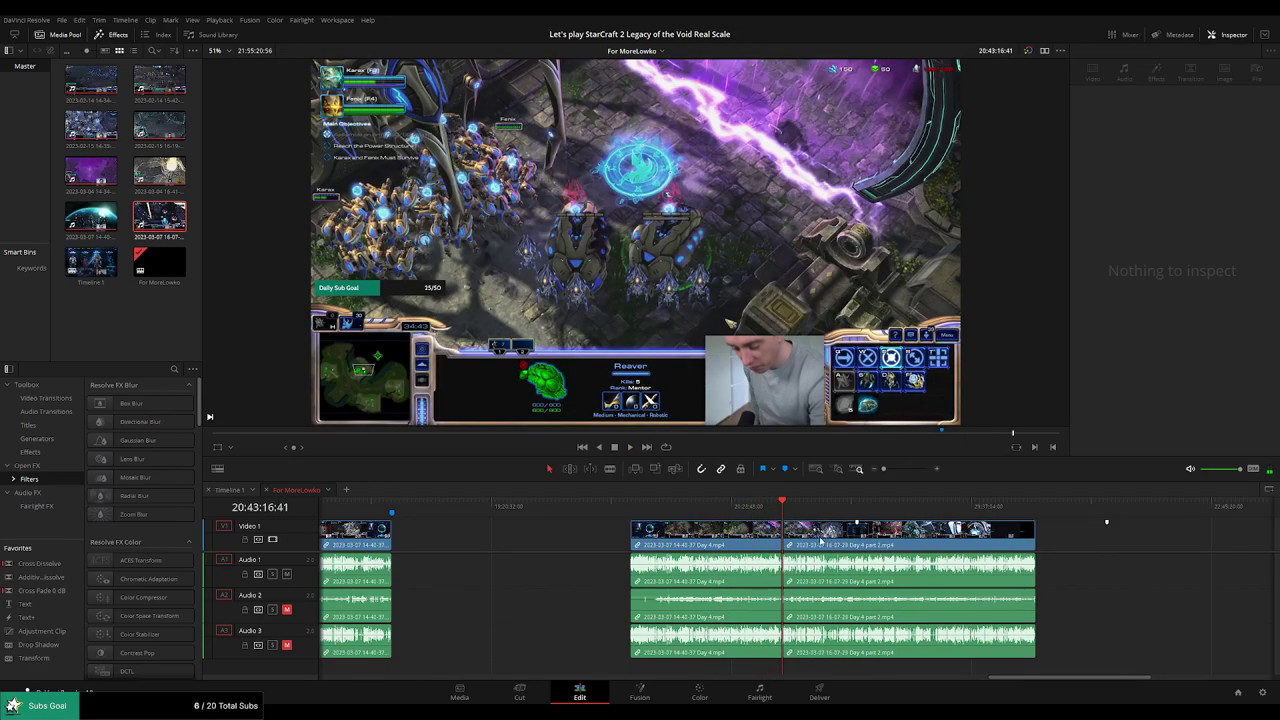
Play back across the Day 4 / Day 4 part 2 join and scrub through the footage.
key("ctrl+equal")
left_click(797, 545)
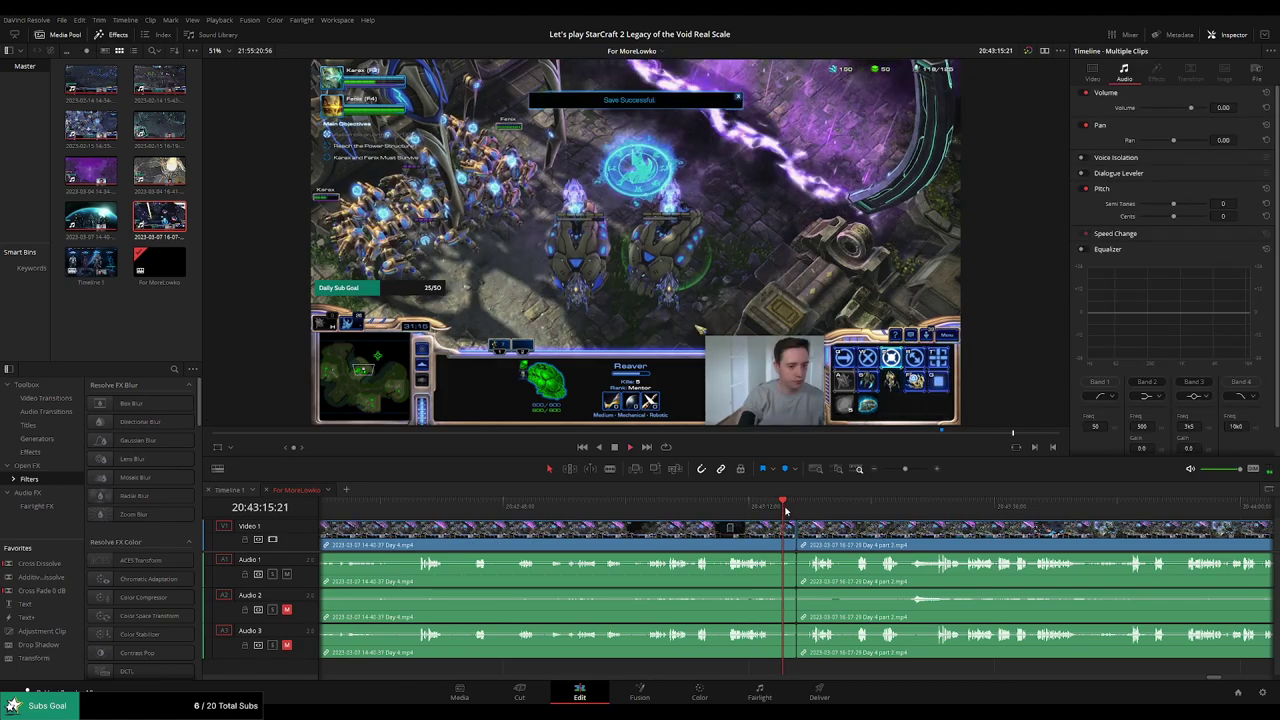
key("space")
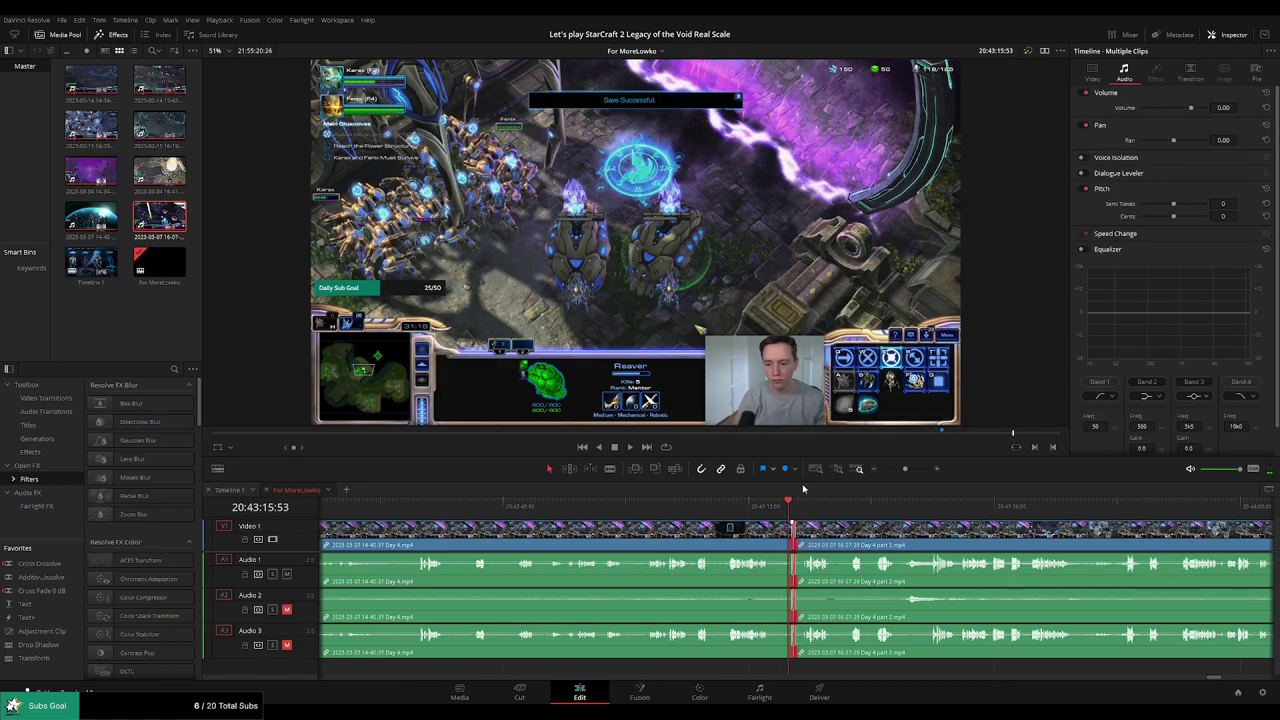
left_click_drag(690, 507, 760, 507)
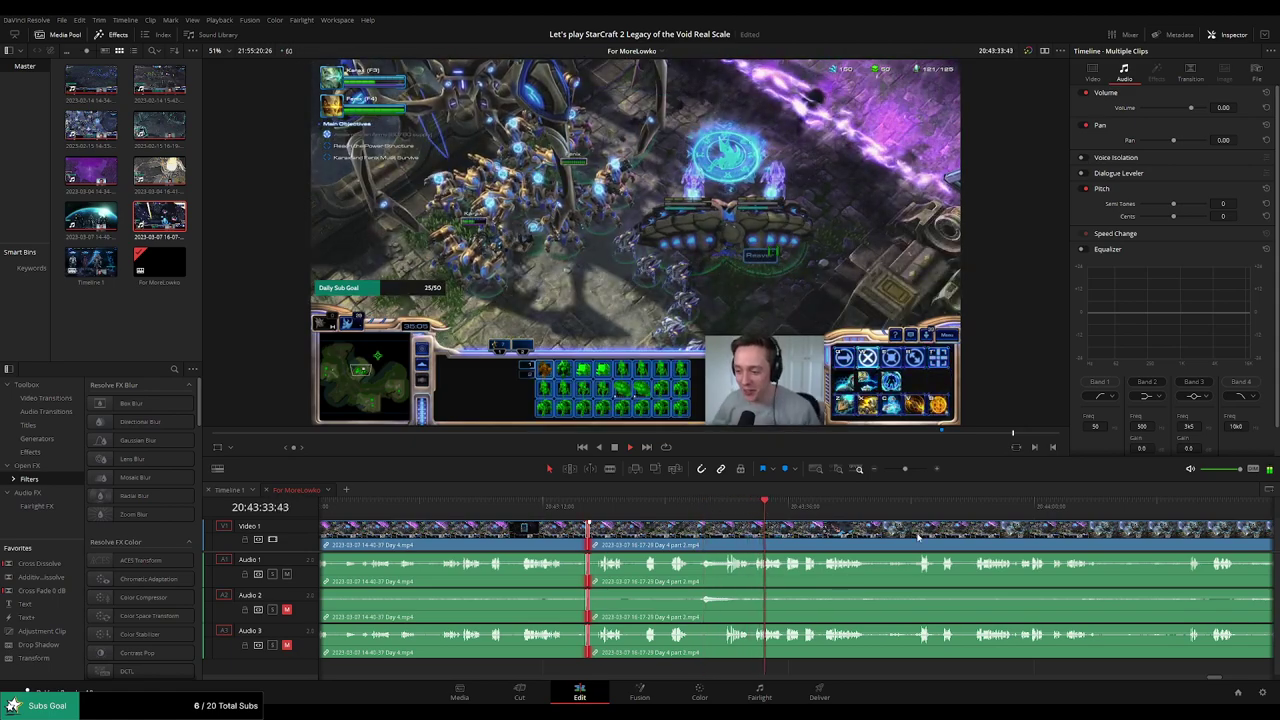
scroll(1000, 540, "down", 5)
scroll(946, 528, "right", 3)
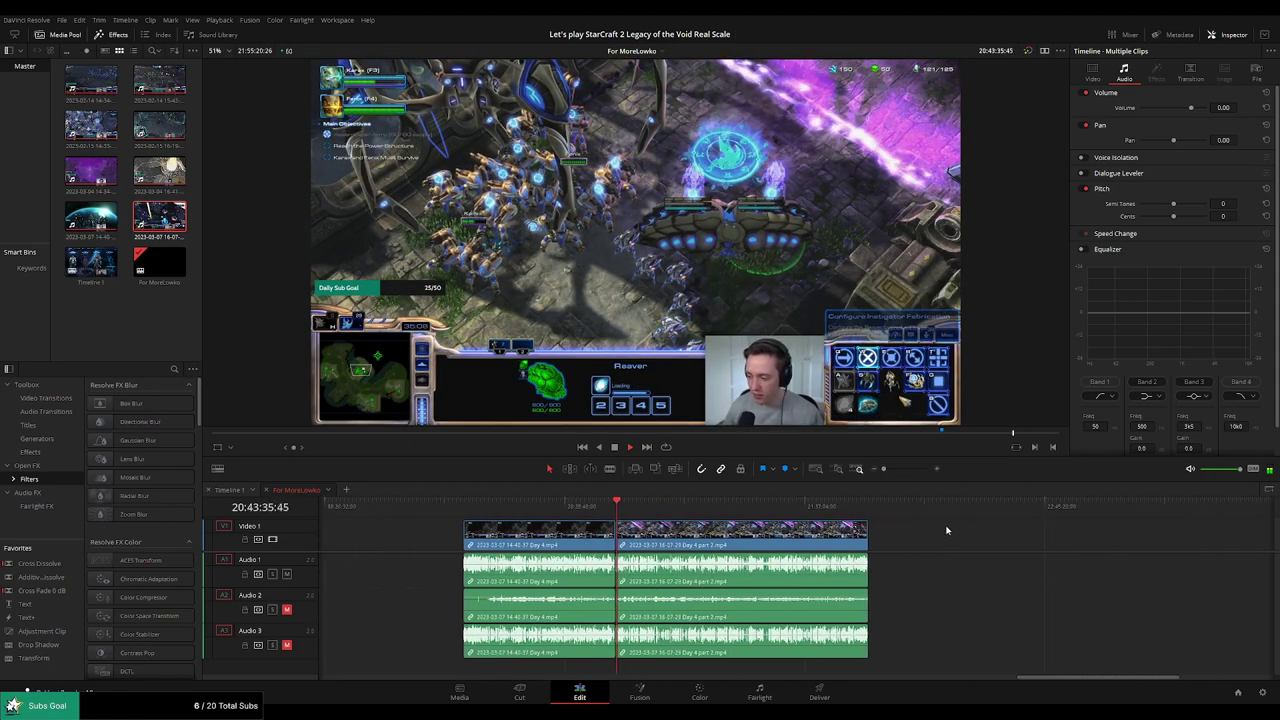
key("Home")
left_click_drag(594, 507, 638, 507)
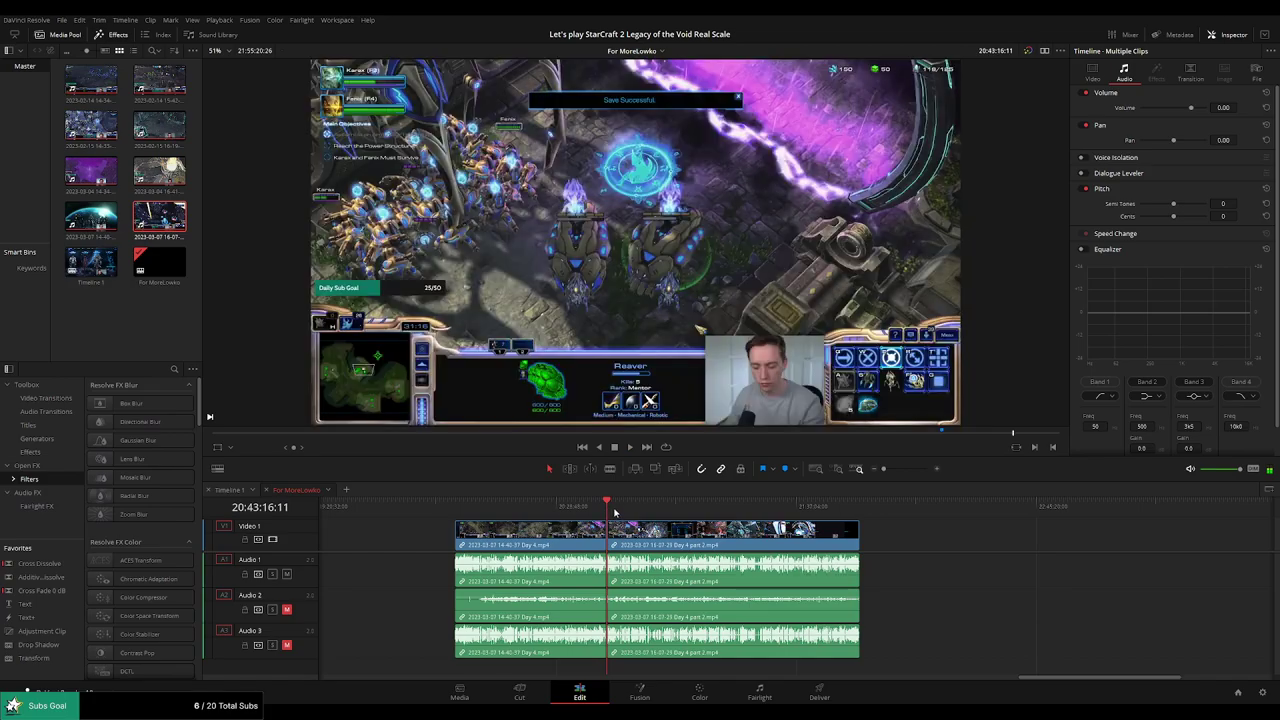
scroll(693, 530, "up", 3)
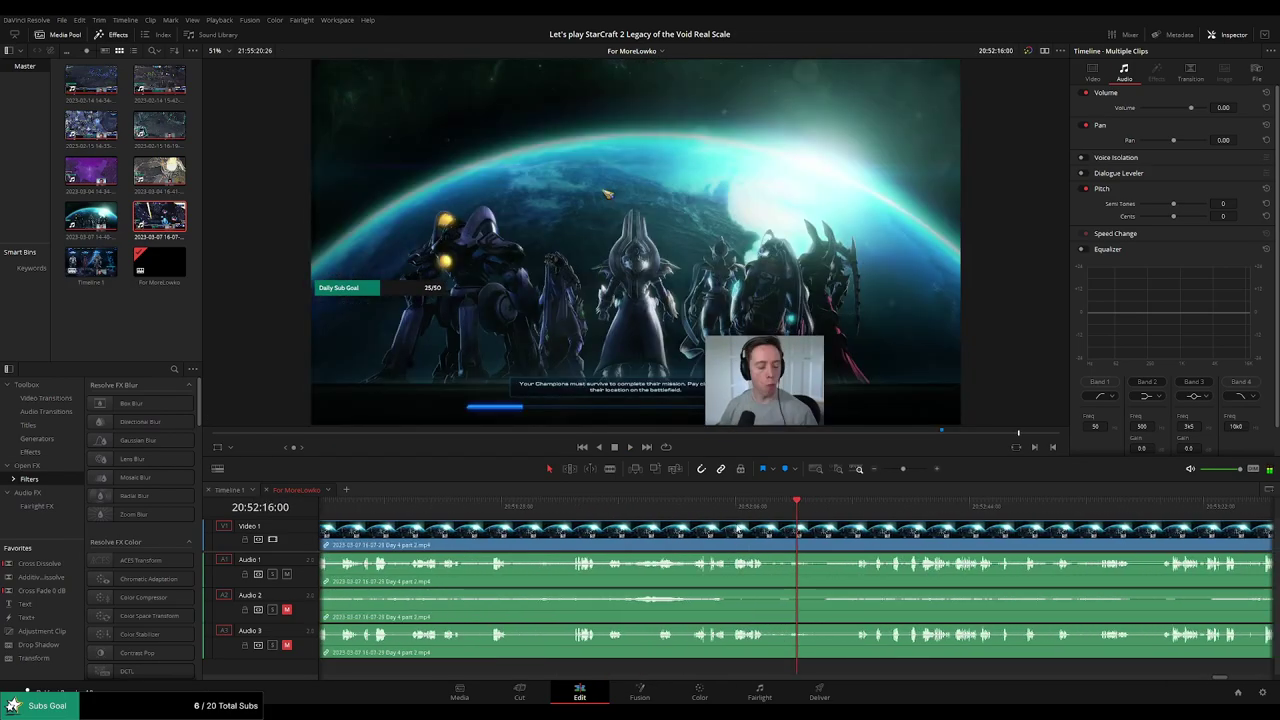
left_click(741, 507)
Find 20:52:01:30 where gameplay resumes and split all tracks there with Ctrl+B.
key("j")
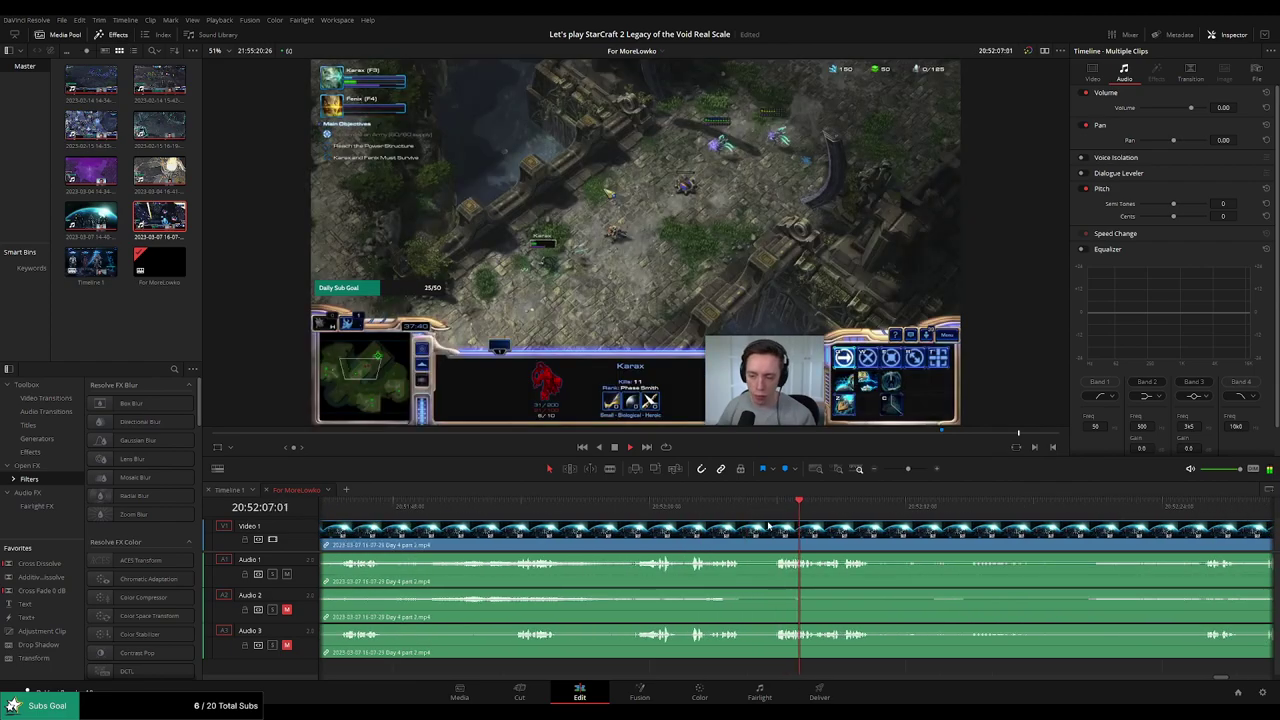
left_click(693, 507)
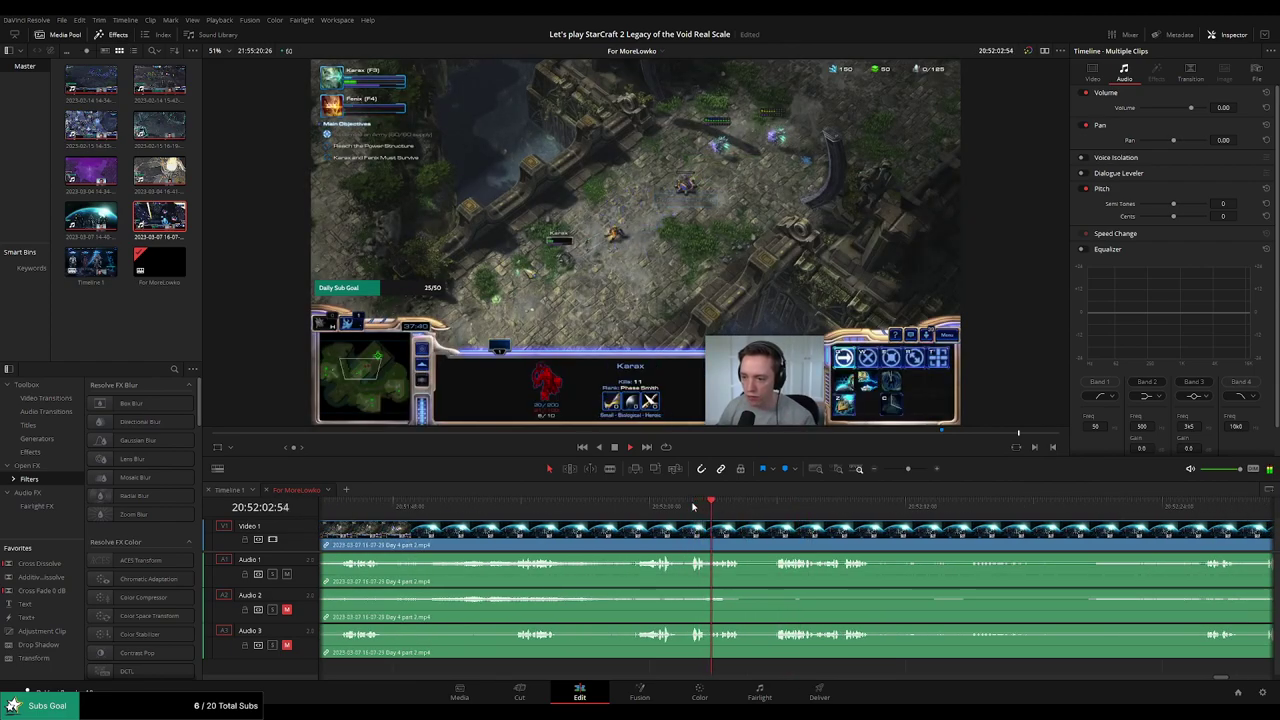
left_click(632, 506)
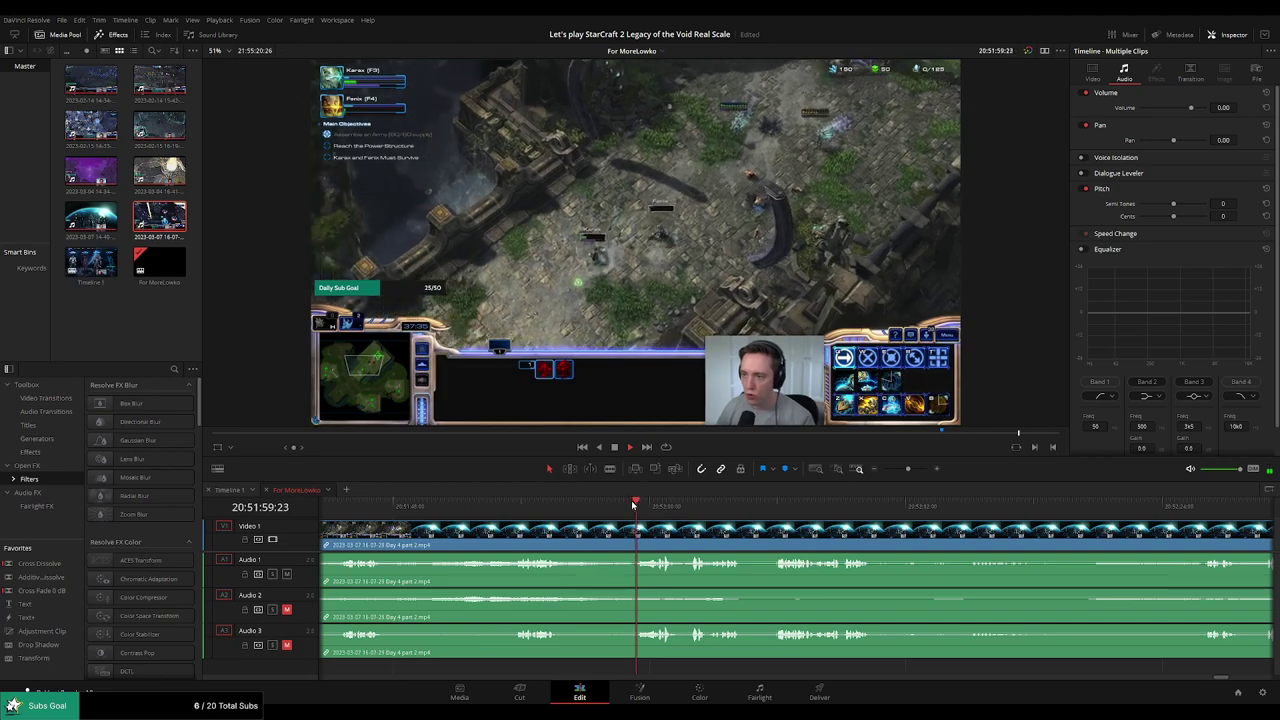
scroll(670, 512, "up", 3)
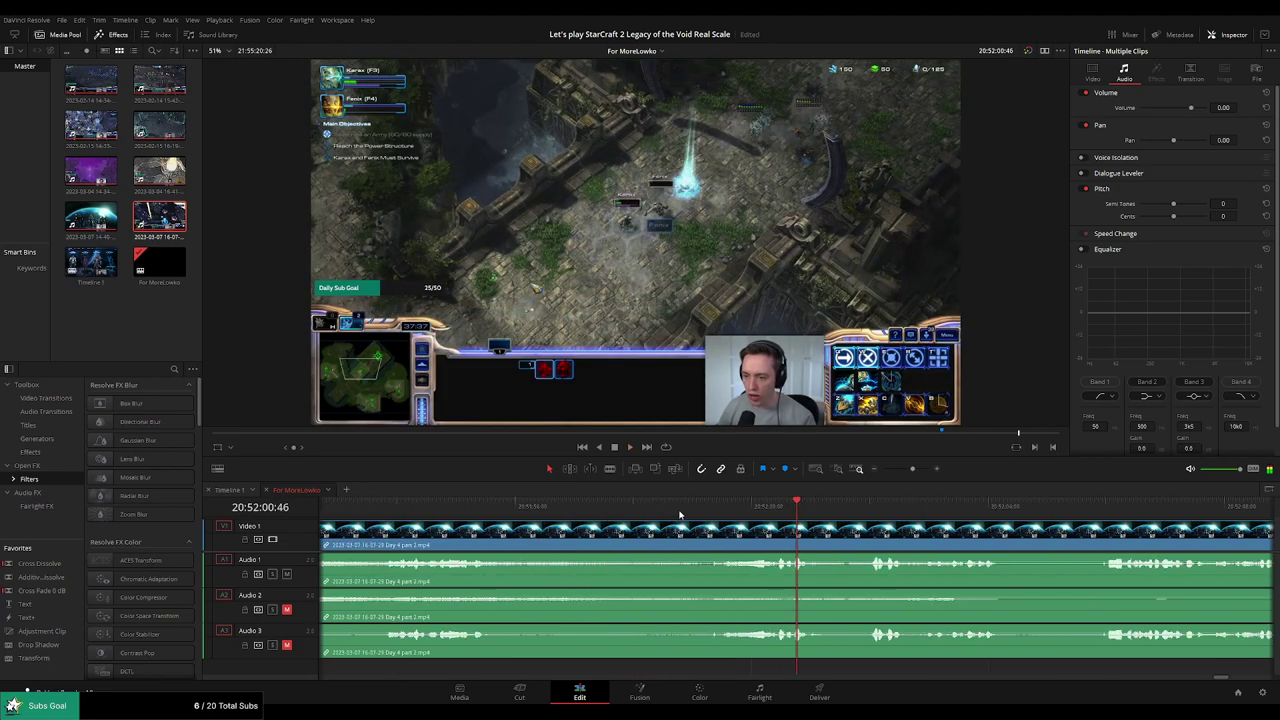
left_click(723, 503)
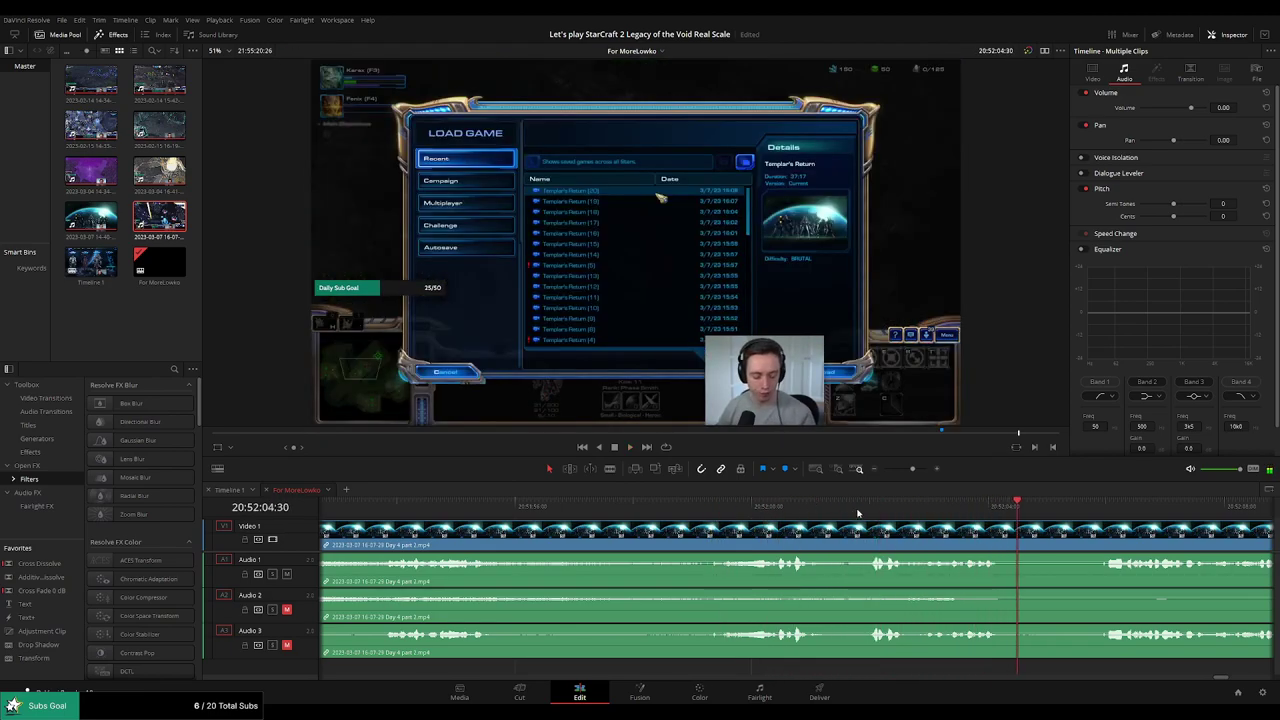
scroll(783, 533, "up", 2)
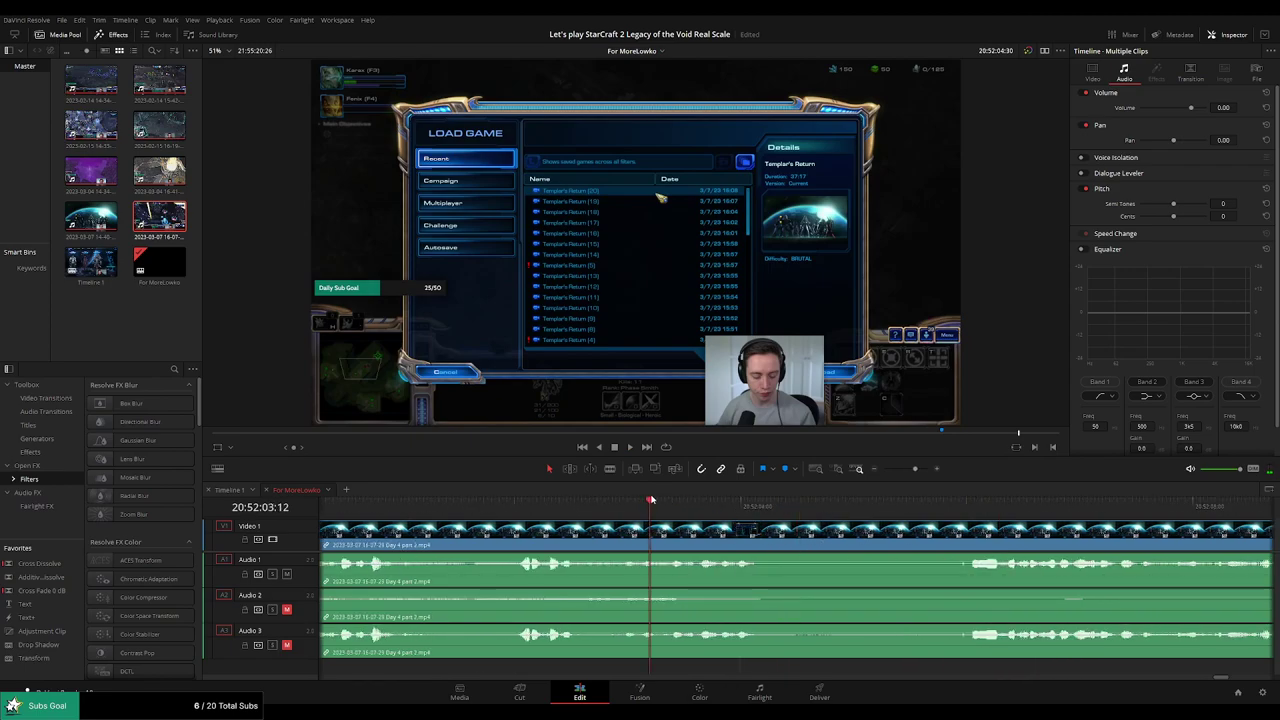
scroll(548, 507, "down", 1)
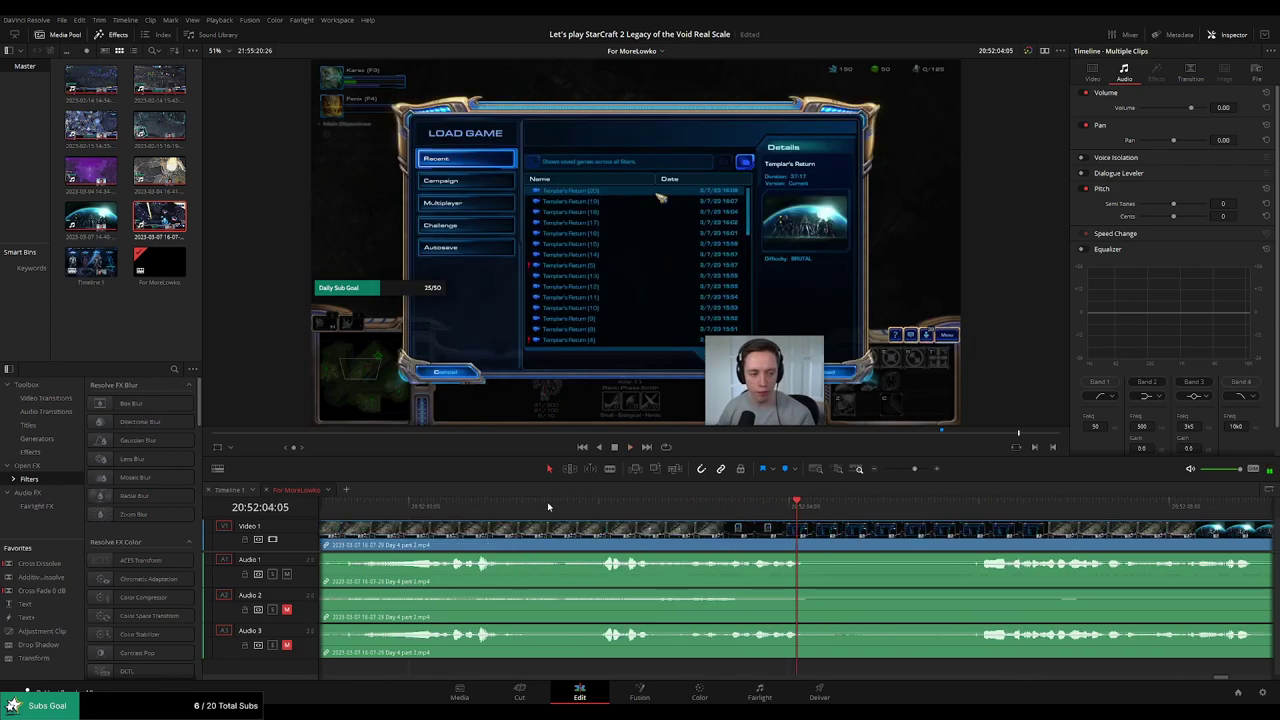
mouse_move(548, 507)
left_mouse_down()
mouse_move(548, 523)
mouse_move(551, 513)
left_mouse_up()
key("ctrl+b")
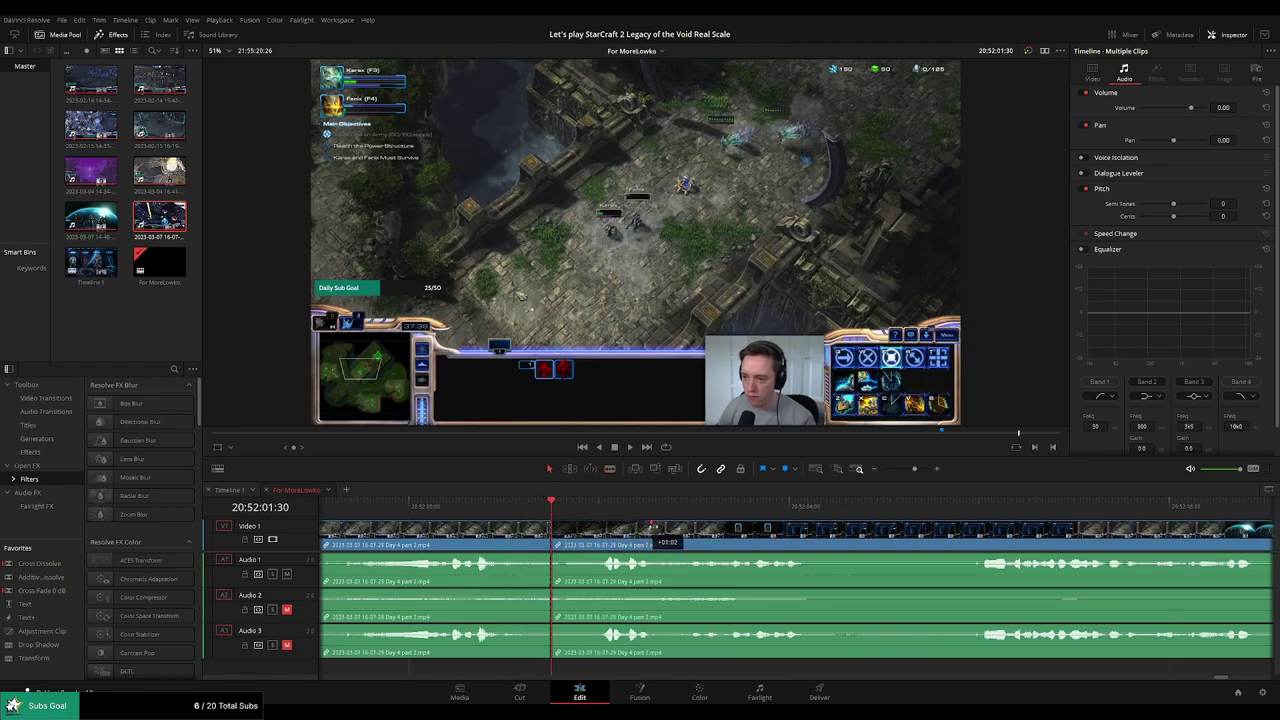
Fade out the left clips on Audio 1–3 and fade in the right Audio 1–2 clips, then preview.
mouse_move(648, 527)
left_mouse_down()
mouse_move(546, 525)
mouse_move(479, 559)
left_mouse_up()
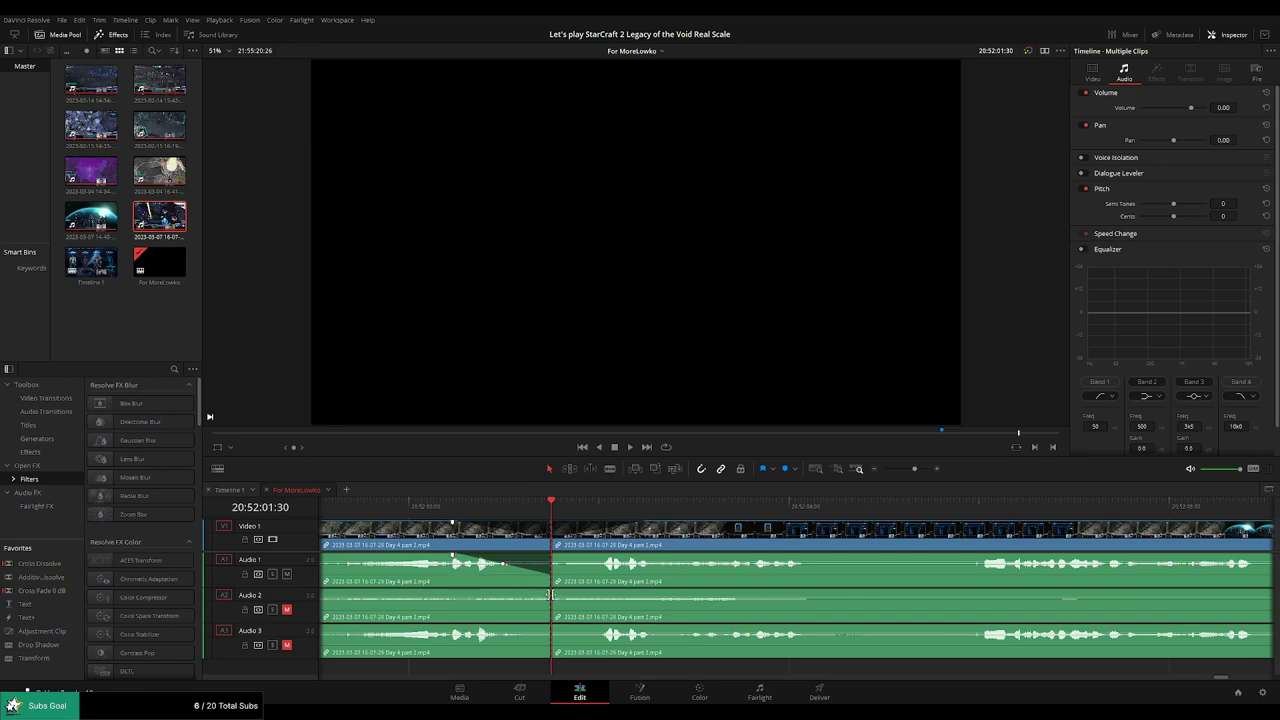
left_click_drag(551, 595, 477, 590)
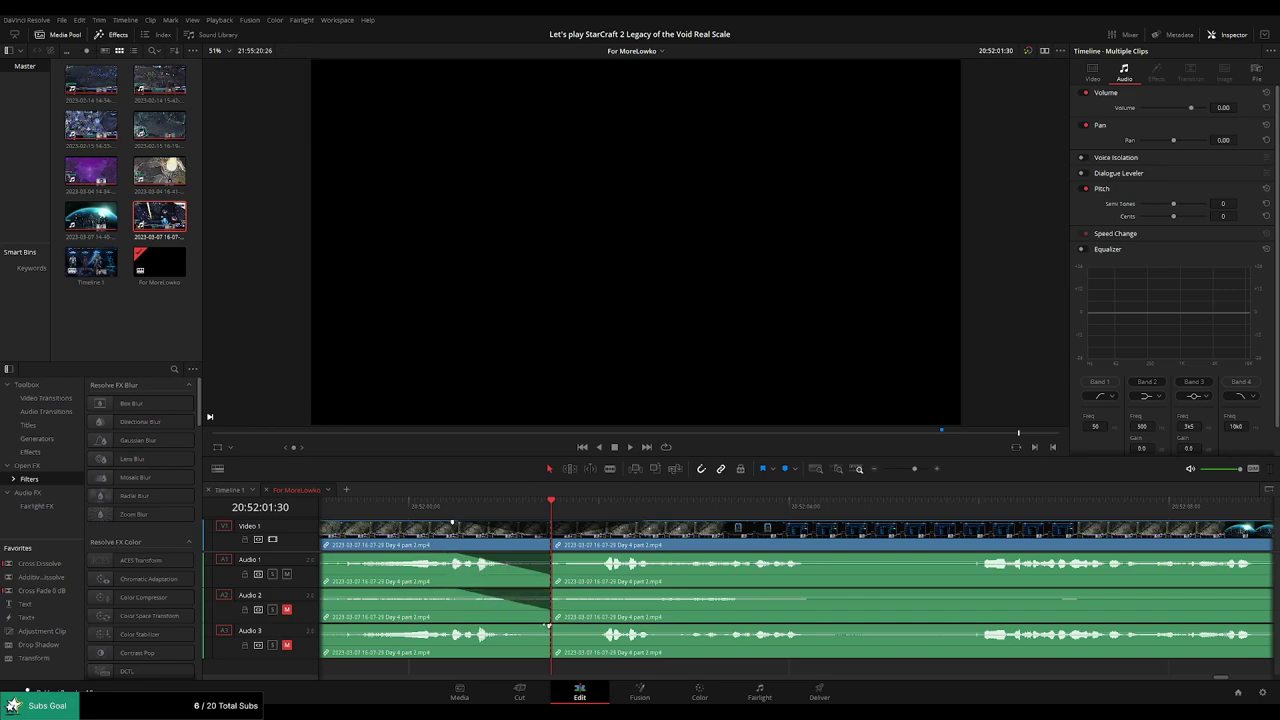
left_click_drag(548, 625, 478, 630)
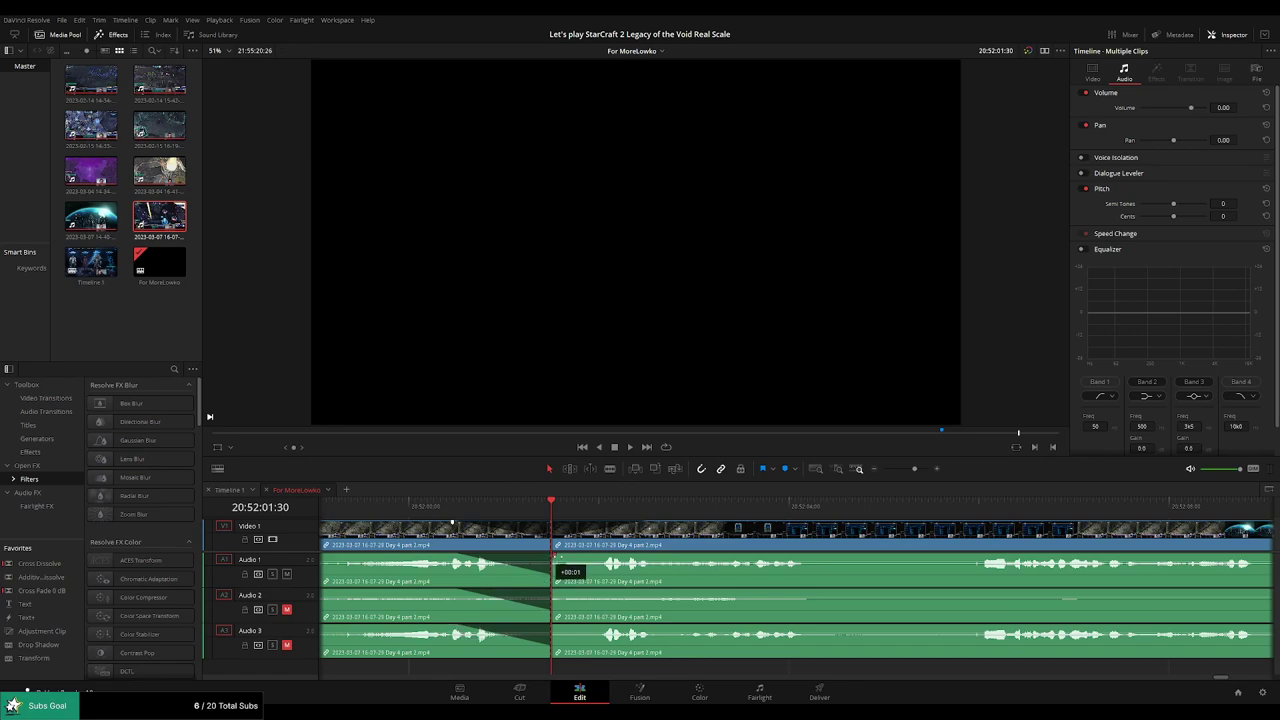
left_click_drag(554, 556, 624, 556)
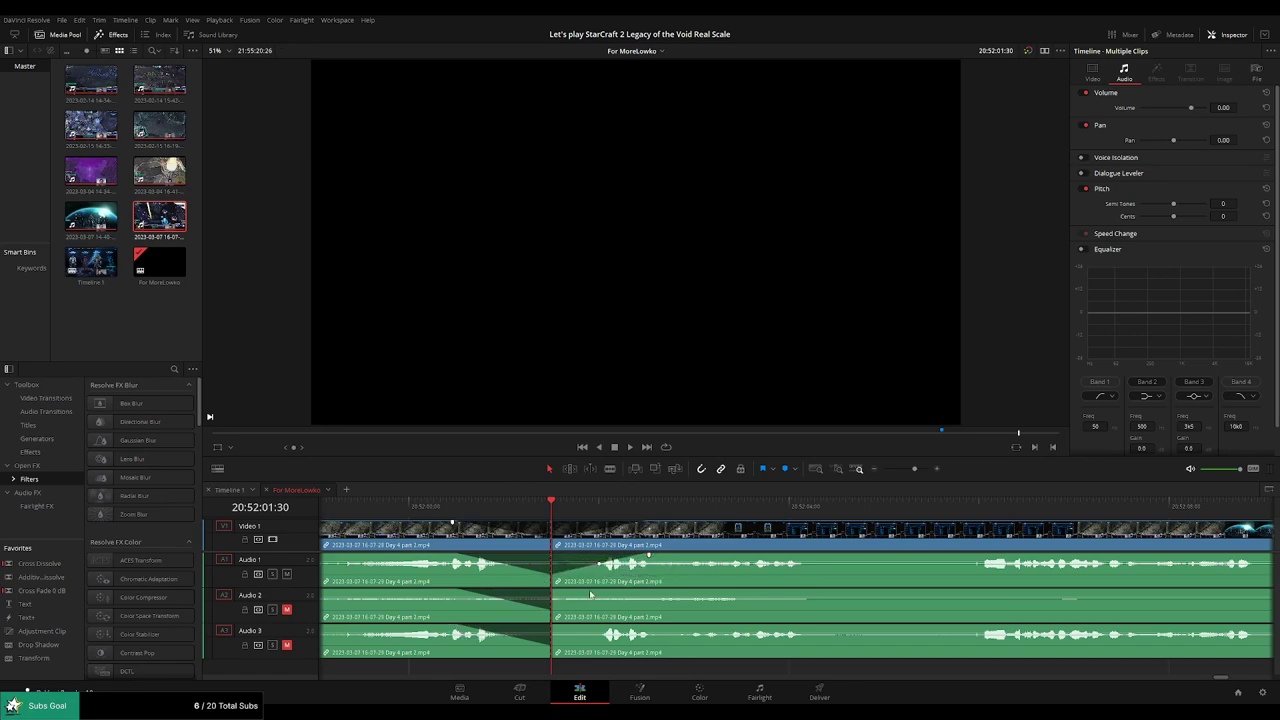
left_click_drag(560, 593, 642, 593)
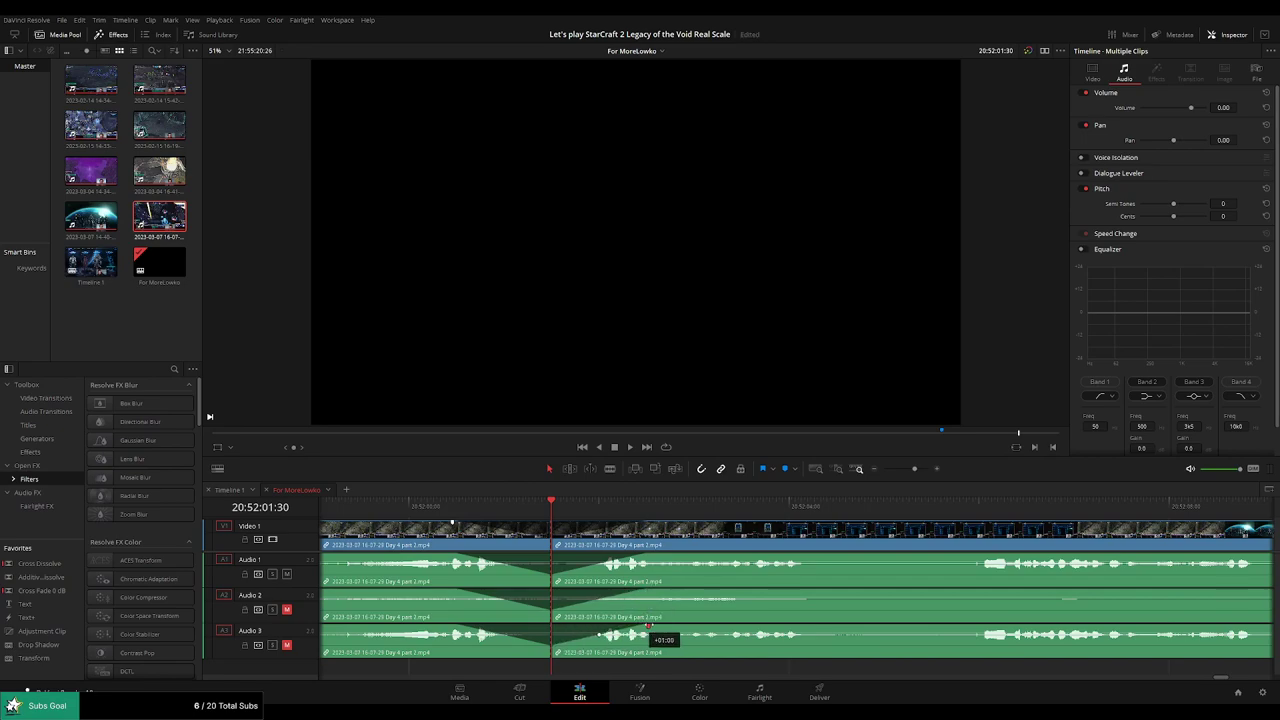
key("space")
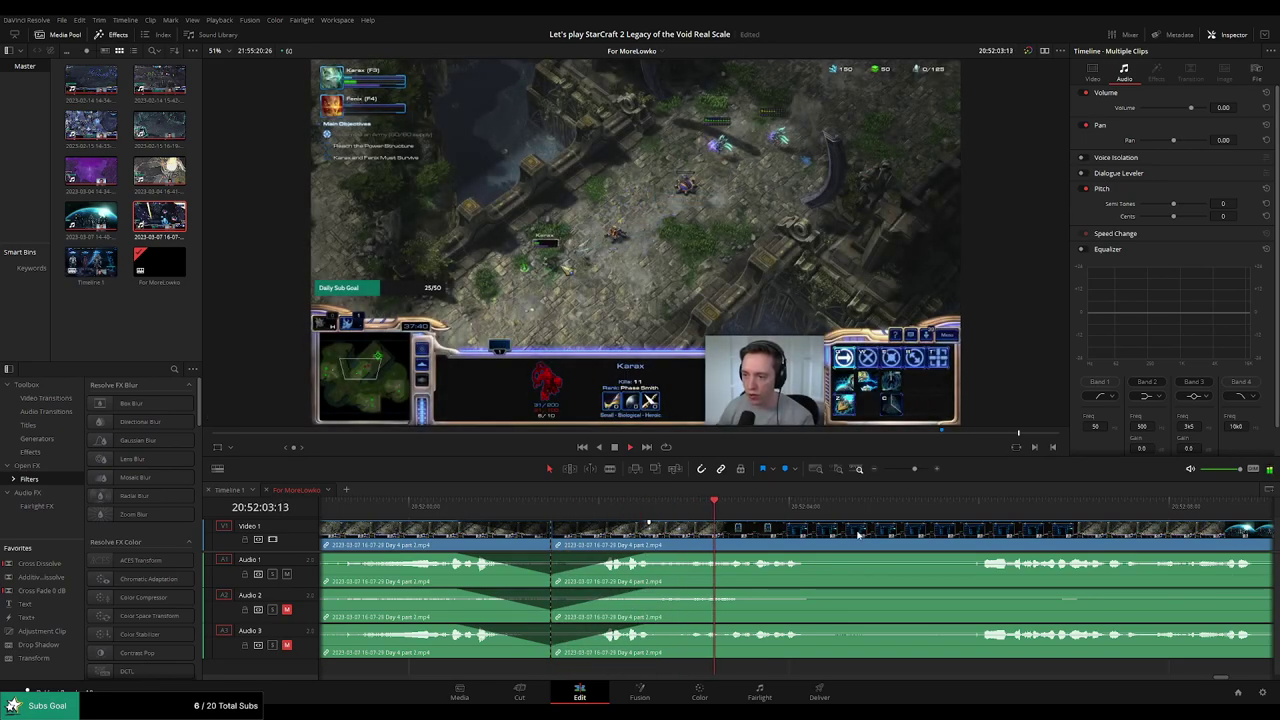
left_click_drag(915, 469, 883, 469)
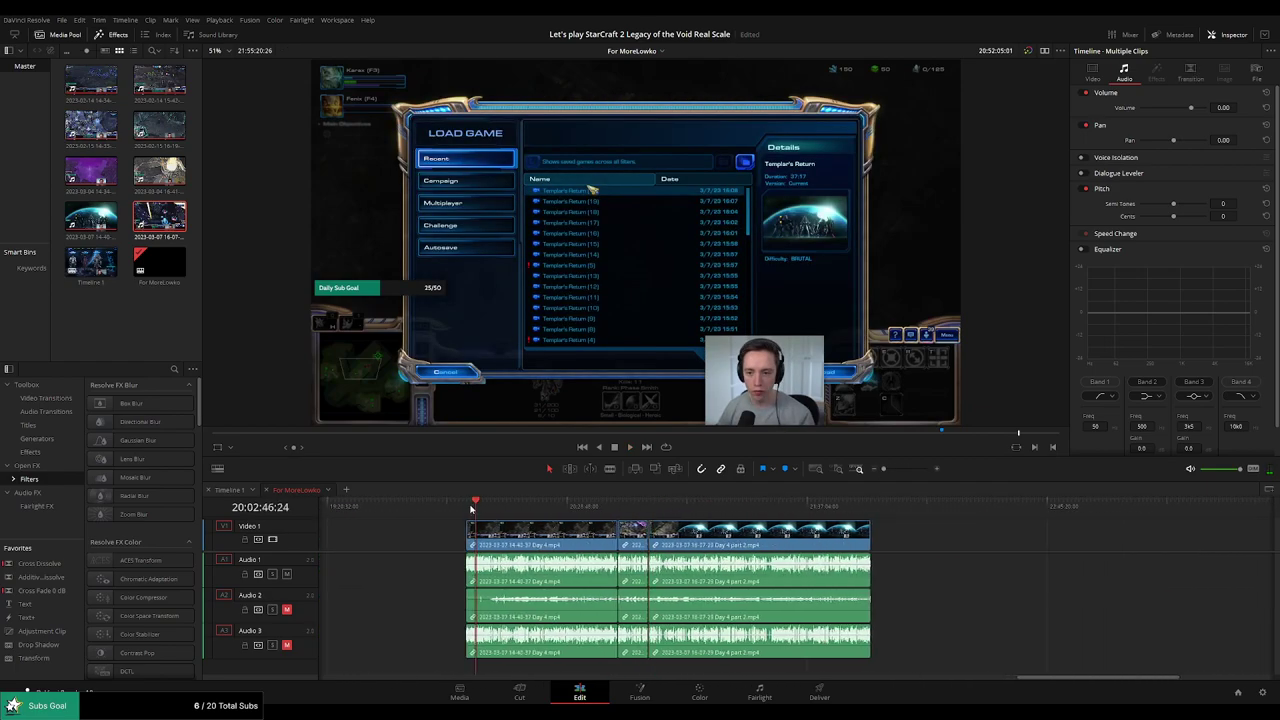
Move the Day 4 part 2 clip far right, then snap it back to the playhead.
left_click(469, 506)
left_click(649, 506)
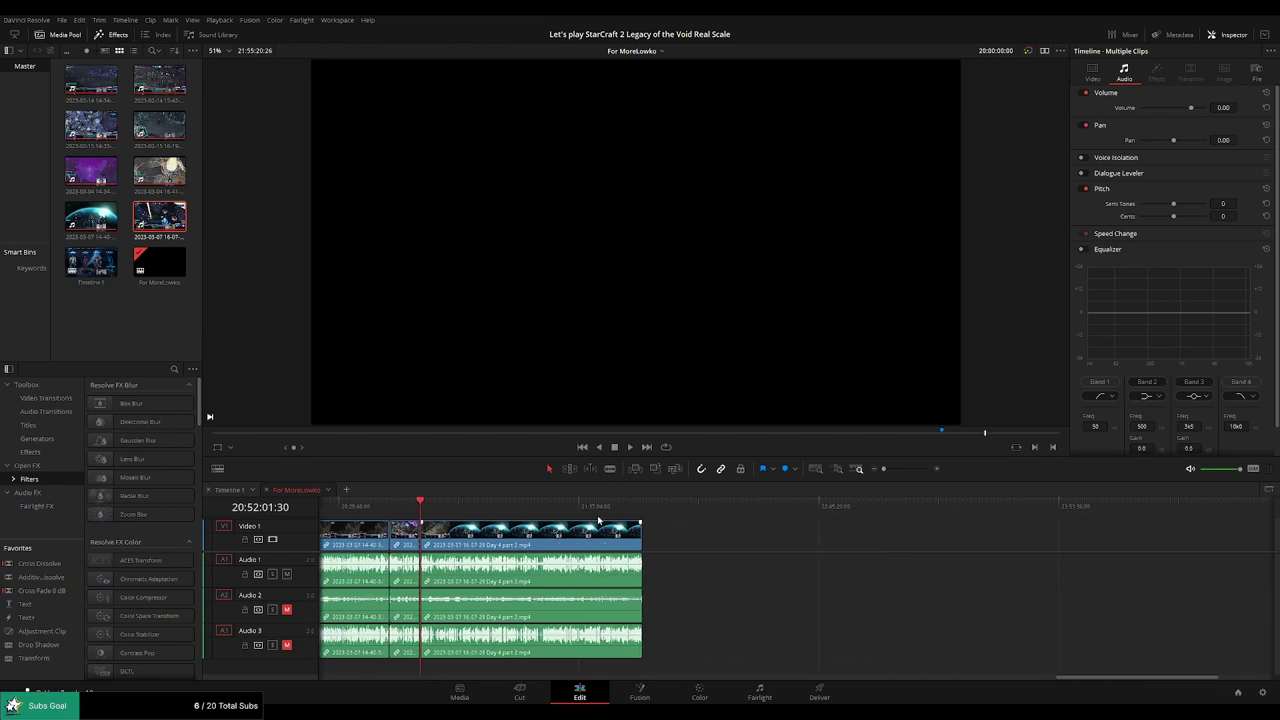
left_click_drag(526, 545, 916, 552)
left_click(503, 535)
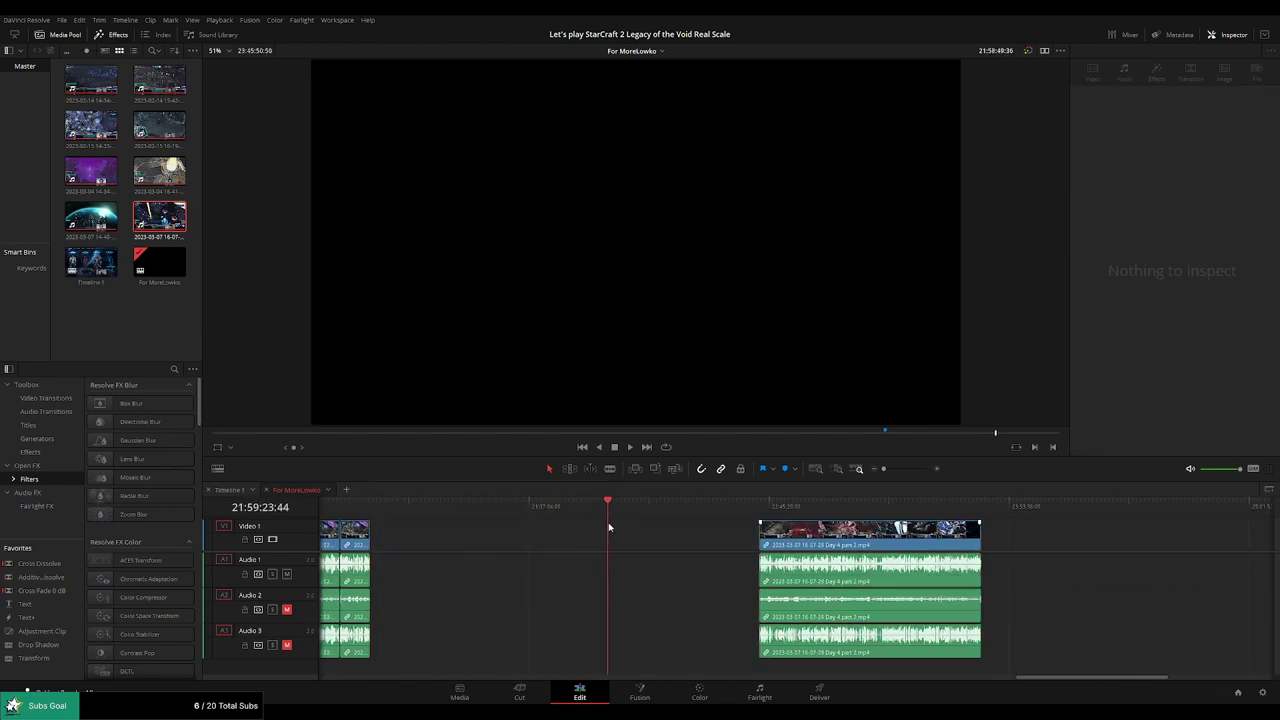
scroll(728, 532, "up", 3)
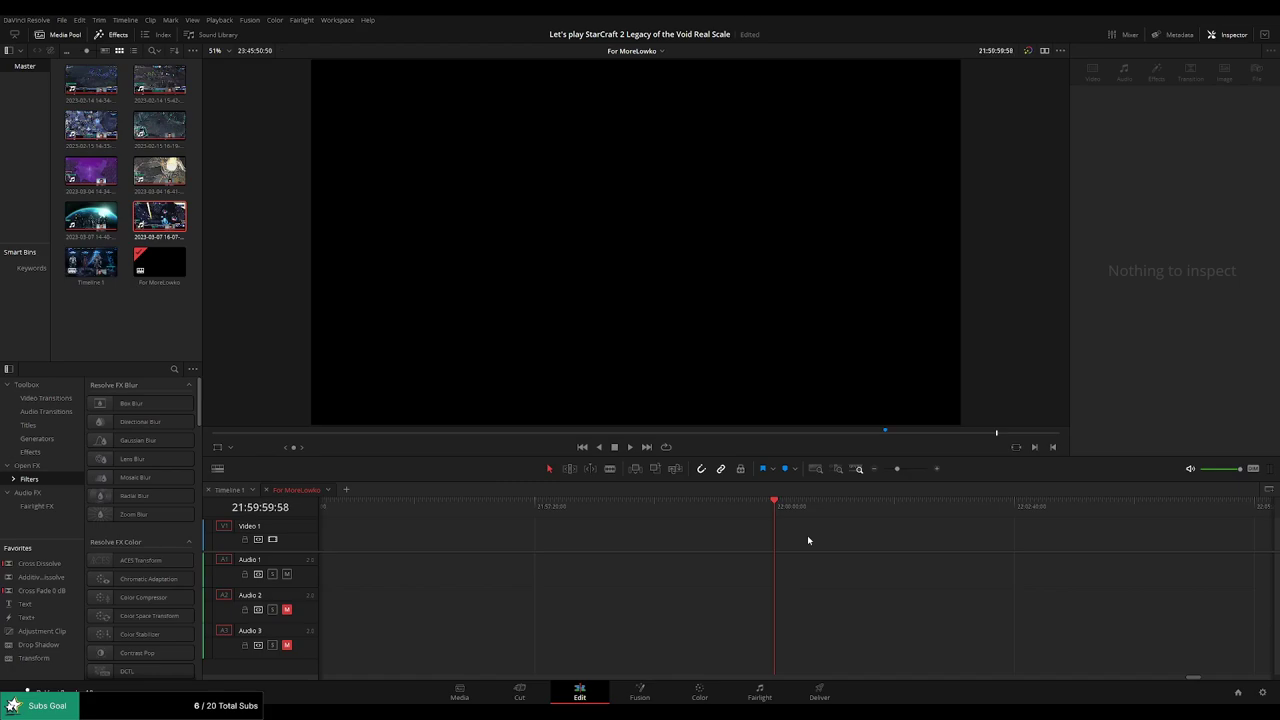
scroll(886, 520, "down", 3)
left_click_drag(1013, 538, 868, 538)
left_click(1070, 541)
Park the playhead at 20:52:01:30 and delete the empty gap on the video track.
scroll(1117, 545, "right", 3)
left_click(831, 505)
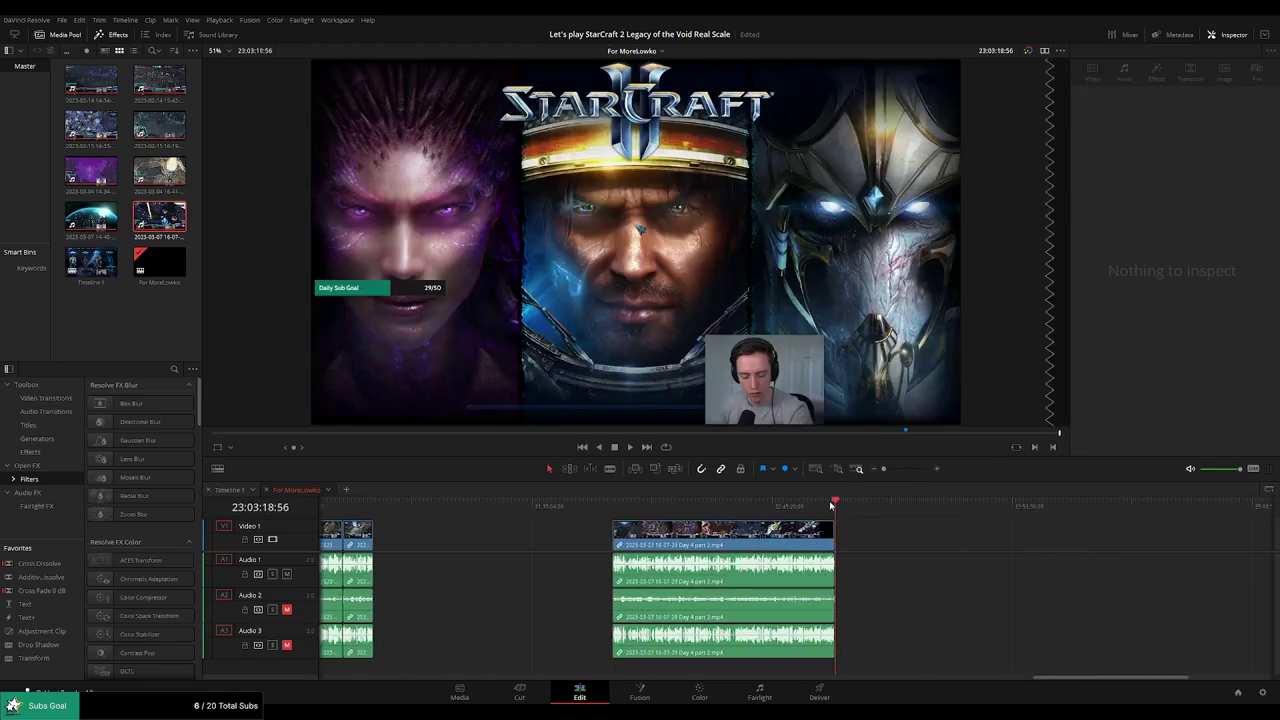
left_click(613, 507)
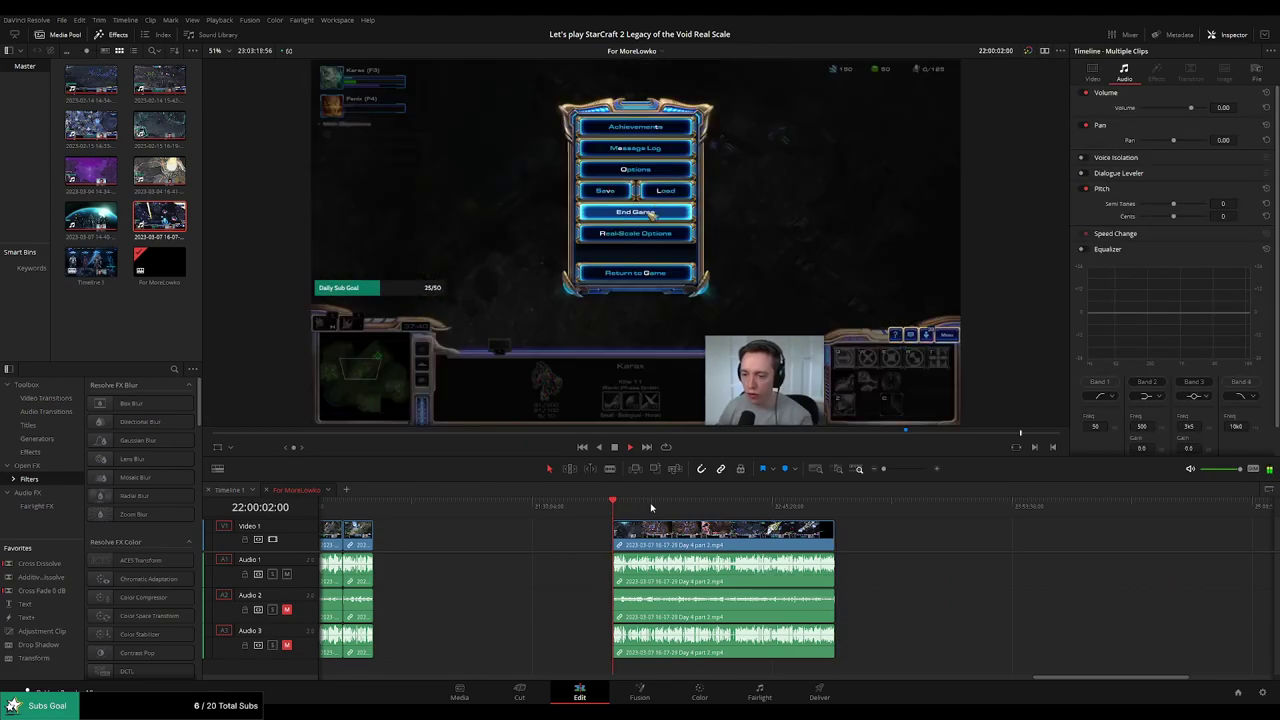
left_click(373, 503)
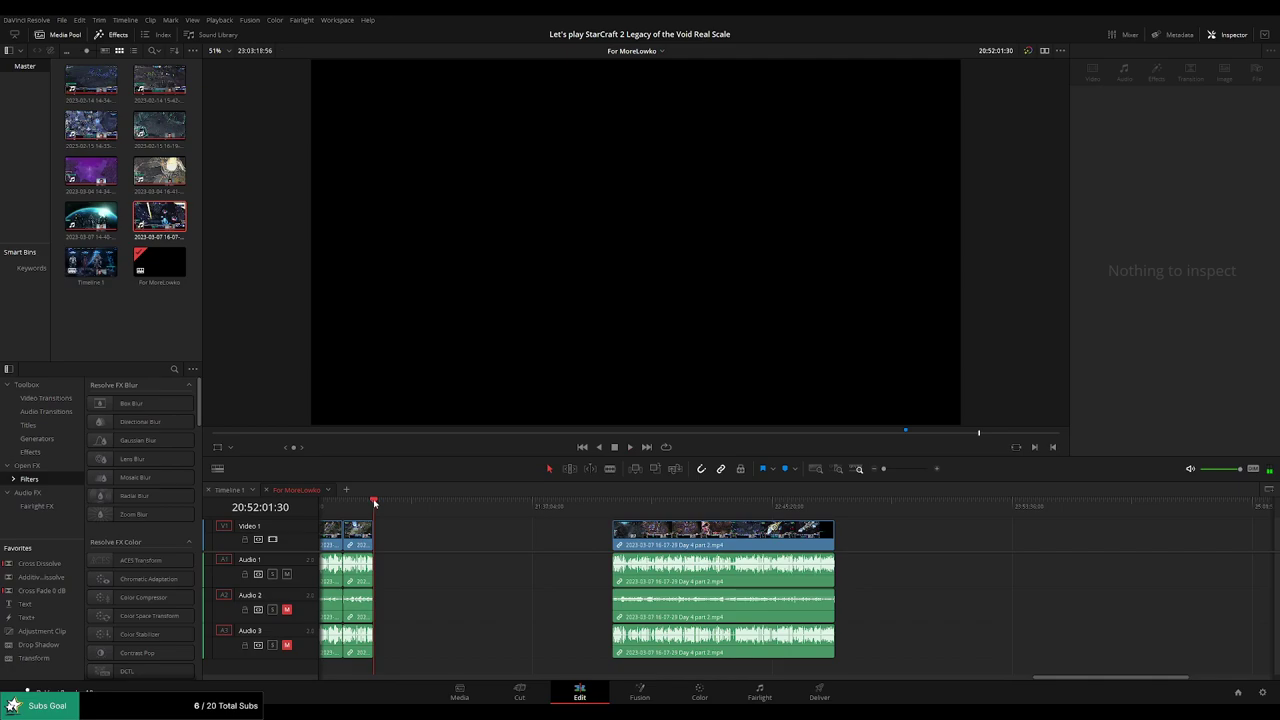
left_click(490, 538)
key("Delete")
key("ctrl+equal")
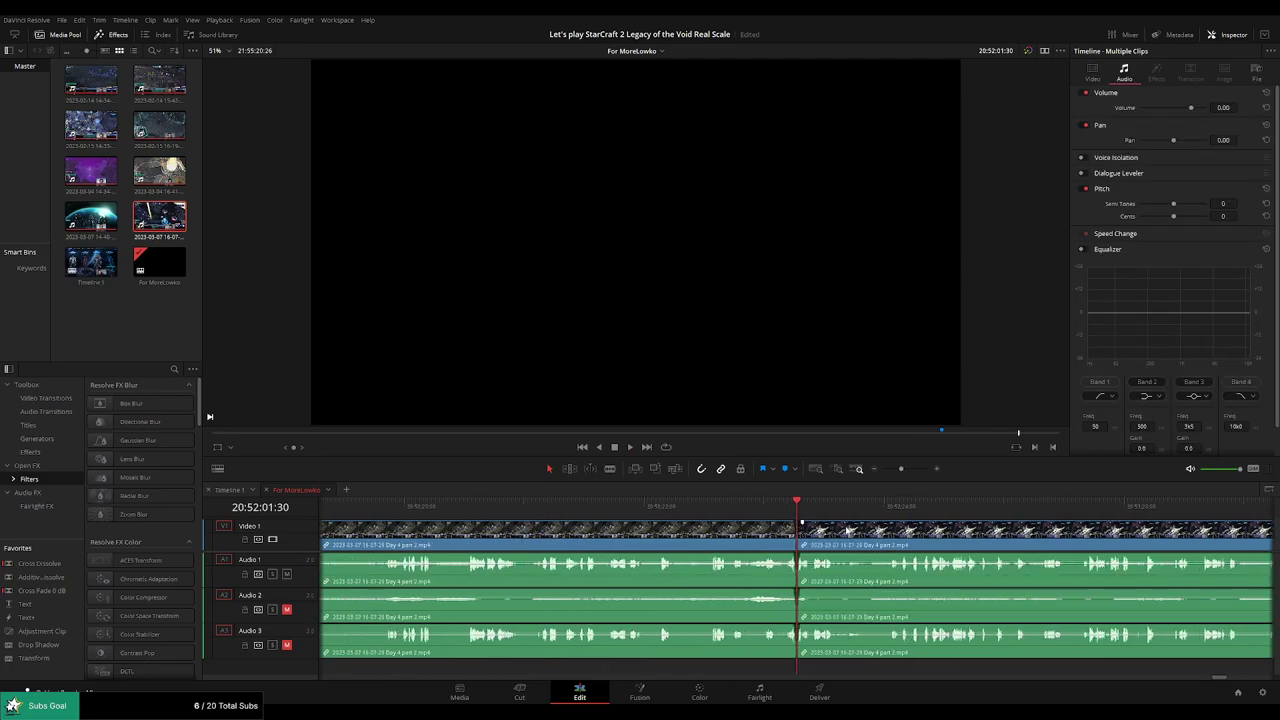
Park the playhead at 20:55:37:00, just before the Xel'Naga Caverns title.
key("ctrl+minus")
left_click(853, 503)
key("space")
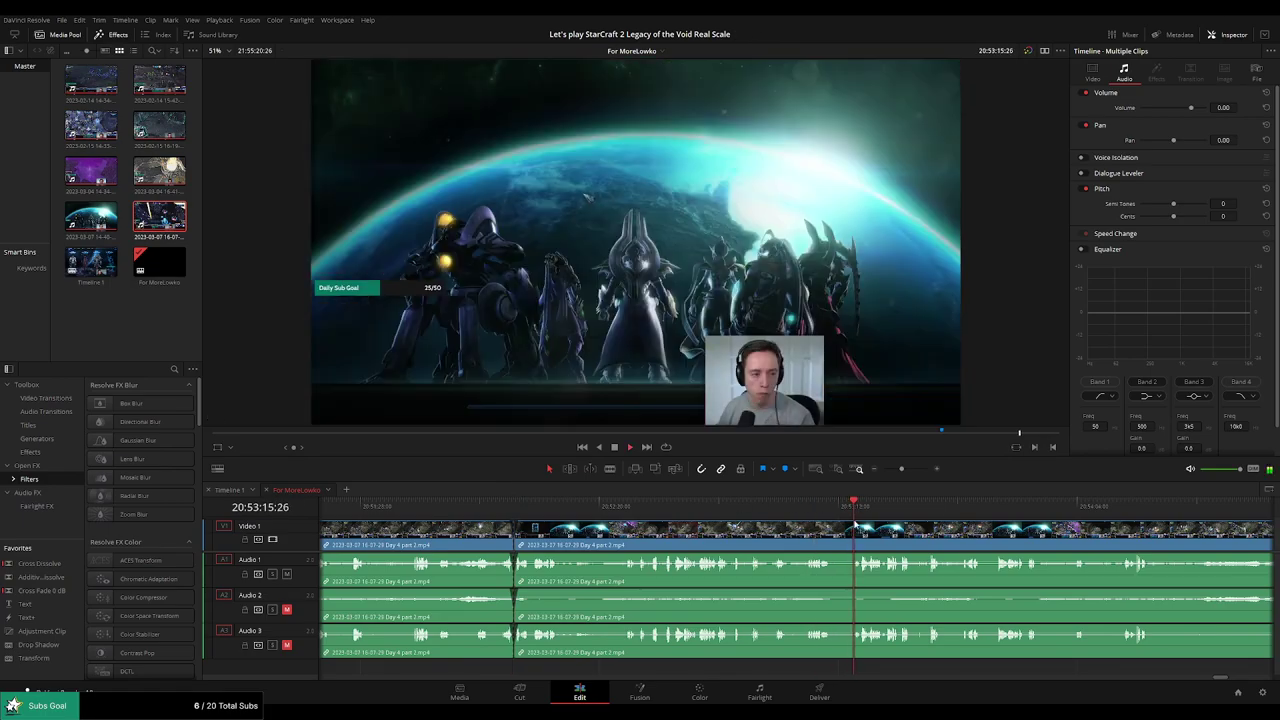
scroll(855, 524, "right", 3)
left_click(1059, 520)
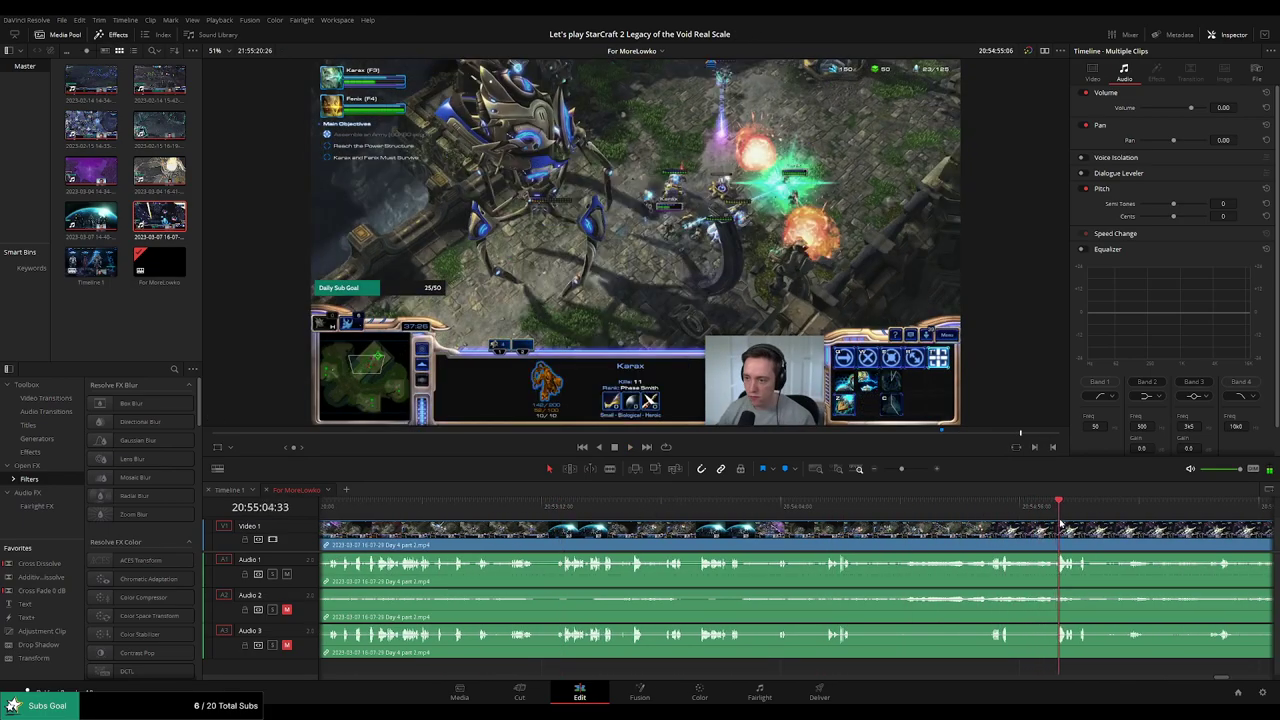
key("ctrl+minus")
left_click(704, 505)
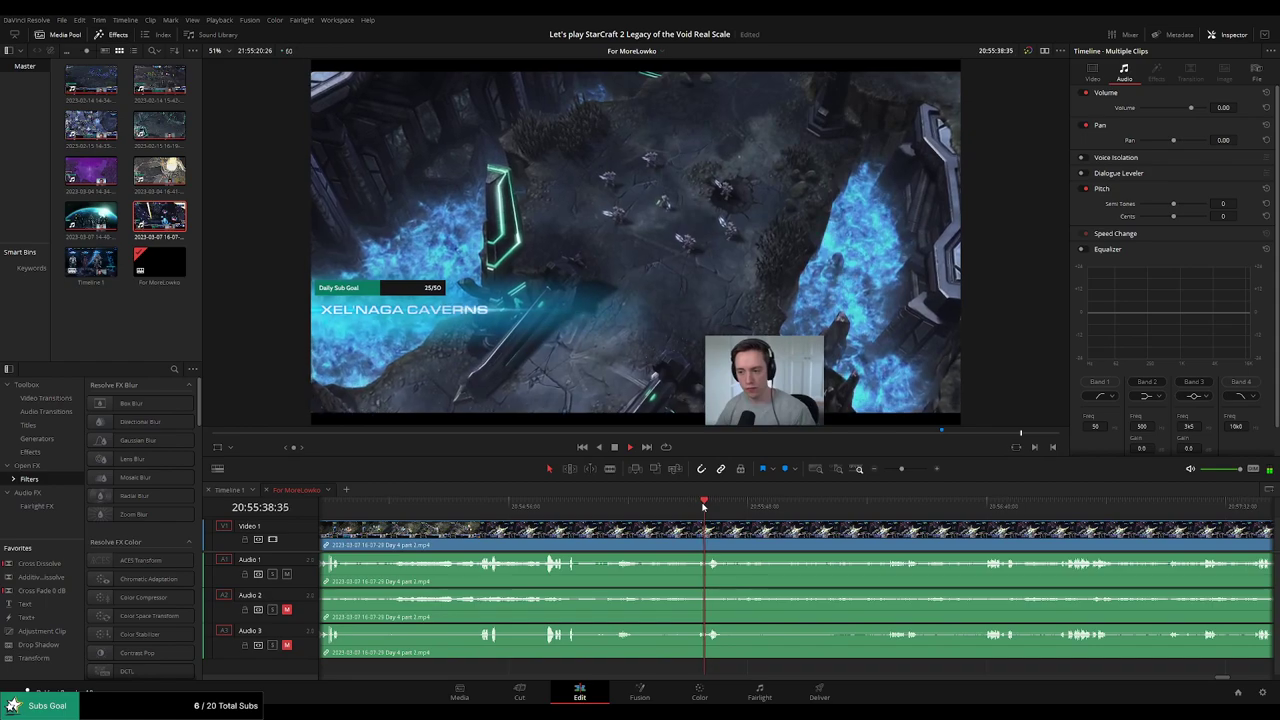
key("ctrl+equal")
left_click(755, 510)
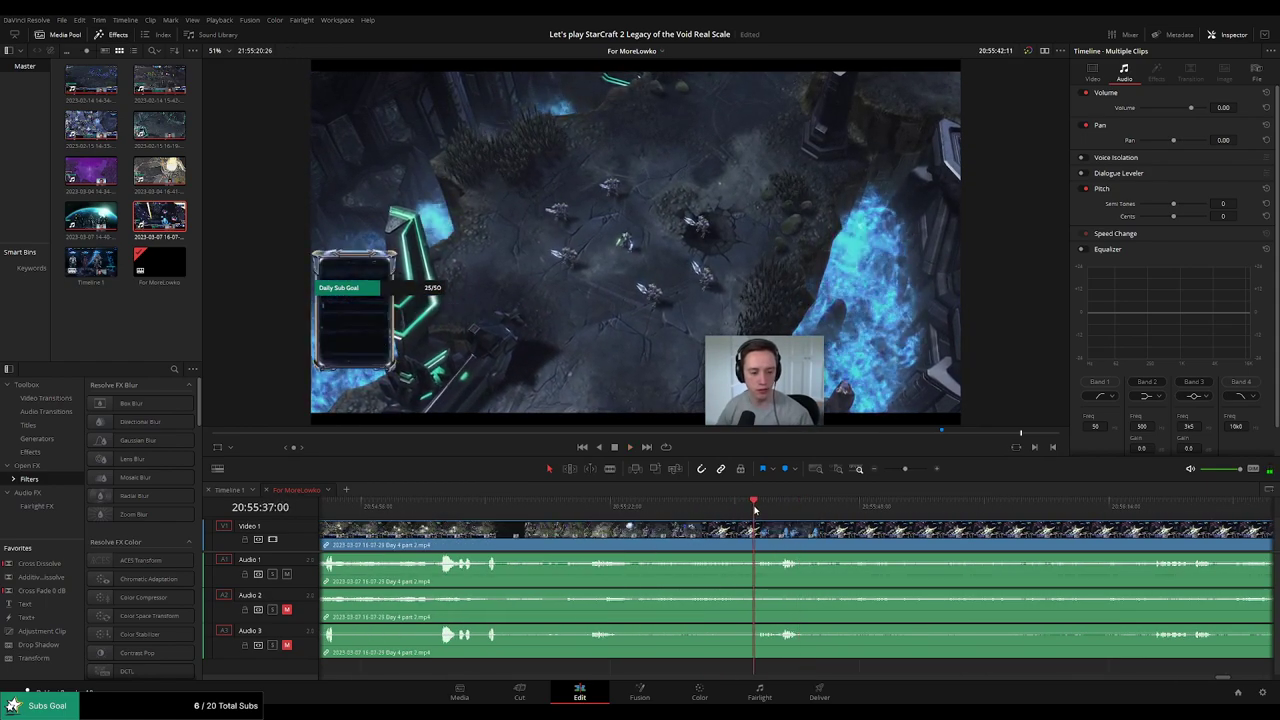
left_click(792, 506)
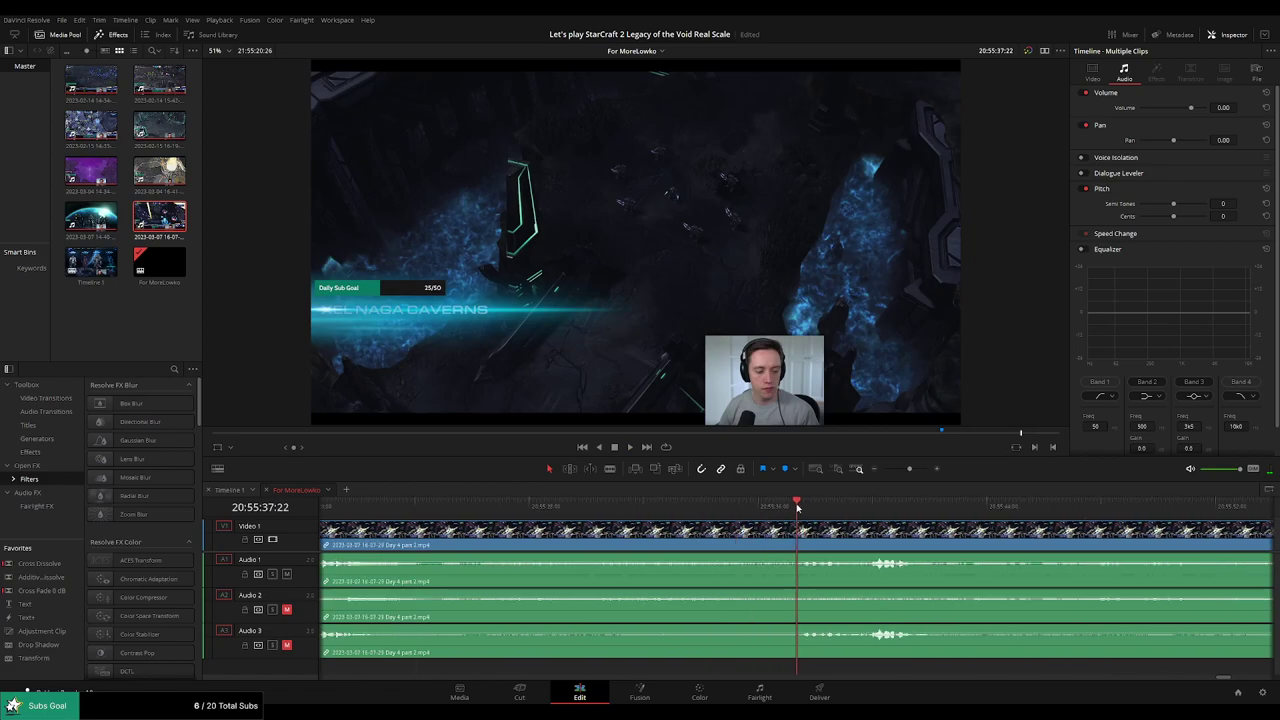
left_click_drag(791, 507, 787, 507)
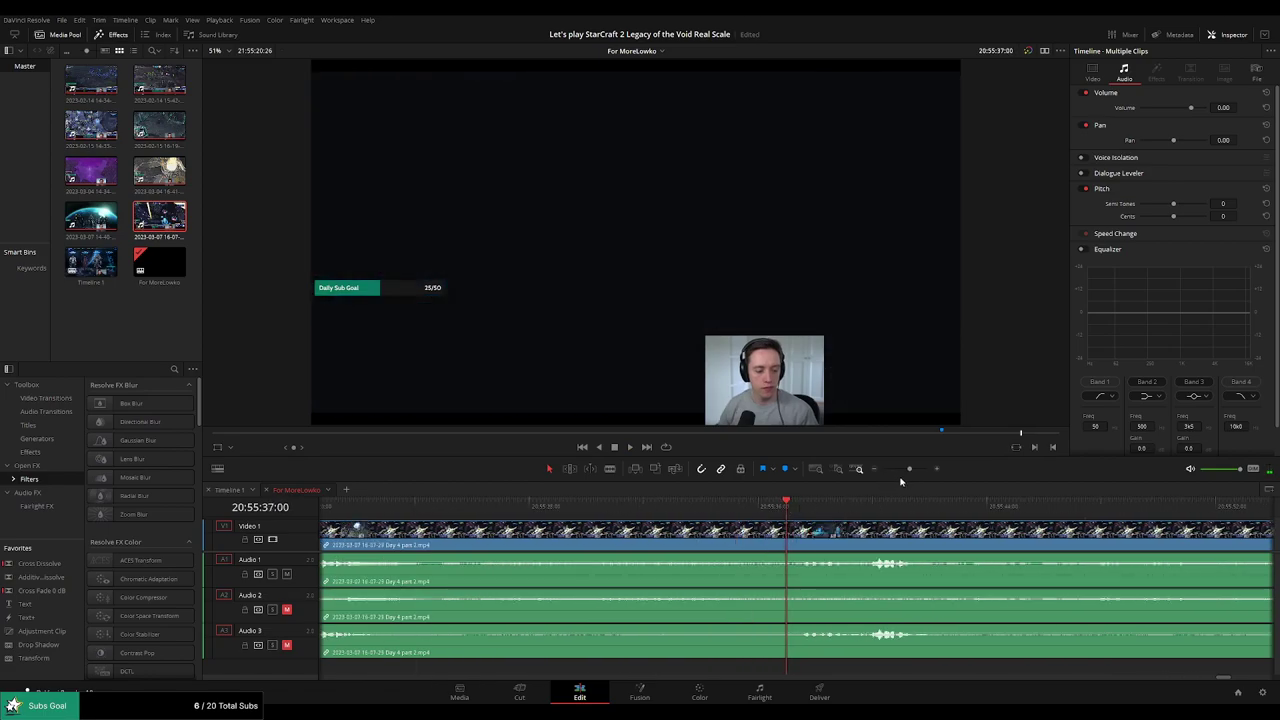
Extend the earlier Day 4 part 2 clip's end to the playhead and play back the edit.
left_click_drag(909, 469, 892, 470)
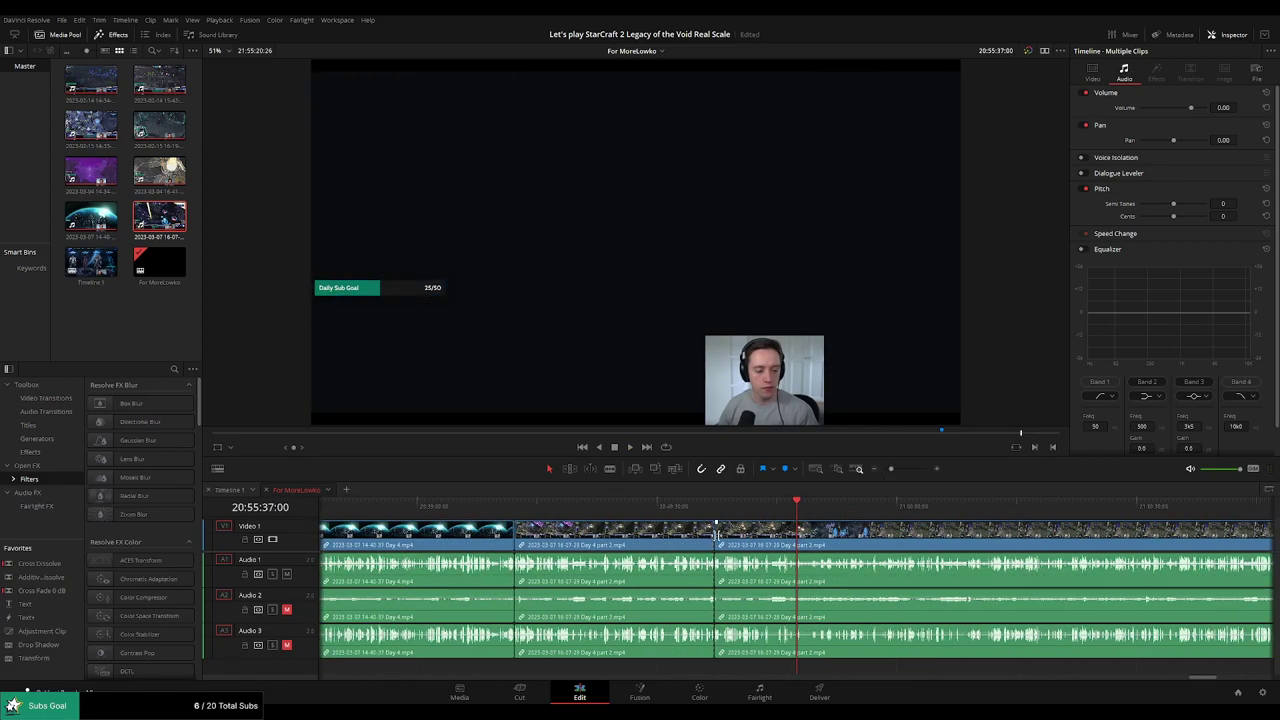
left_click_drag(713, 535, 797, 535)
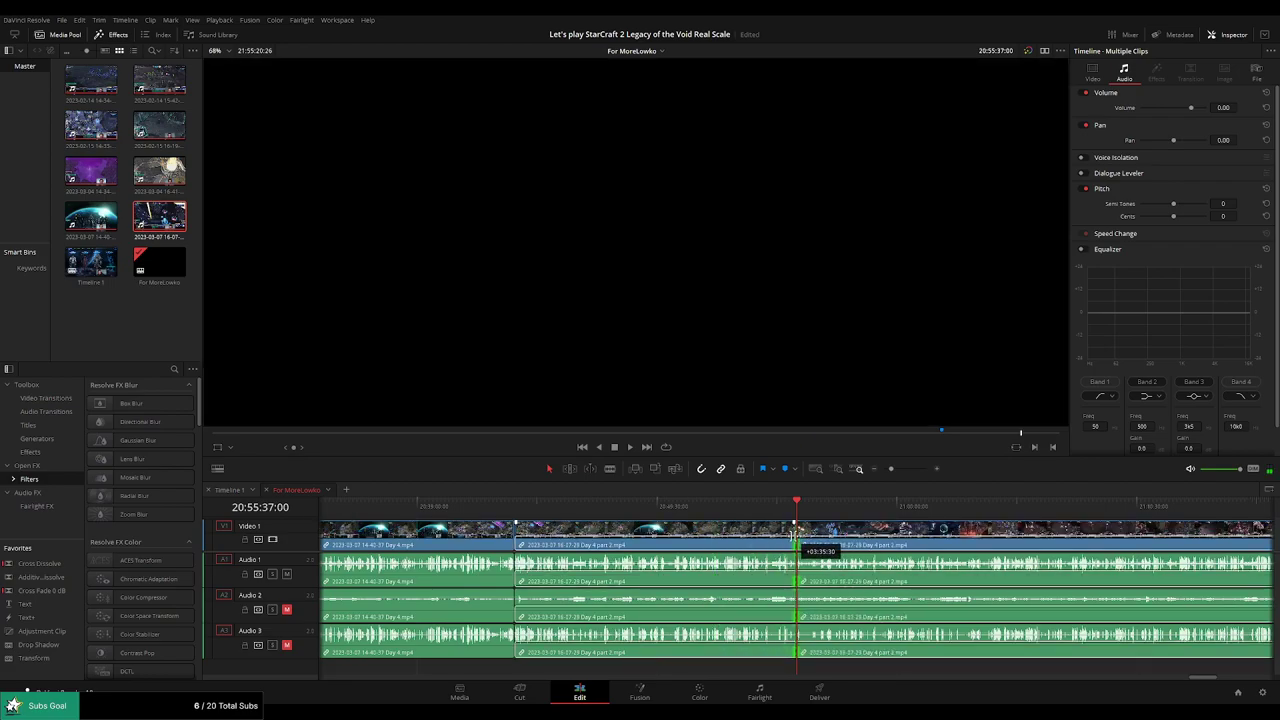
key("space")
scroll(850, 510, "down", 2)
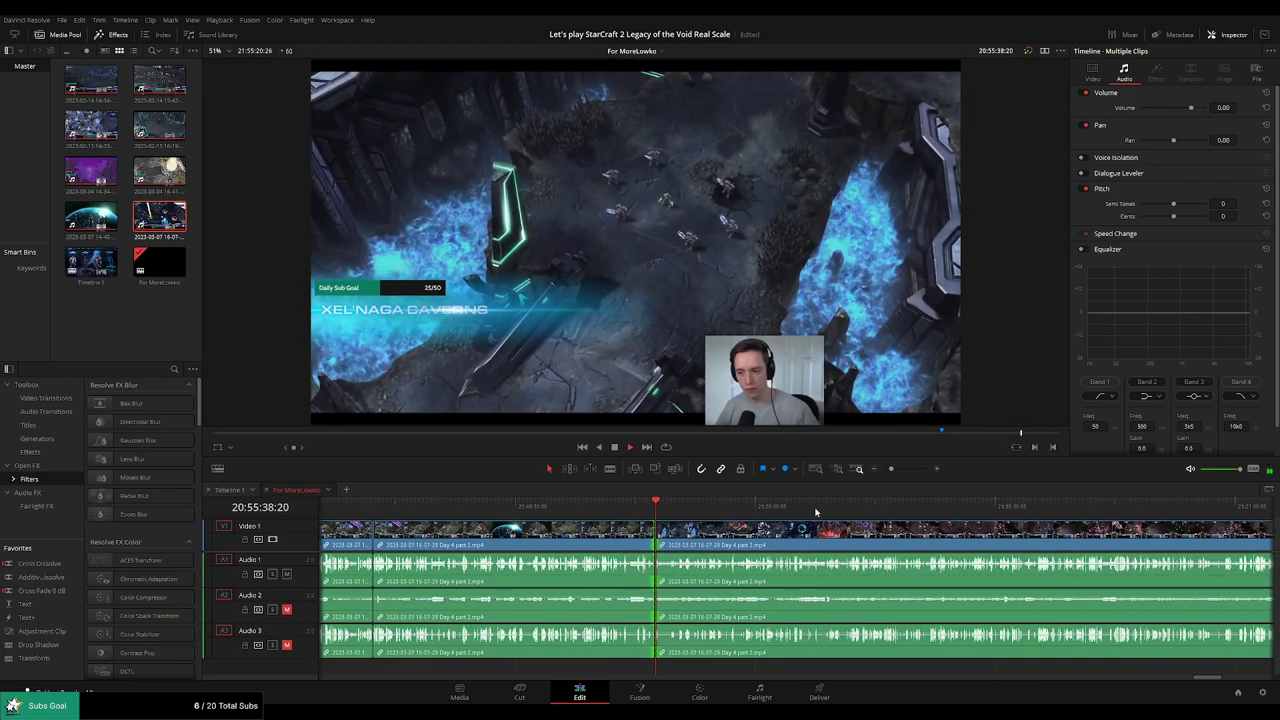
scroll(894, 527, "right", 3)
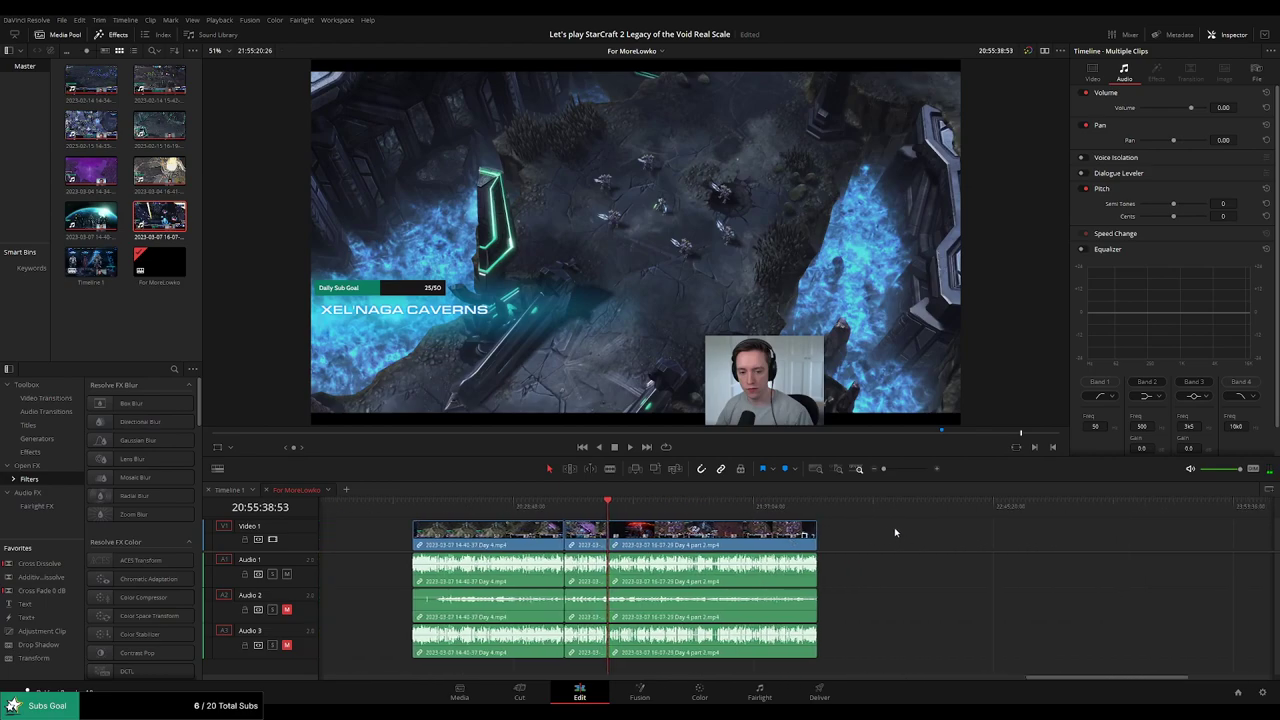
left_click(414, 506)
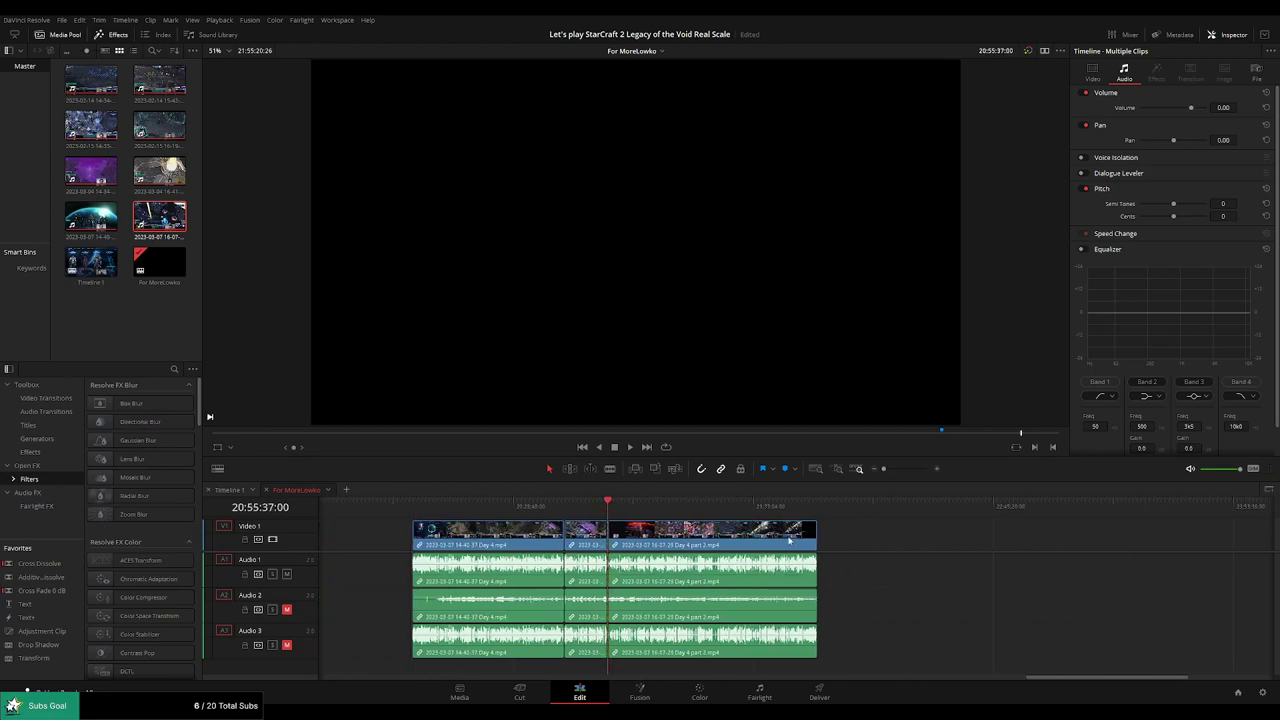
scroll(790, 541, "right", 3)
scroll(651, 526, "right", 5)
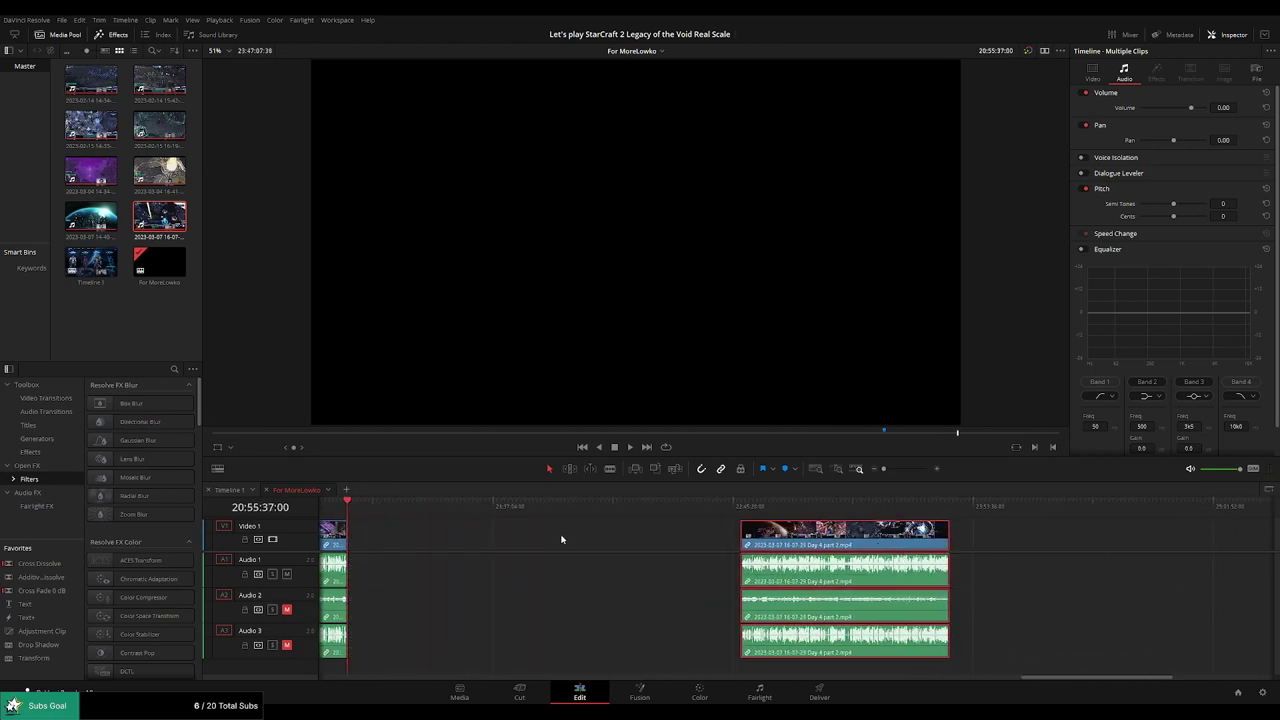
Slide the final Day 4 part 2 clip left to start at 22:00:00:00 and play it.
left_click(561, 540)
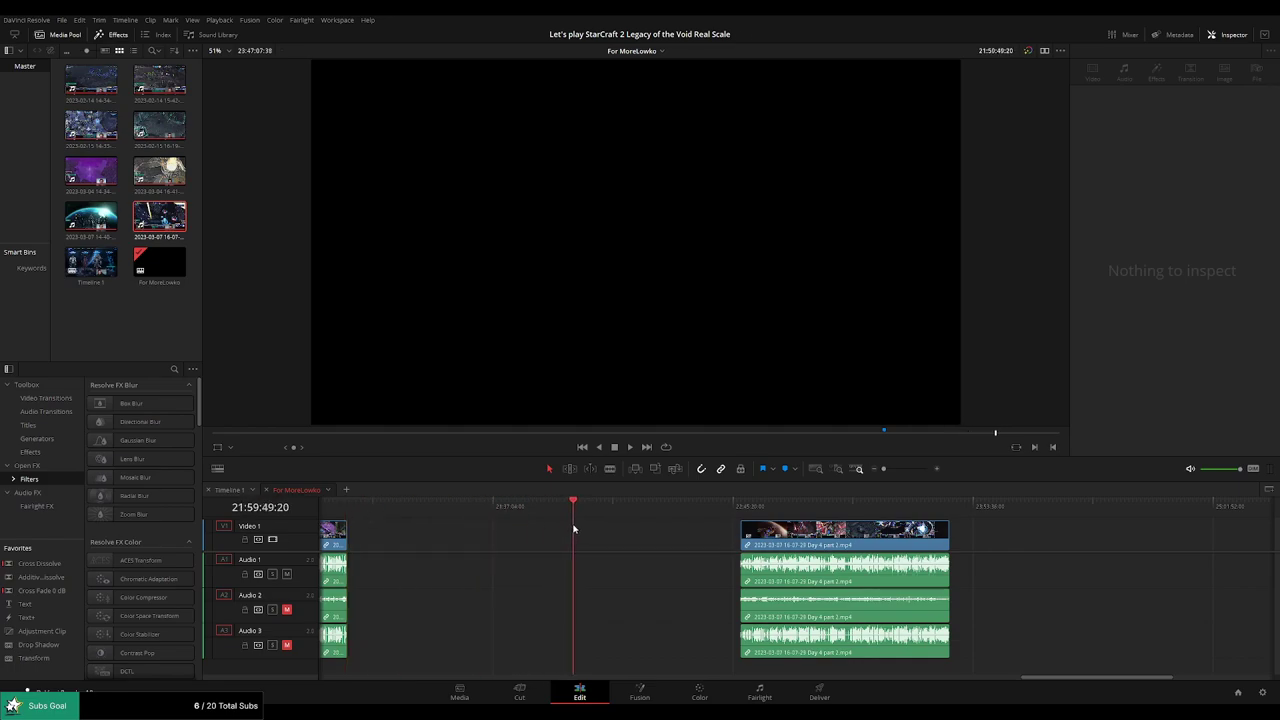
scroll(692, 538, "up", 2)
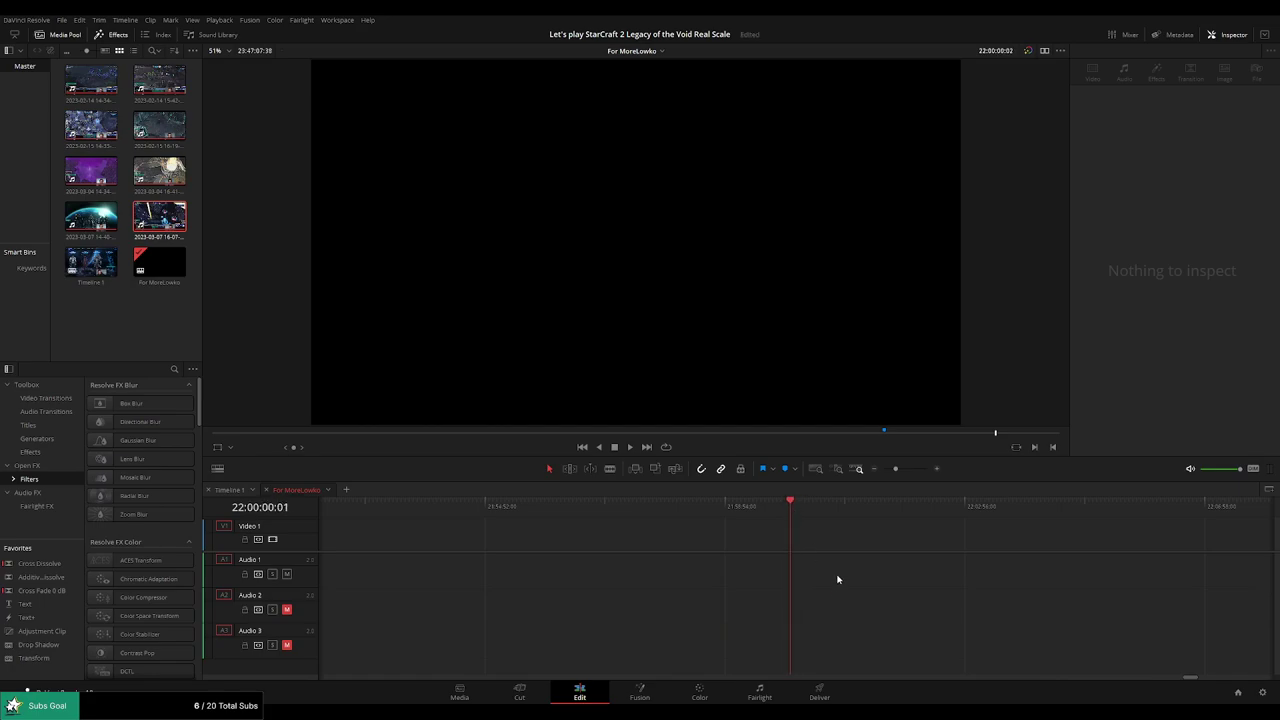
left_click_drag(895, 468, 884, 468)
left_click_drag(1028, 540, 860, 540)
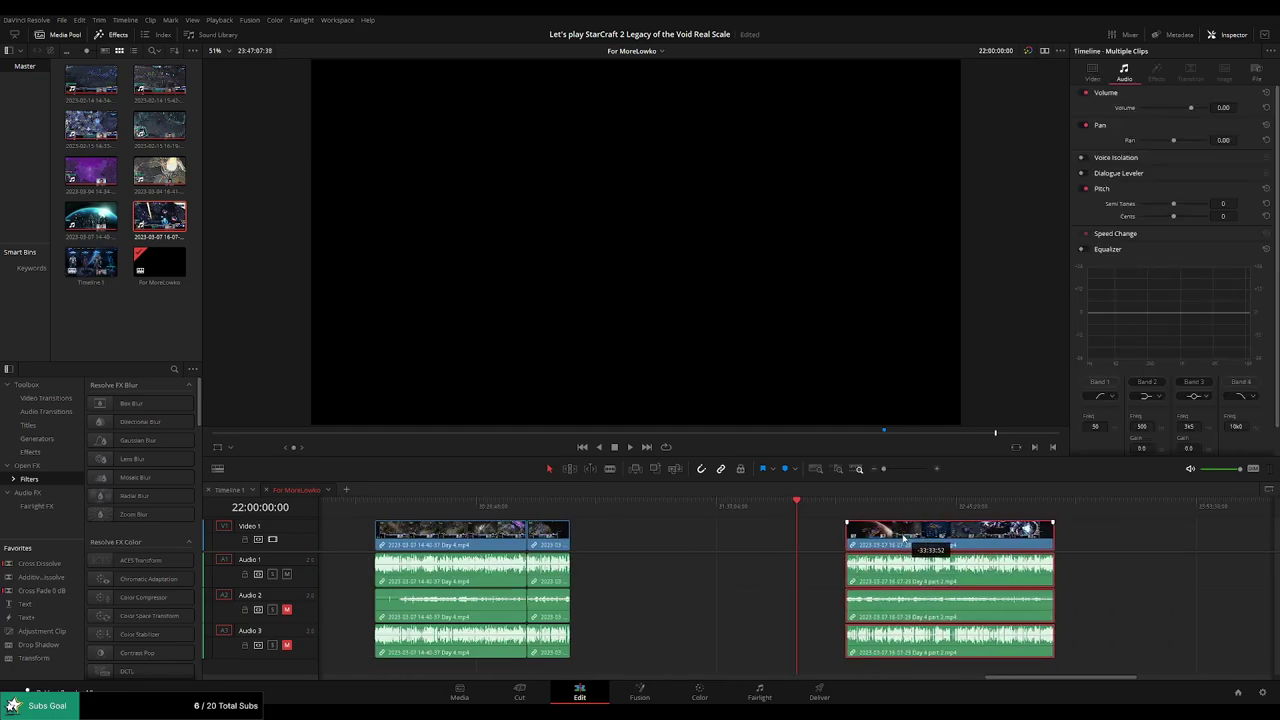
key("Up")
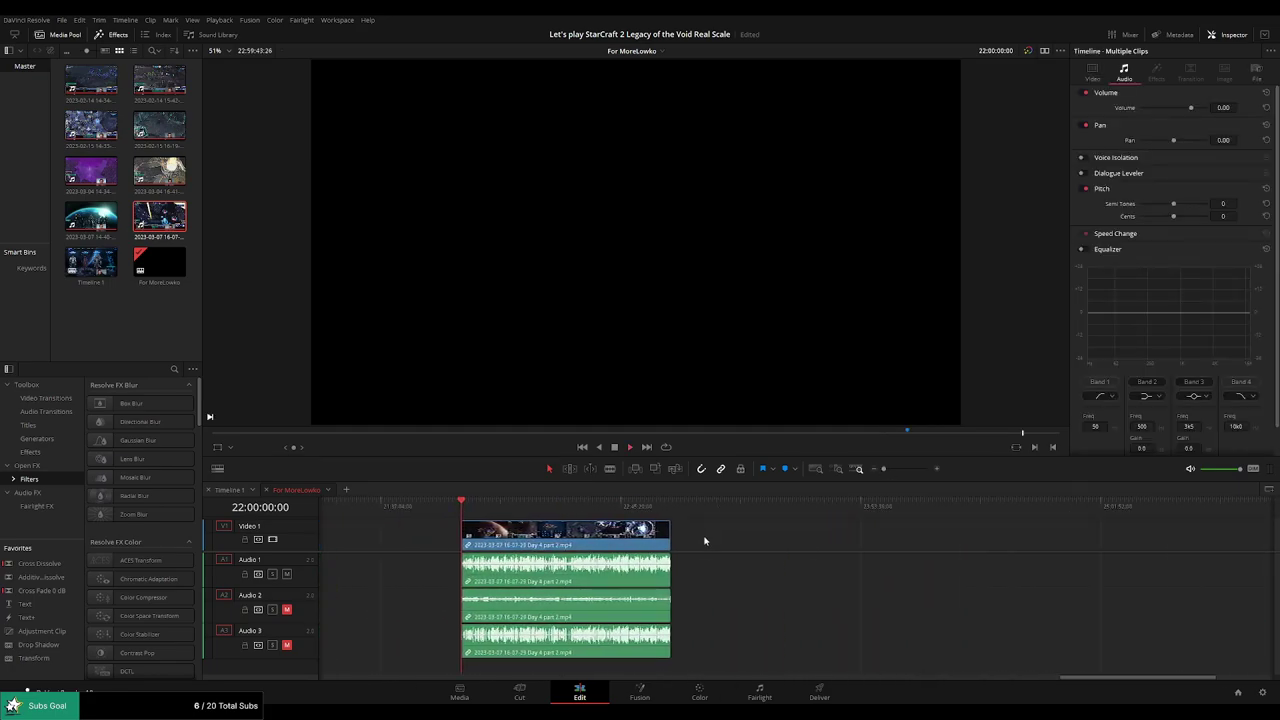
key("space")
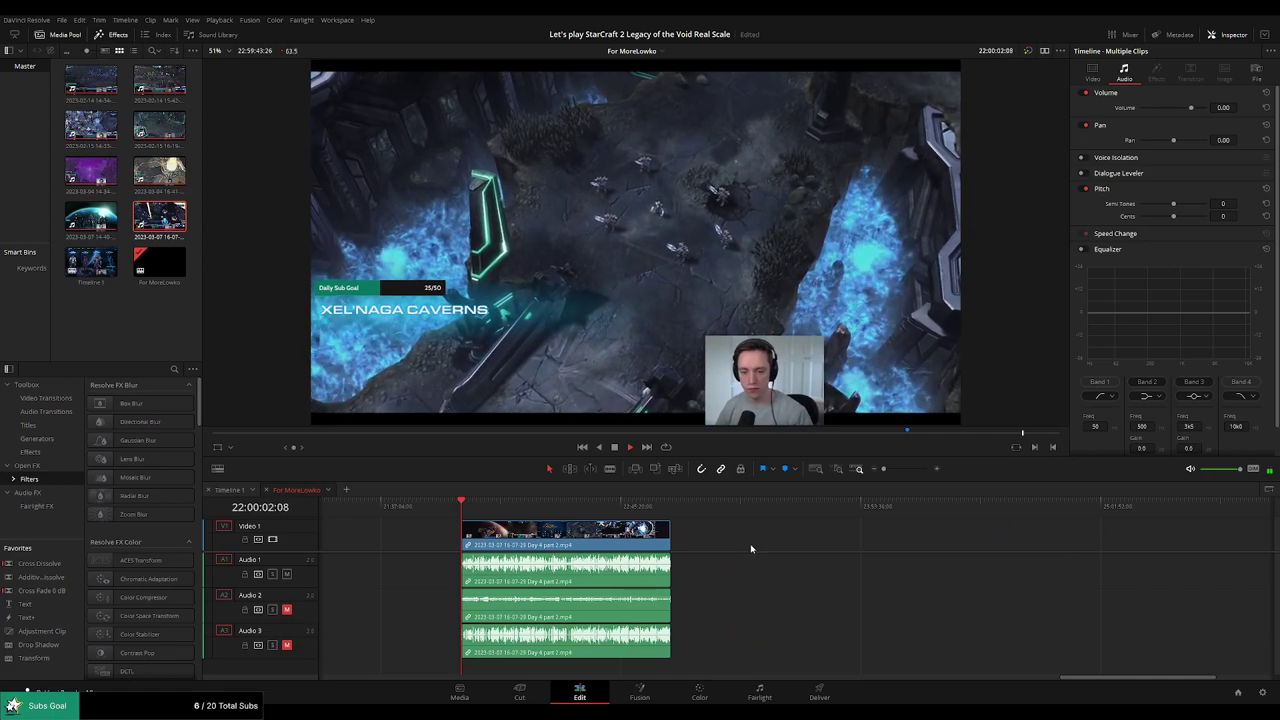
left_click(670, 508)
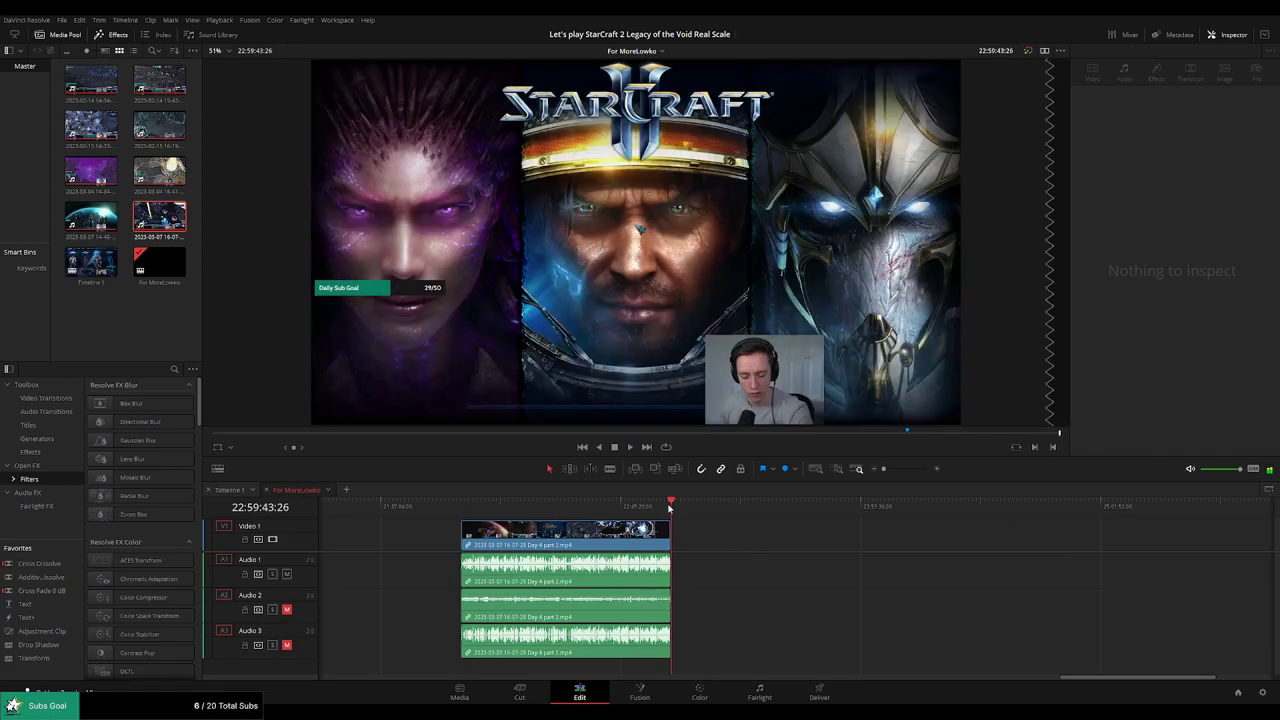
left_click_drag(464, 505, 639, 508)
key("space")
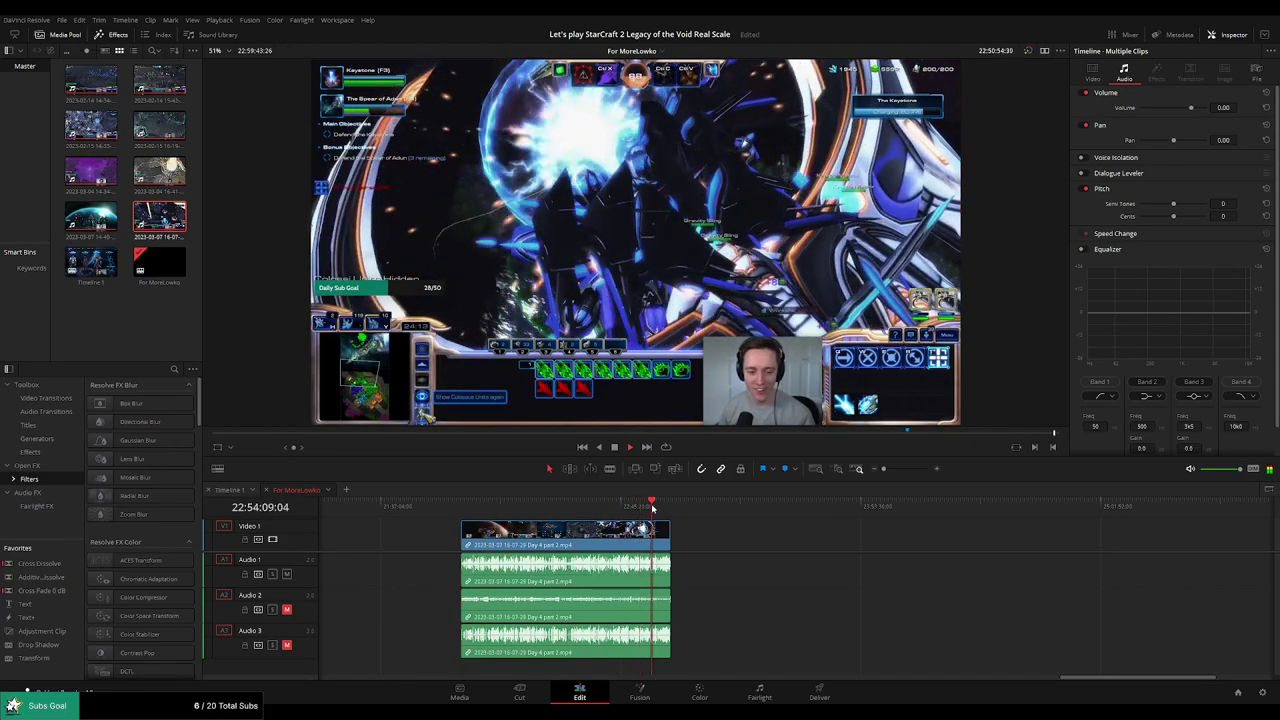
scroll(767, 528, "up", 3)
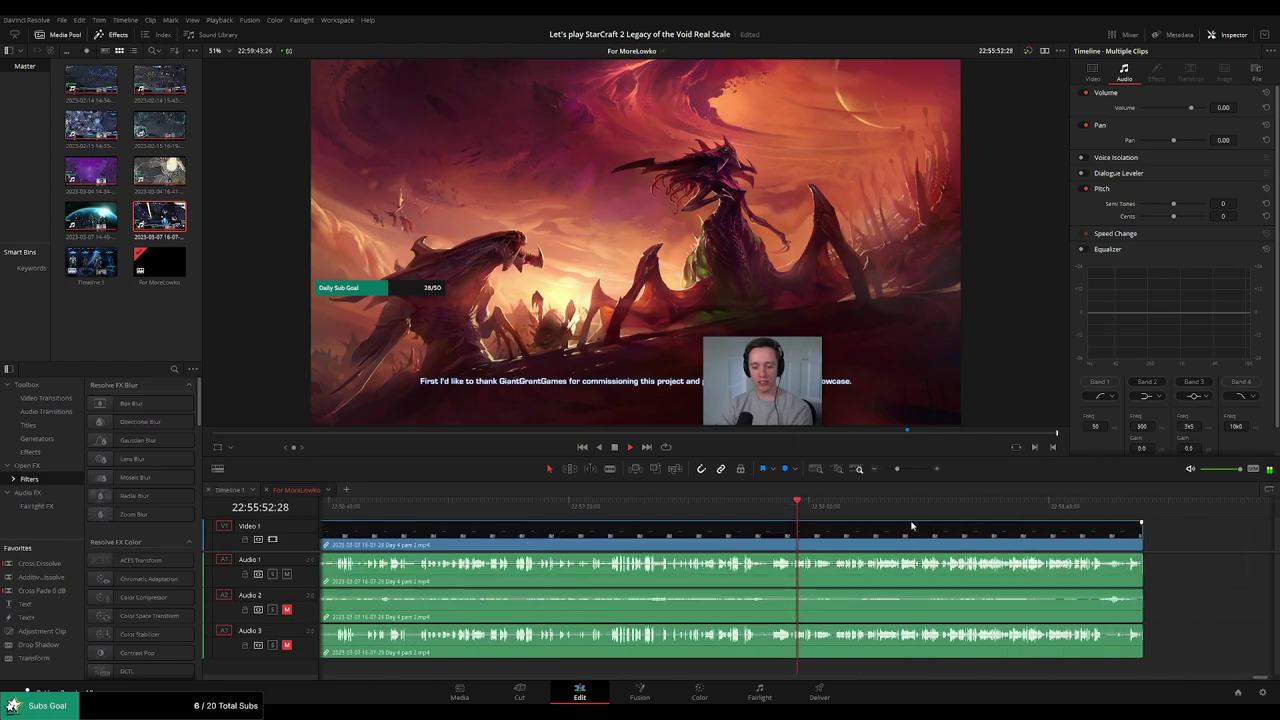
scroll(733, 520, "down", 2)
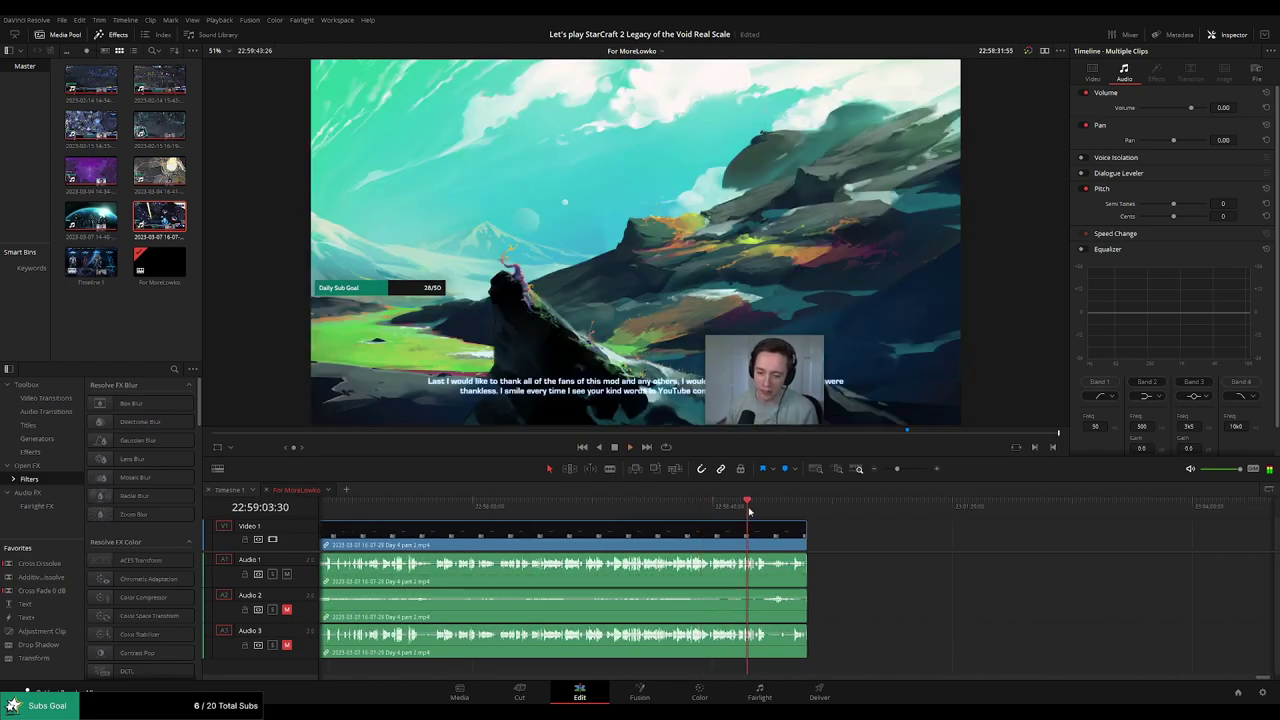
left_click_drag(749, 511, 761, 511)
scroll(784, 532, "up", 3)
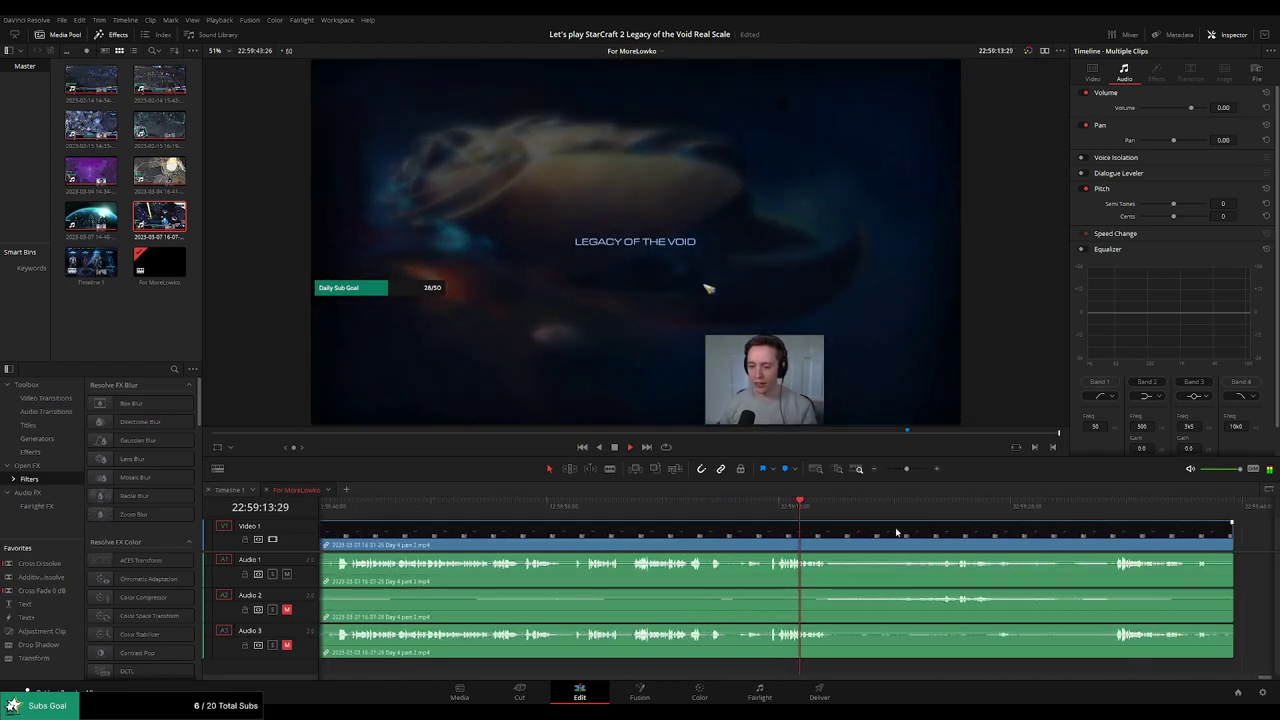
scroll(722, 525, "down", 1)
left_click_drag(668, 507, 969, 510)
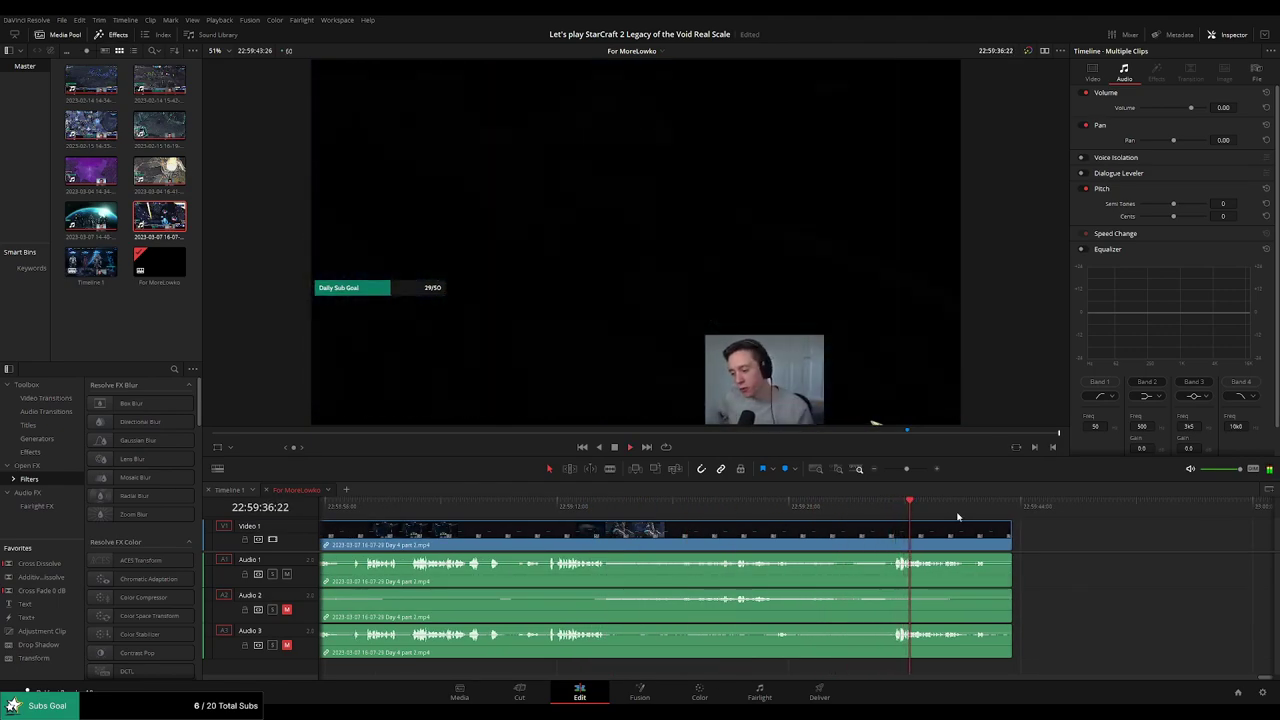
scroll(808, 526, "down", 2)
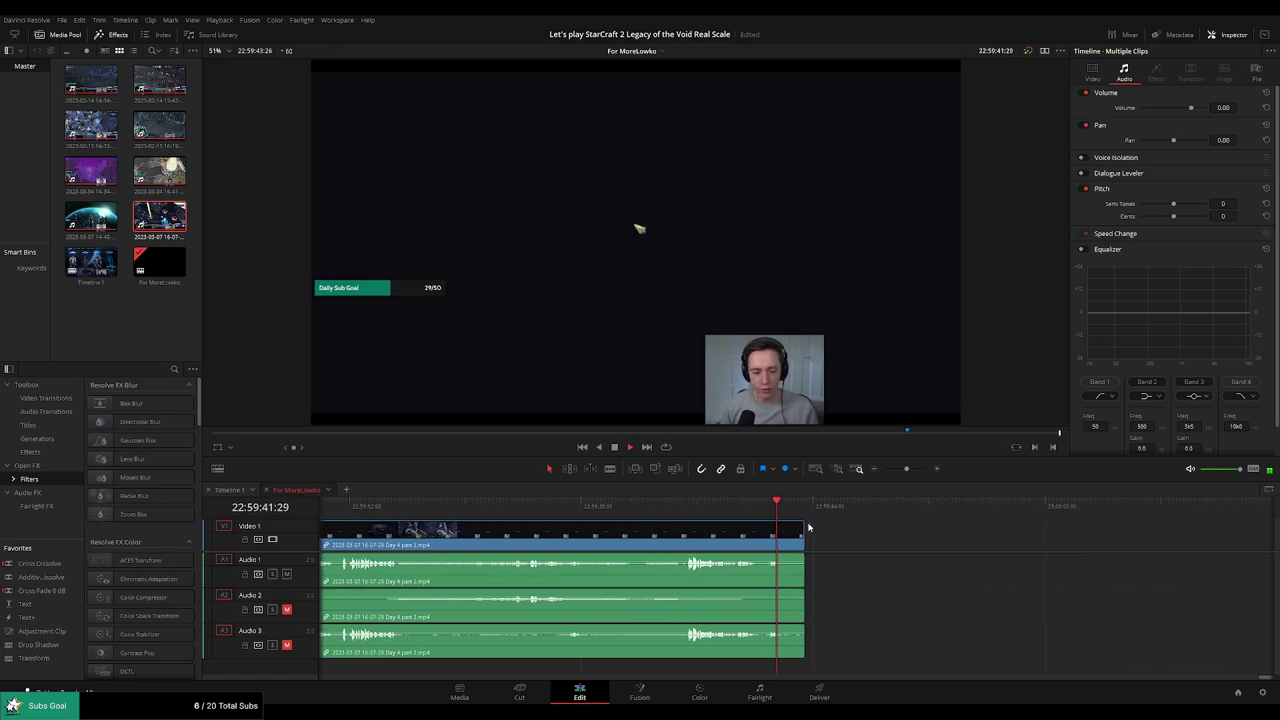
scroll(900, 522, "up", 2)
left_click_drag(949, 522, 811, 525)
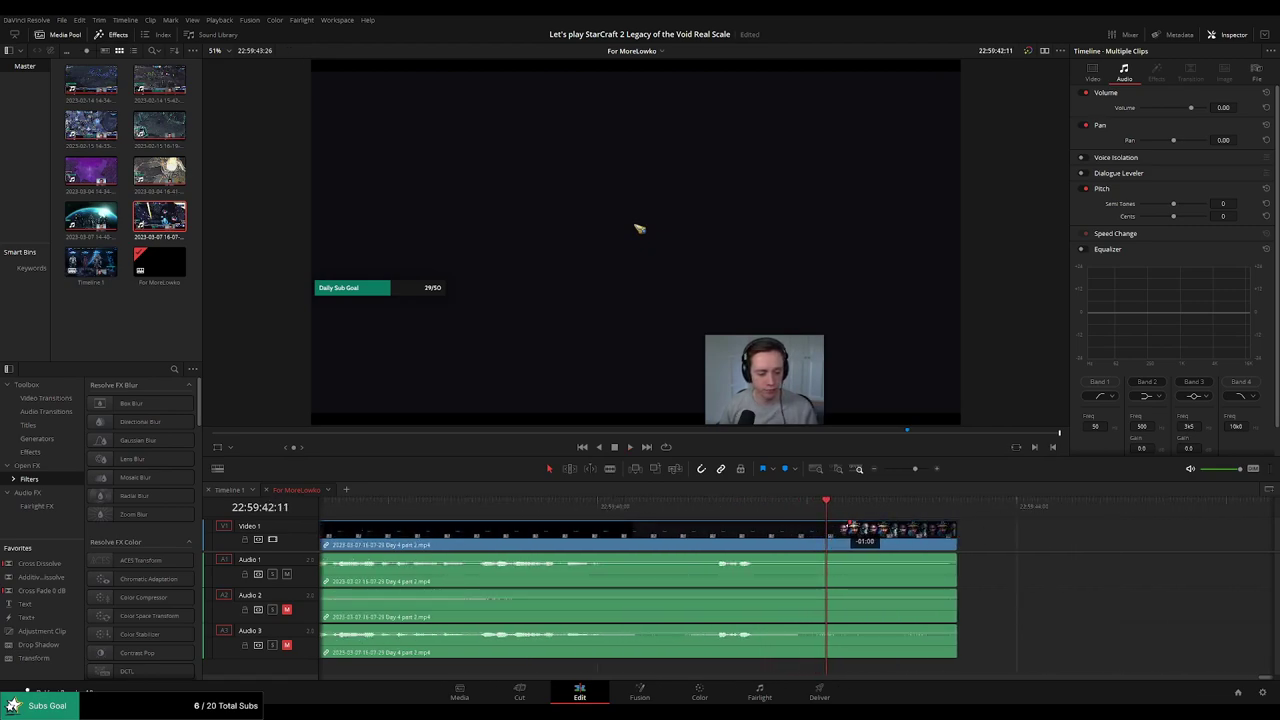
Preview the final clip's ending and trim about a second off its end.
left_click(714, 505)
key("space")
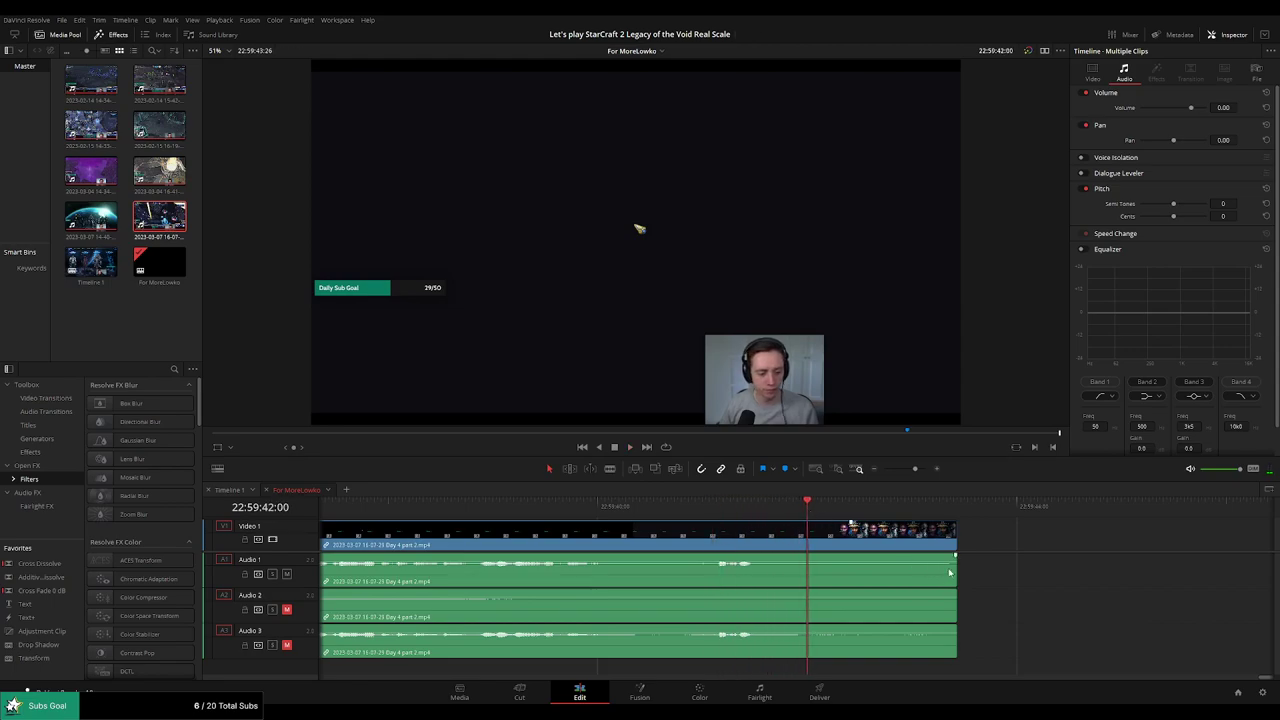
left_click_drag(957, 567, 850, 565)
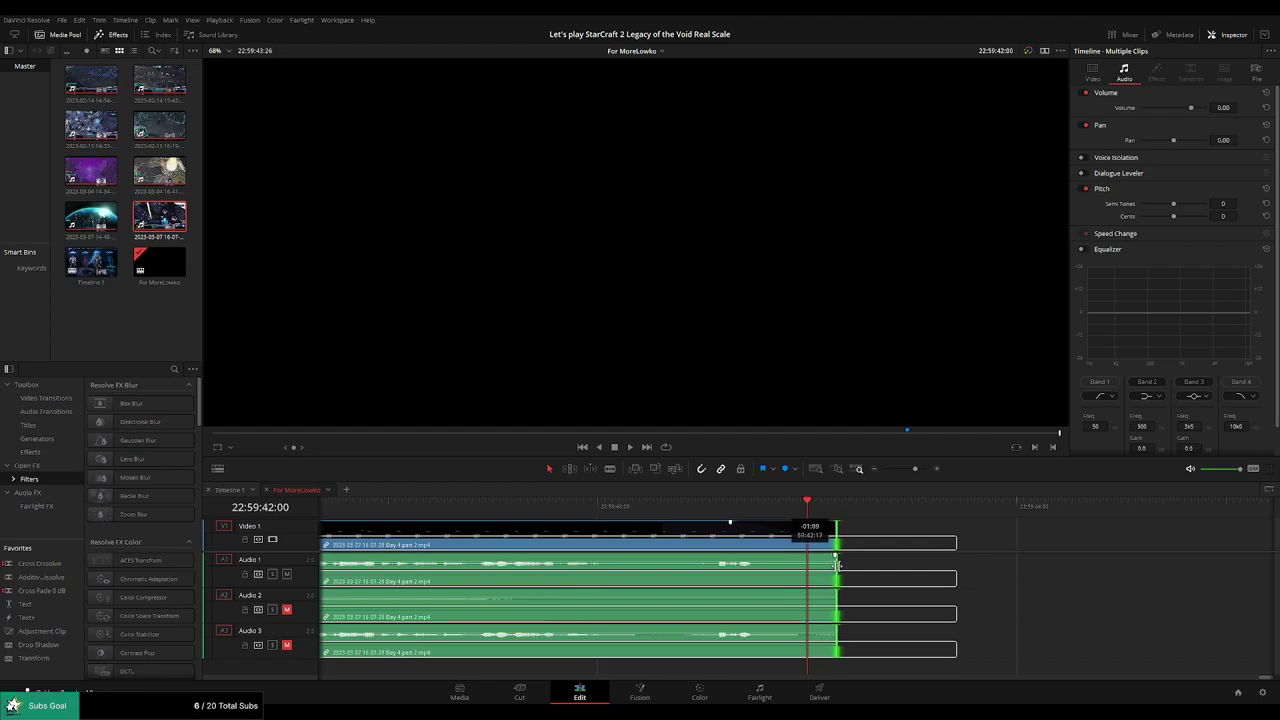
left_click_drag(851, 565, 753, 590)
Fade out the final clip's Audio 3 track at its end and replay before the fade.
left_click(709, 505)
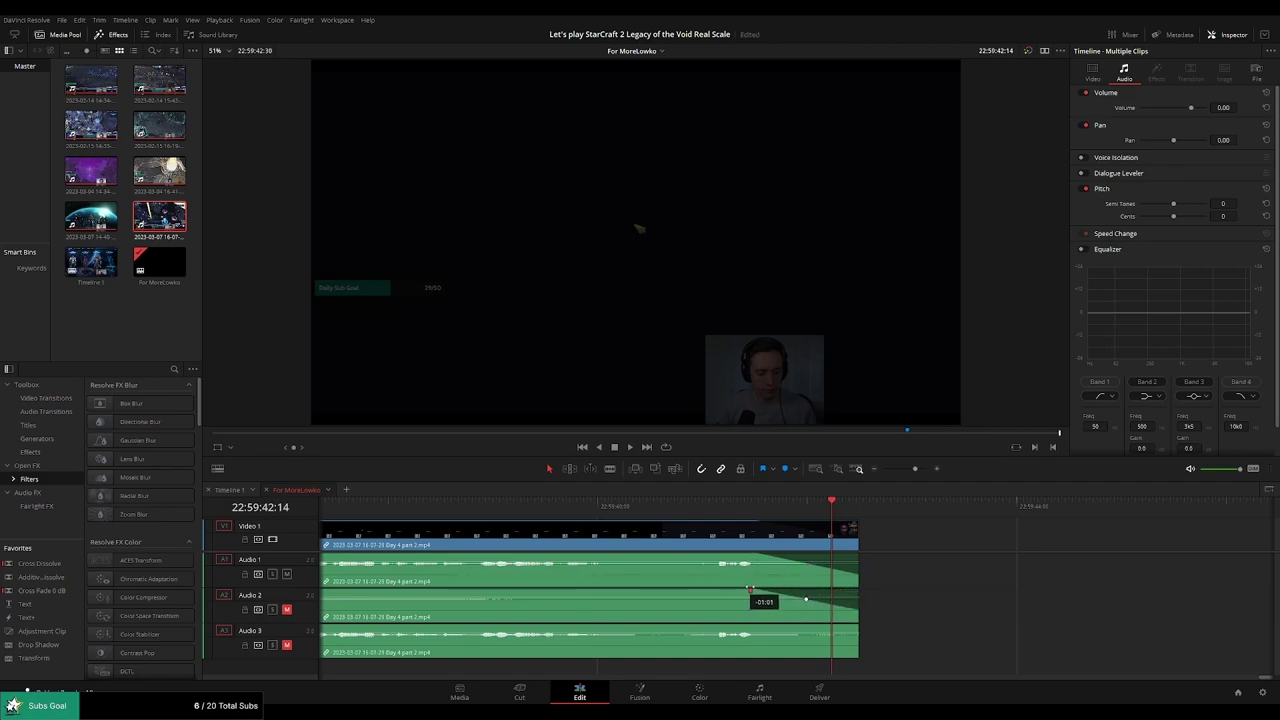
left_click_drag(856, 626, 764, 627)
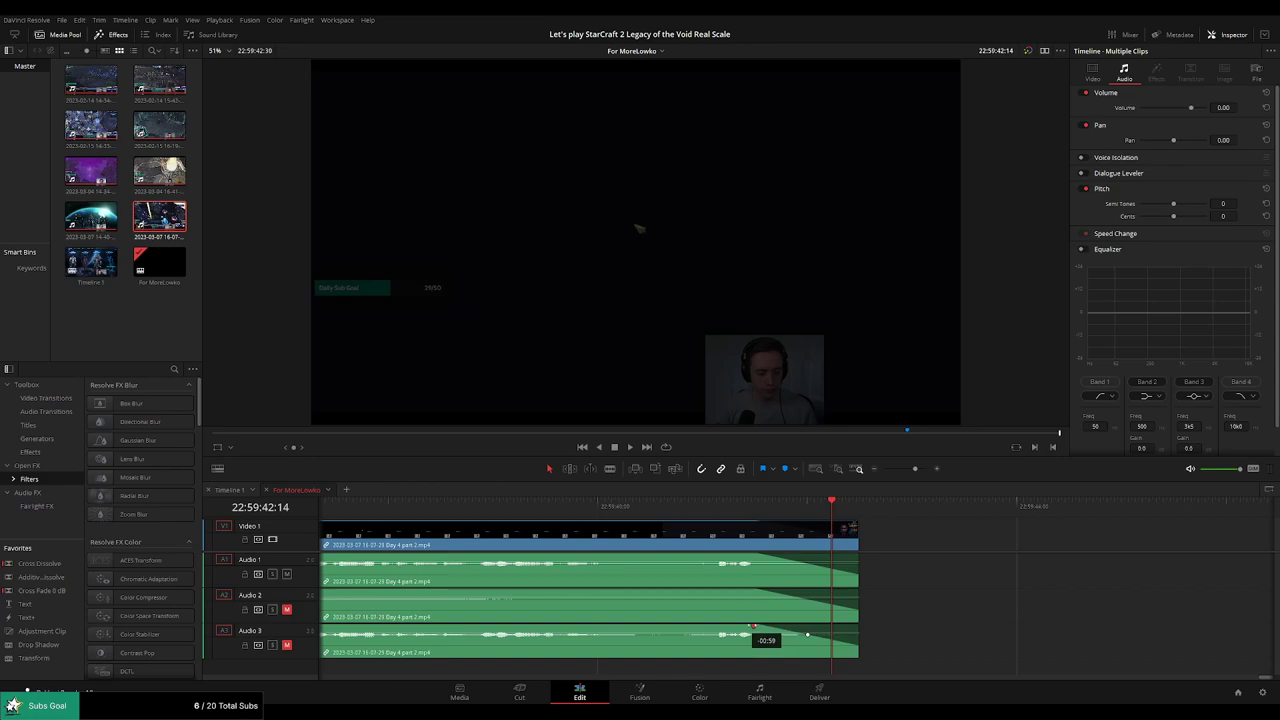
left_click(696, 504)
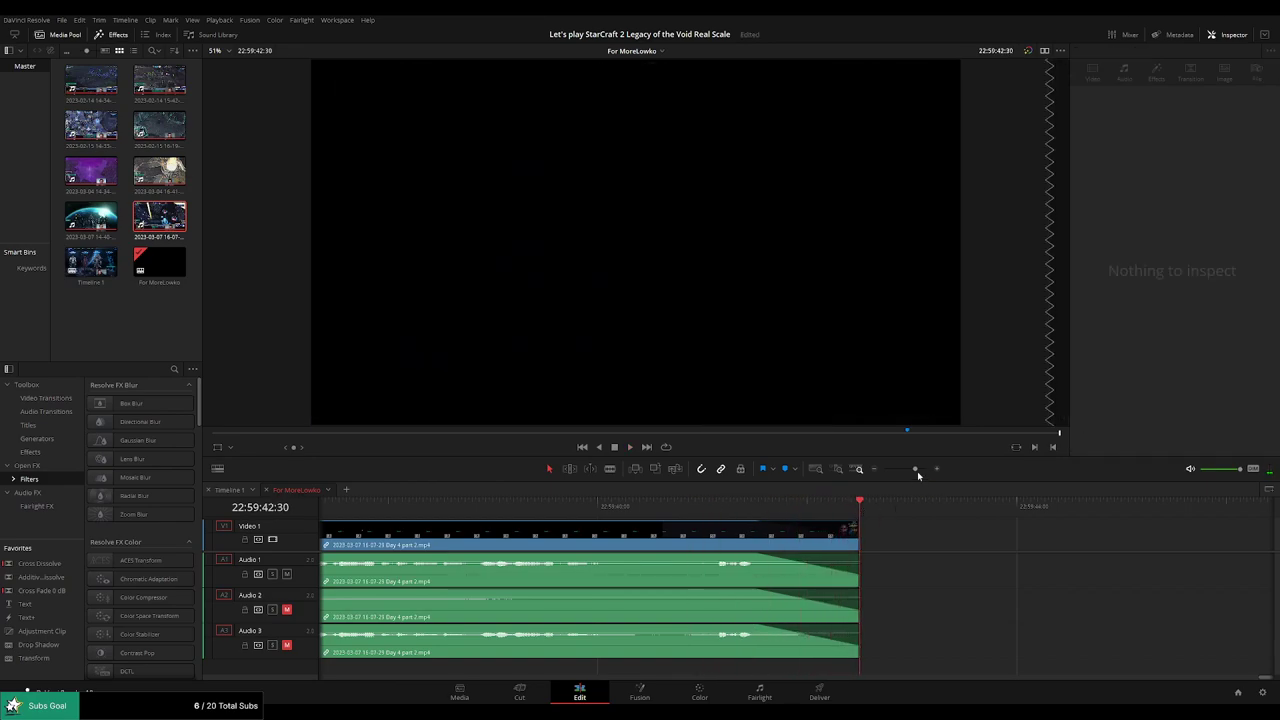
Zoom the timeline out and move the playhead back to the earliest clips.
left_click_drag(917, 471, 885, 471)
scroll(713, 562, "left", 5)
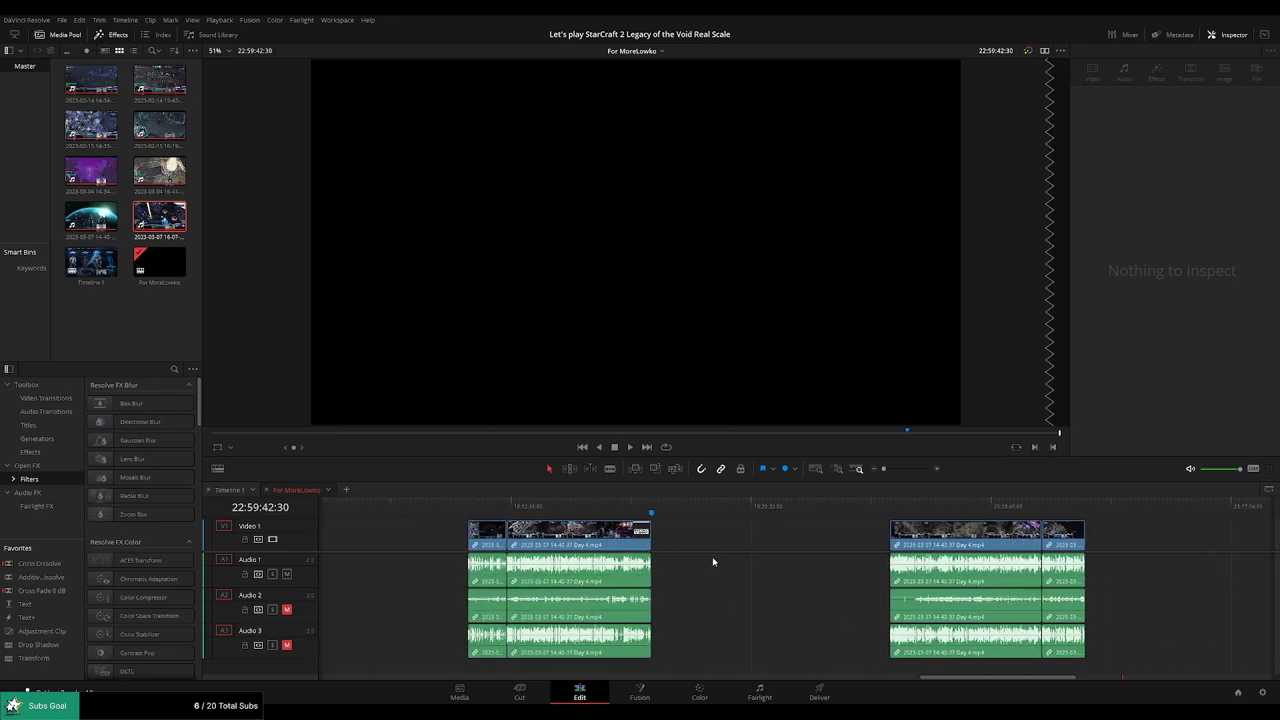
left_click(665, 506)
scroll(881, 532, "left", 3)
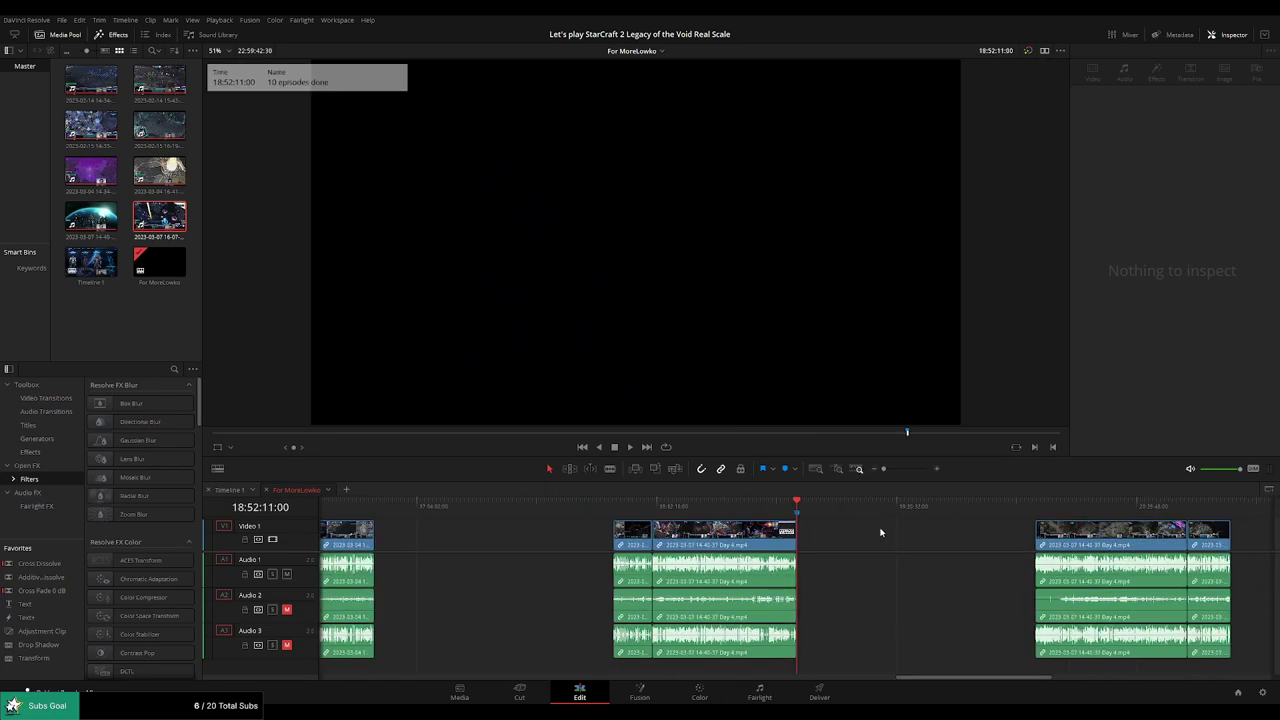
left_click_drag(943, 676, 380, 684)
left_click(503, 506)
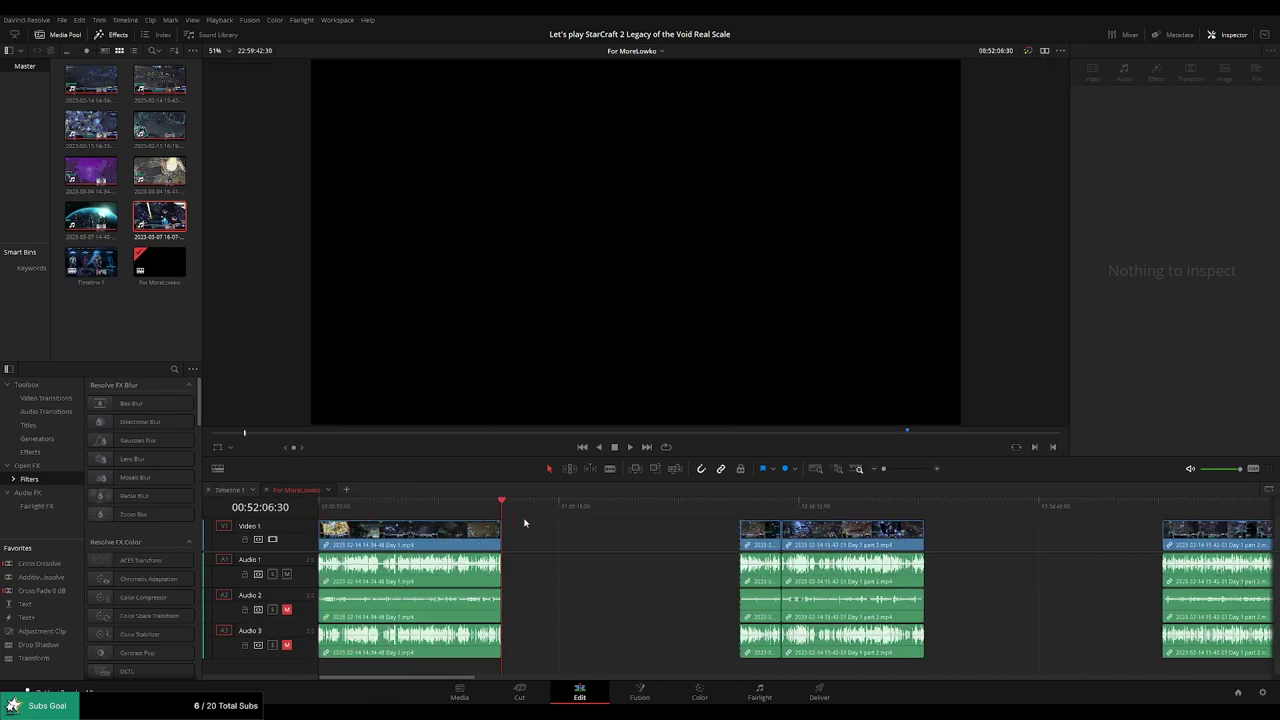
scroll(581, 545, "right", 1)
Step through clip ends to the final clip, mark it '12 episodes' at 22:59:42:30, and save.
key("shift+Down")
key("shift+Down")
key("shift+Down")
key("shift+Down")
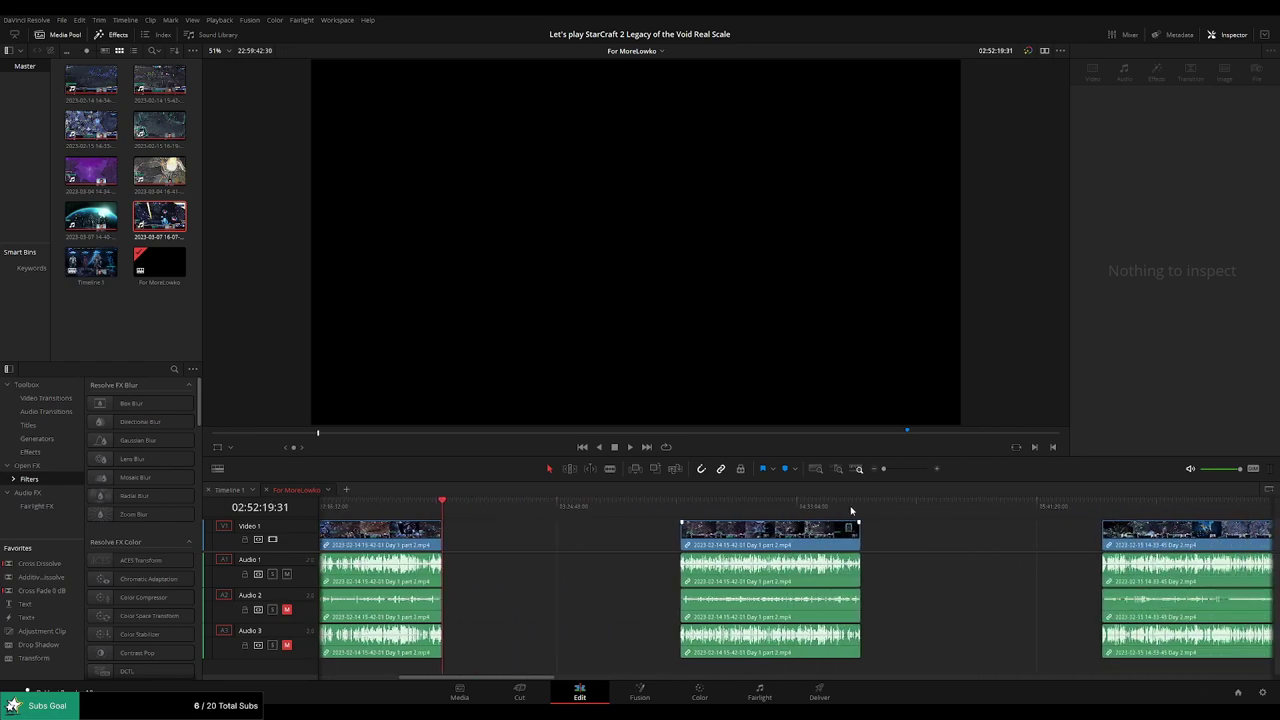
key("shift+Down")
key("shift+Down")
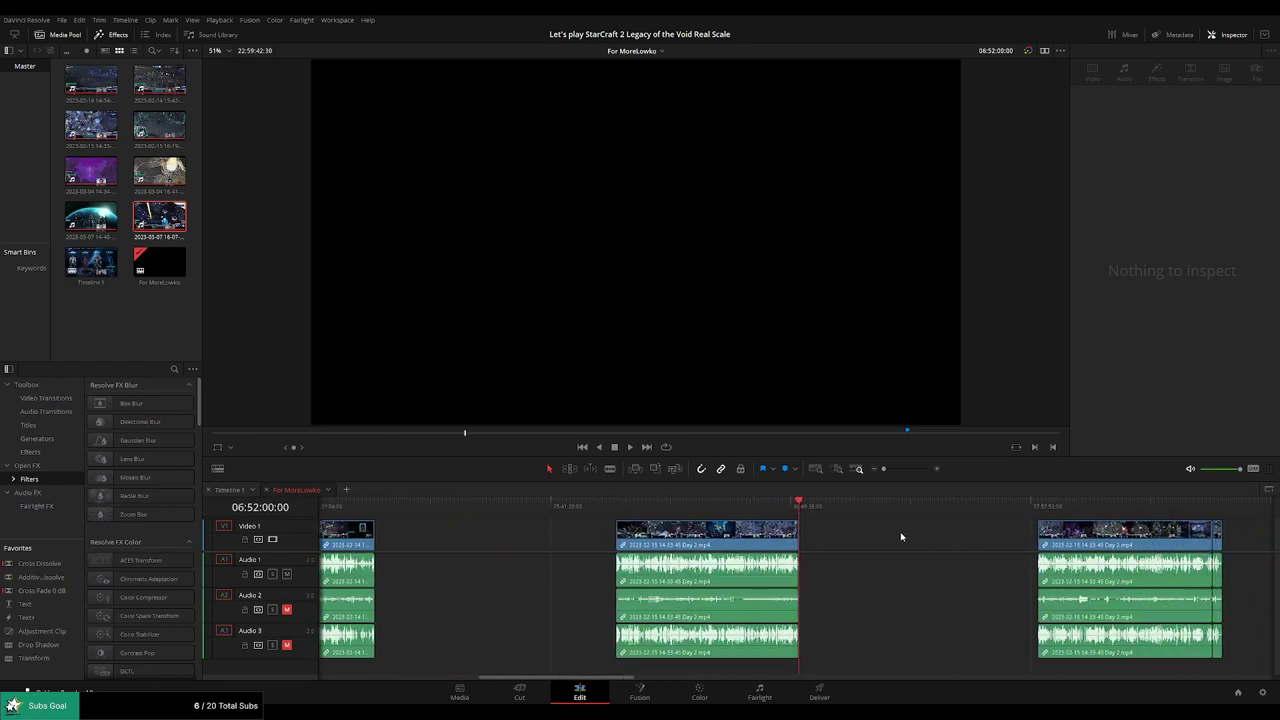
key("shift+Down")
key("shift+Down")
key("shift+Down")
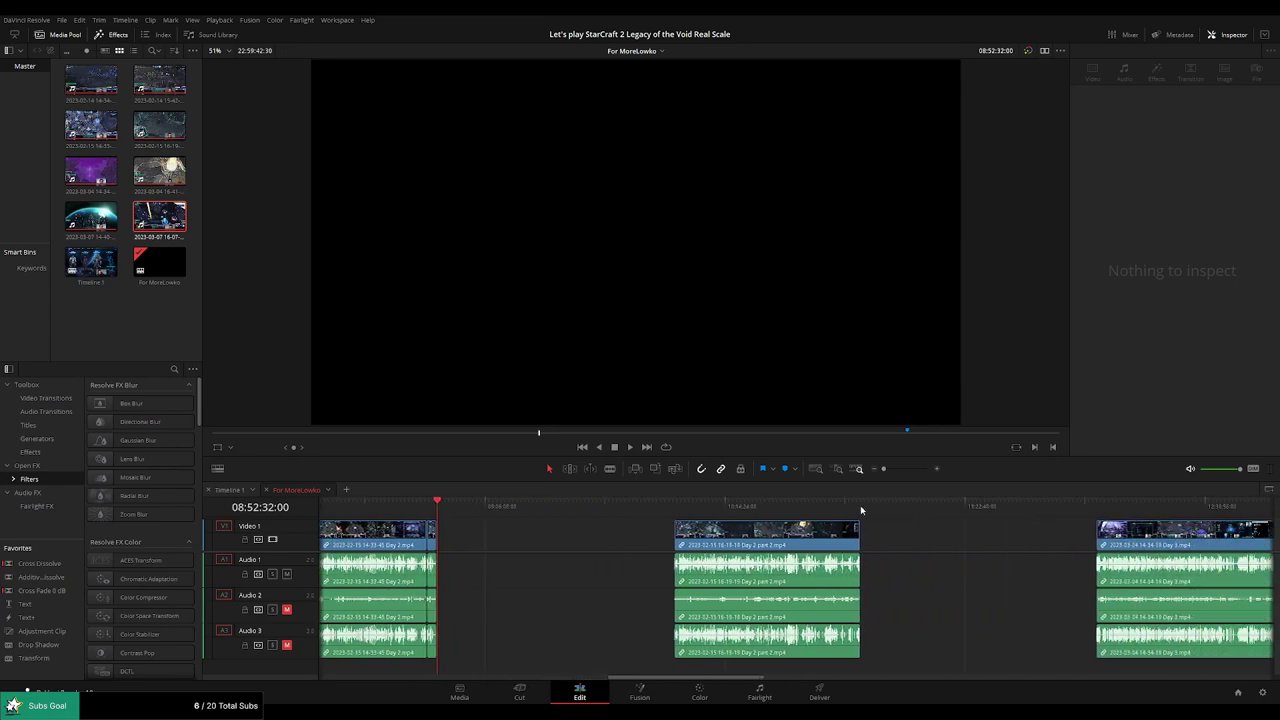
key("shift+Down")
key("shift+Down")
key("shift+Down")
key("shift+Down")
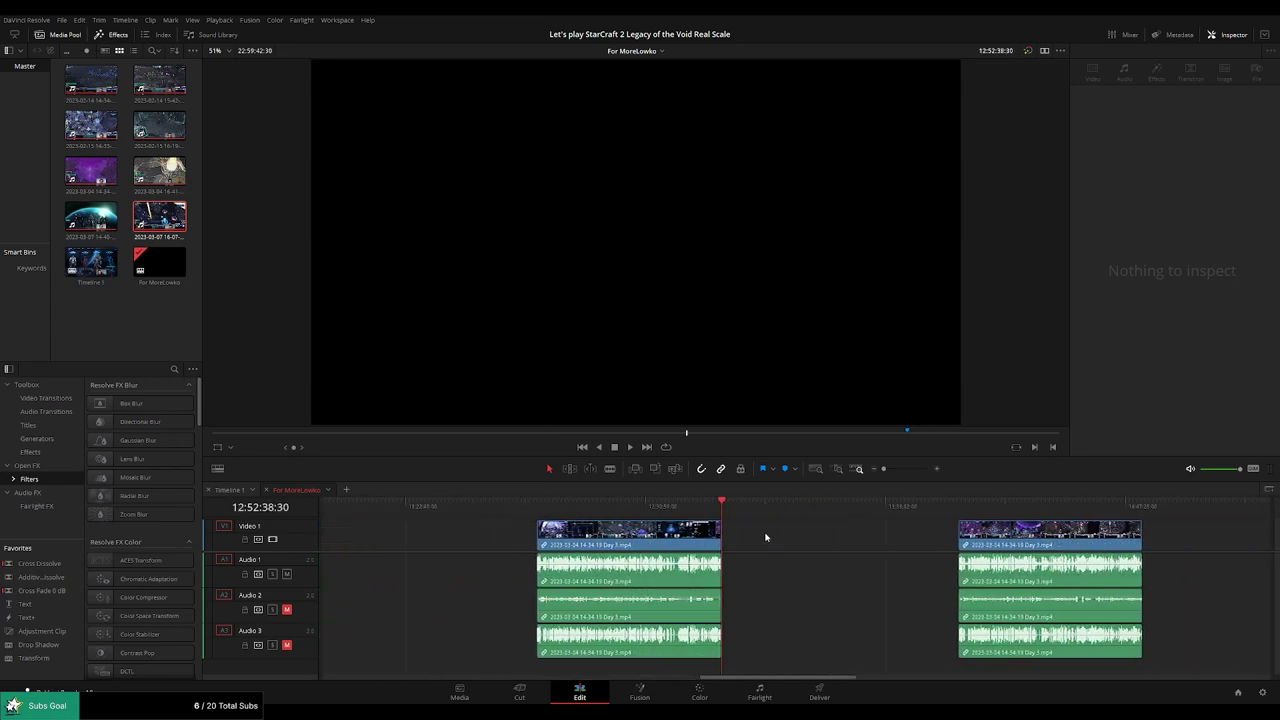
key("shift+Down")
key("shift+Down")
key("shift+Down")
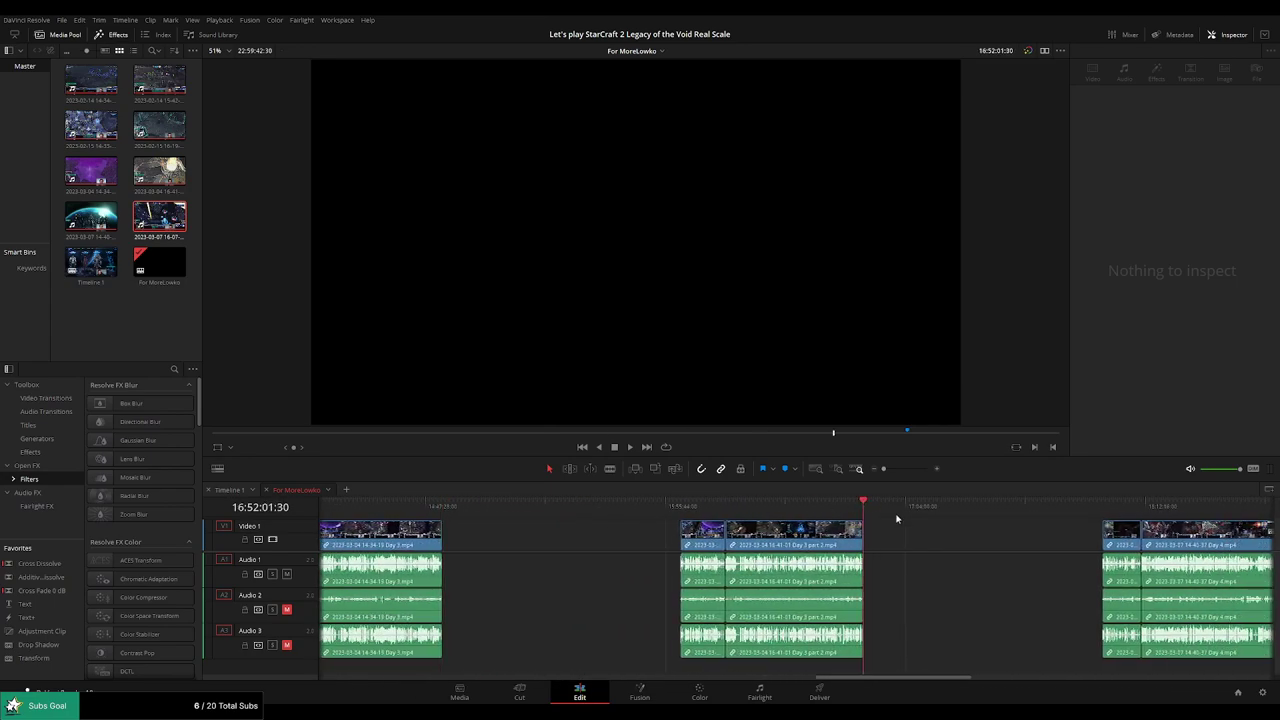
key("shift+Down")
key("shift+Down")
key("shift+Down")
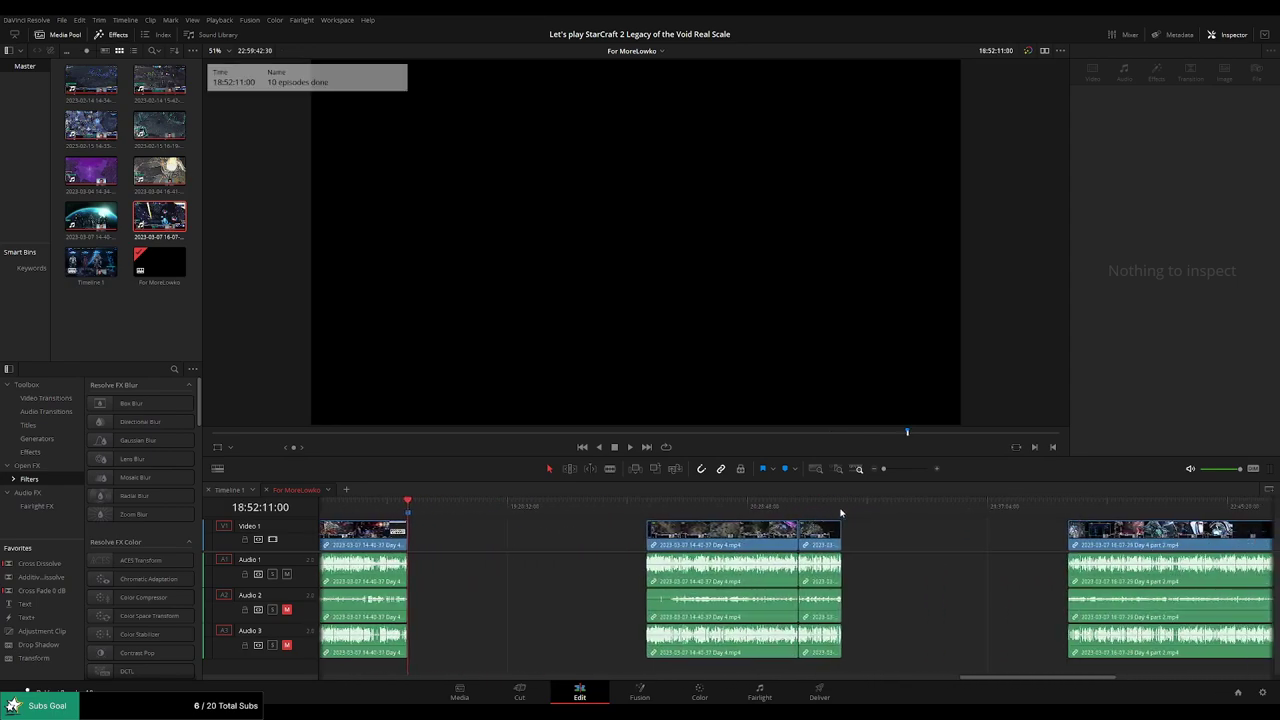
key("shift+Down")
key("shift+Down")
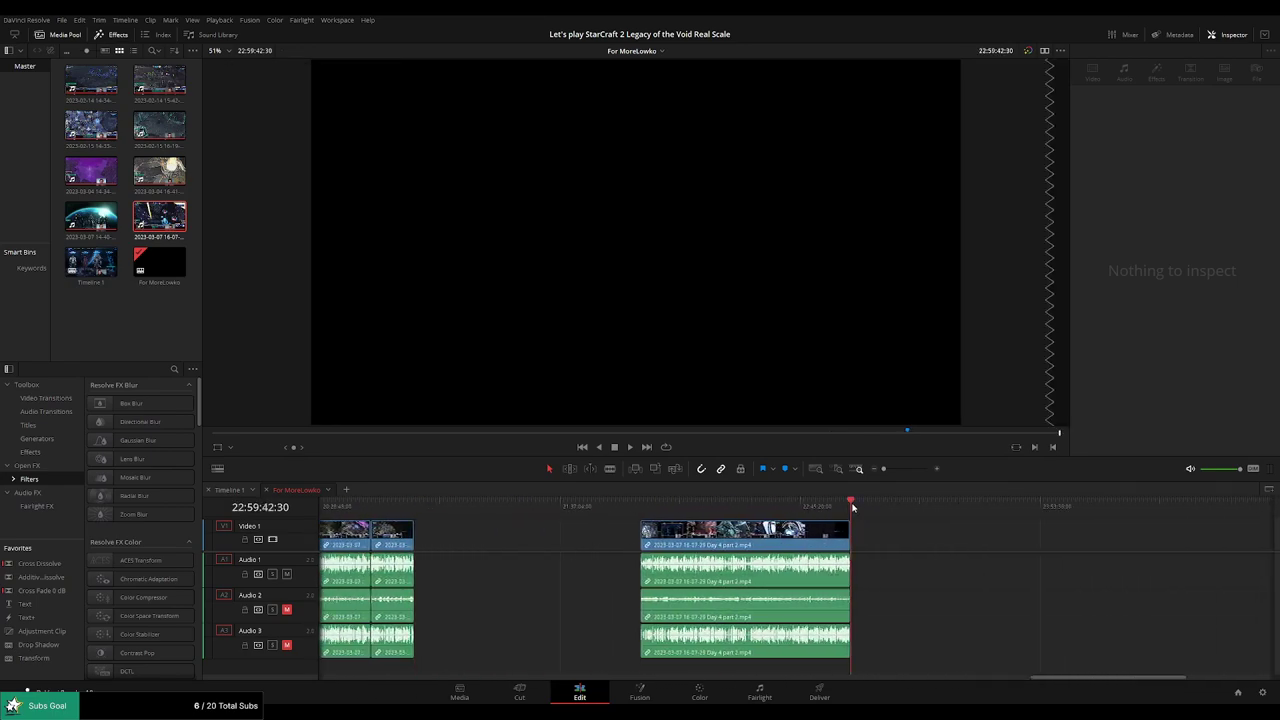
key("m")
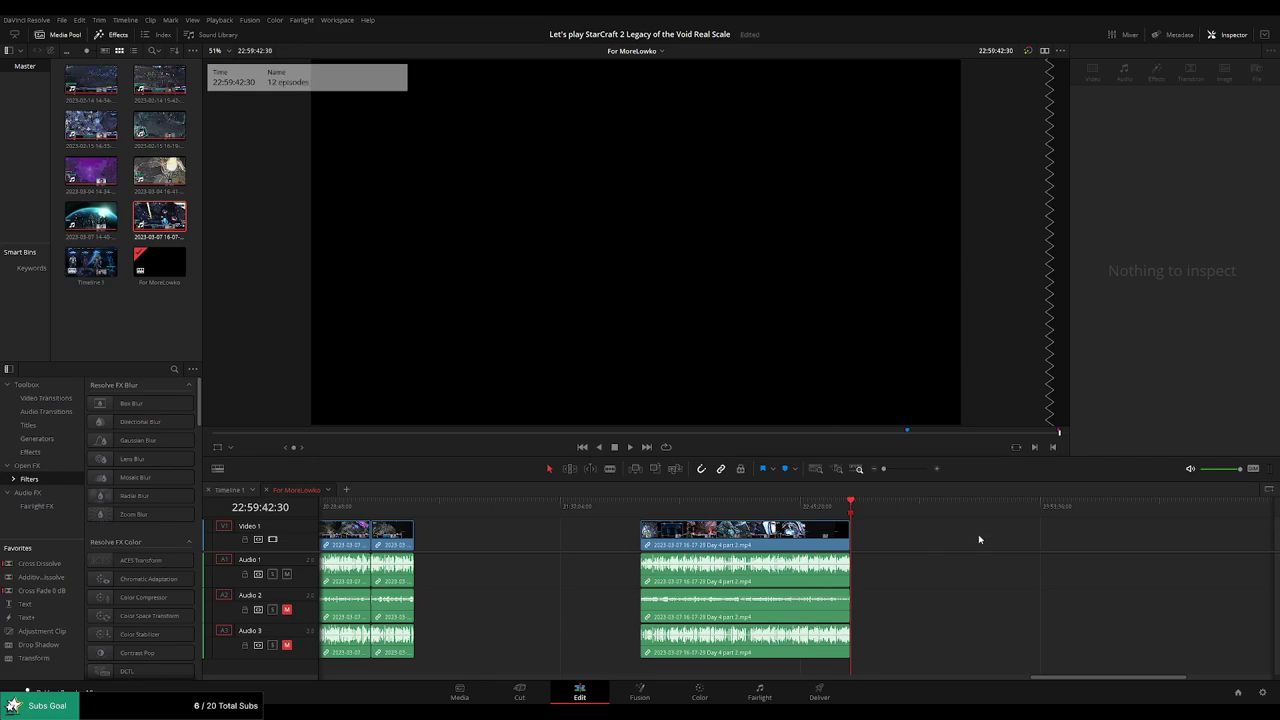
key("ctrl+s")
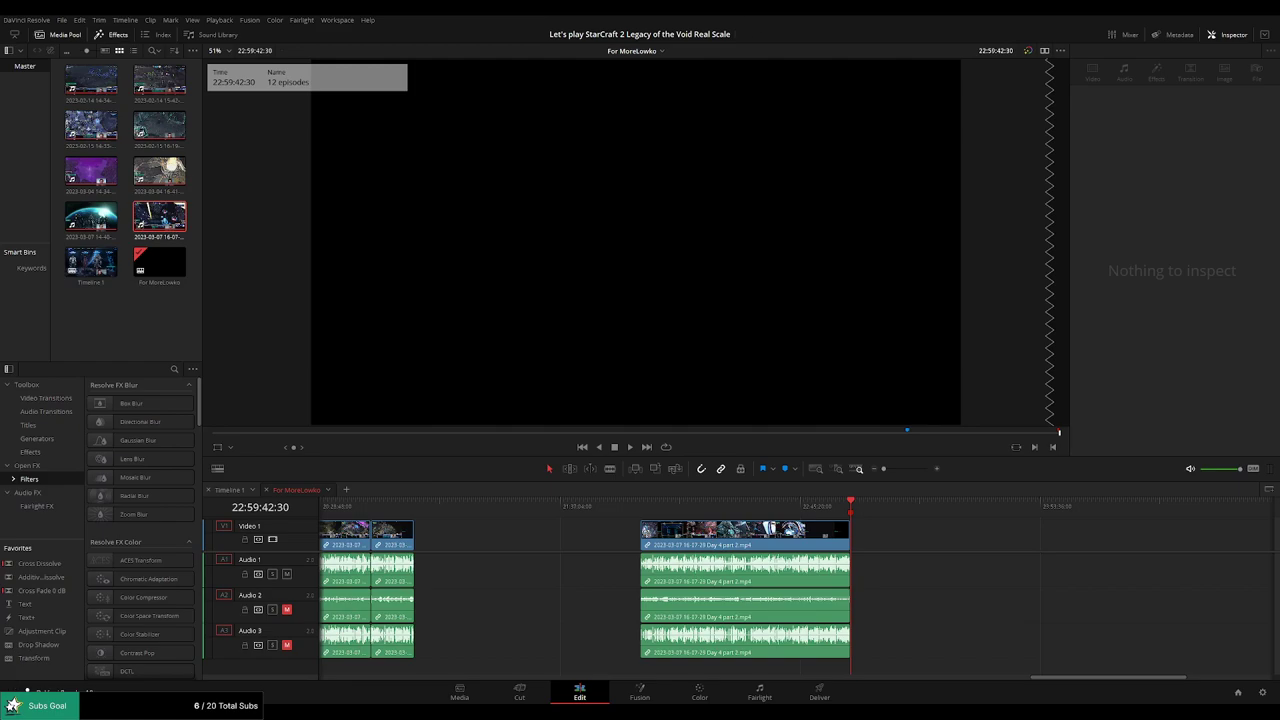